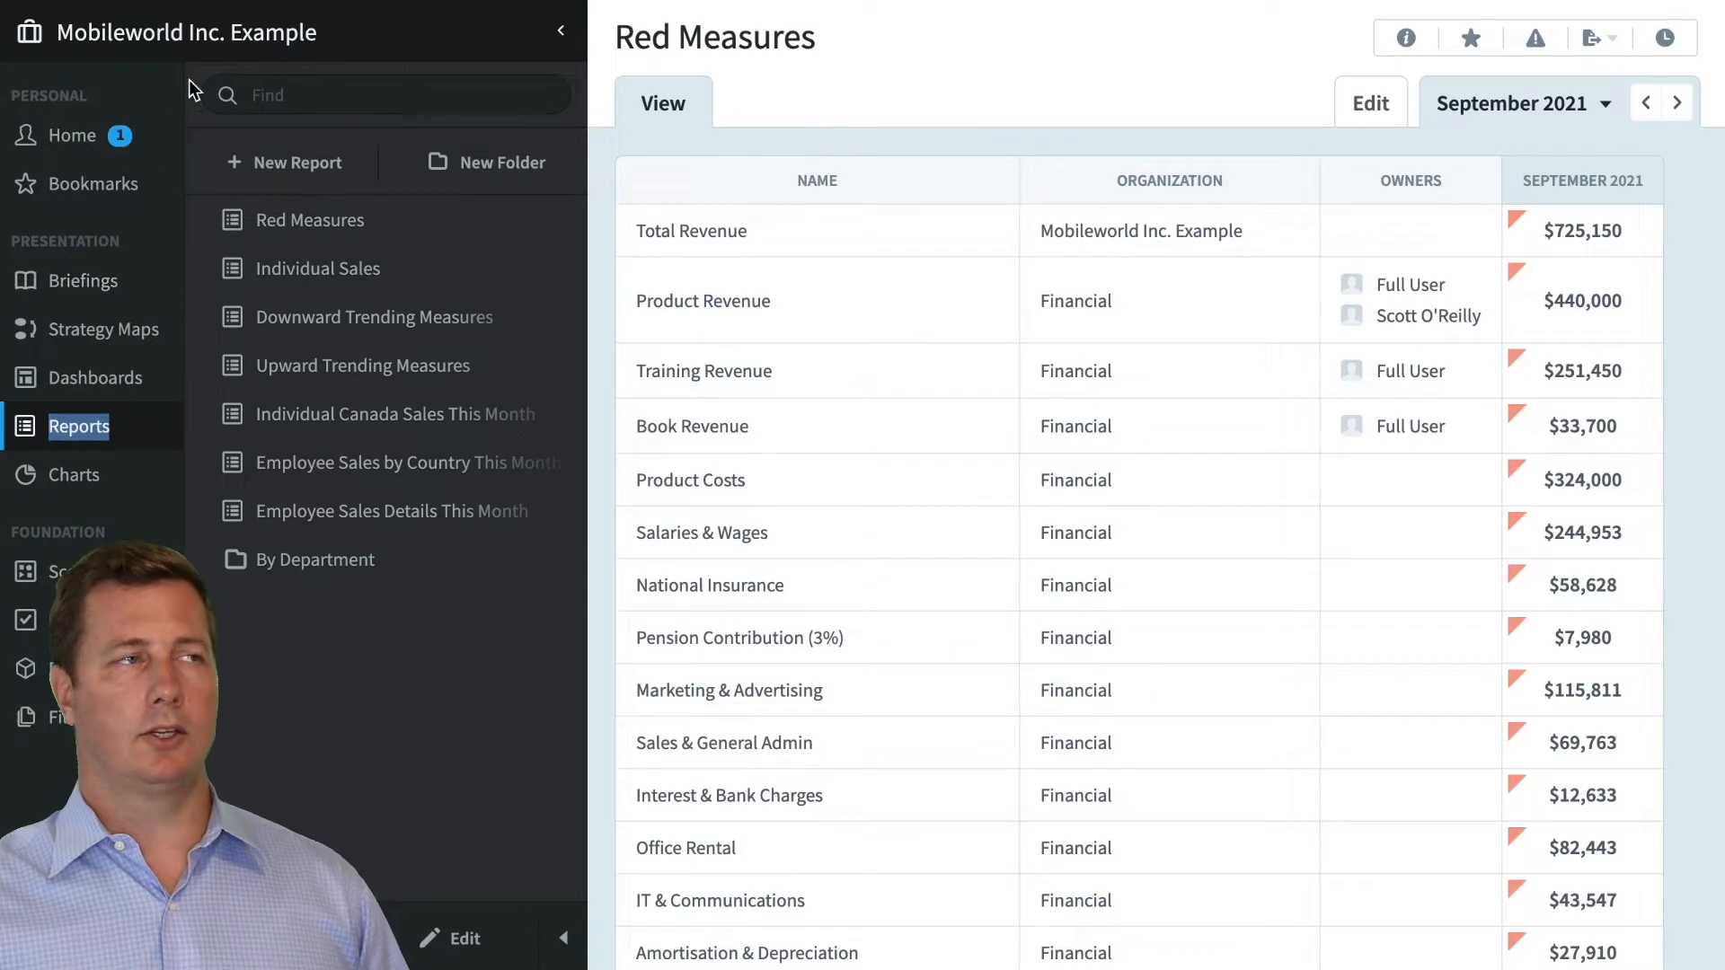
Step: Select the Mobileworld Inc. Example organization and view its Red Measures and Downward Trending Measures reports
{"action": "left_click", "coordinate": [238, 47]}
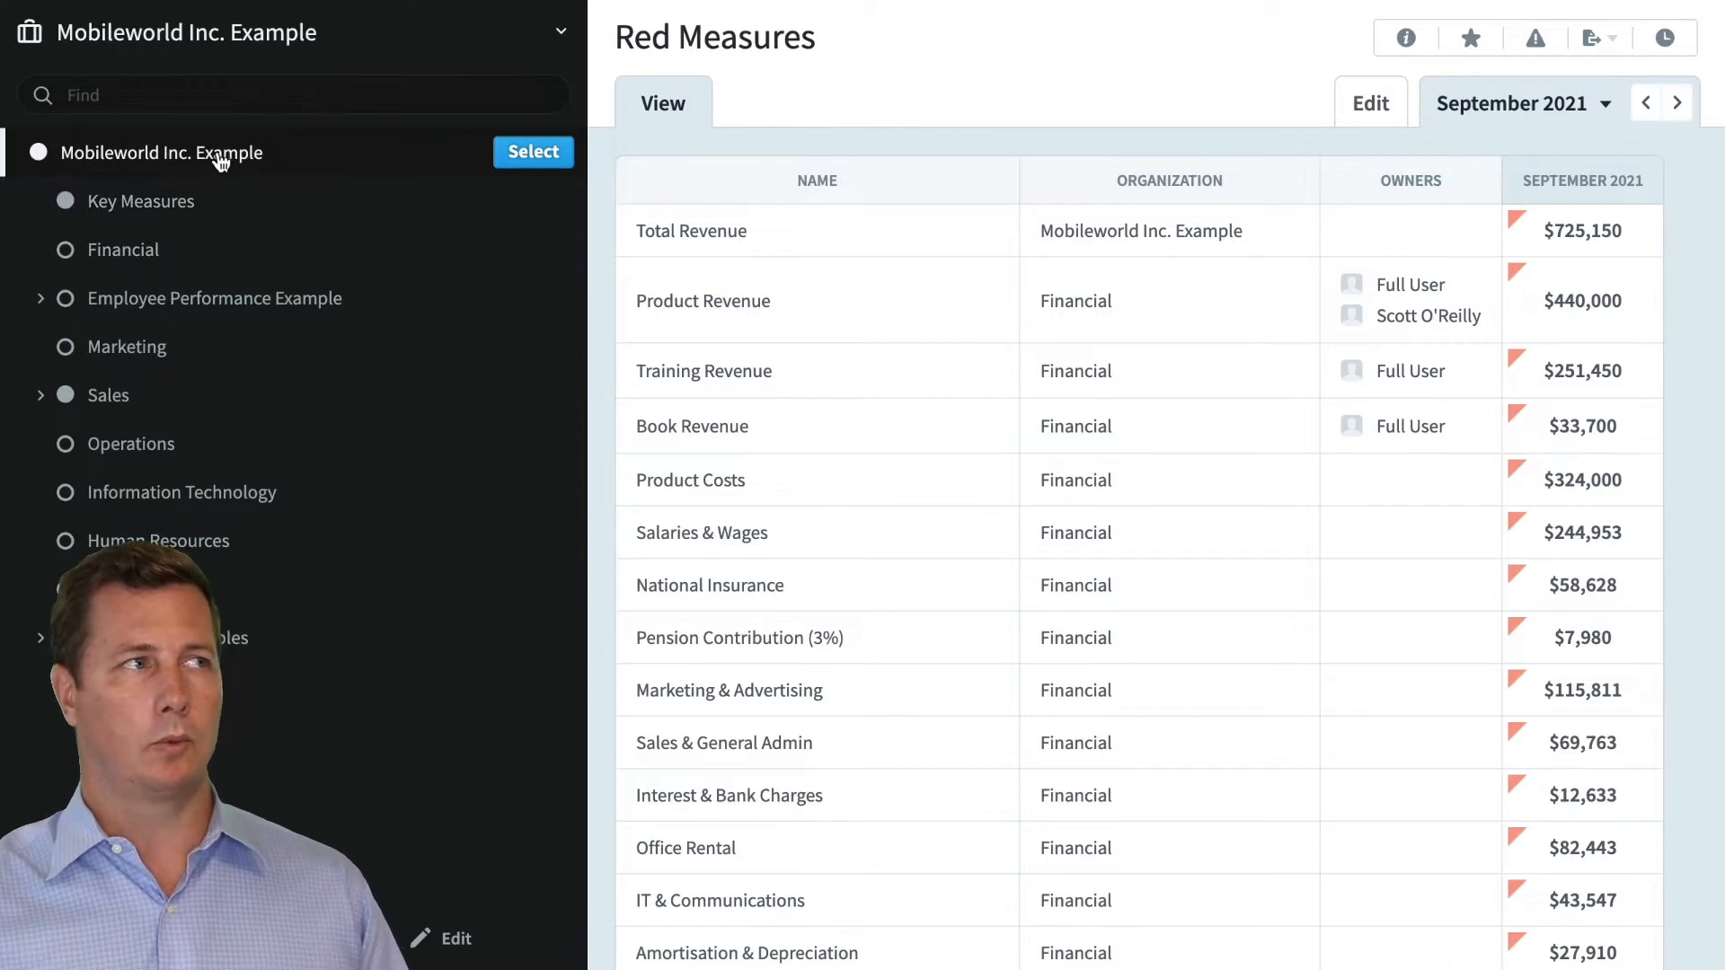
{"action": "left_click", "coordinate": [537, 152]}
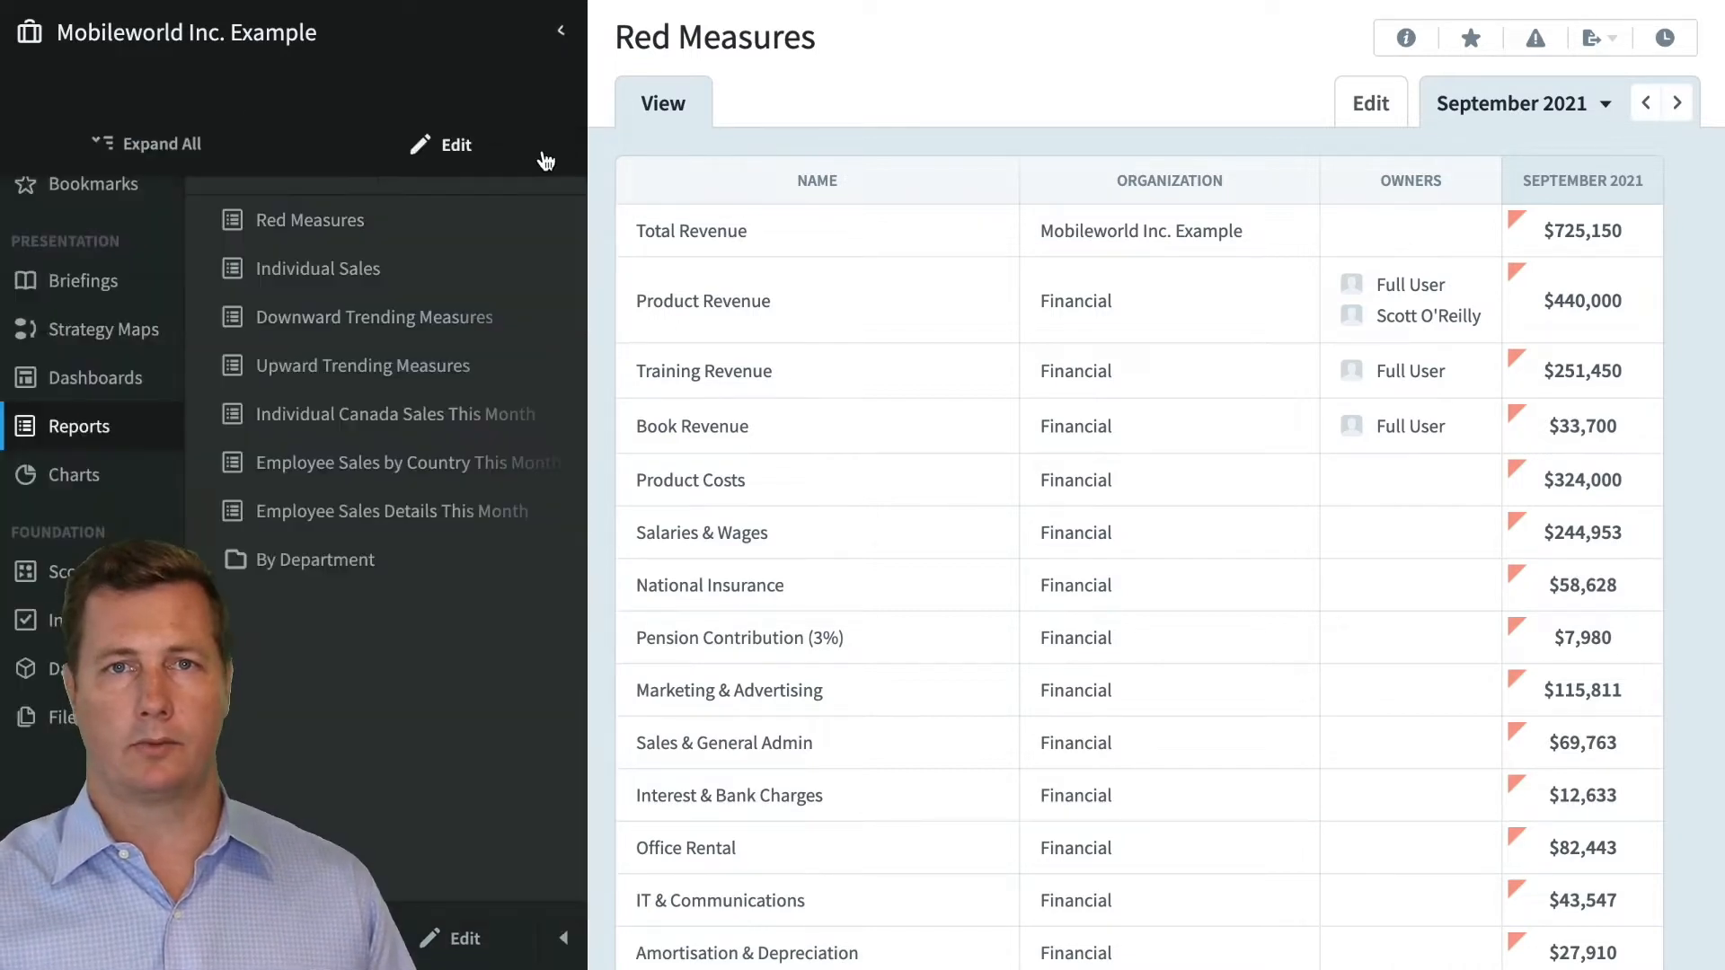
{"action": "left_click", "coordinate": [447, 217]}
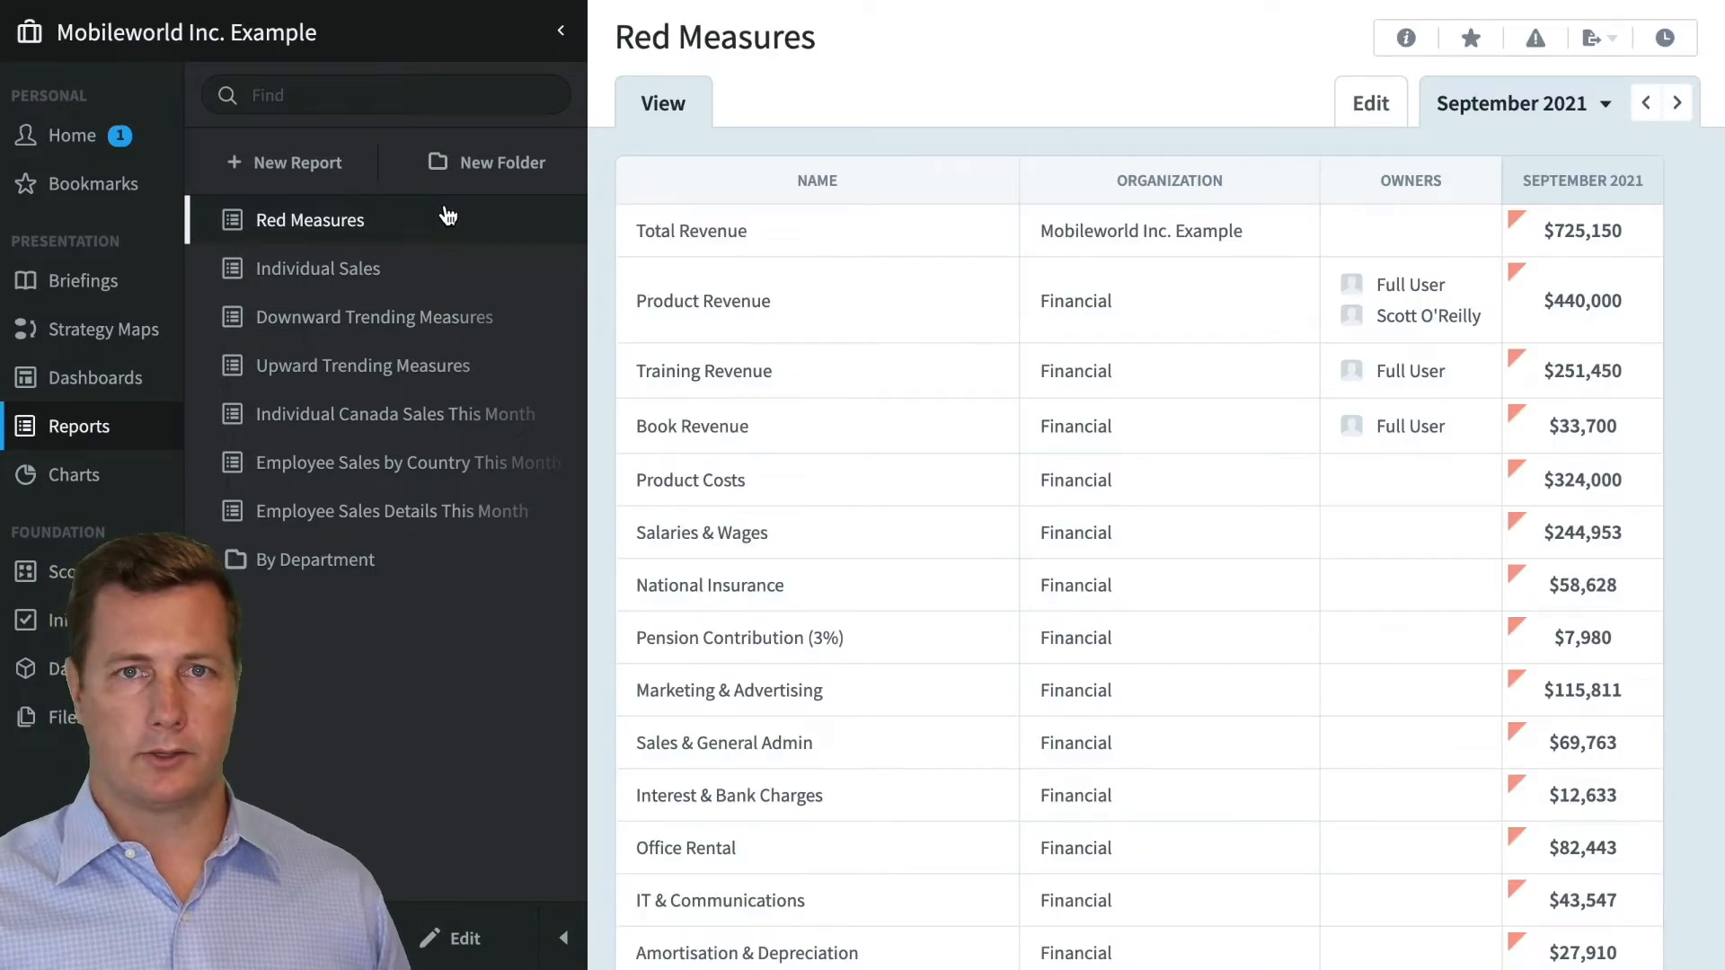
{"action": "left_click", "coordinate": [465, 314]}
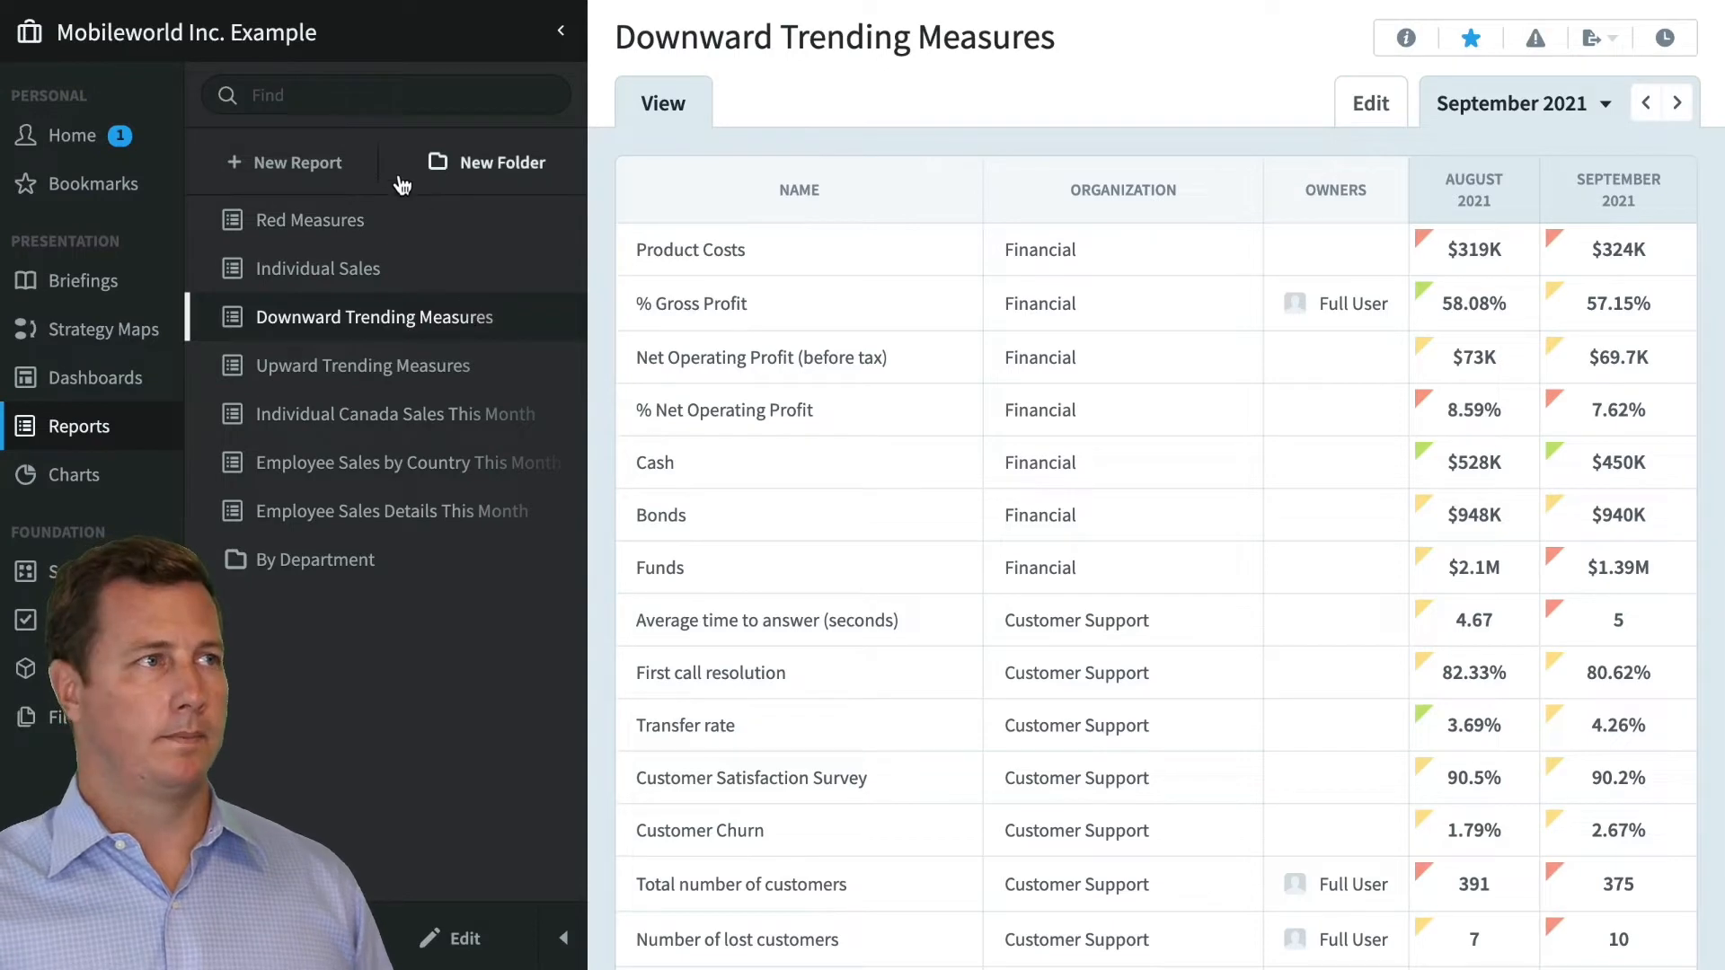
{"action": "left_click", "coordinate": [334, 160]}
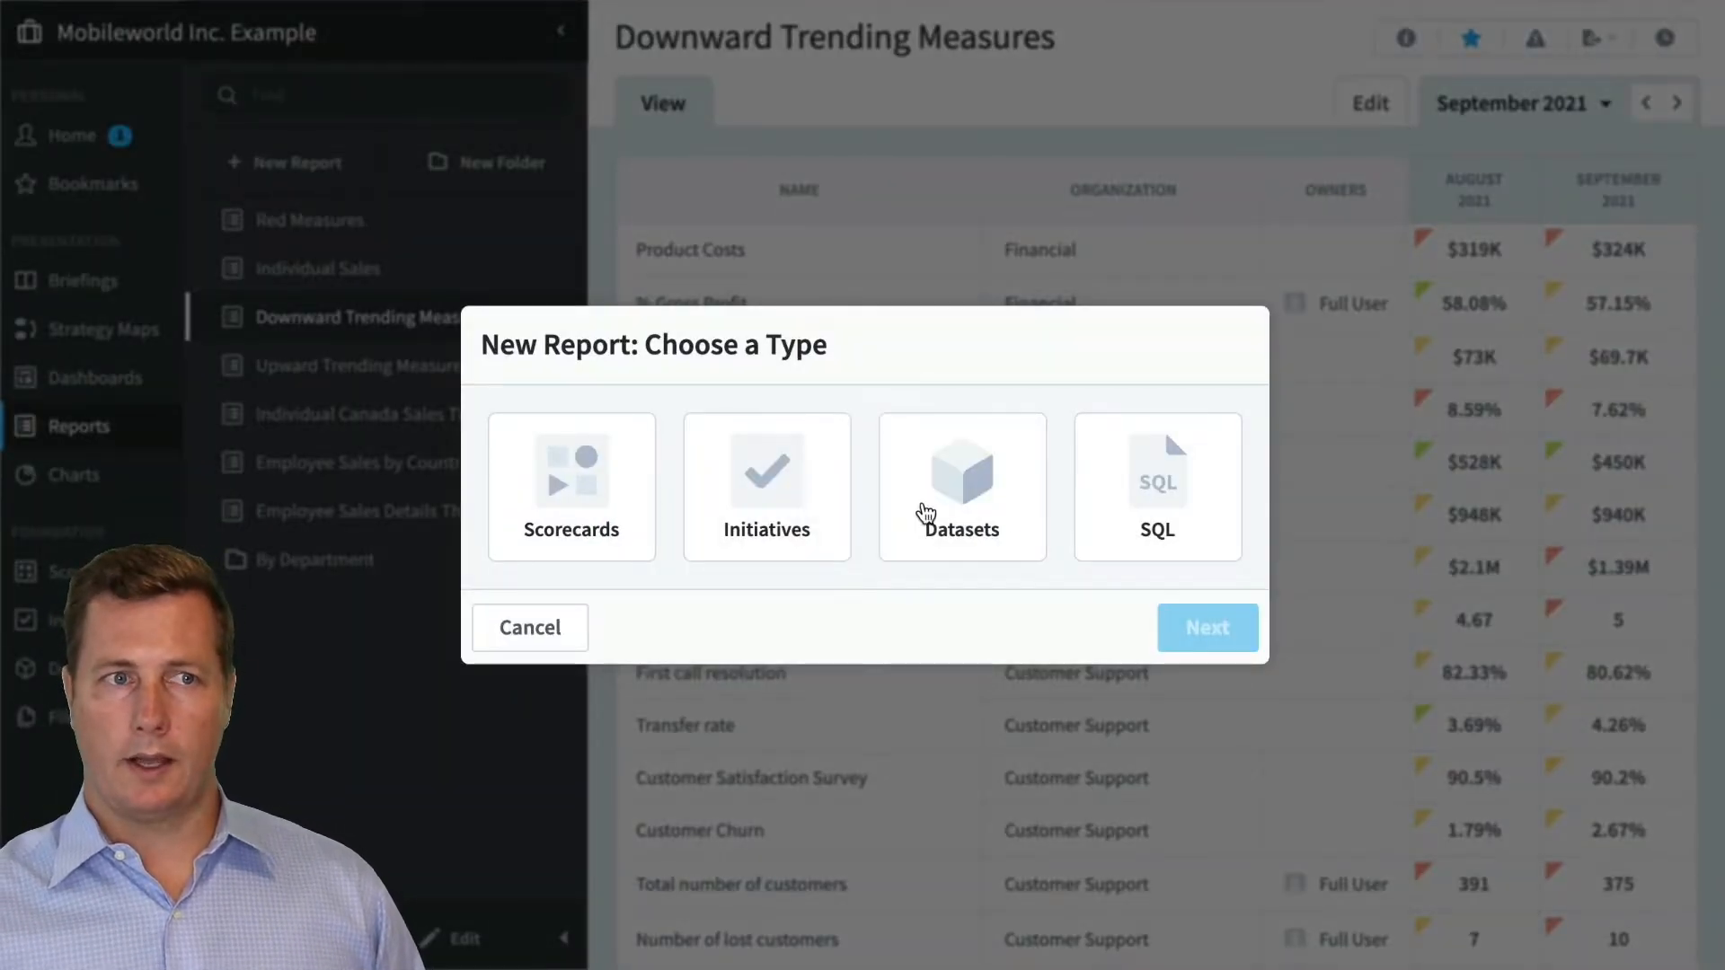
{"action": "left_click", "coordinate": [1182, 490]}
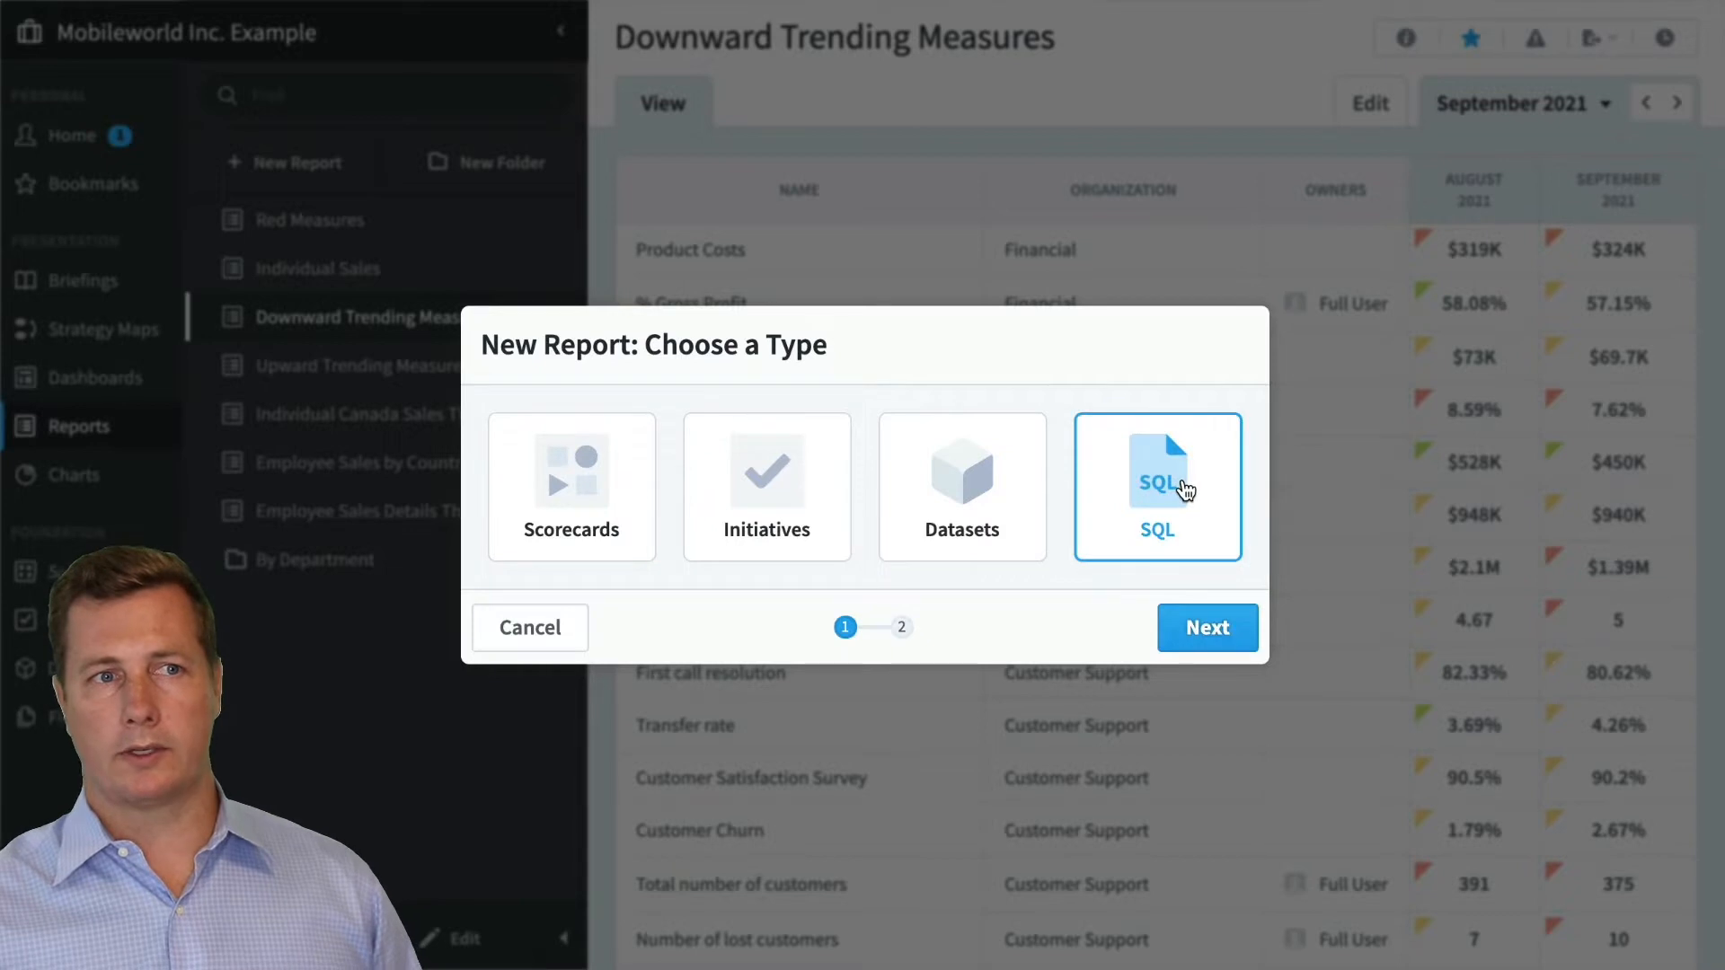
{"action": "left_click", "coordinate": [1211, 632]}
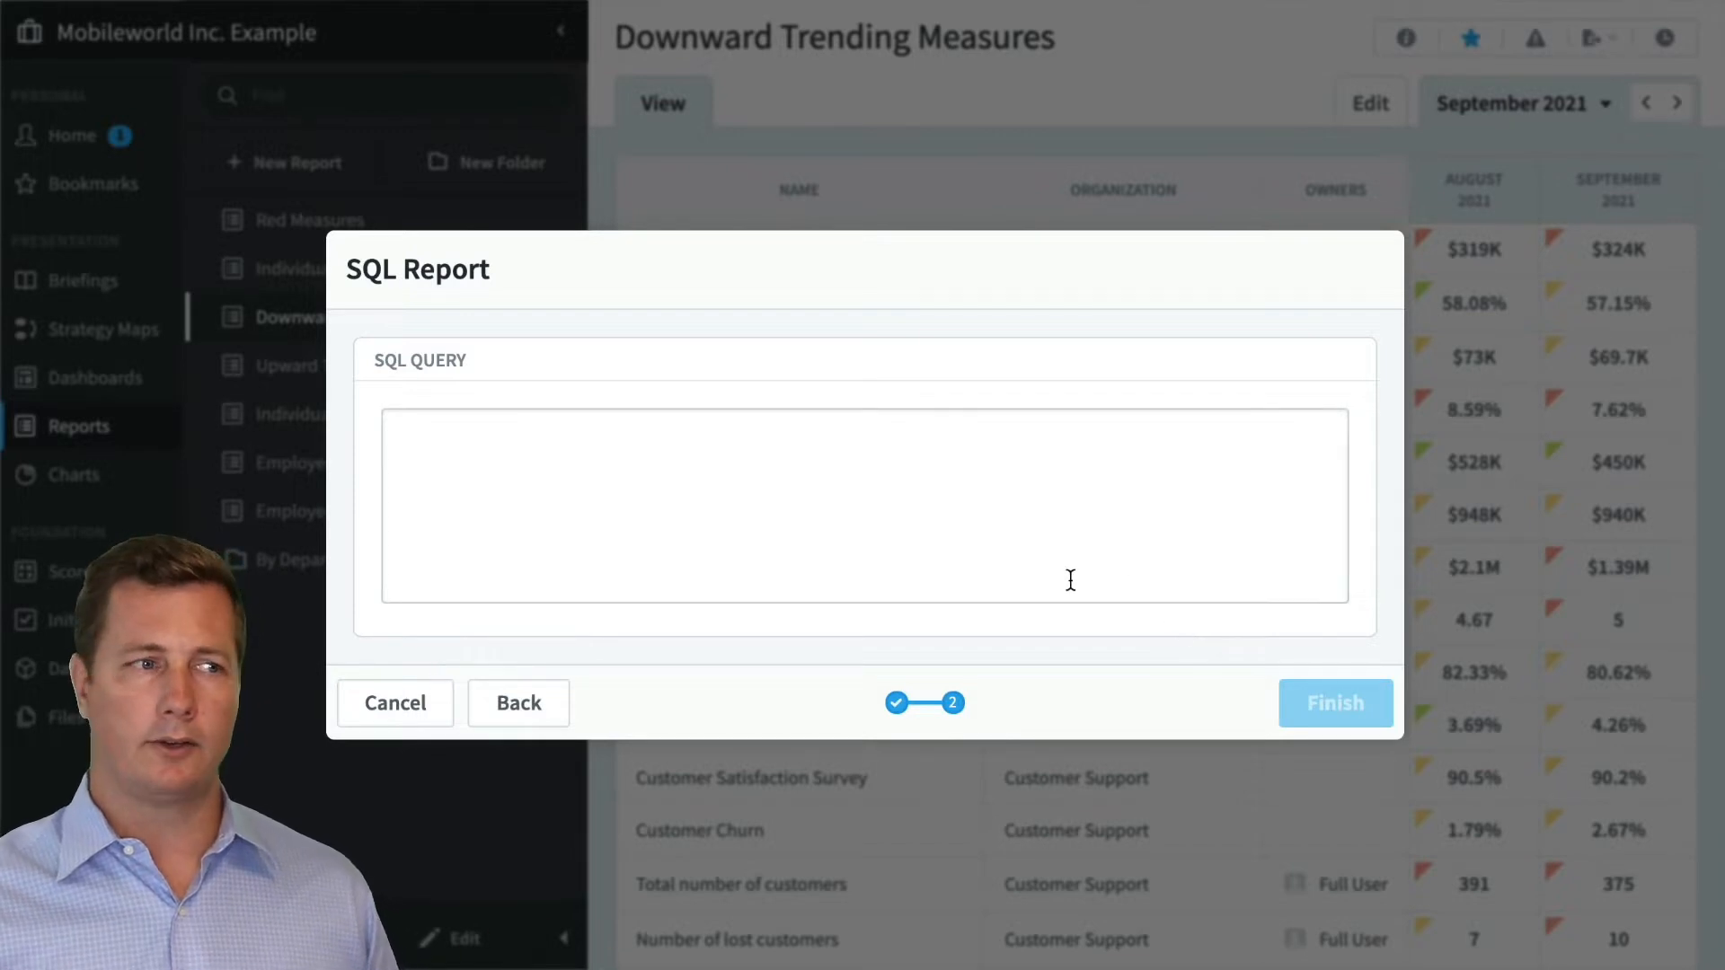
{"action": "left_click", "coordinate": [557, 706]}
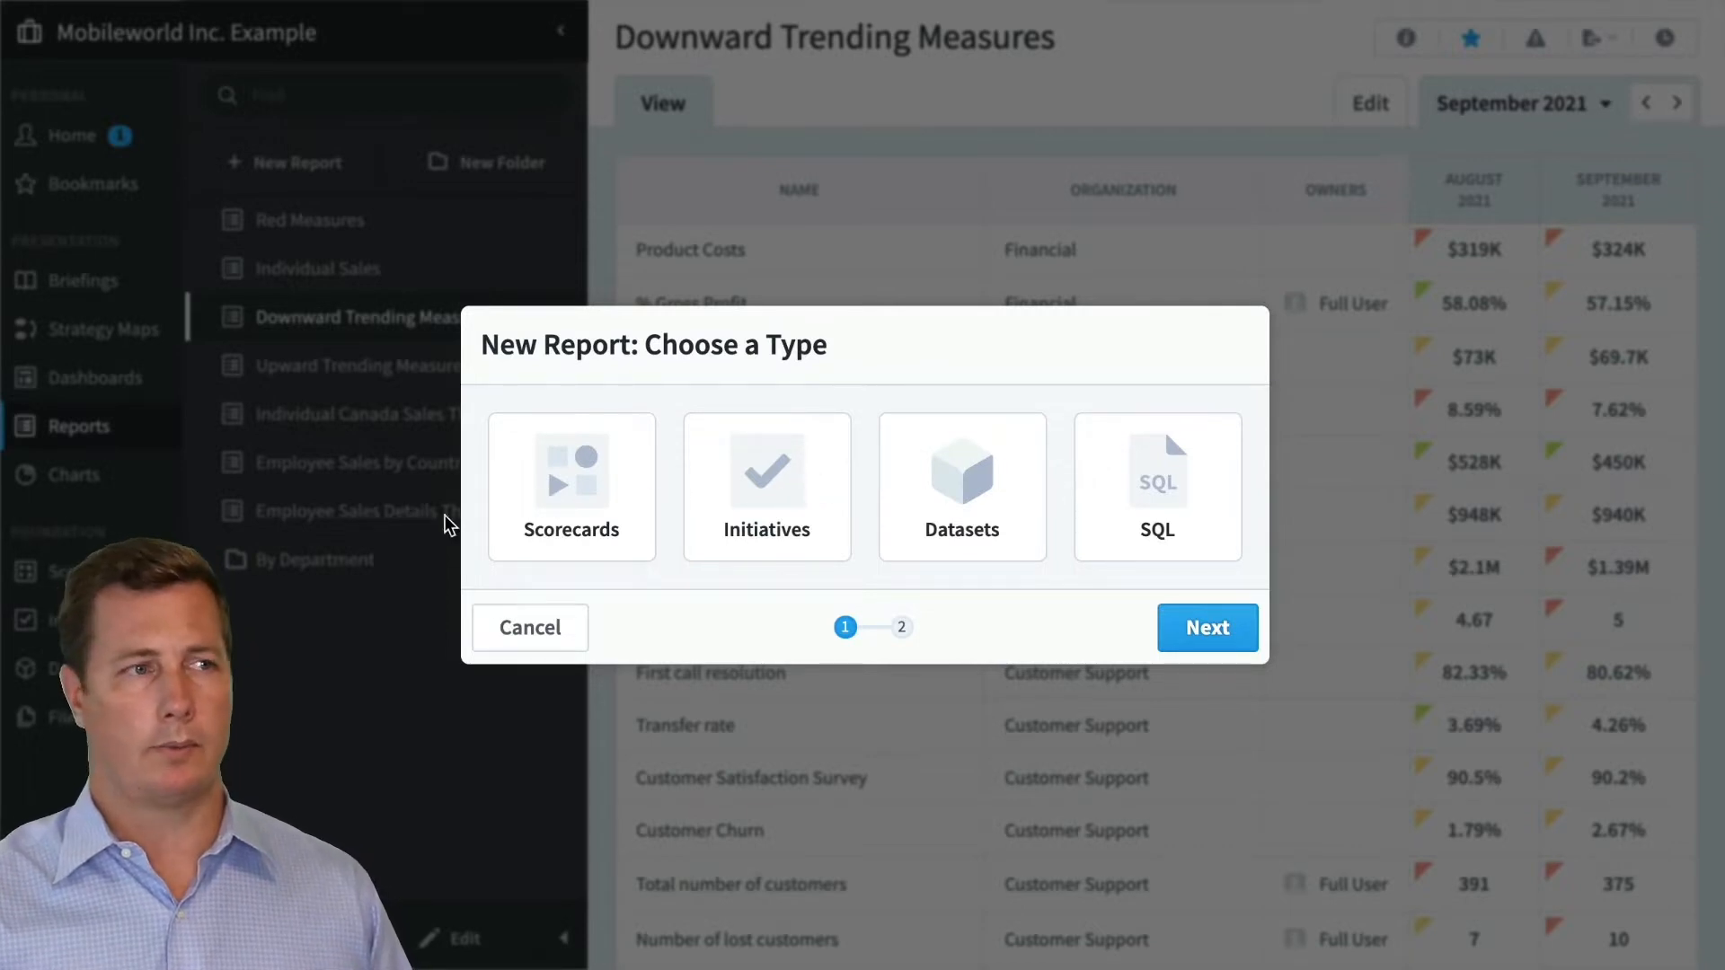
Step: Create a Scorecard Item Owner/Updater Report for the Mobileworld Balanced Scorecard of Mobileworld Inc. Example
{"action": "left_click", "coordinate": [563, 512]}
{"action": "left_click", "coordinate": [1220, 620]}
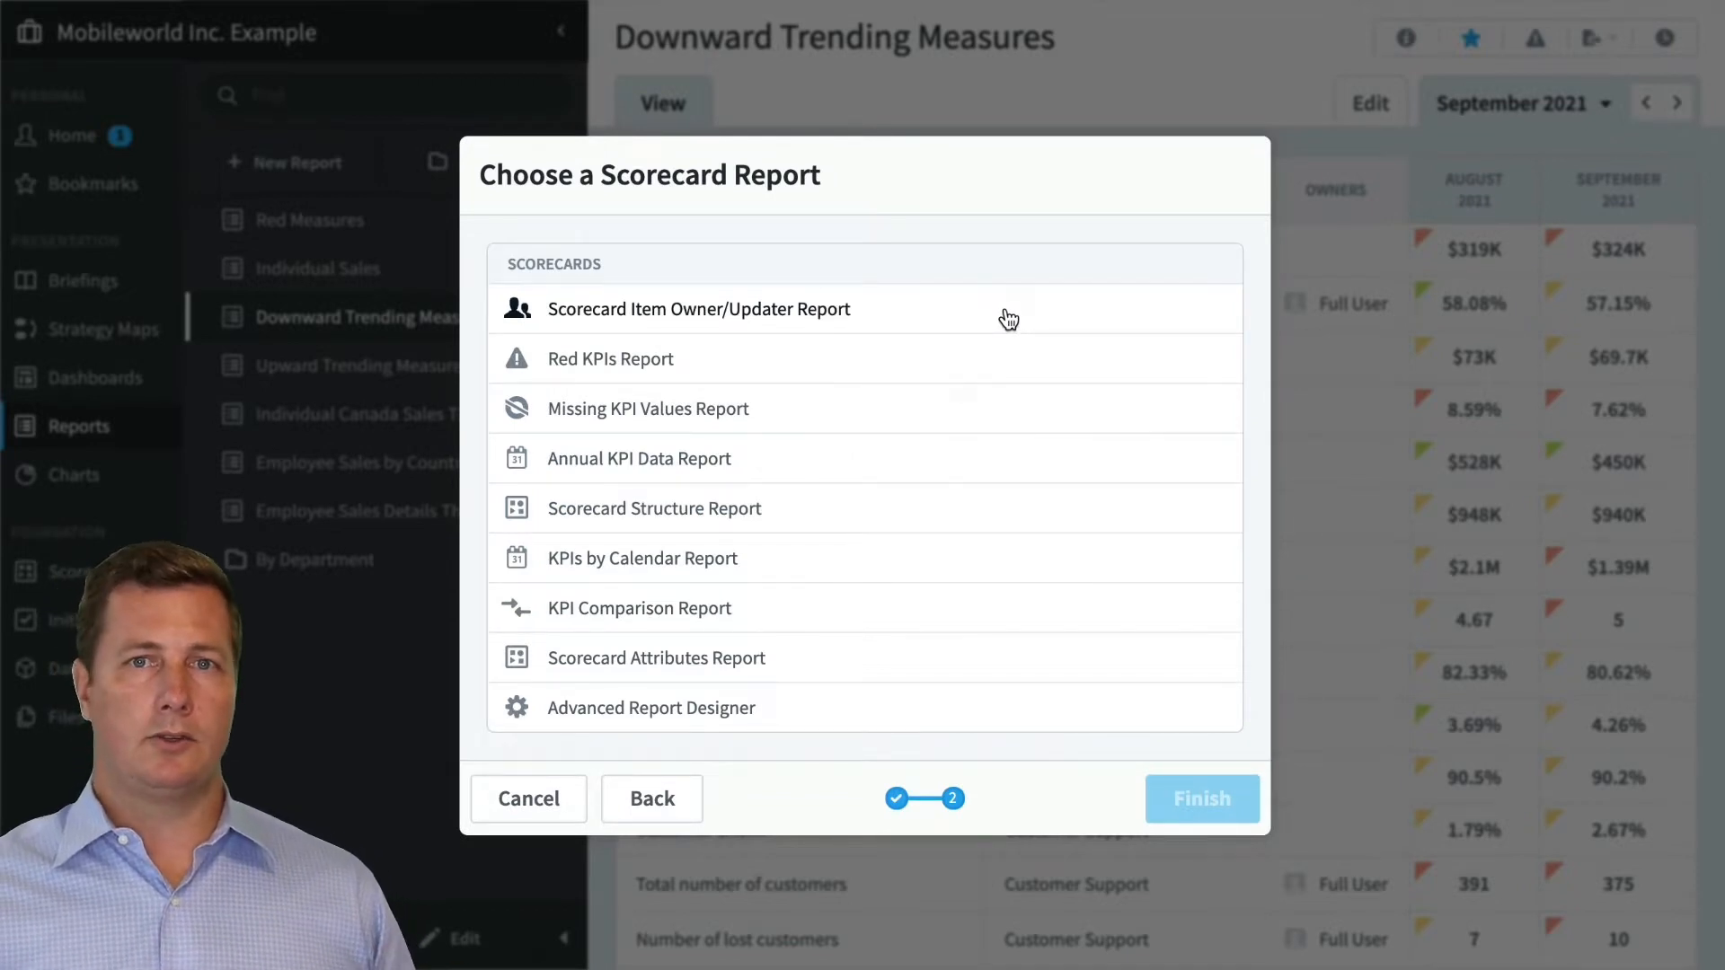
{"action": "left_click", "coordinate": [881, 321]}
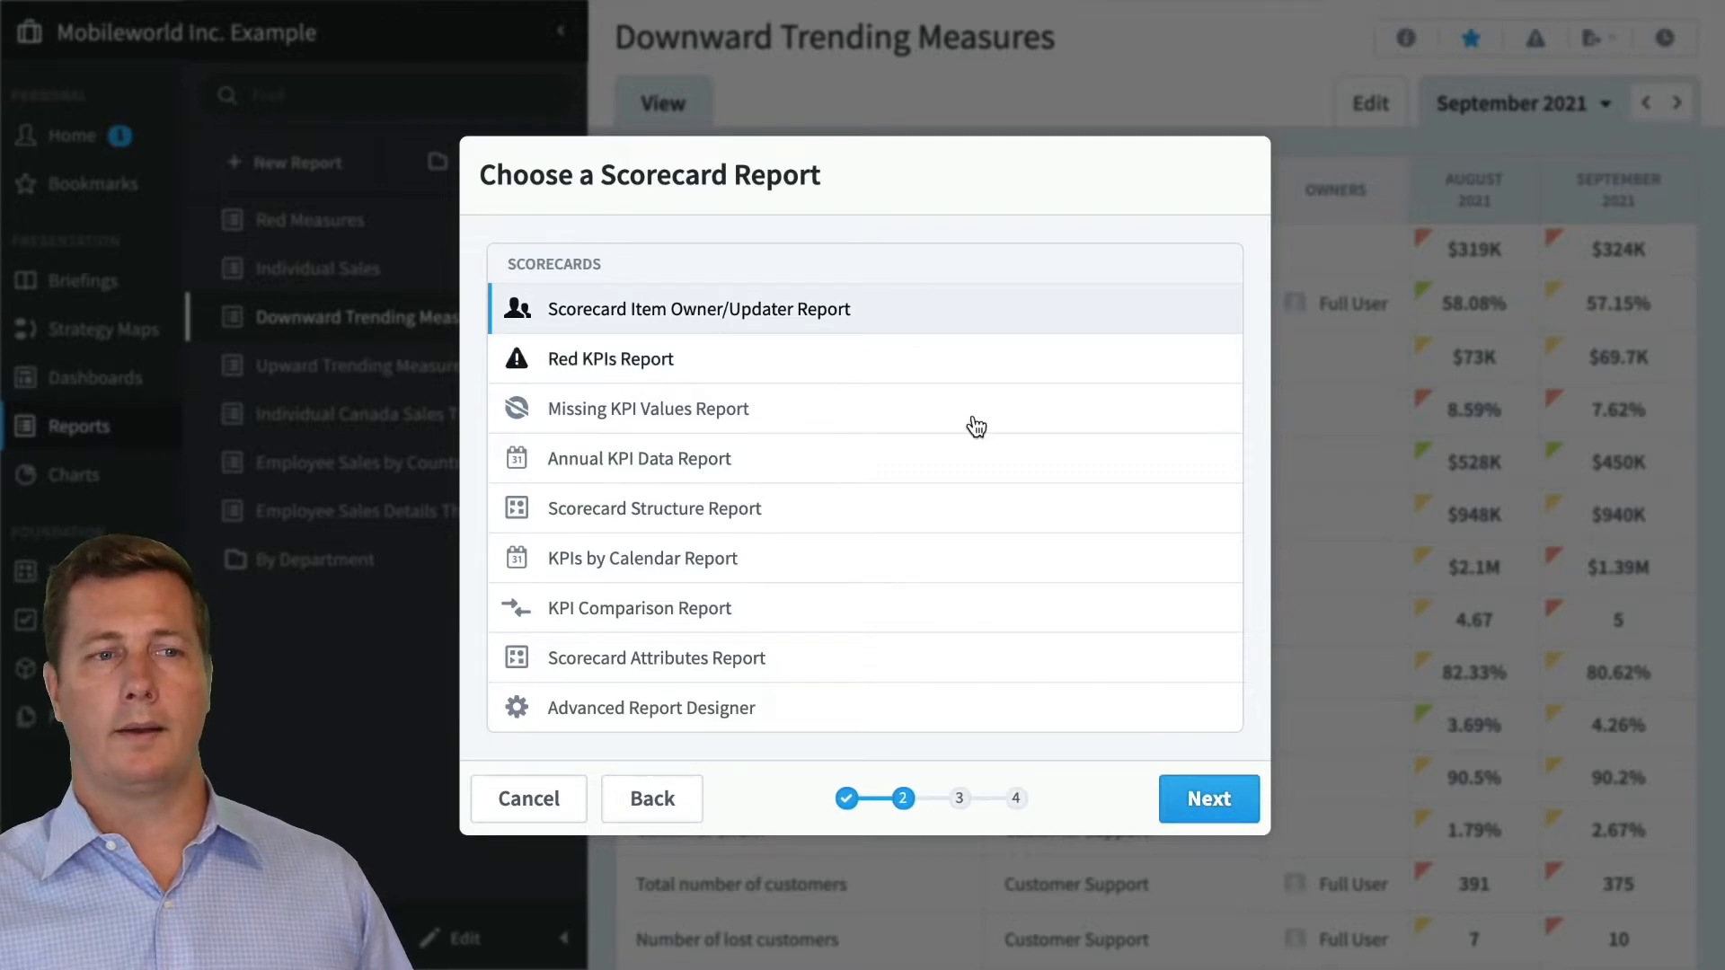
{"action": "left_click", "coordinate": [1235, 811]}
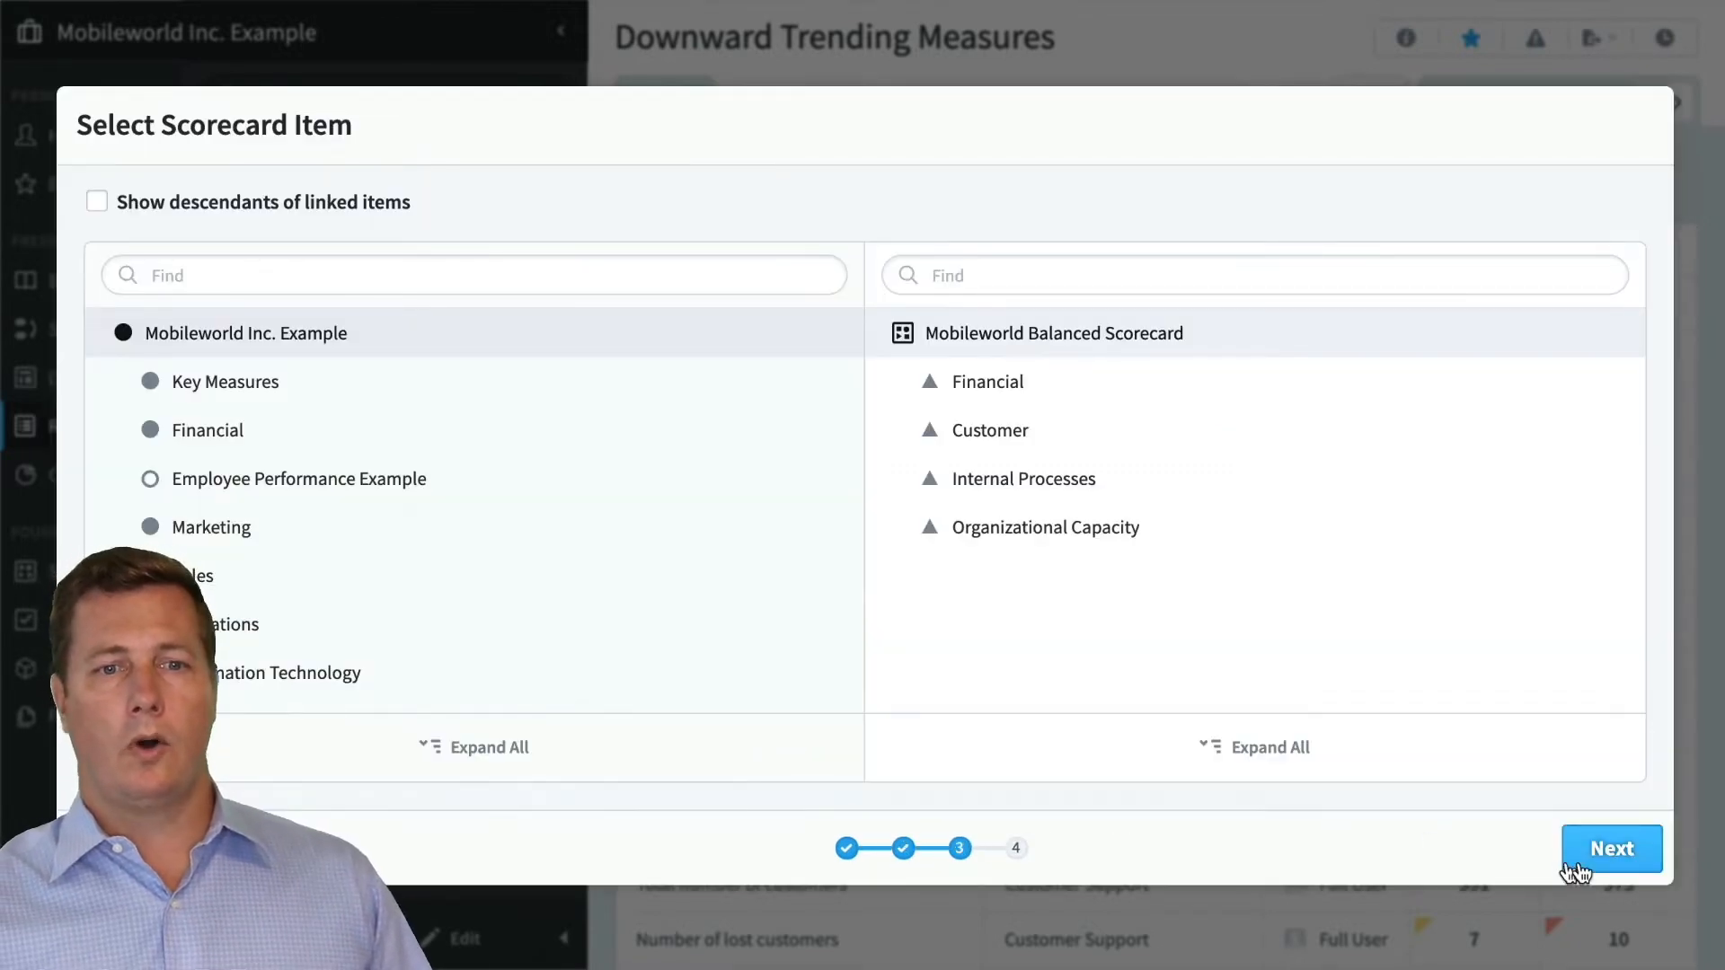
{"action": "left_click", "coordinate": [1599, 858]}
{"action": "left_click", "coordinate": [1237, 760]}
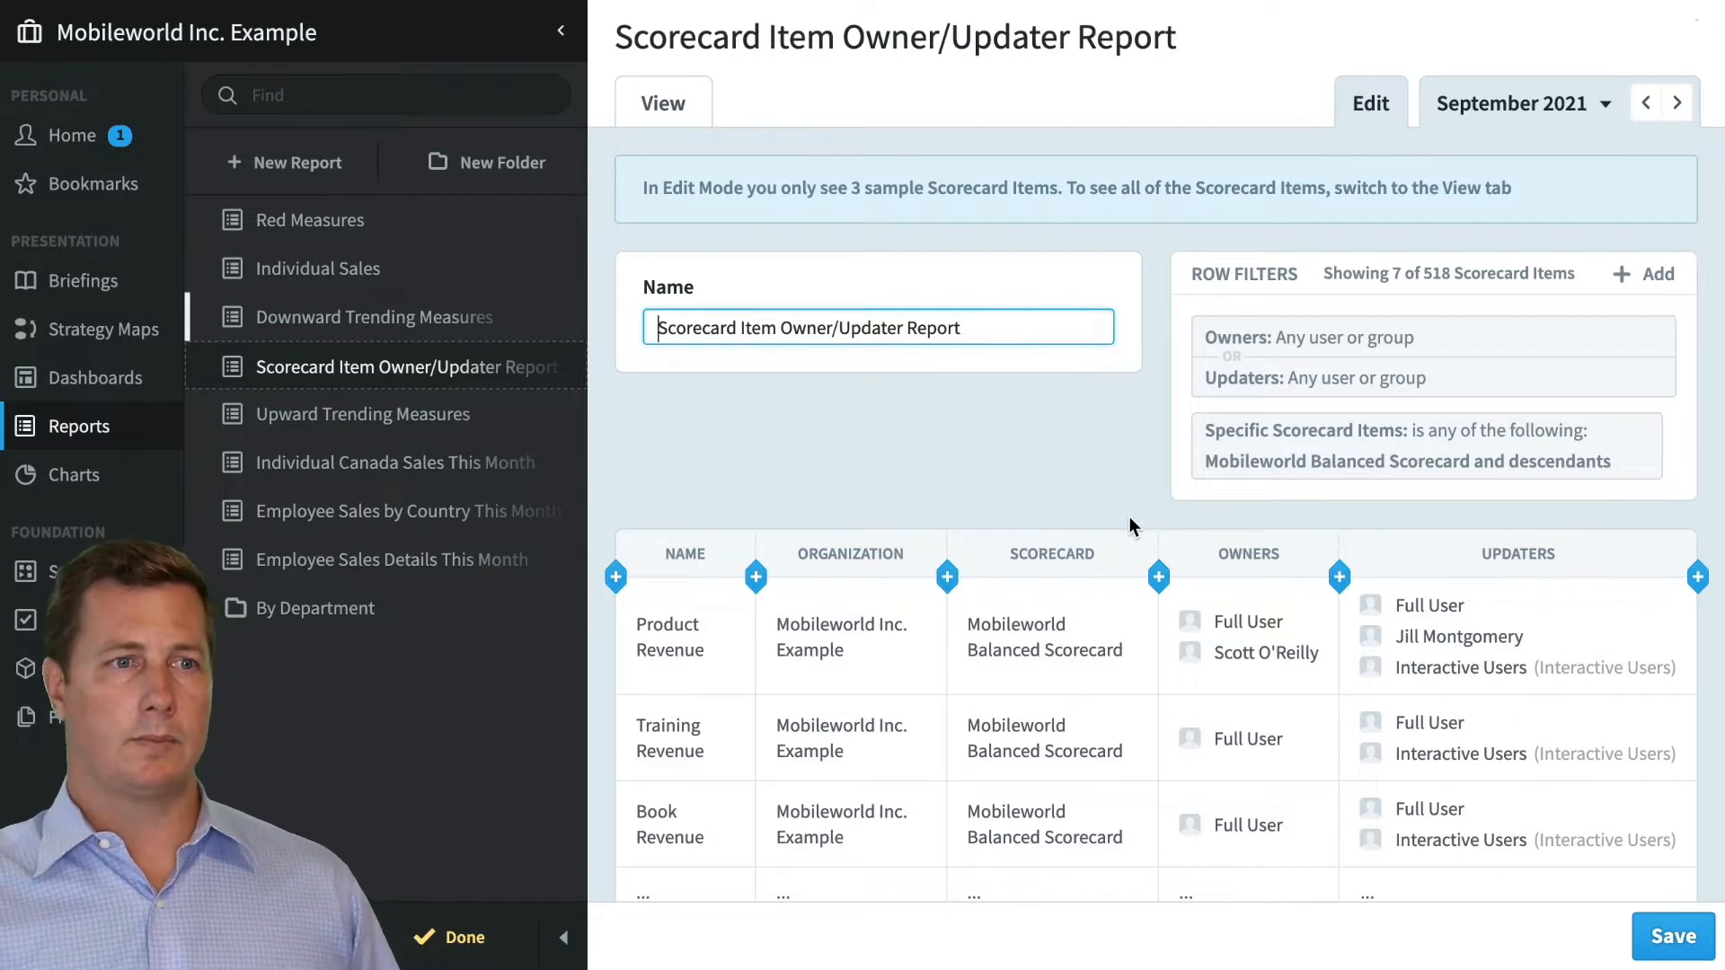
Step: Examine the owner/updater report's sample rows, check all its scorecard items in view mode, and return to editing
{"action": "scroll", "coordinate": [1176, 525], "scroll_direction": "down", "scroll_amount": 1}
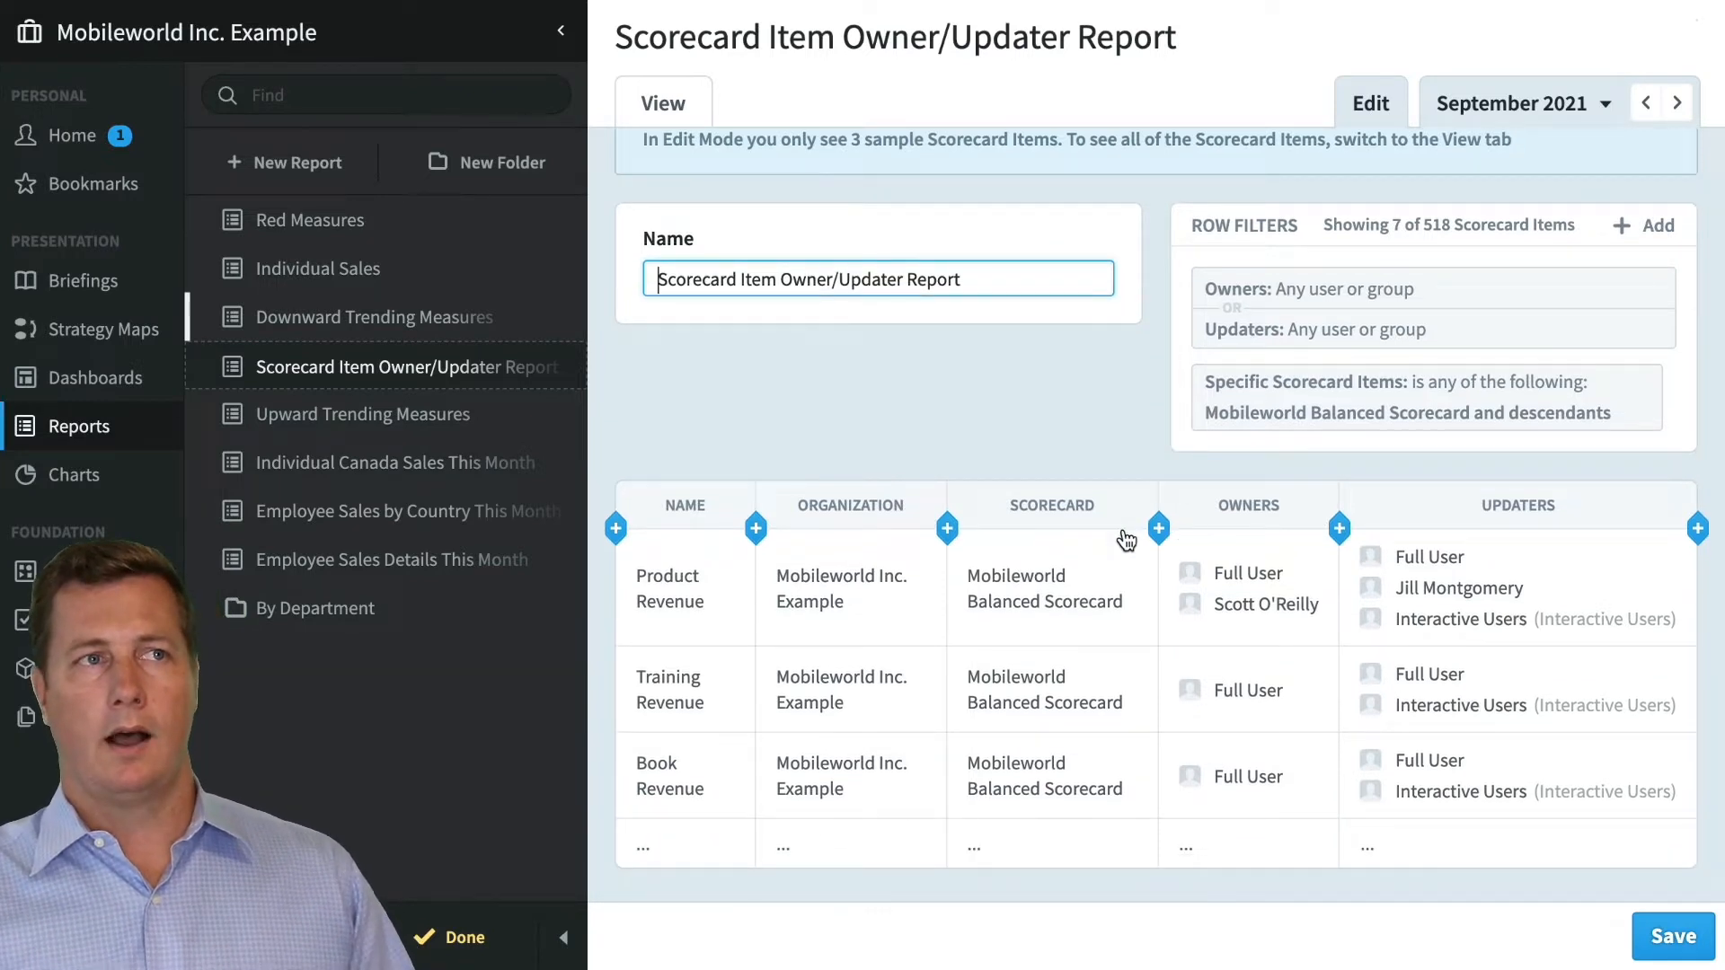
{"action": "scroll", "coordinate": [1128, 548], "scroll_direction": "up", "scroll_amount": 1}
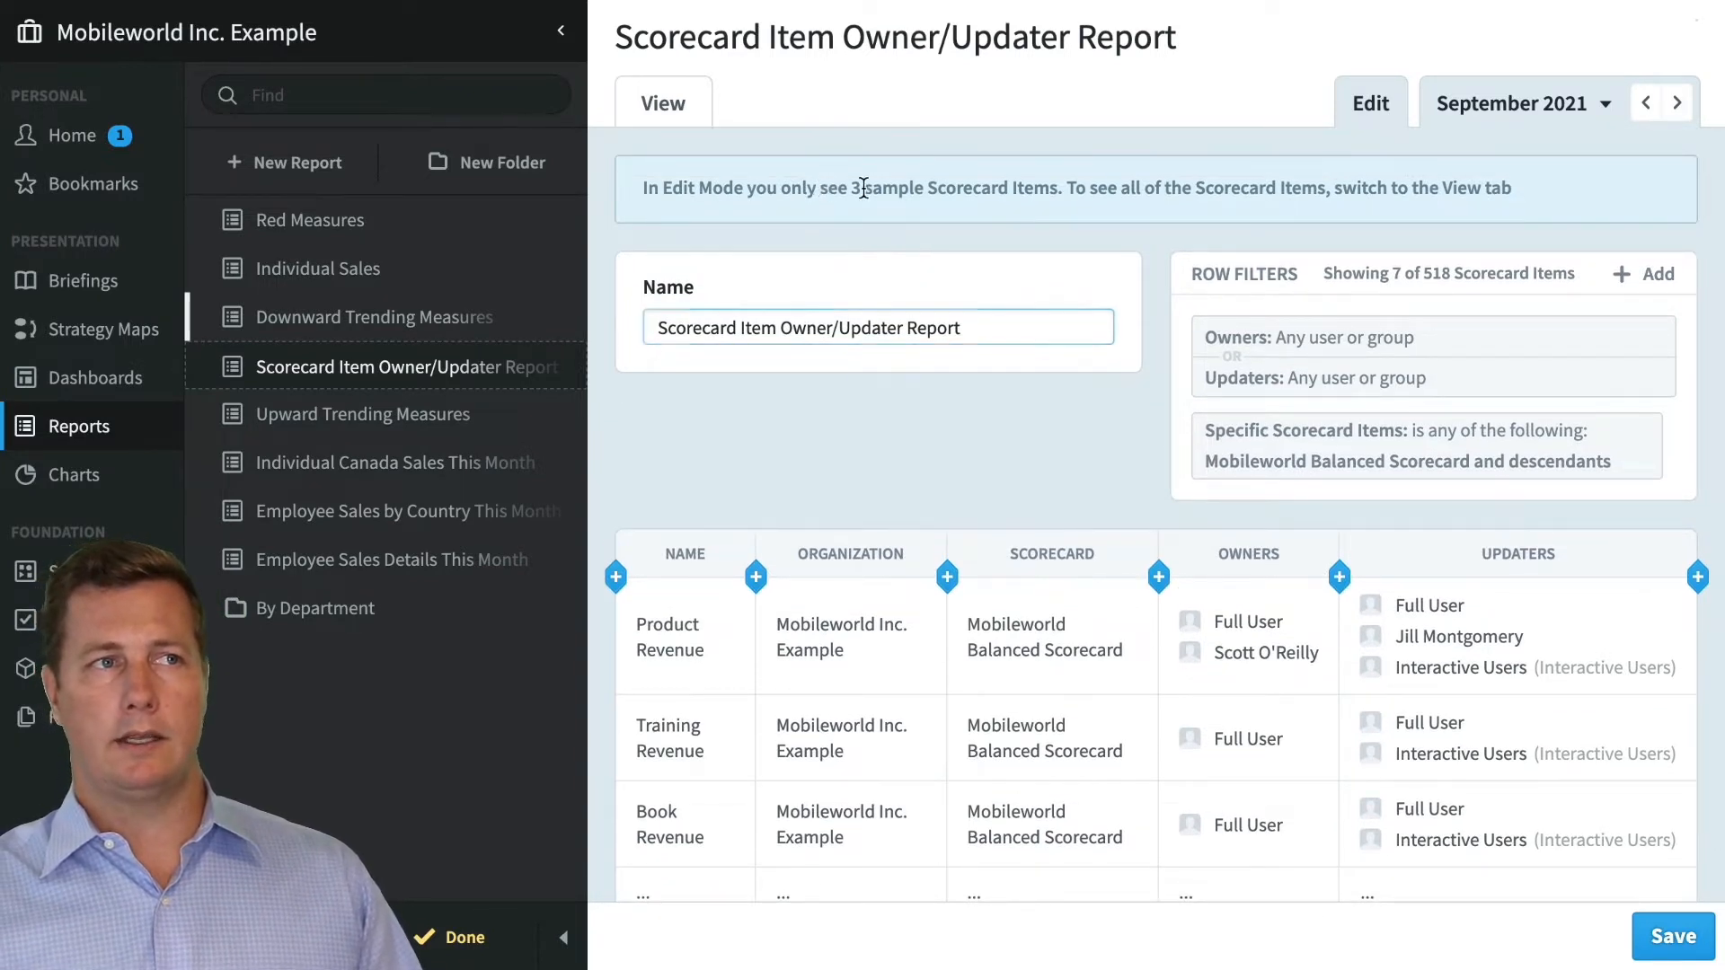
{"action": "left_click_drag", "start_coordinate": [1067, 187], "coordinate": [842, 186]}
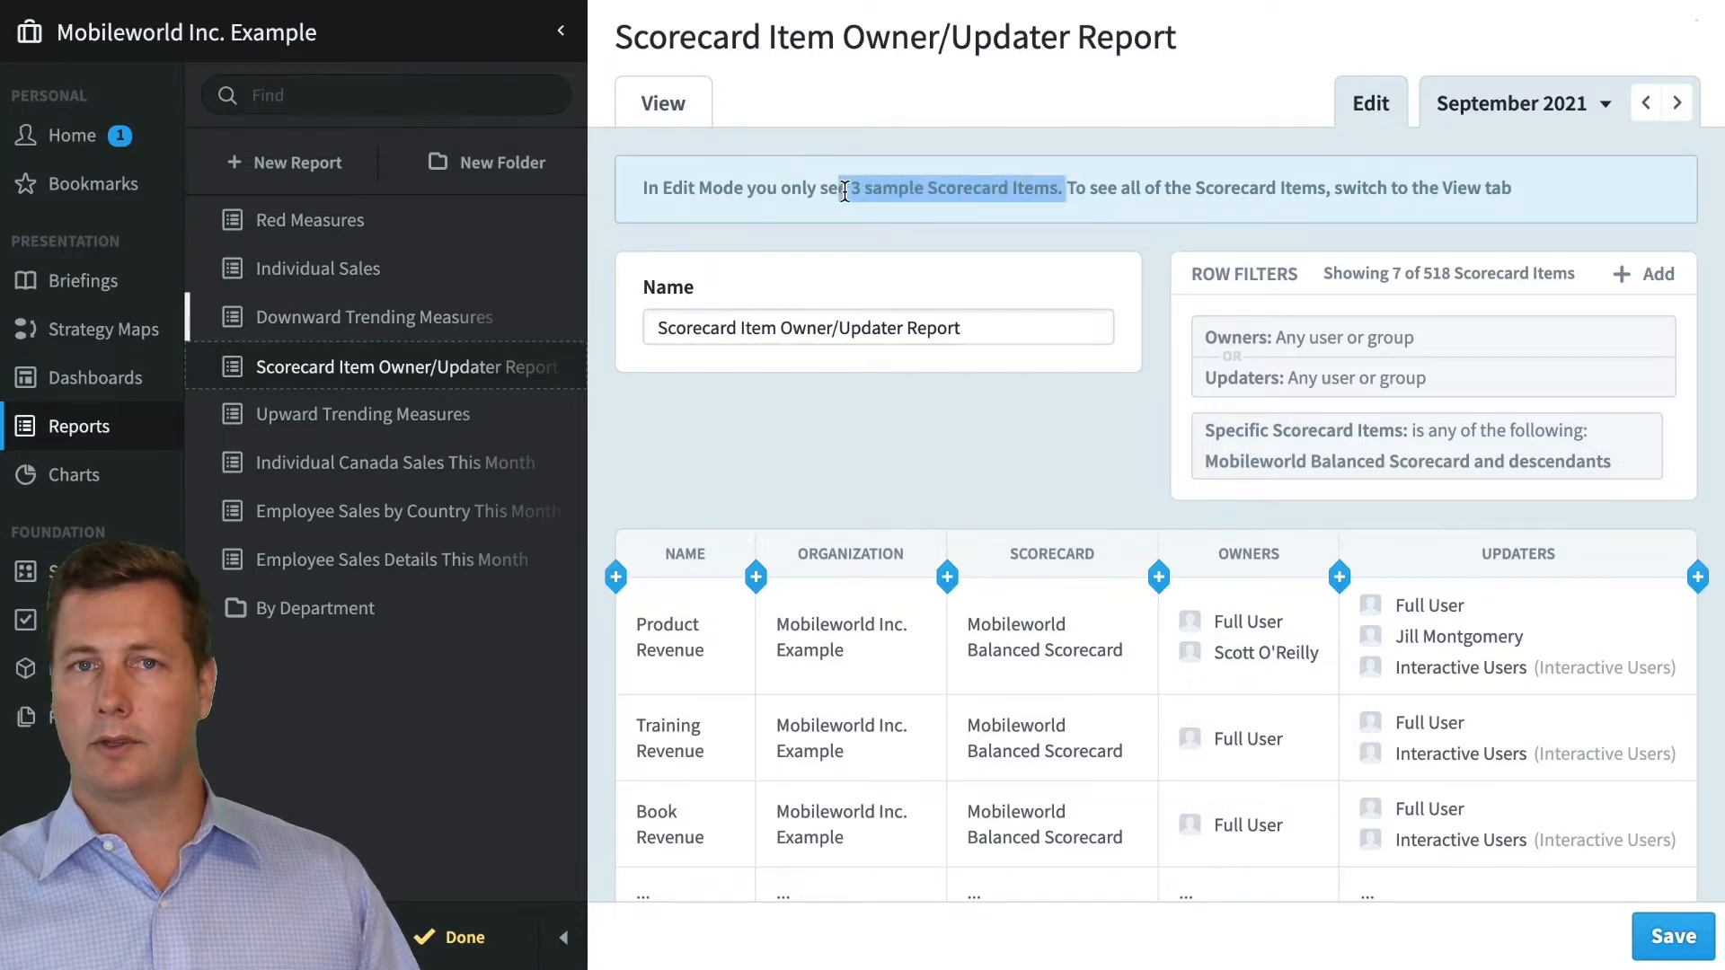
{"action": "left_click", "coordinate": [655, 106]}
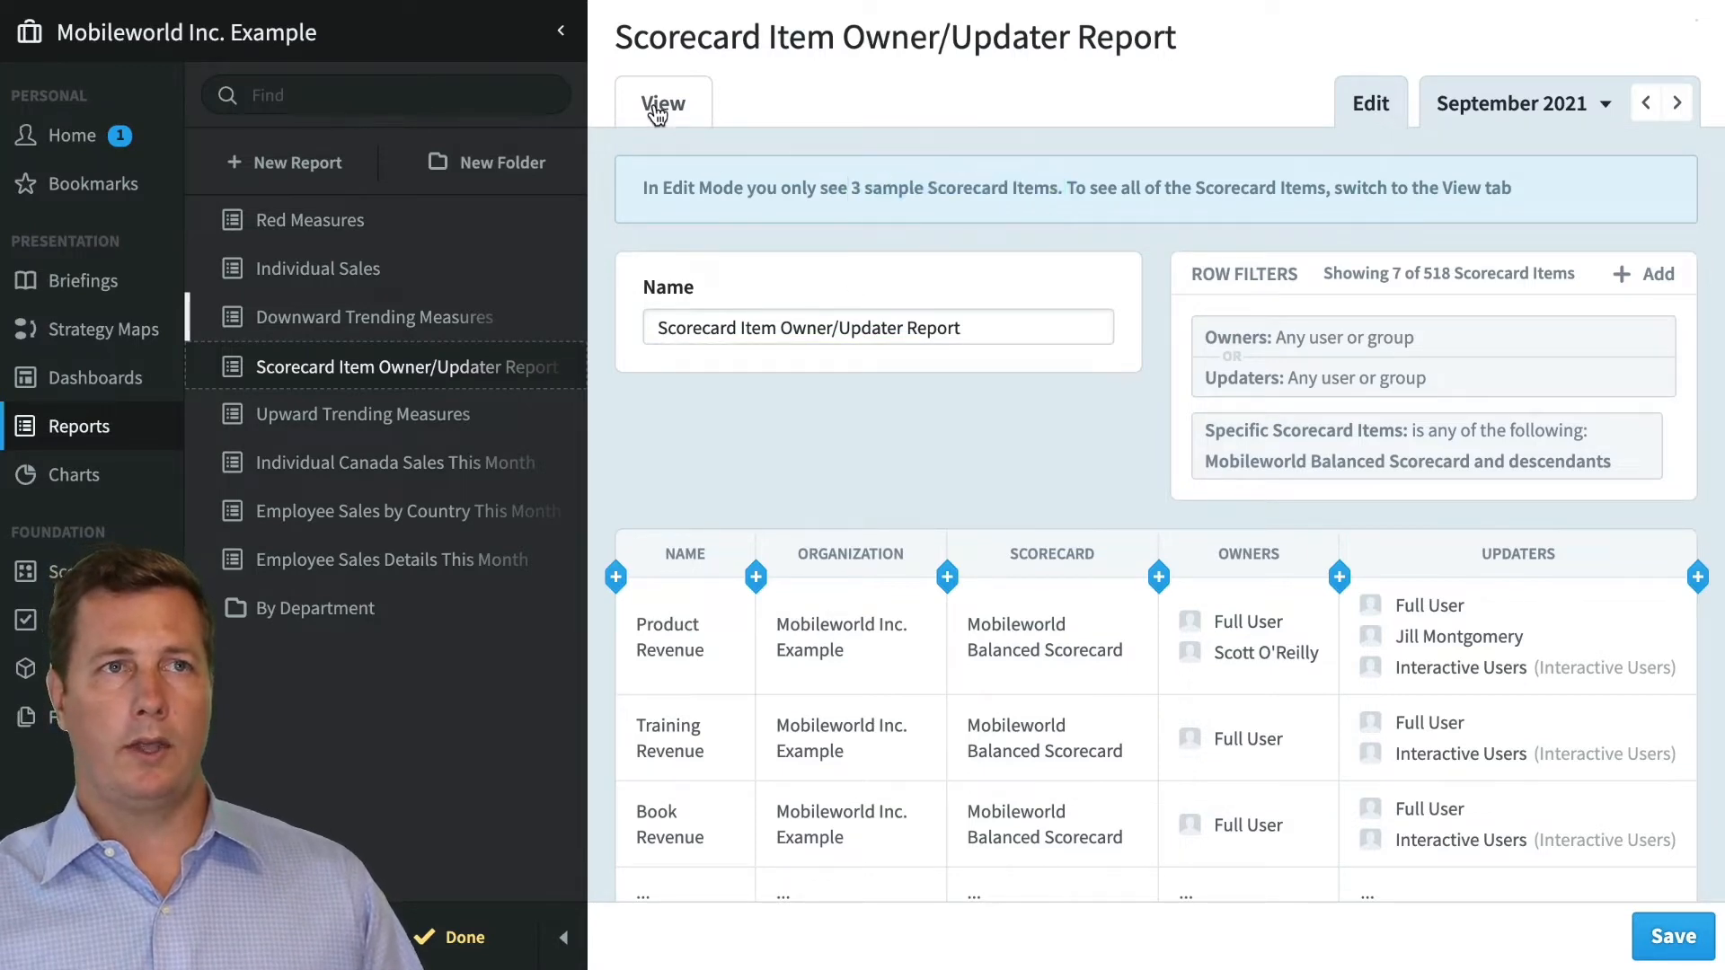
{"action": "scroll", "coordinate": [1064, 735], "scroll_direction": "down", "scroll_amount": 1}
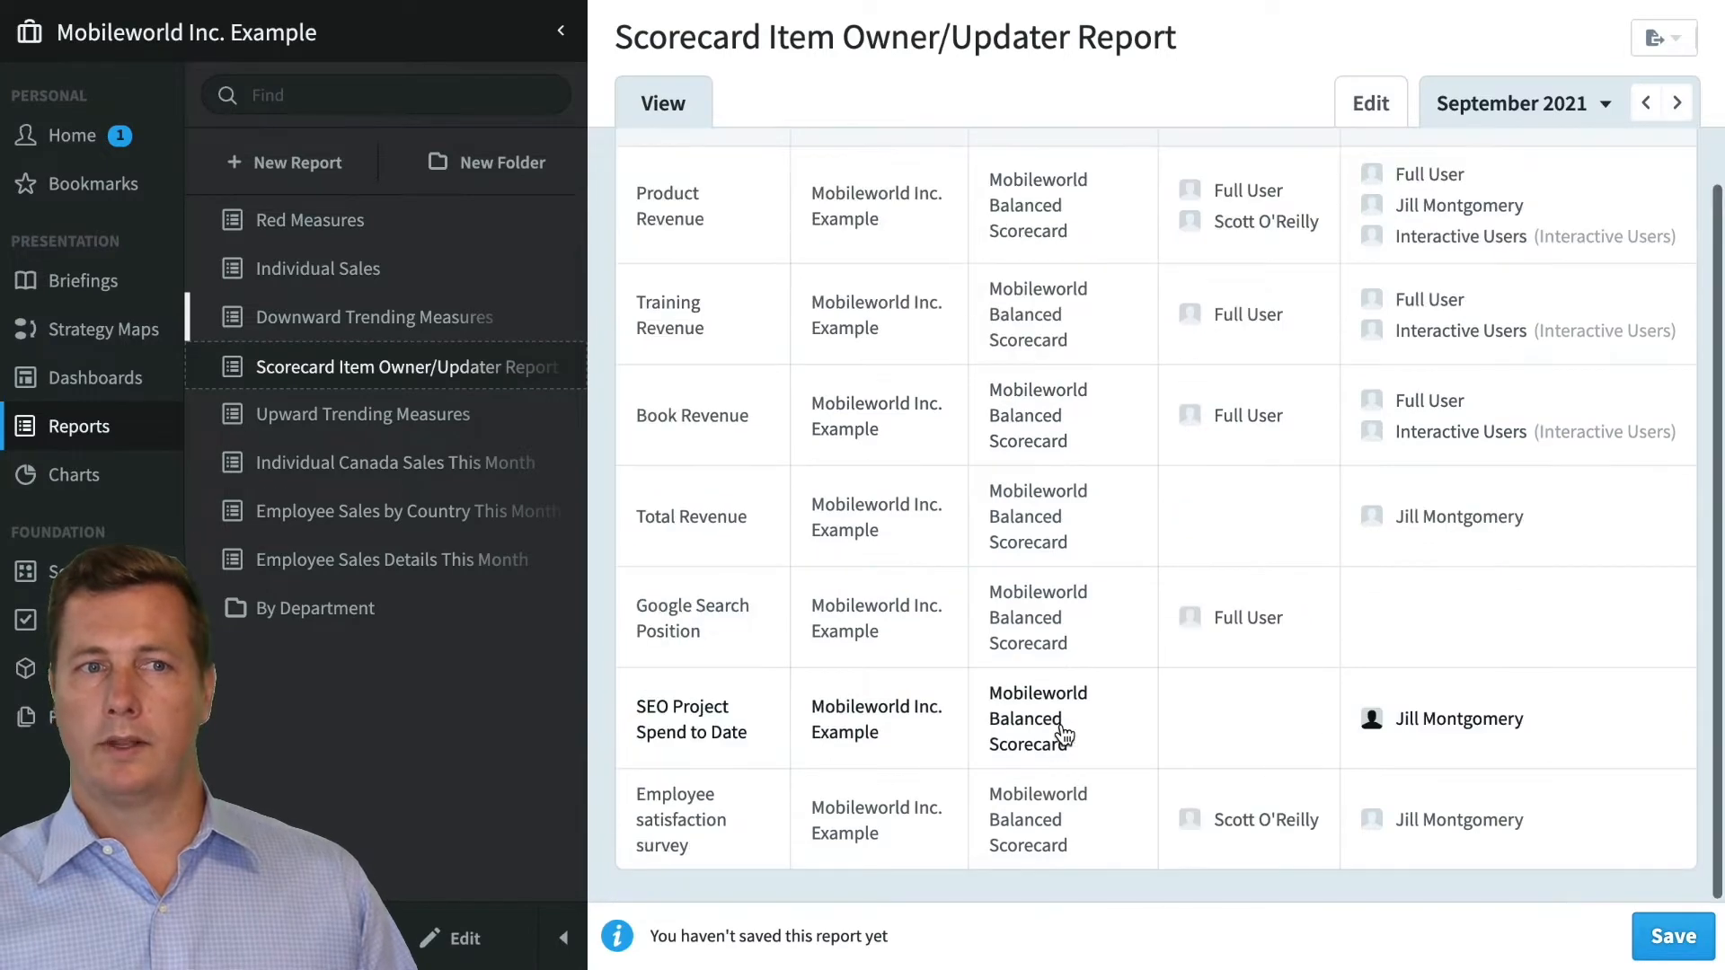
{"action": "scroll", "coordinate": [1064, 735], "scroll_direction": "up", "scroll_amount": 1}
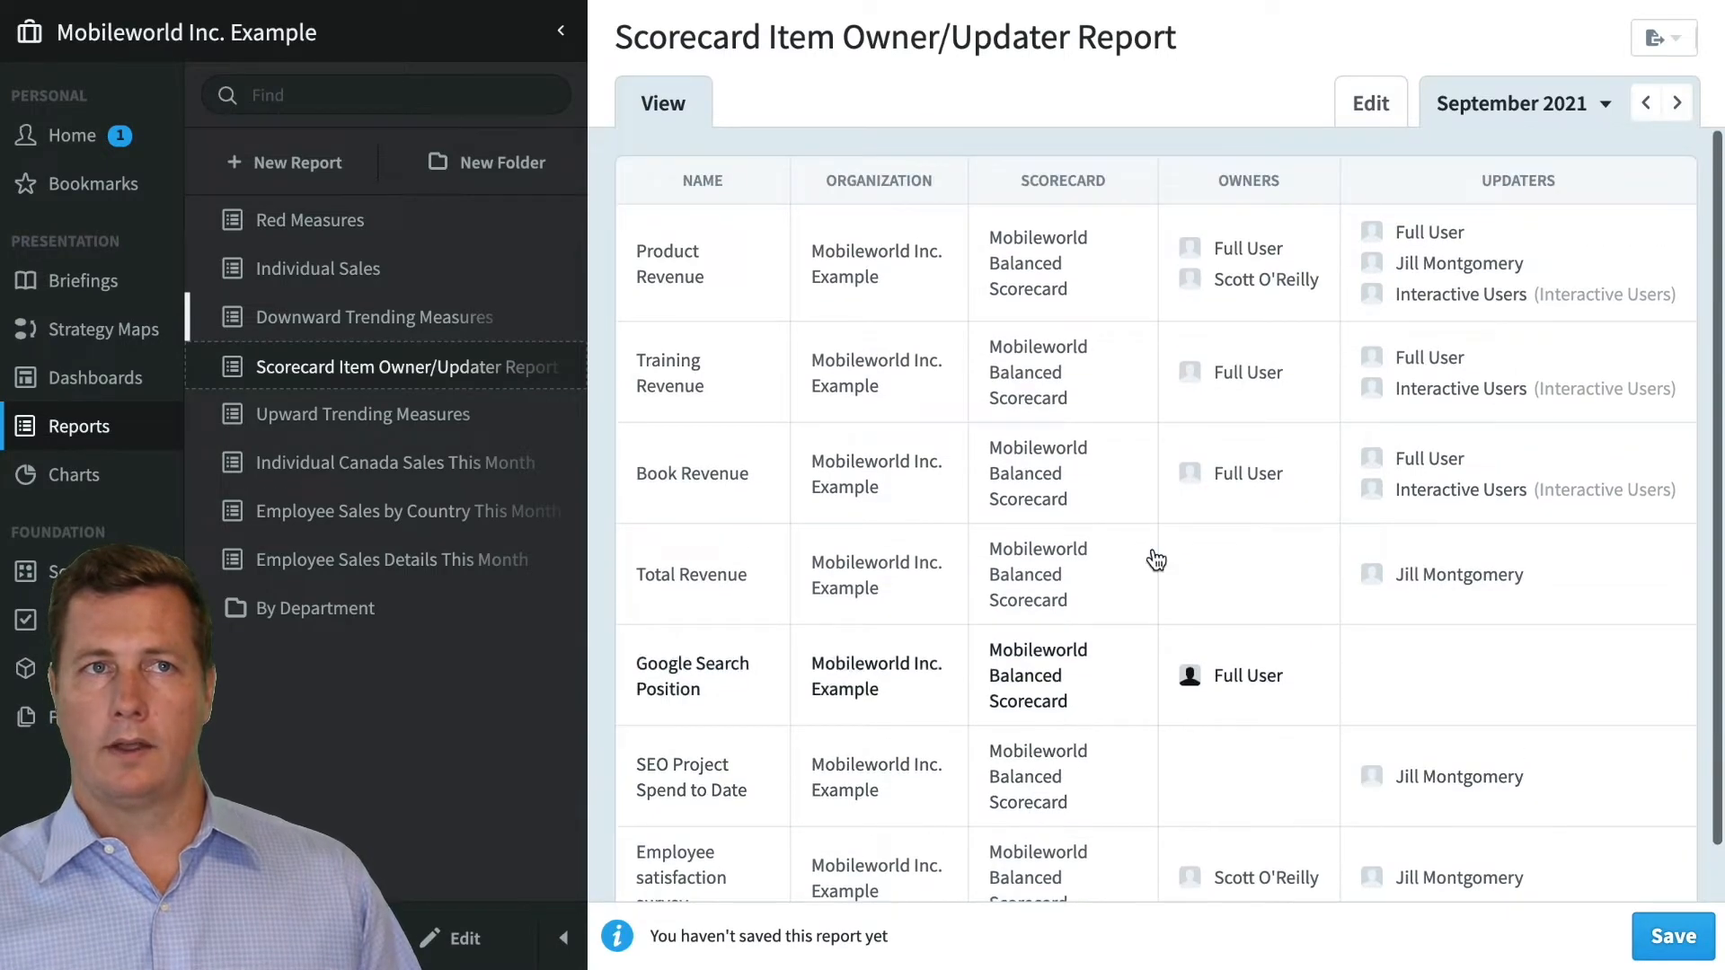
{"action": "left_click", "coordinate": [1373, 104]}
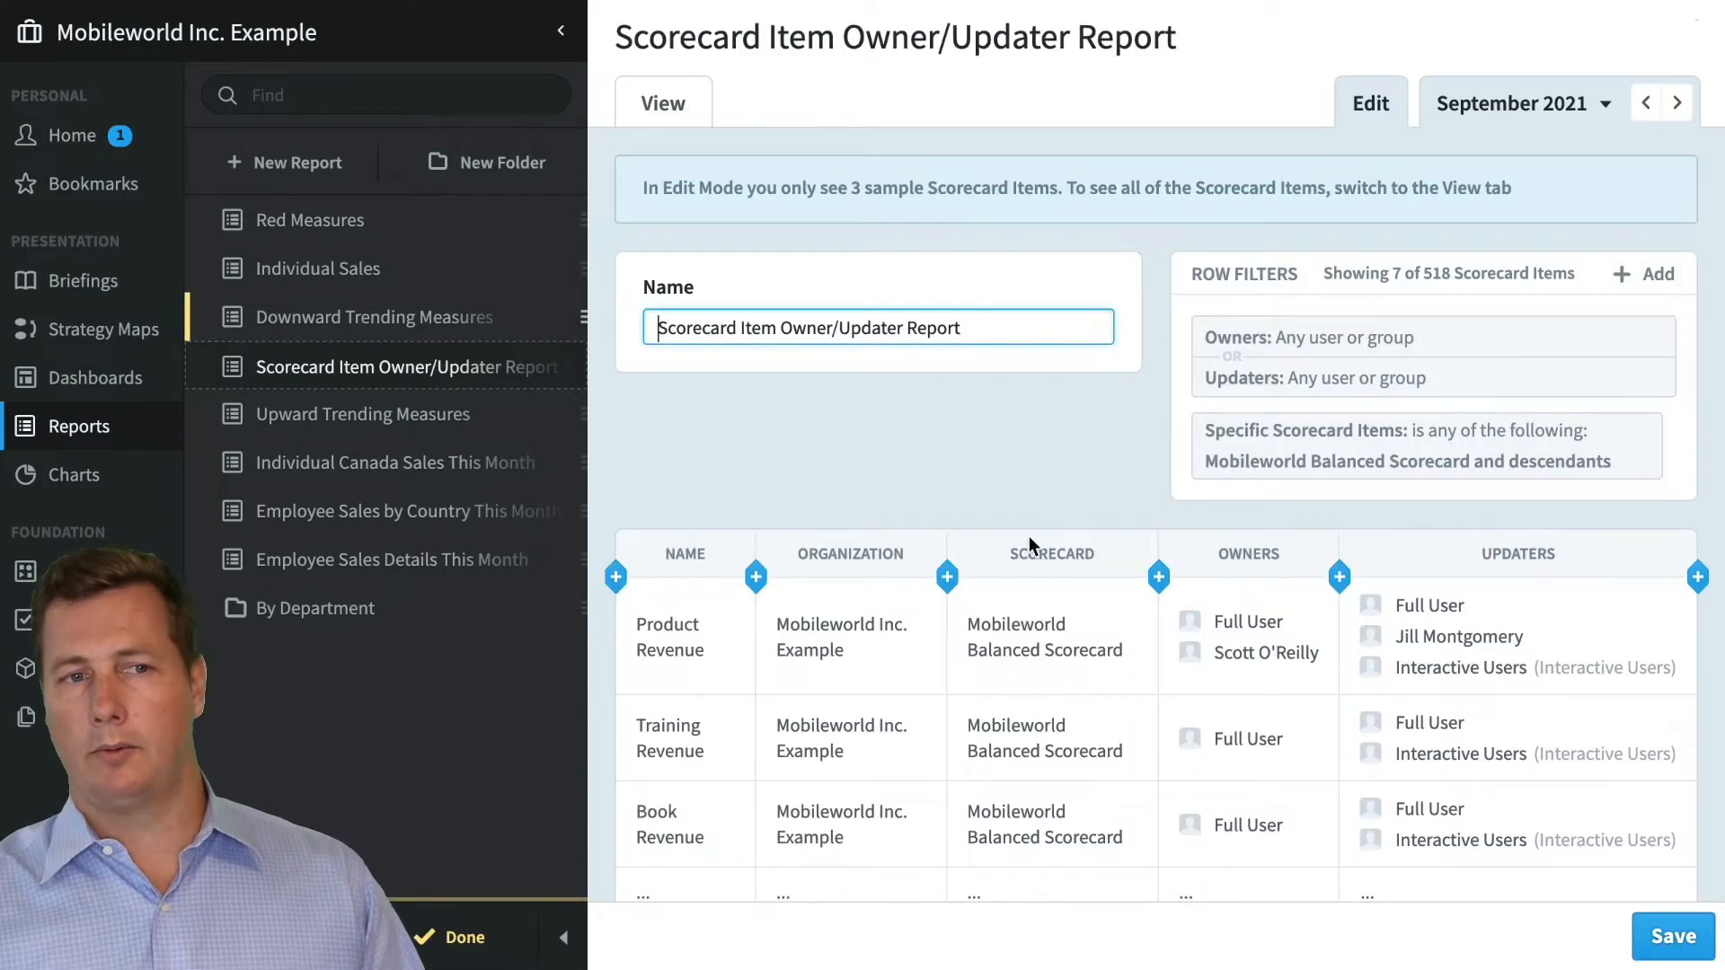
{"action": "scroll", "coordinate": [1129, 417], "scroll_direction": "down", "scroll_amount": 1}
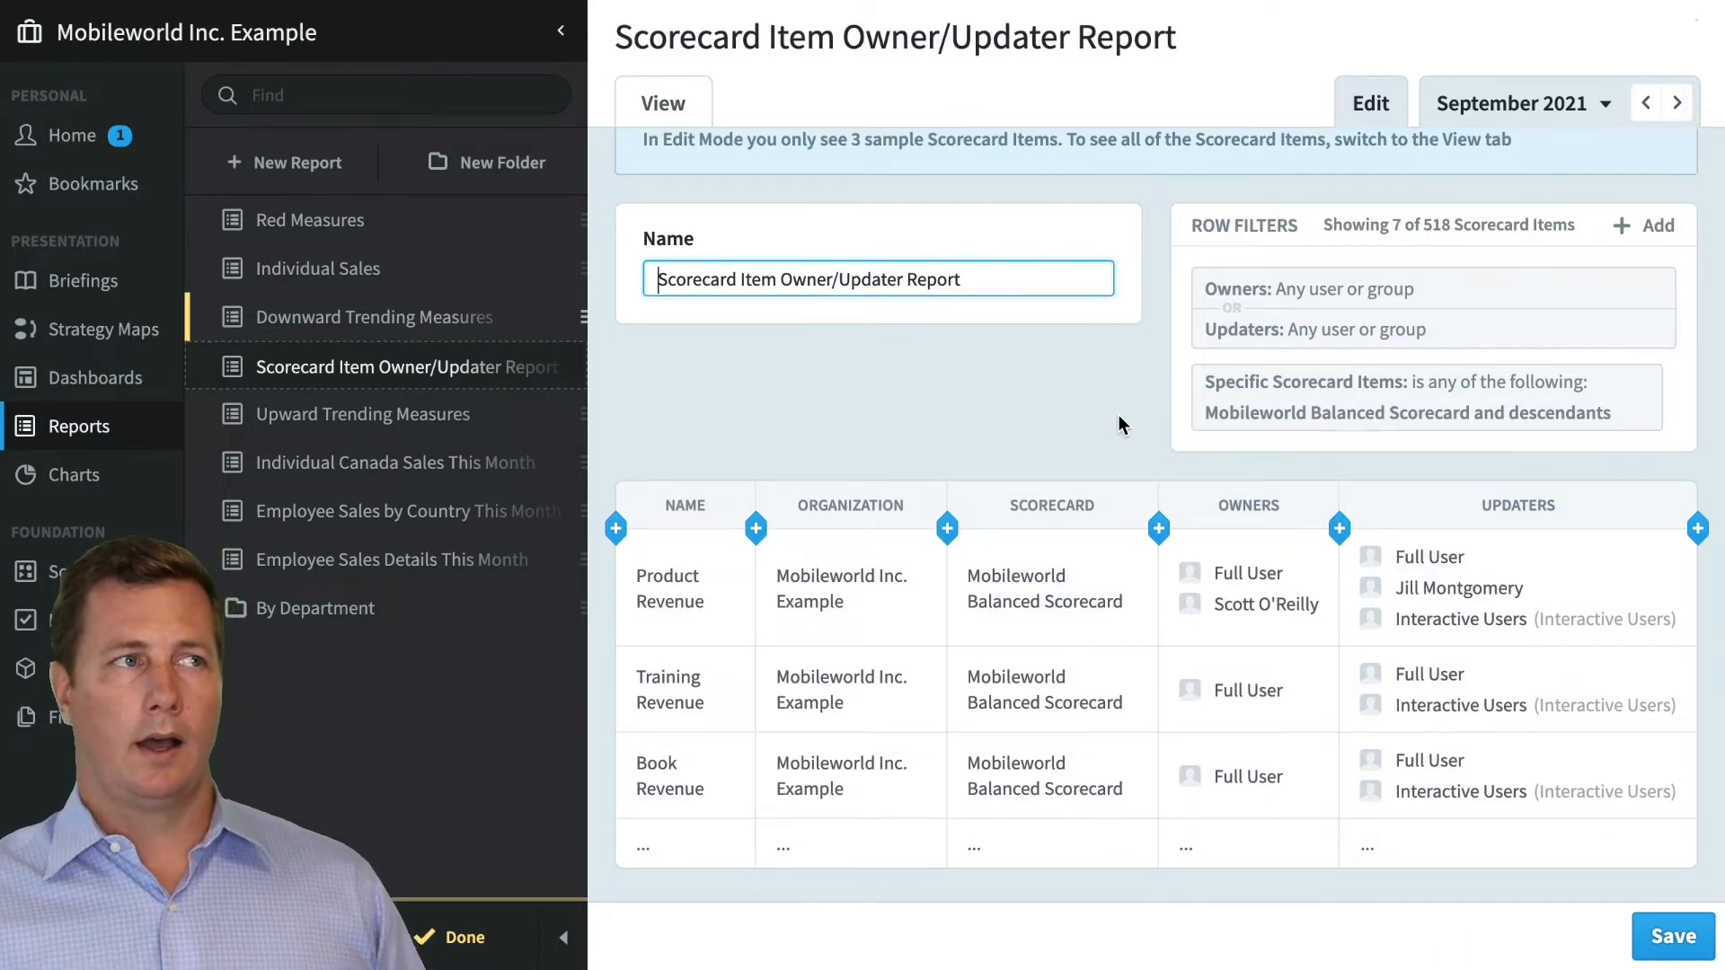
Step: Discard the unsaved owner/updater report and create a new scorecard report with the Advanced Report Designer
{"action": "left_click", "coordinate": [307, 167]}
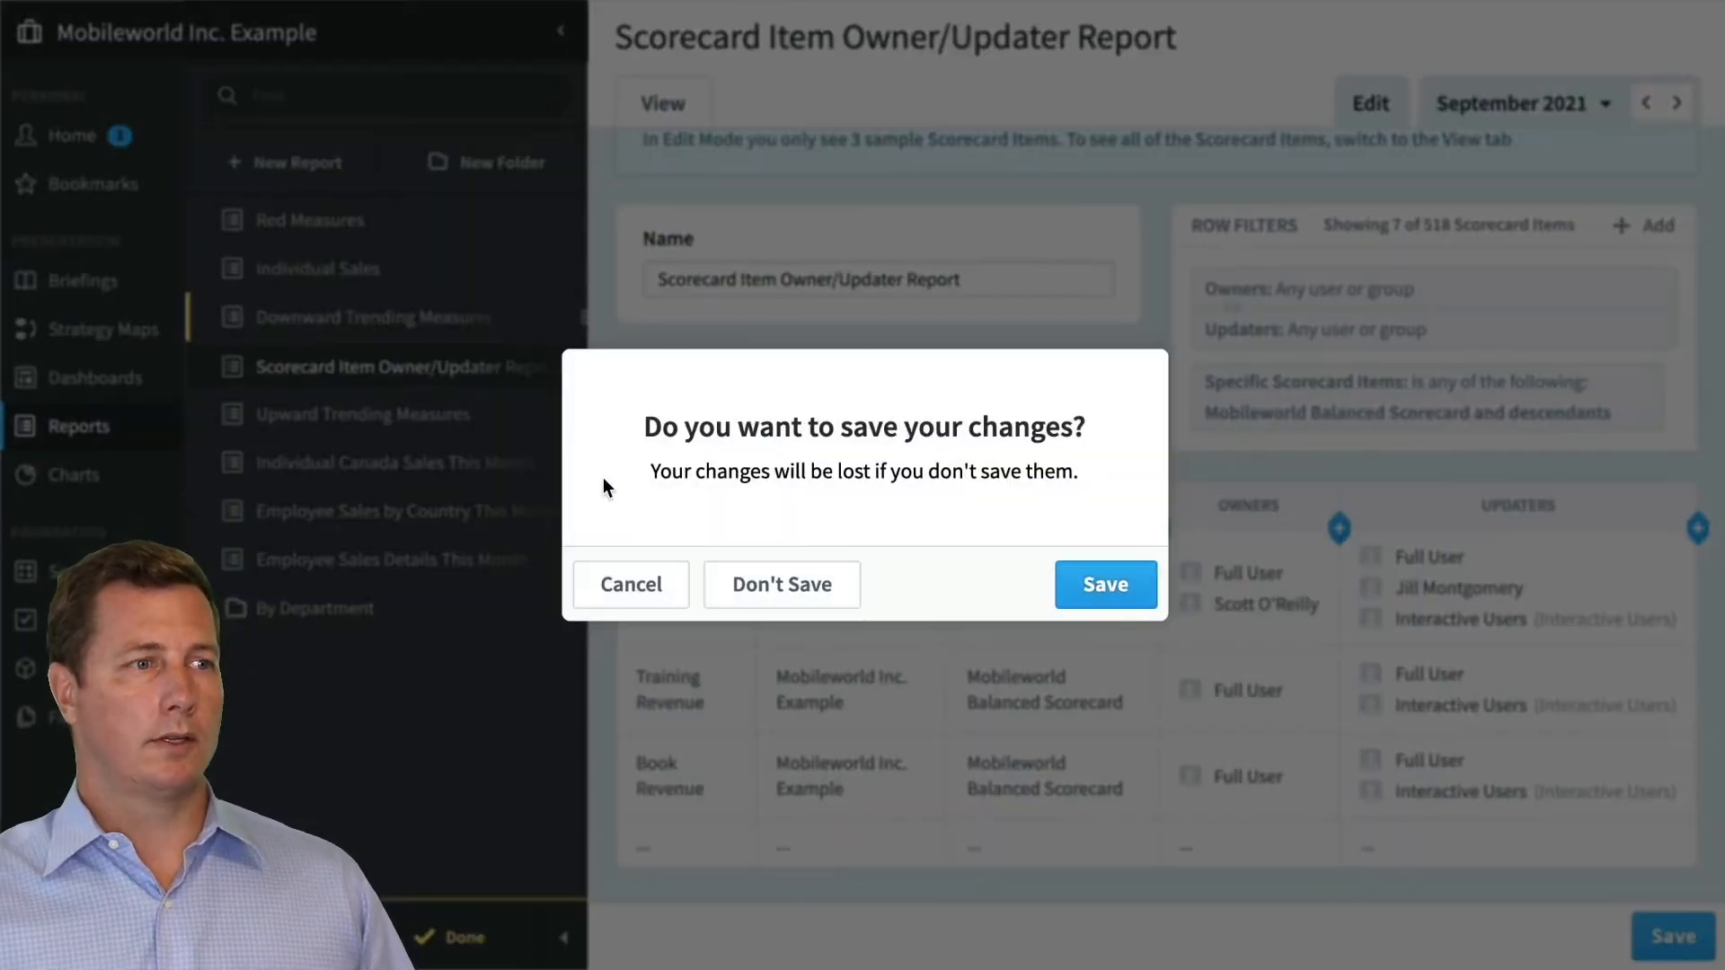
{"action": "left_click", "coordinate": [797, 585]}
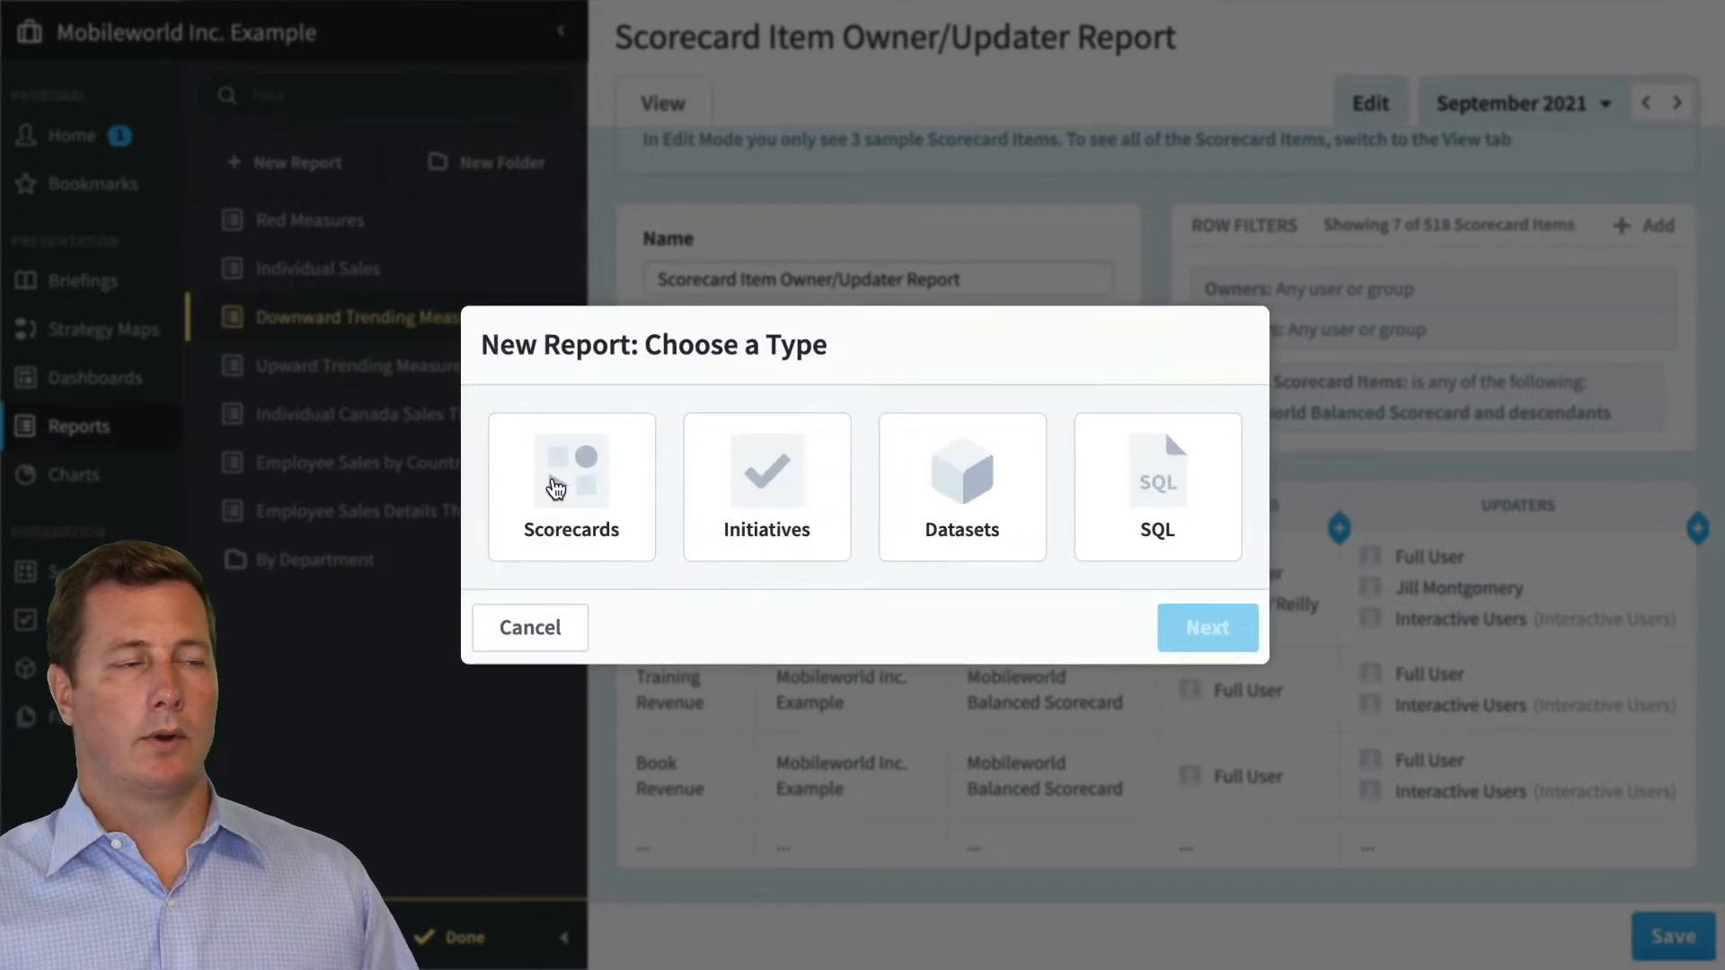
{"action": "left_click", "coordinate": [556, 488]}
{"action": "left_click", "coordinate": [1200, 627]}
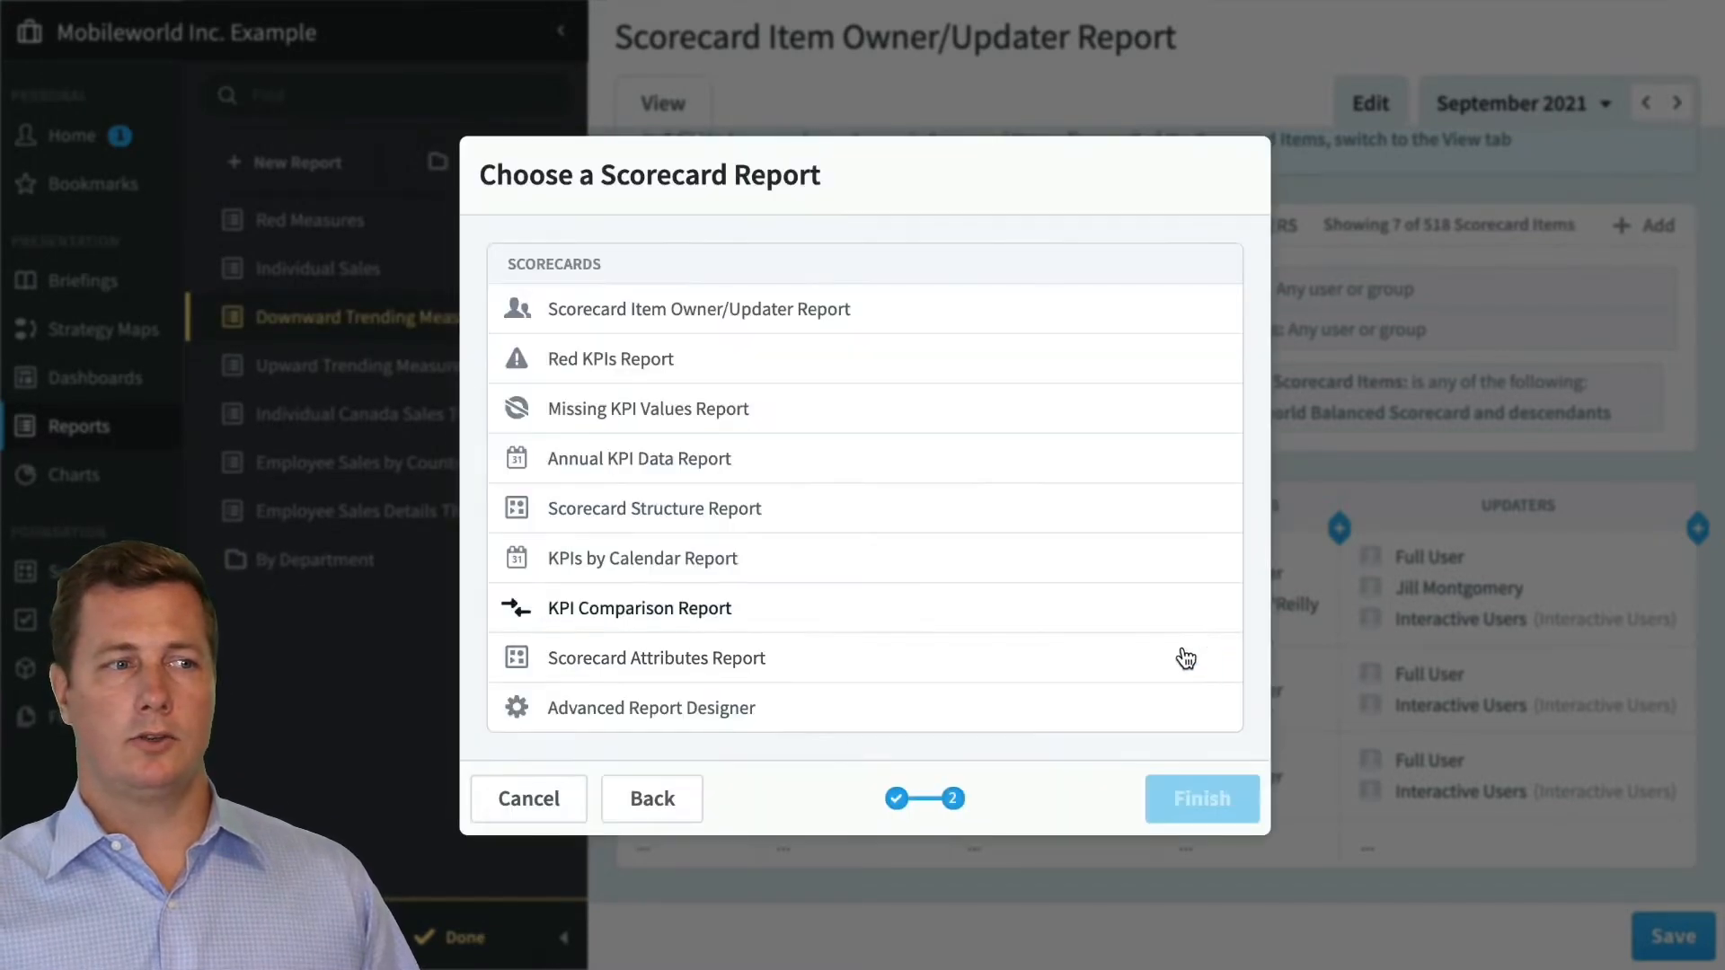
{"action": "left_click", "coordinate": [854, 729]}
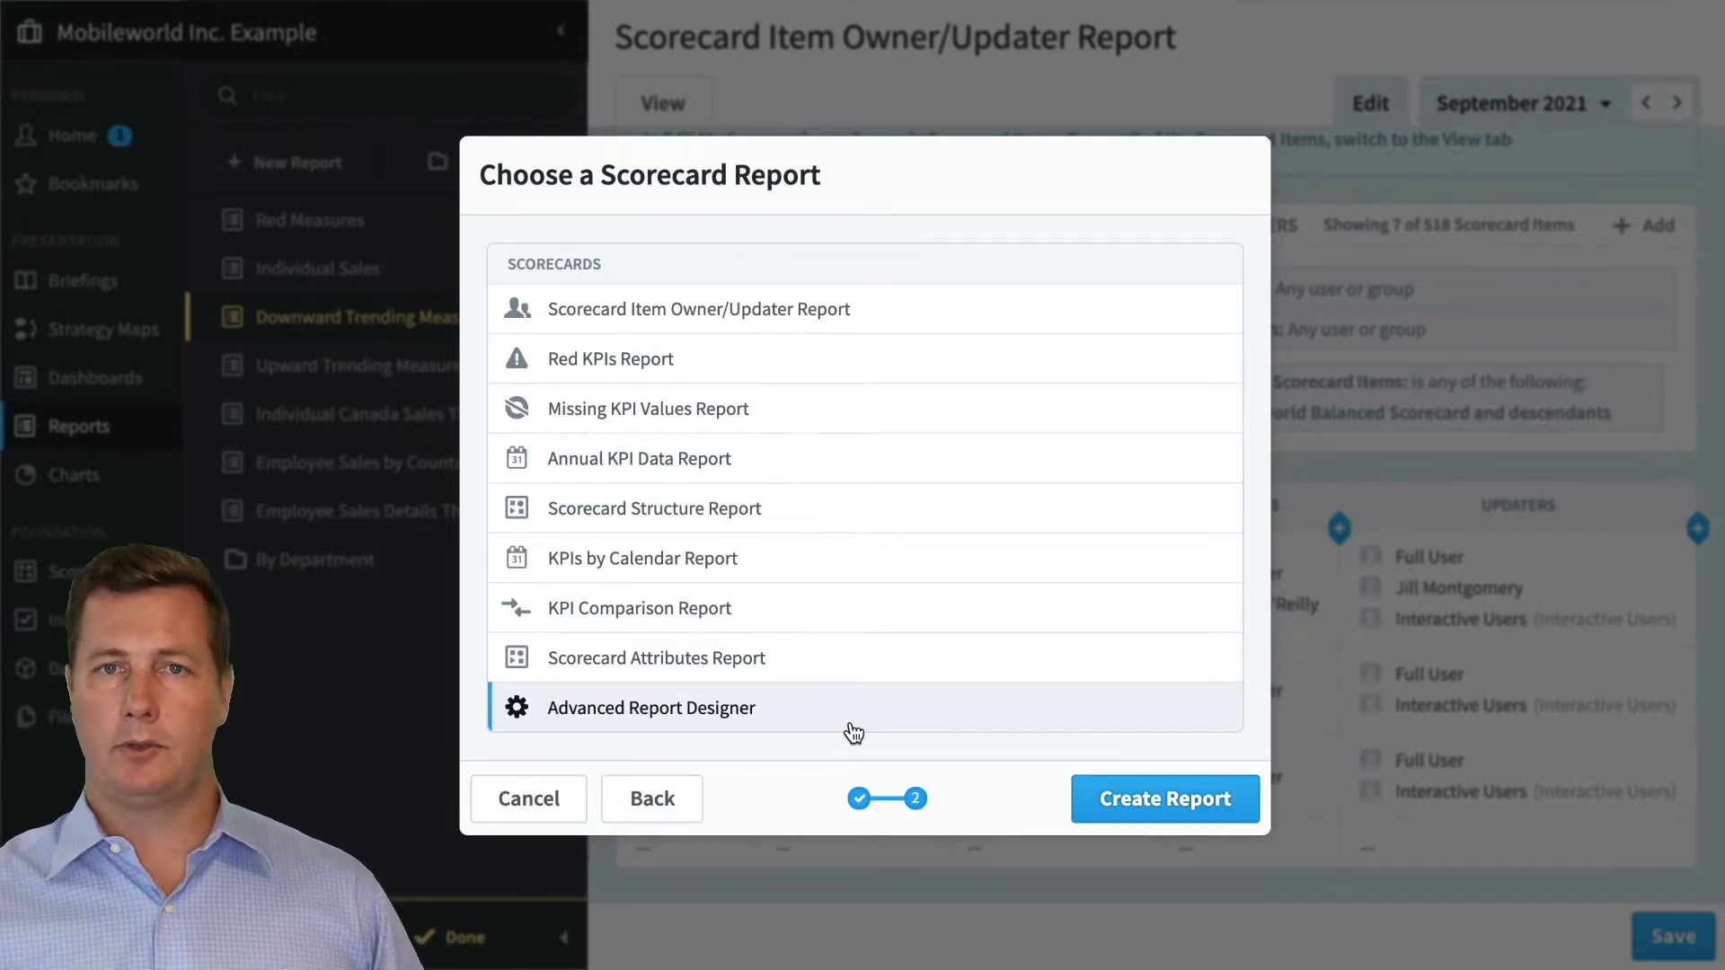
{"action": "left_click", "coordinate": [1089, 788]}
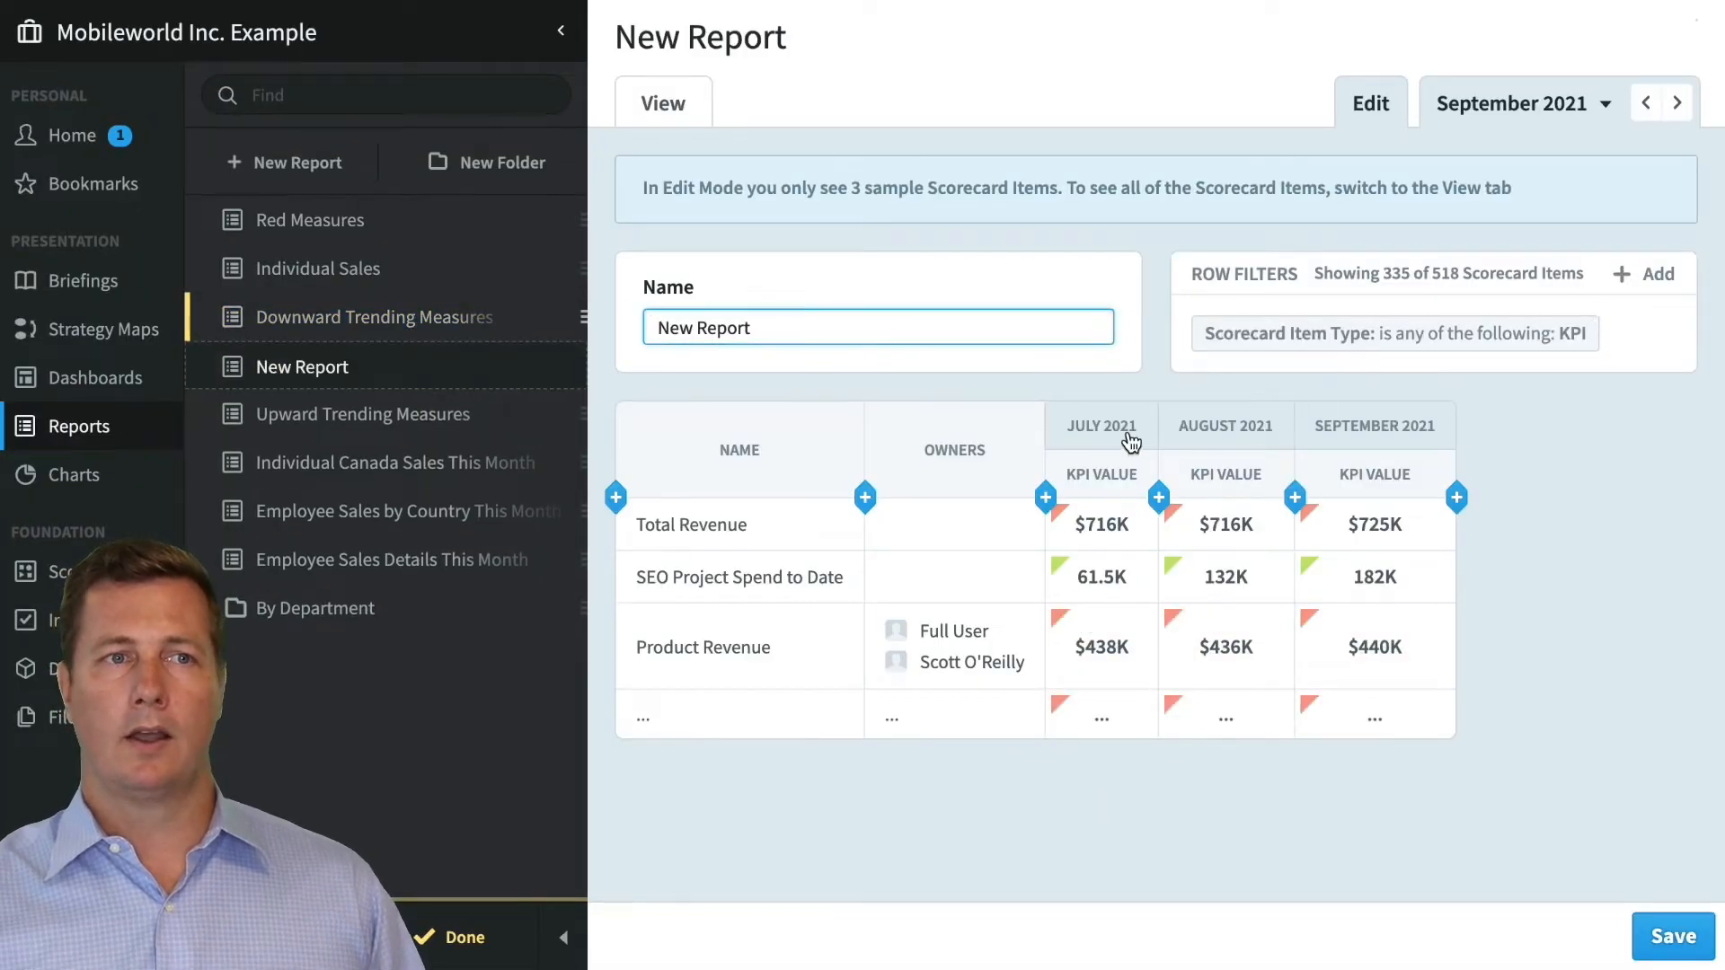
Step: Review the full list of KPIs and their monthly values in the new report's view mode
{"action": "left_click", "coordinate": [674, 100]}
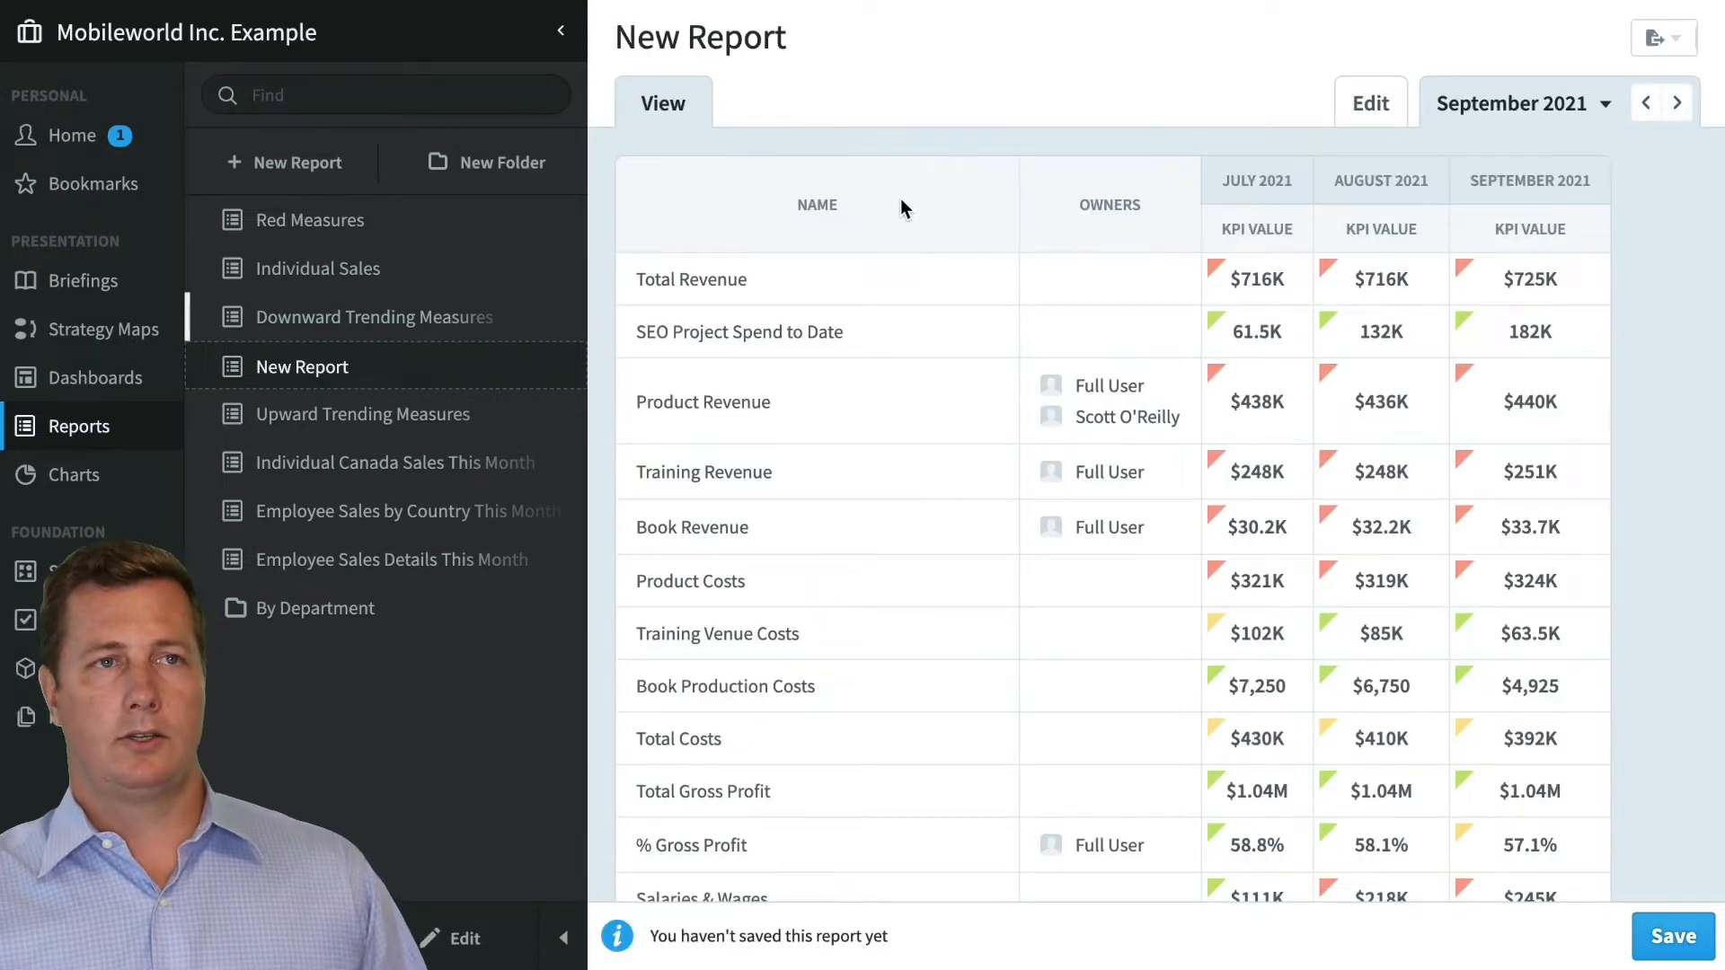
{"action": "scroll", "coordinate": [898, 431], "scroll_direction": "down", "scroll_amount": 20}
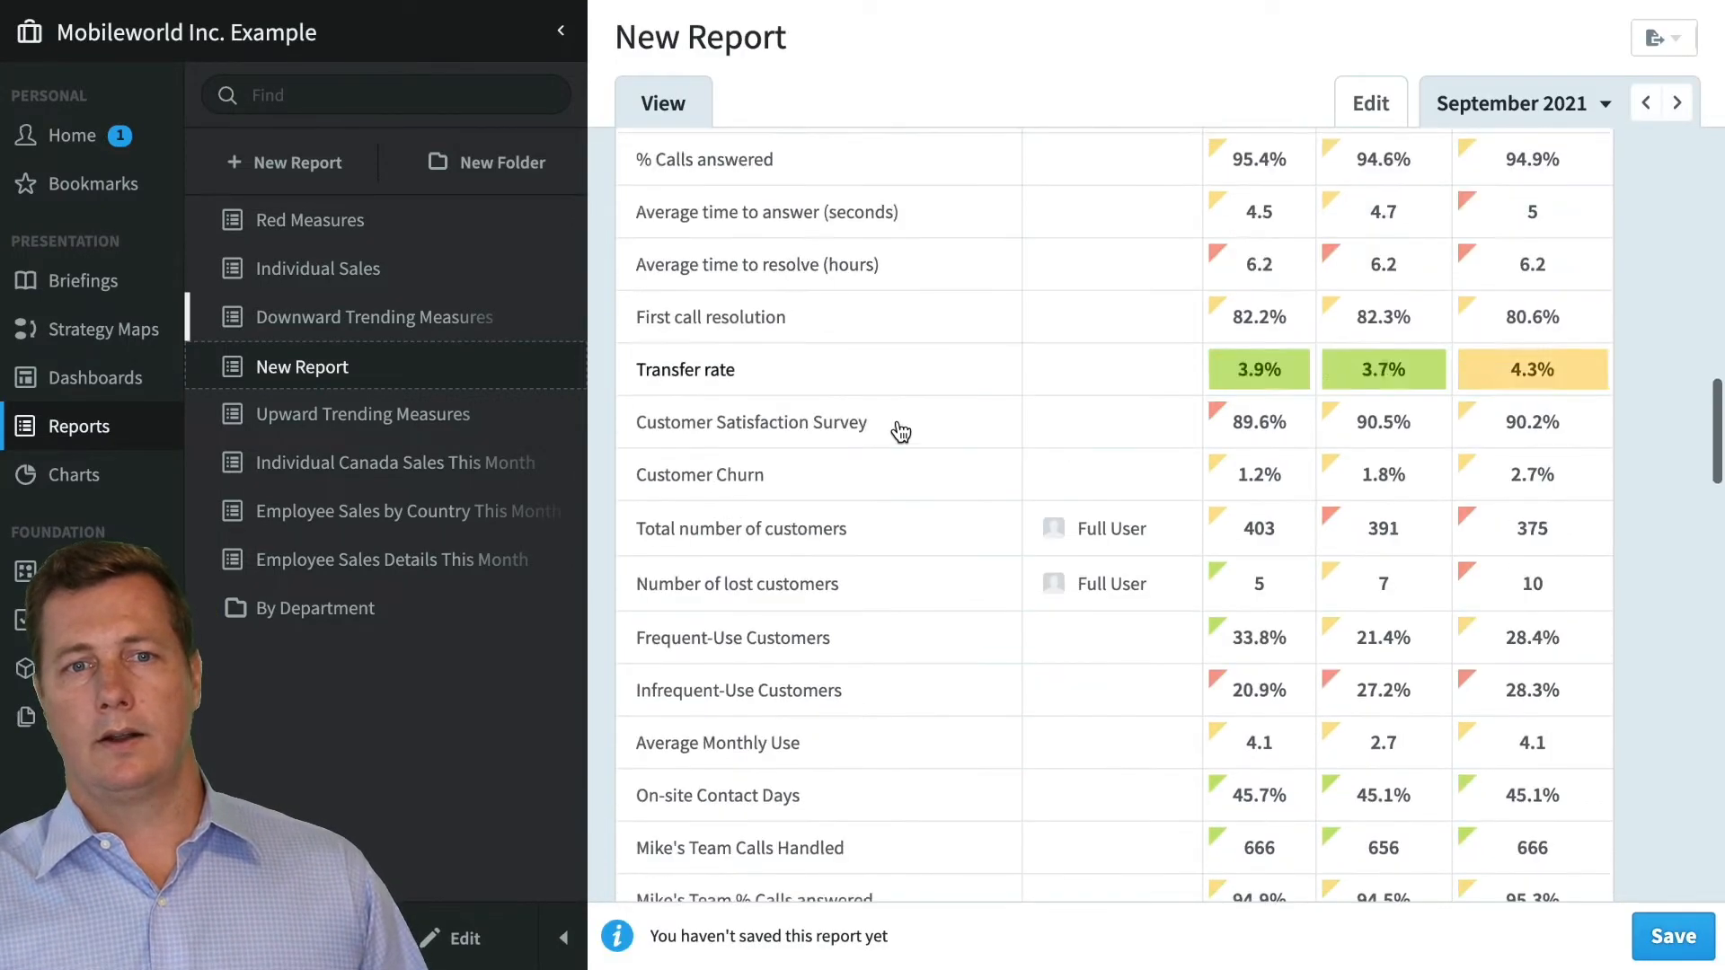
{"action": "scroll", "coordinate": [899, 429], "scroll_direction": "down", "scroll_amount": 15}
{"action": "scroll", "coordinate": [900, 414], "scroll_direction": "up", "scroll_amount": 3}
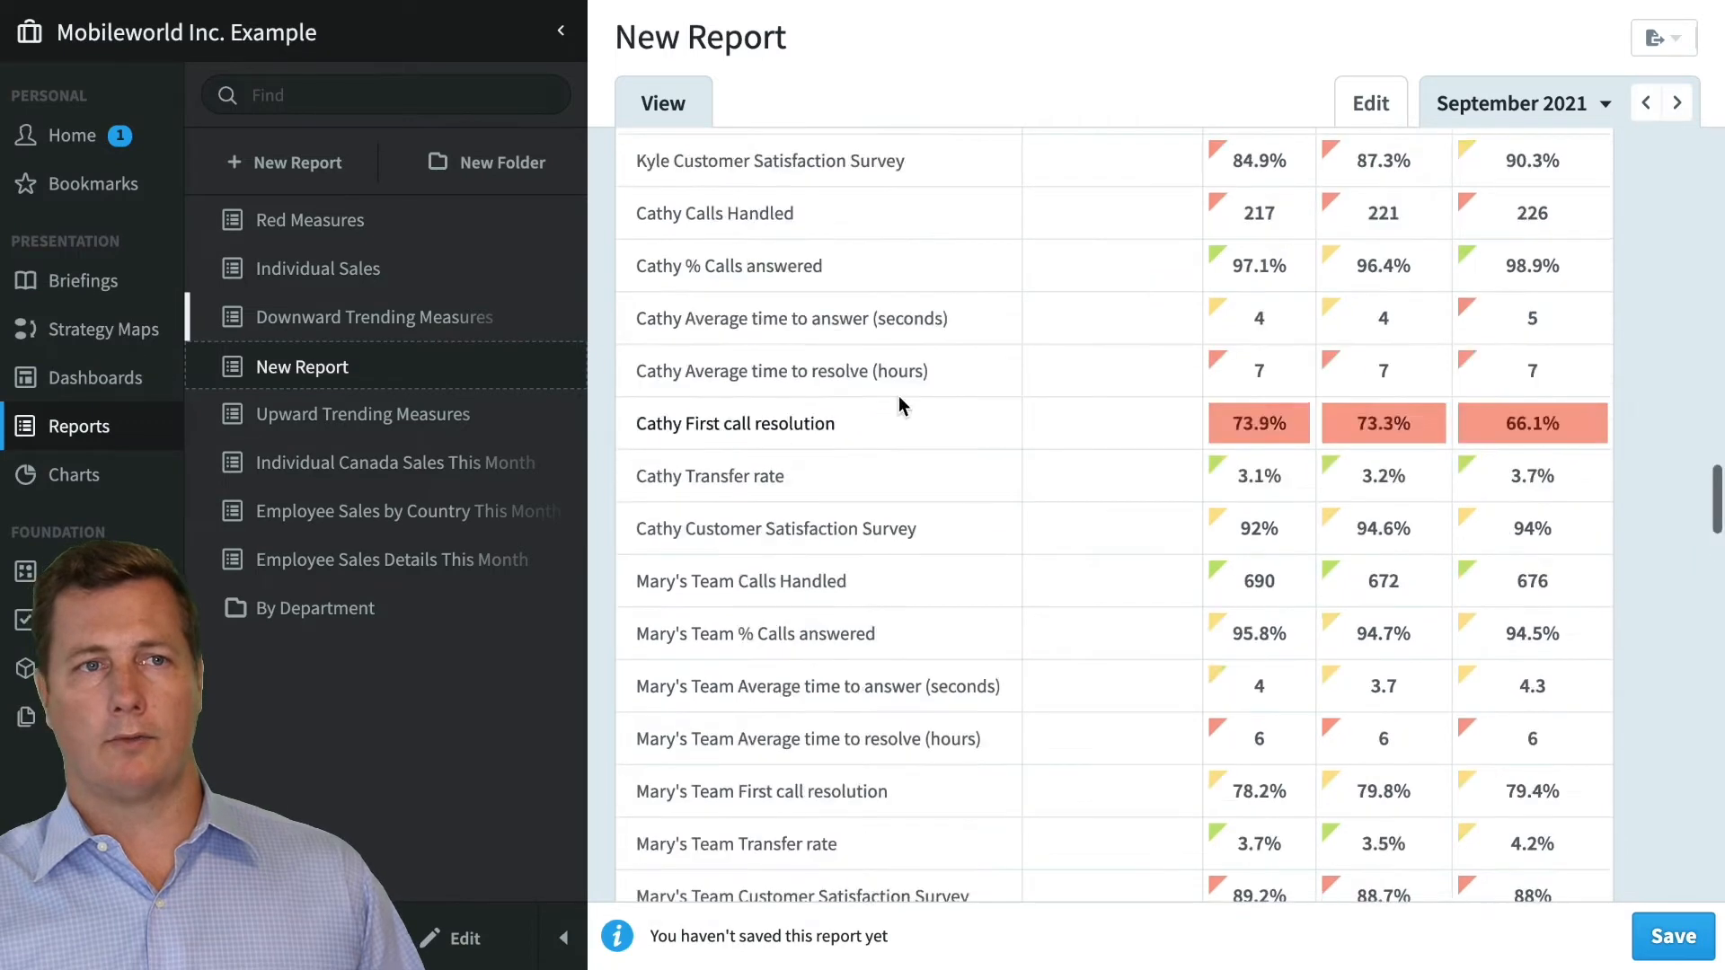
{"action": "scroll", "coordinate": [899, 400], "scroll_direction": "up", "scroll_amount": 20}
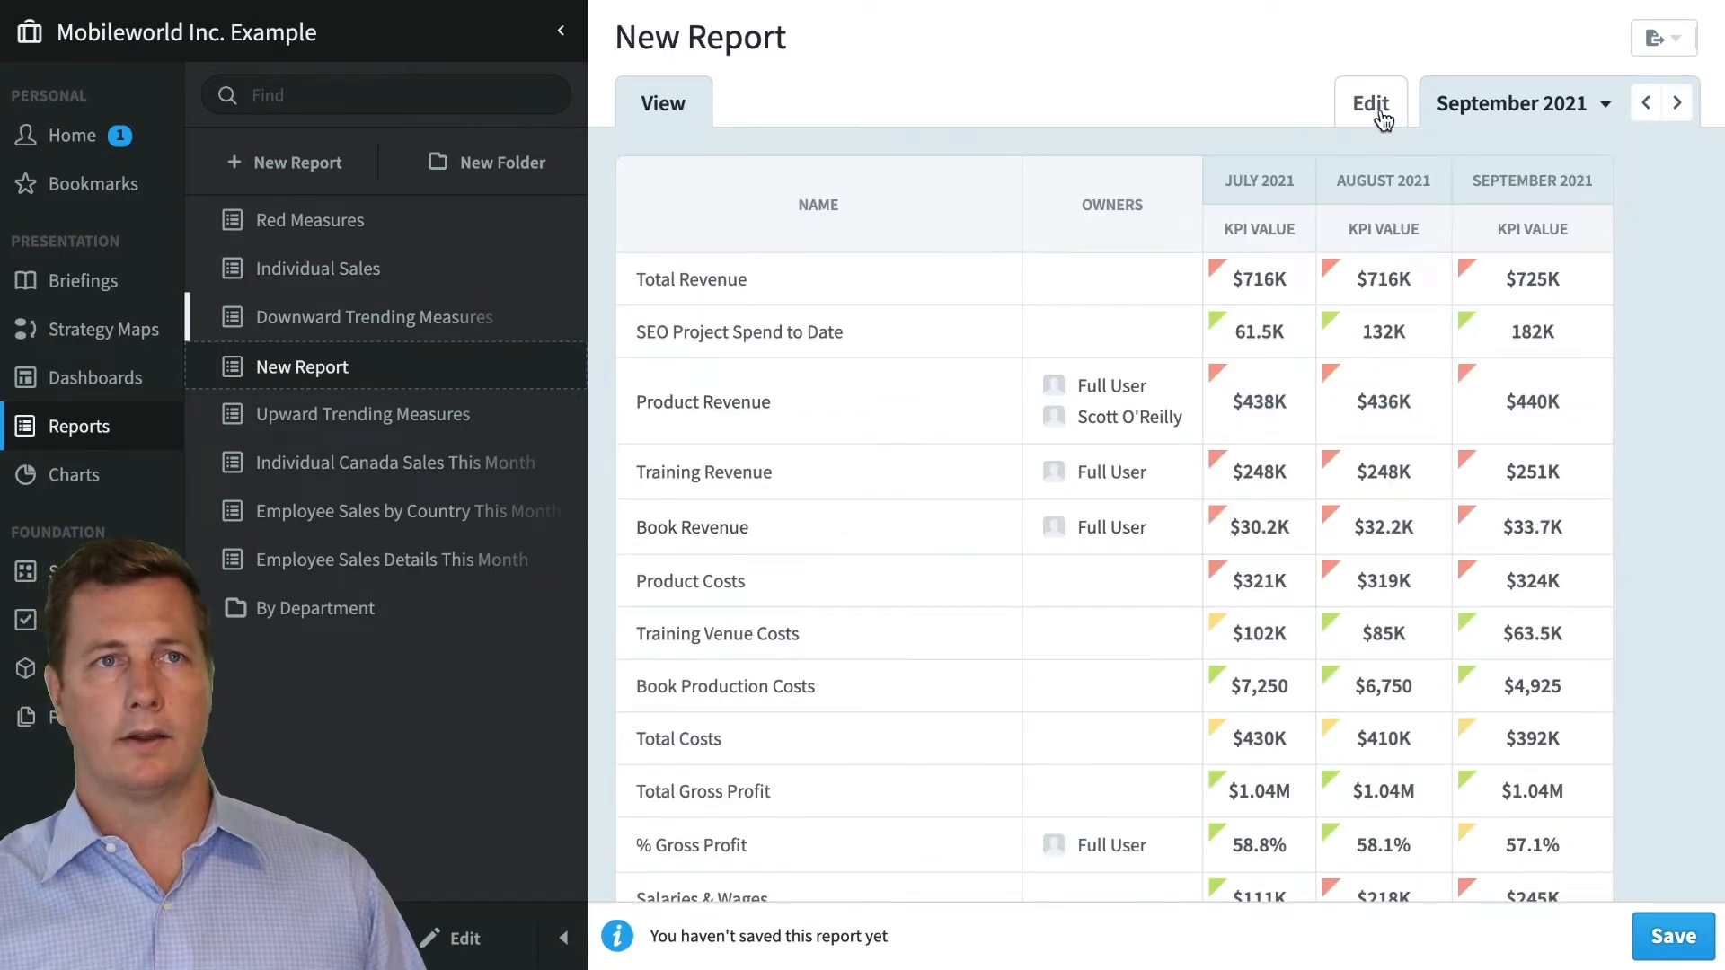
Step: Add Organization and Updaters columns between the report's Name and Owners columns
{"action": "left_click", "coordinate": [1382, 113]}
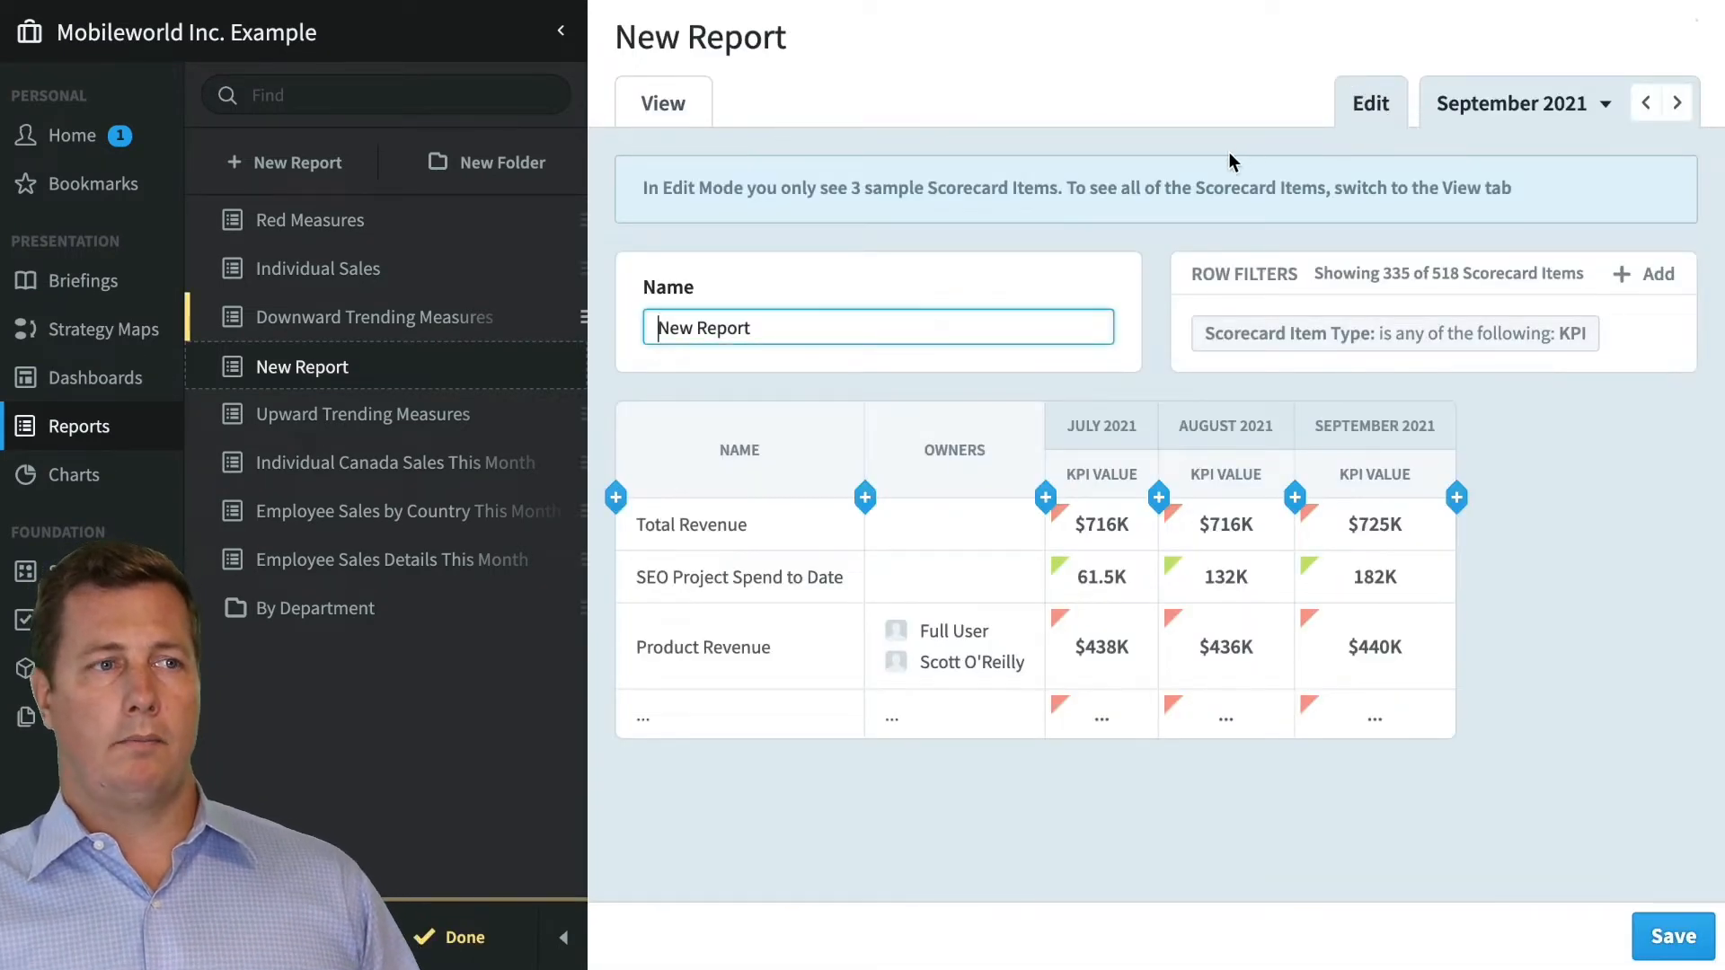
{"action": "left_click", "coordinate": [866, 497]}
{"action": "scroll", "coordinate": [737, 546], "scroll_direction": "down", "scroll_amount": 6}
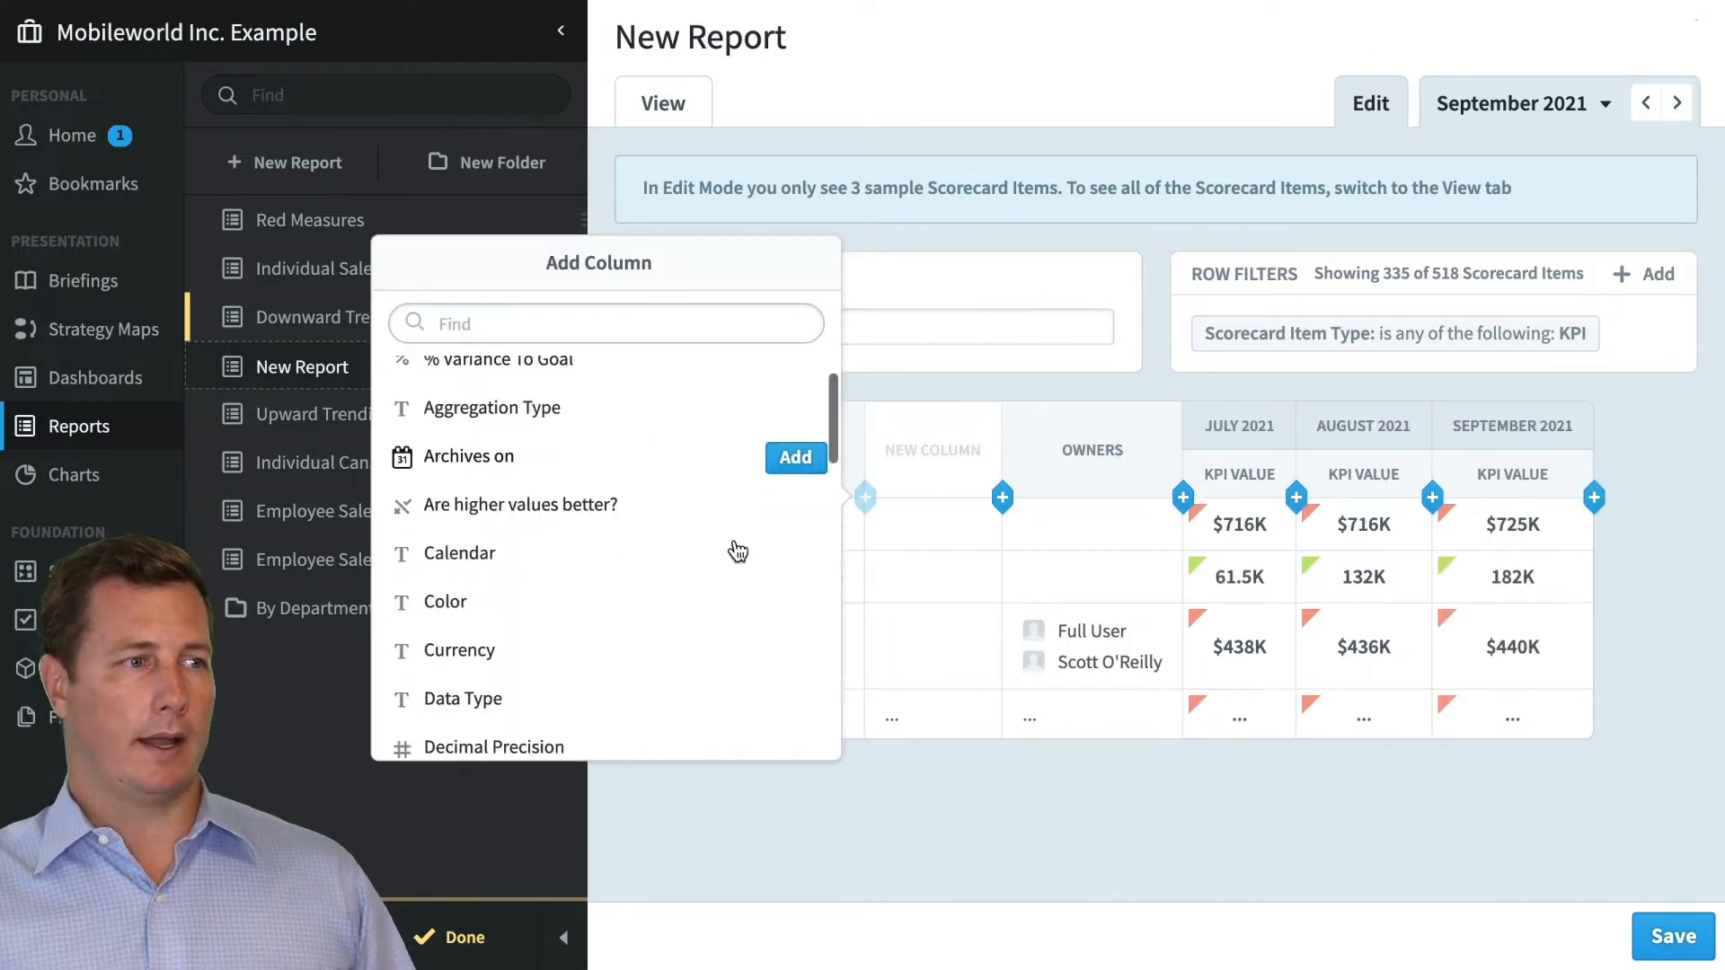
{"action": "scroll", "coordinate": [734, 547], "scroll_direction": "down", "scroll_amount": 4}
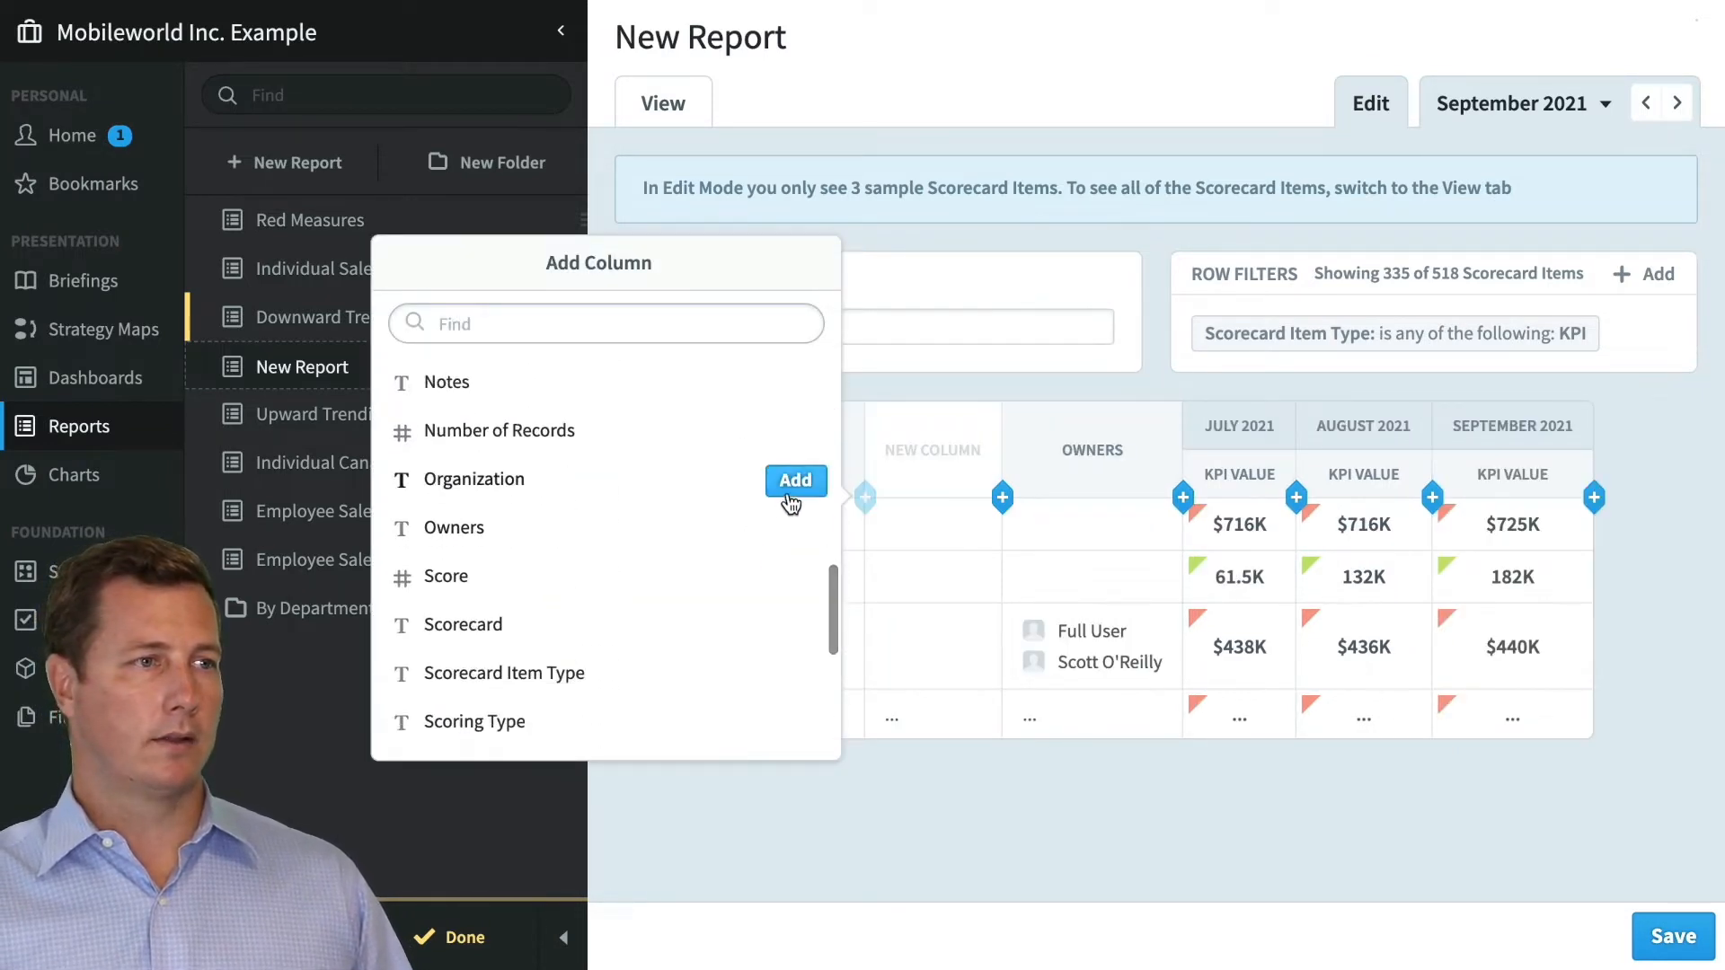
{"action": "left_click", "coordinate": [787, 478]}
{"action": "scroll", "coordinate": [745, 571], "scroll_direction": "down", "scroll_amount": 4}
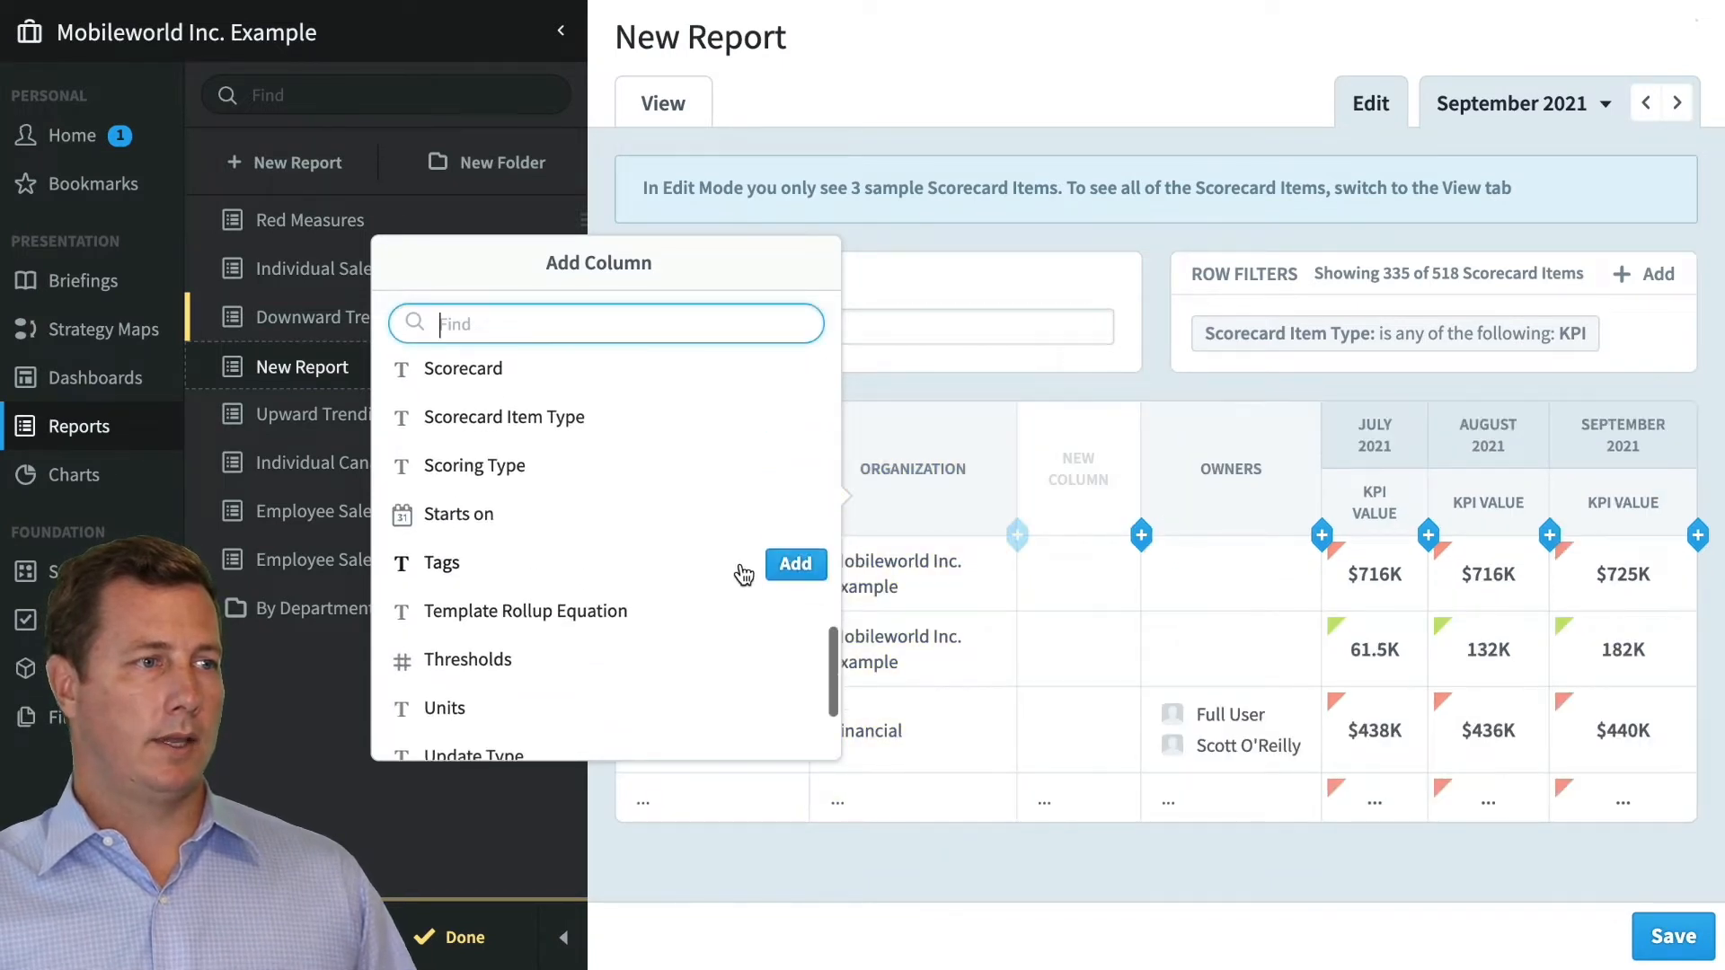
{"action": "left_click", "coordinate": [793, 680]}
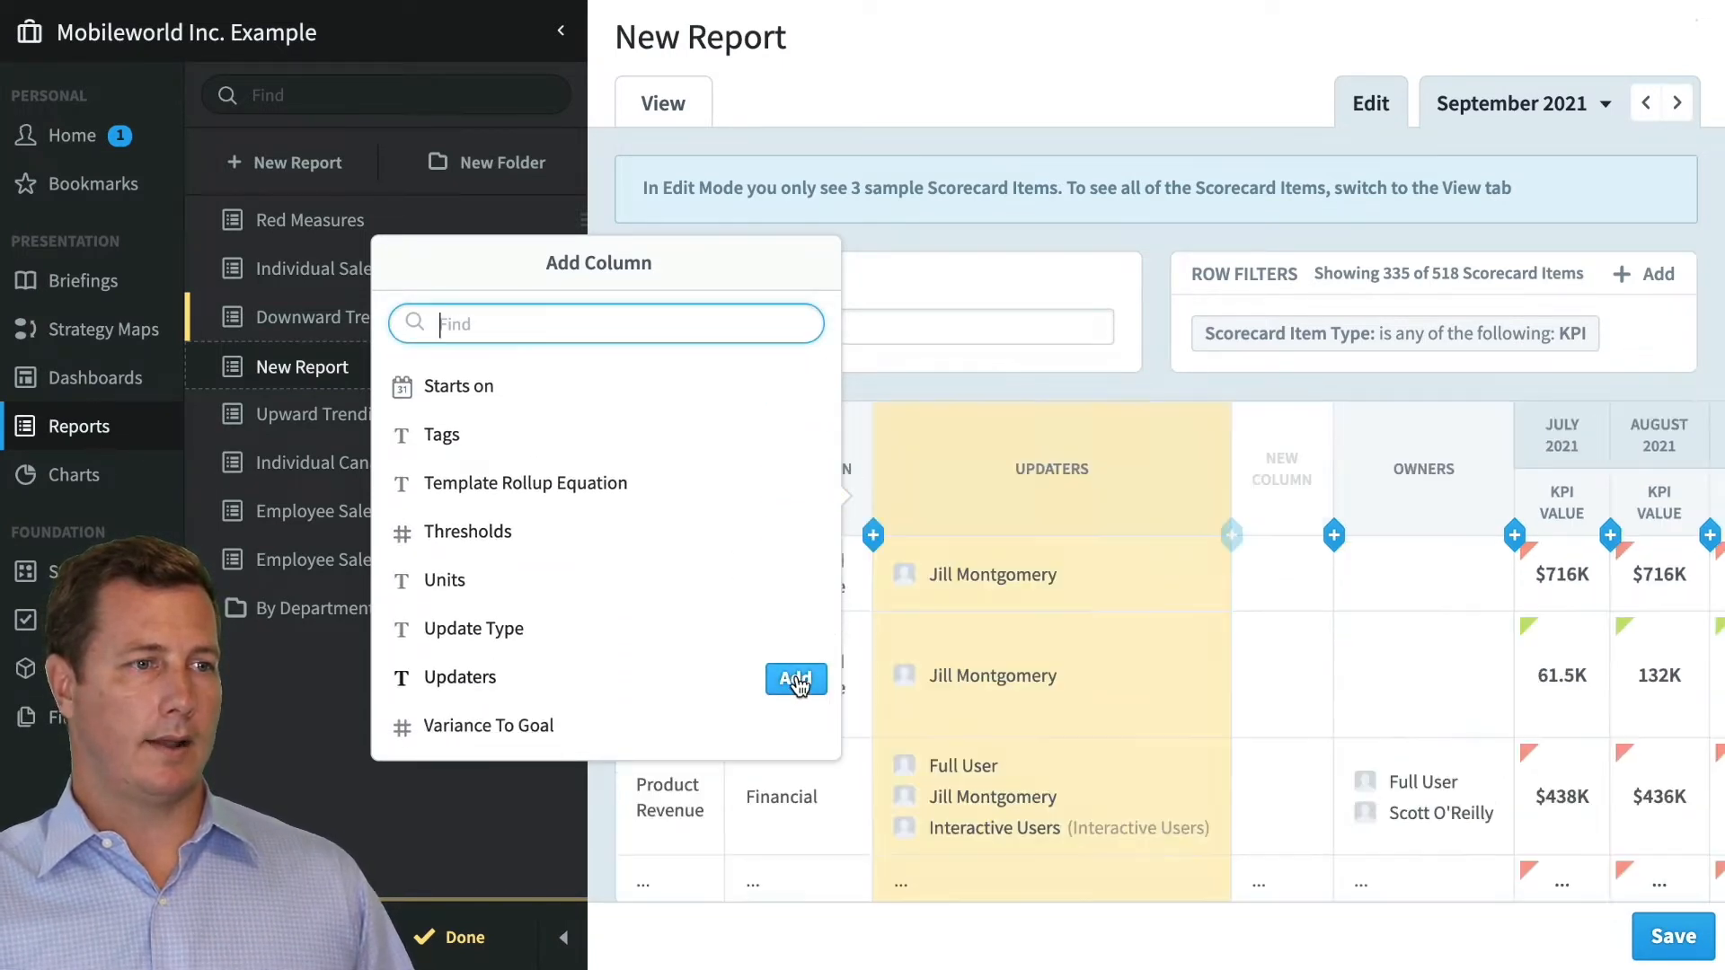
{"action": "left_click", "coordinate": [1039, 382]}
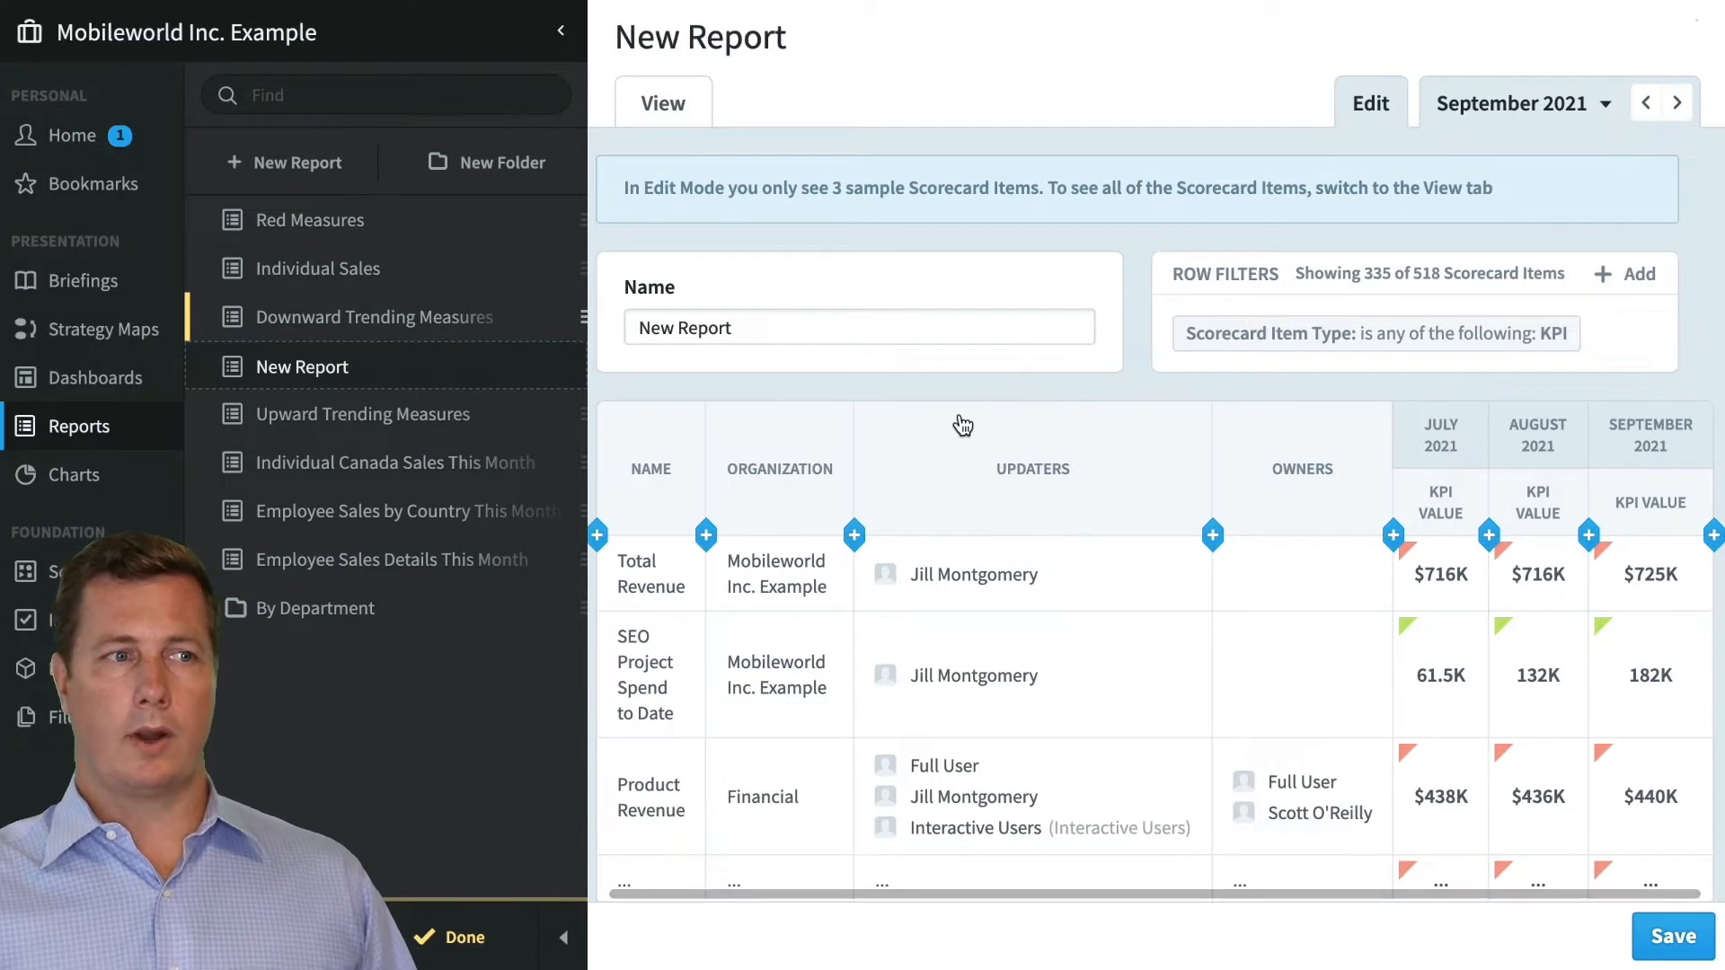
Step: Move the Organization column between the Updaters and Owners columns
{"action": "left_click_drag", "start_coordinate": [780, 468], "coordinate": [1192, 478]}
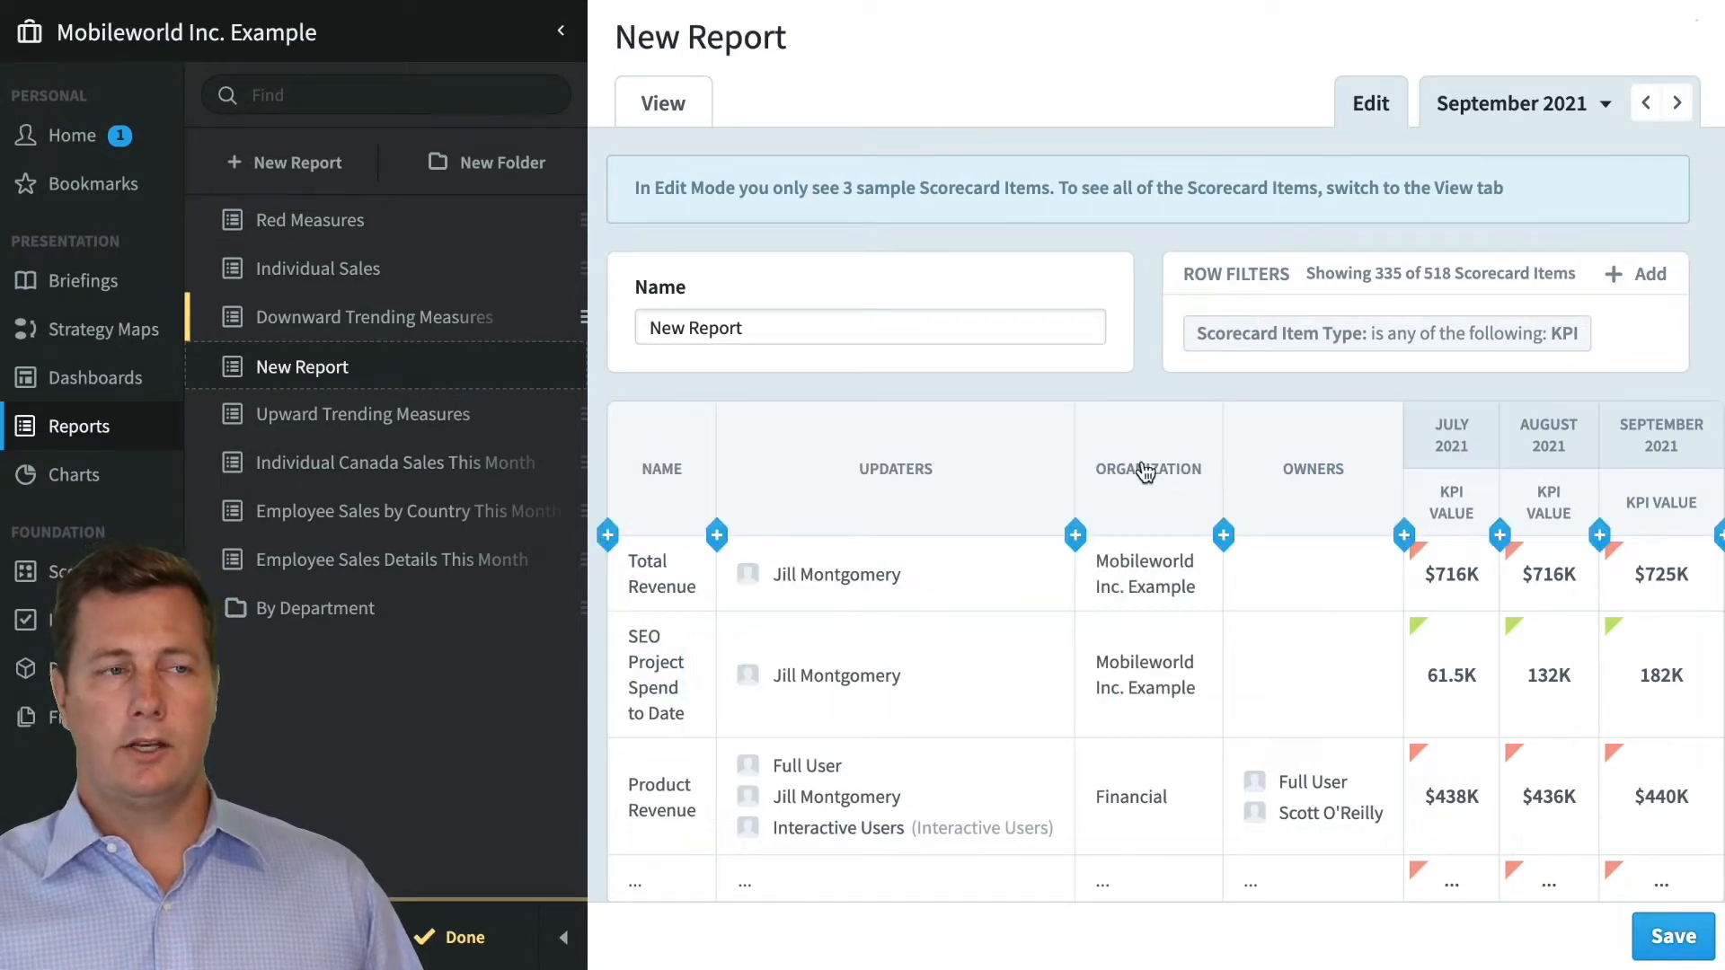
{"action": "left_click", "coordinate": [916, 483]}
Step: Try bold, Extra Large, Light Color and right-aligned formatting on the Organization column, and discard the formatting changes
{"action": "left_click", "coordinate": [1160, 483]}
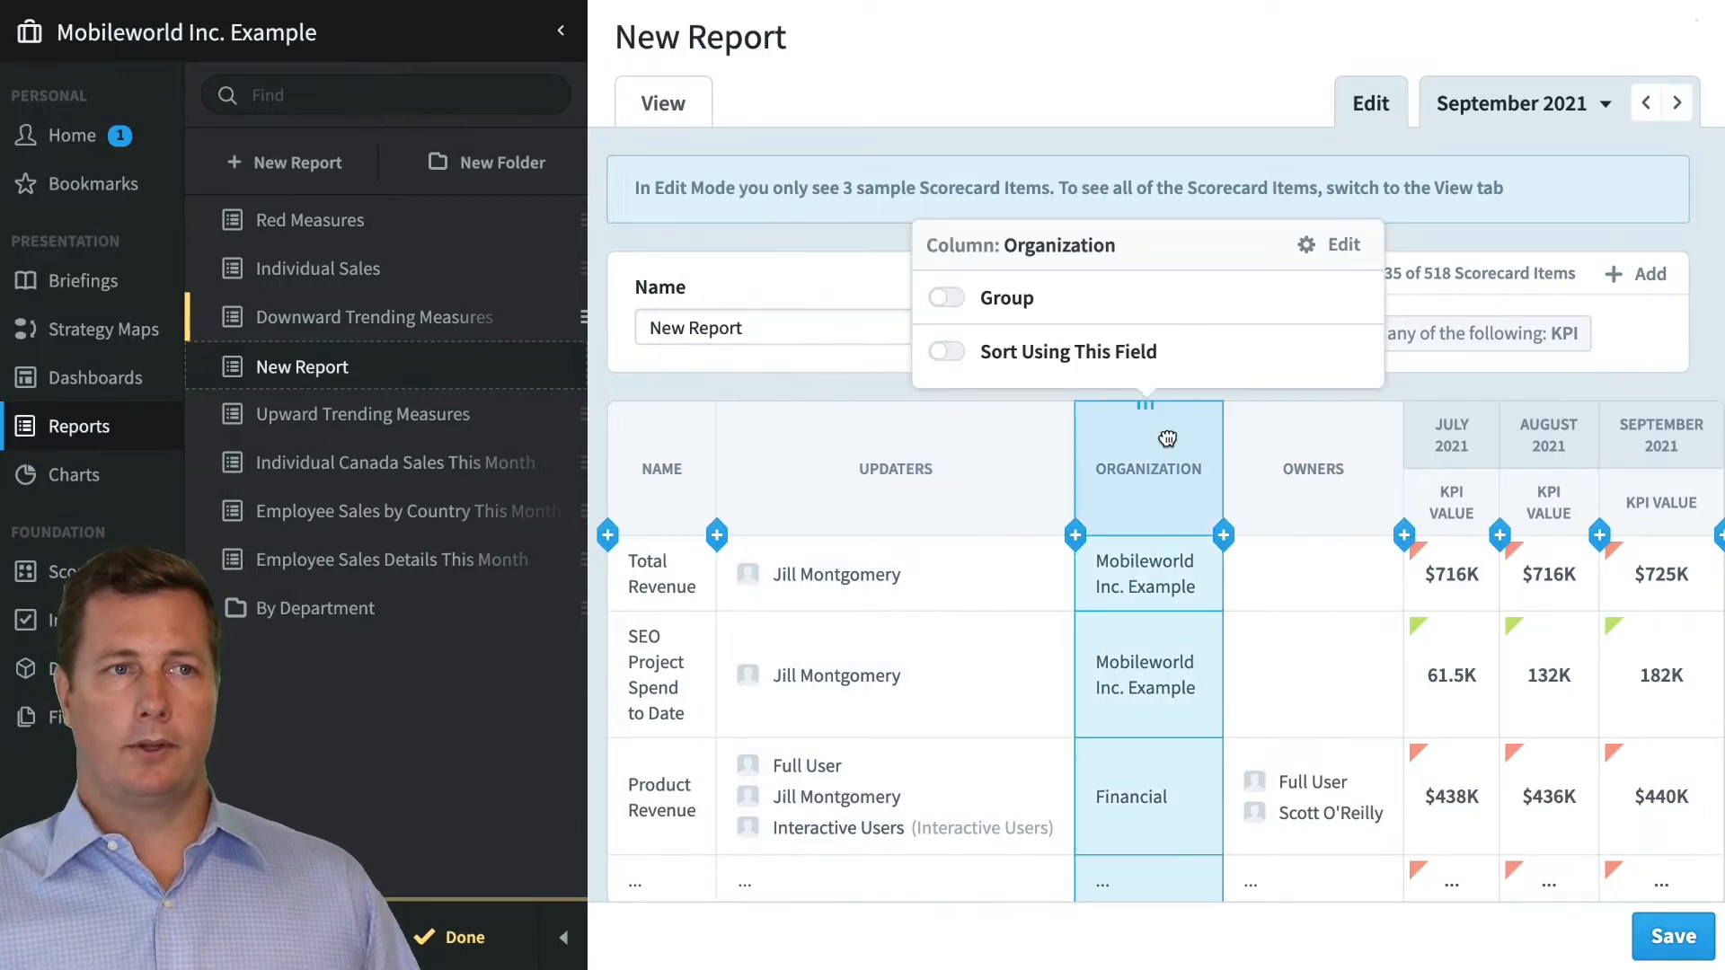
{"action": "left_click", "coordinate": [1332, 244]}
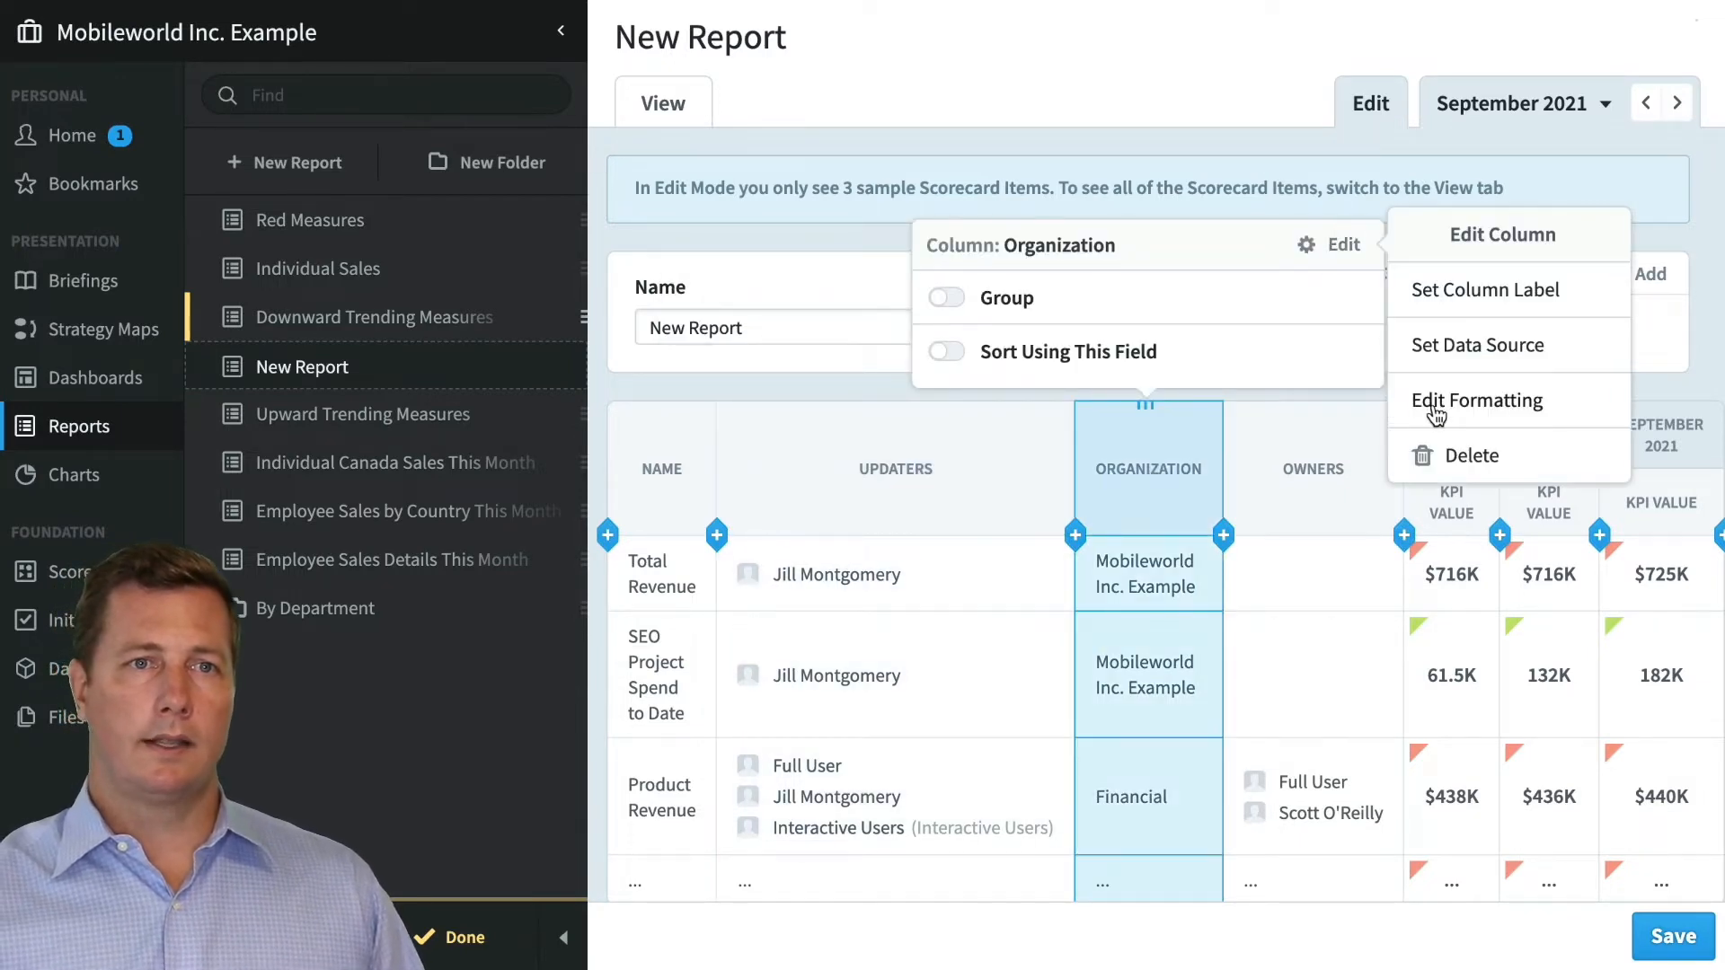
{"action": "left_click", "coordinate": [1429, 401]}
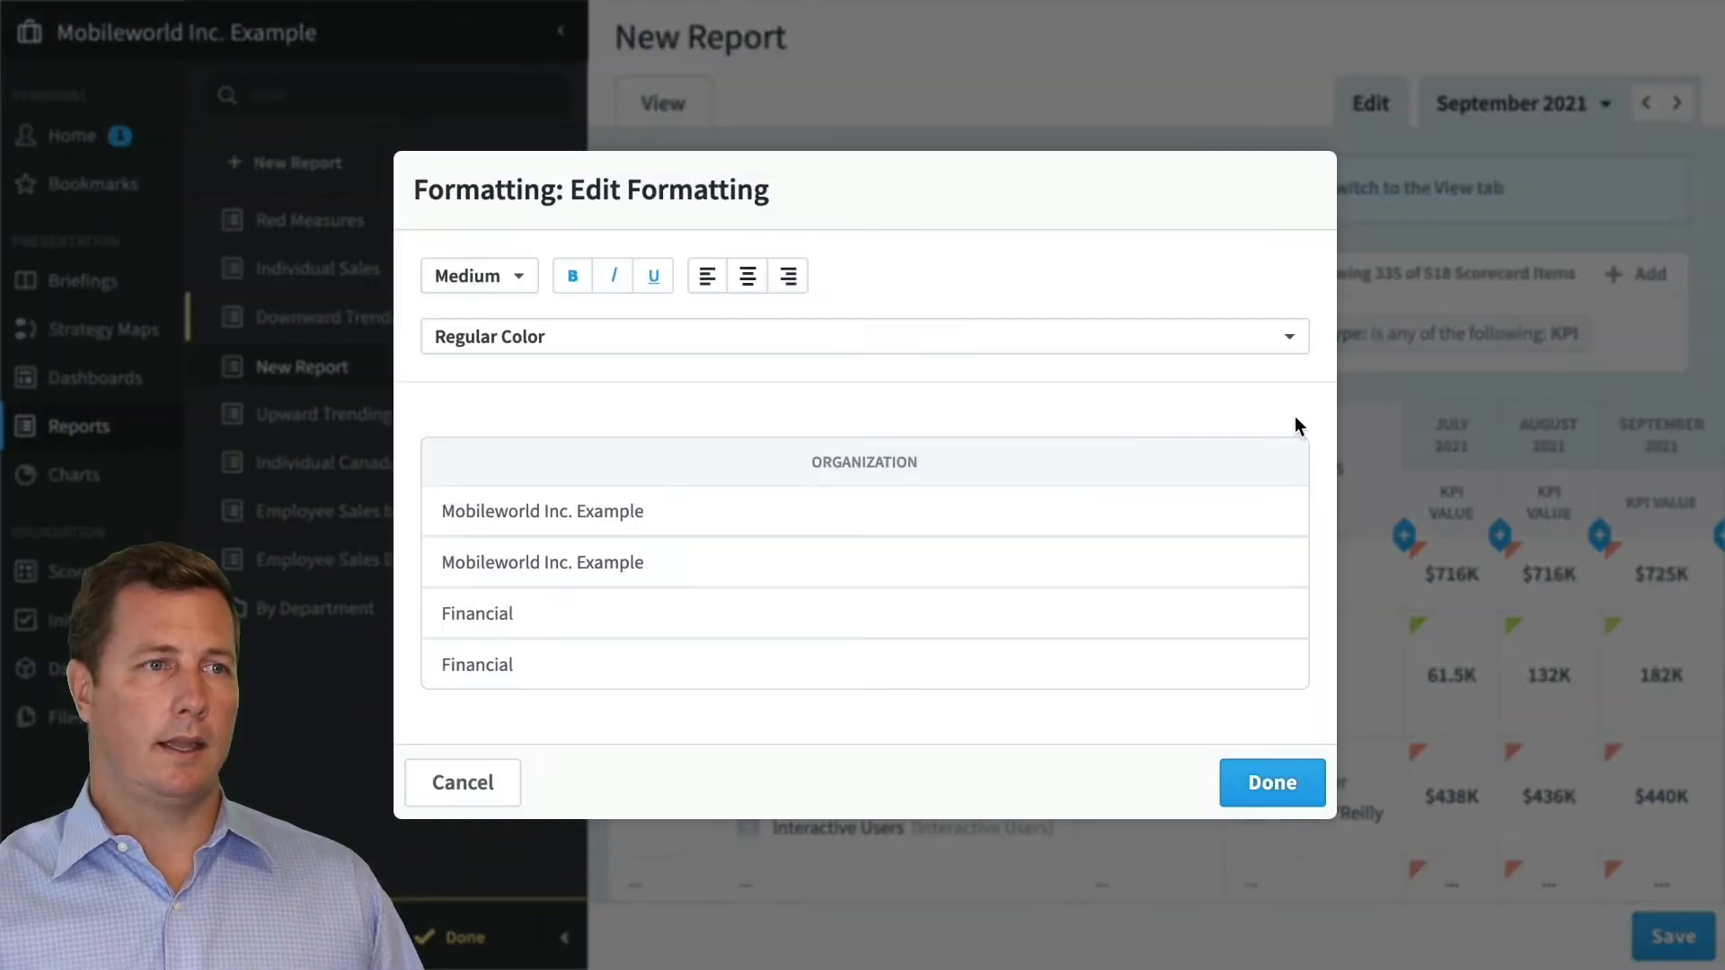
{"action": "left_click", "coordinate": [568, 278]}
{"action": "left_click", "coordinate": [525, 280]}
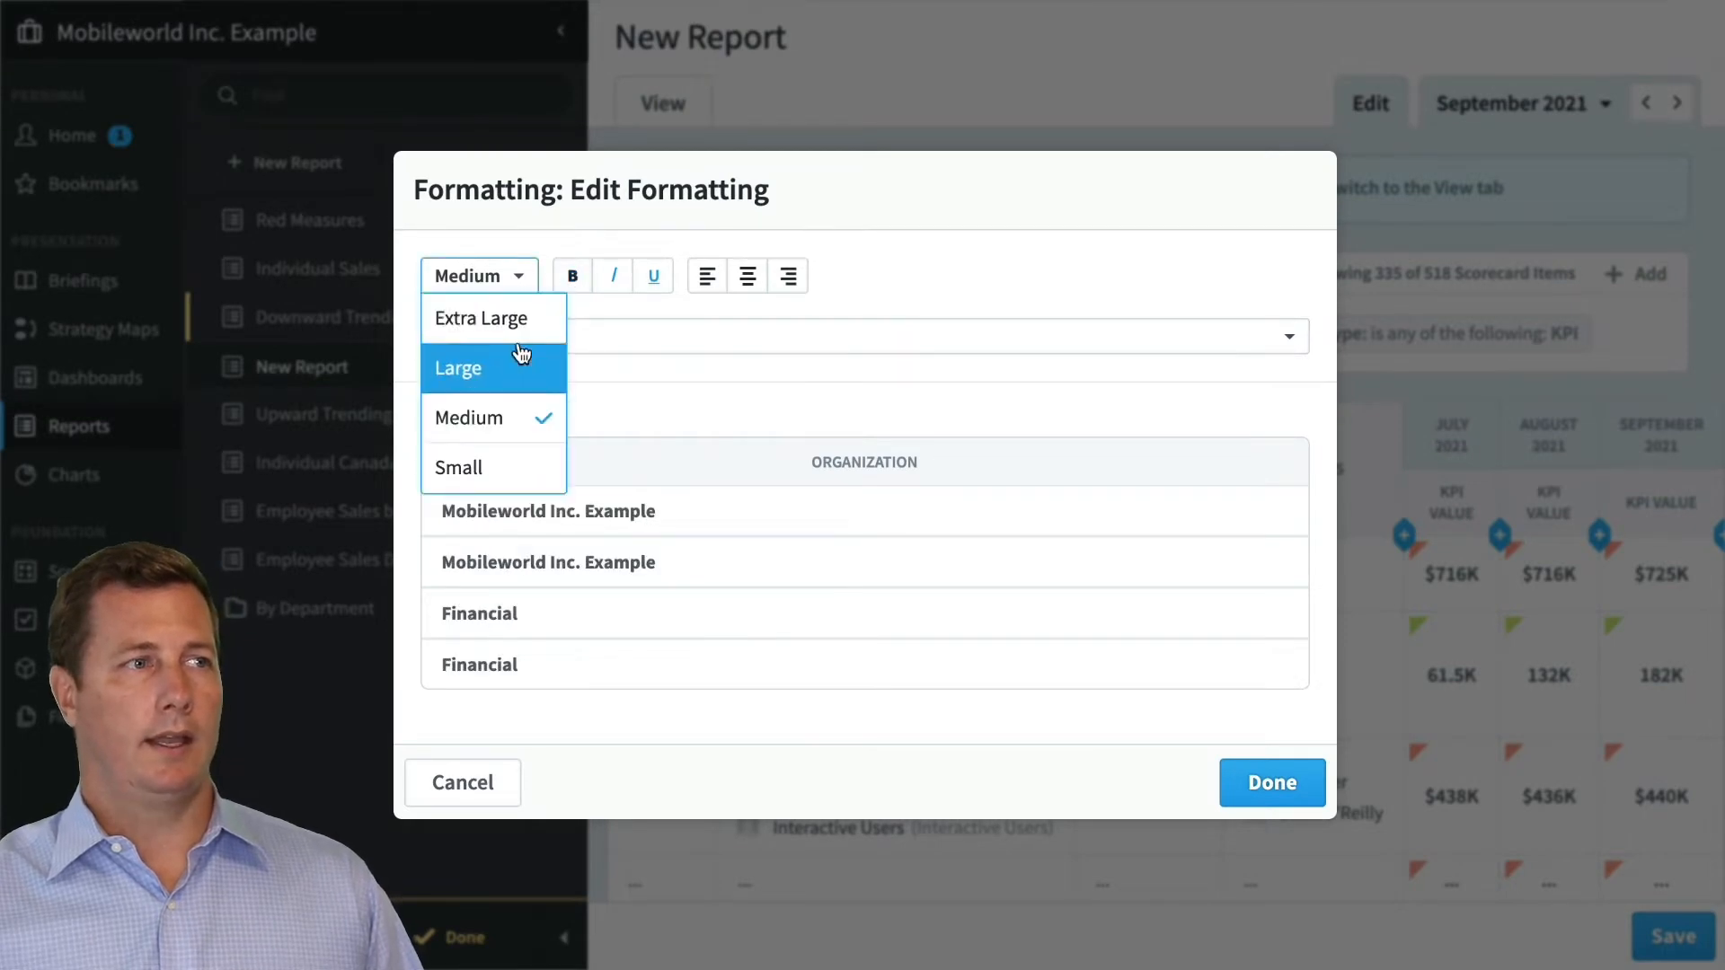
{"action": "left_click", "coordinate": [524, 317]}
{"action": "left_click", "coordinate": [544, 306]}
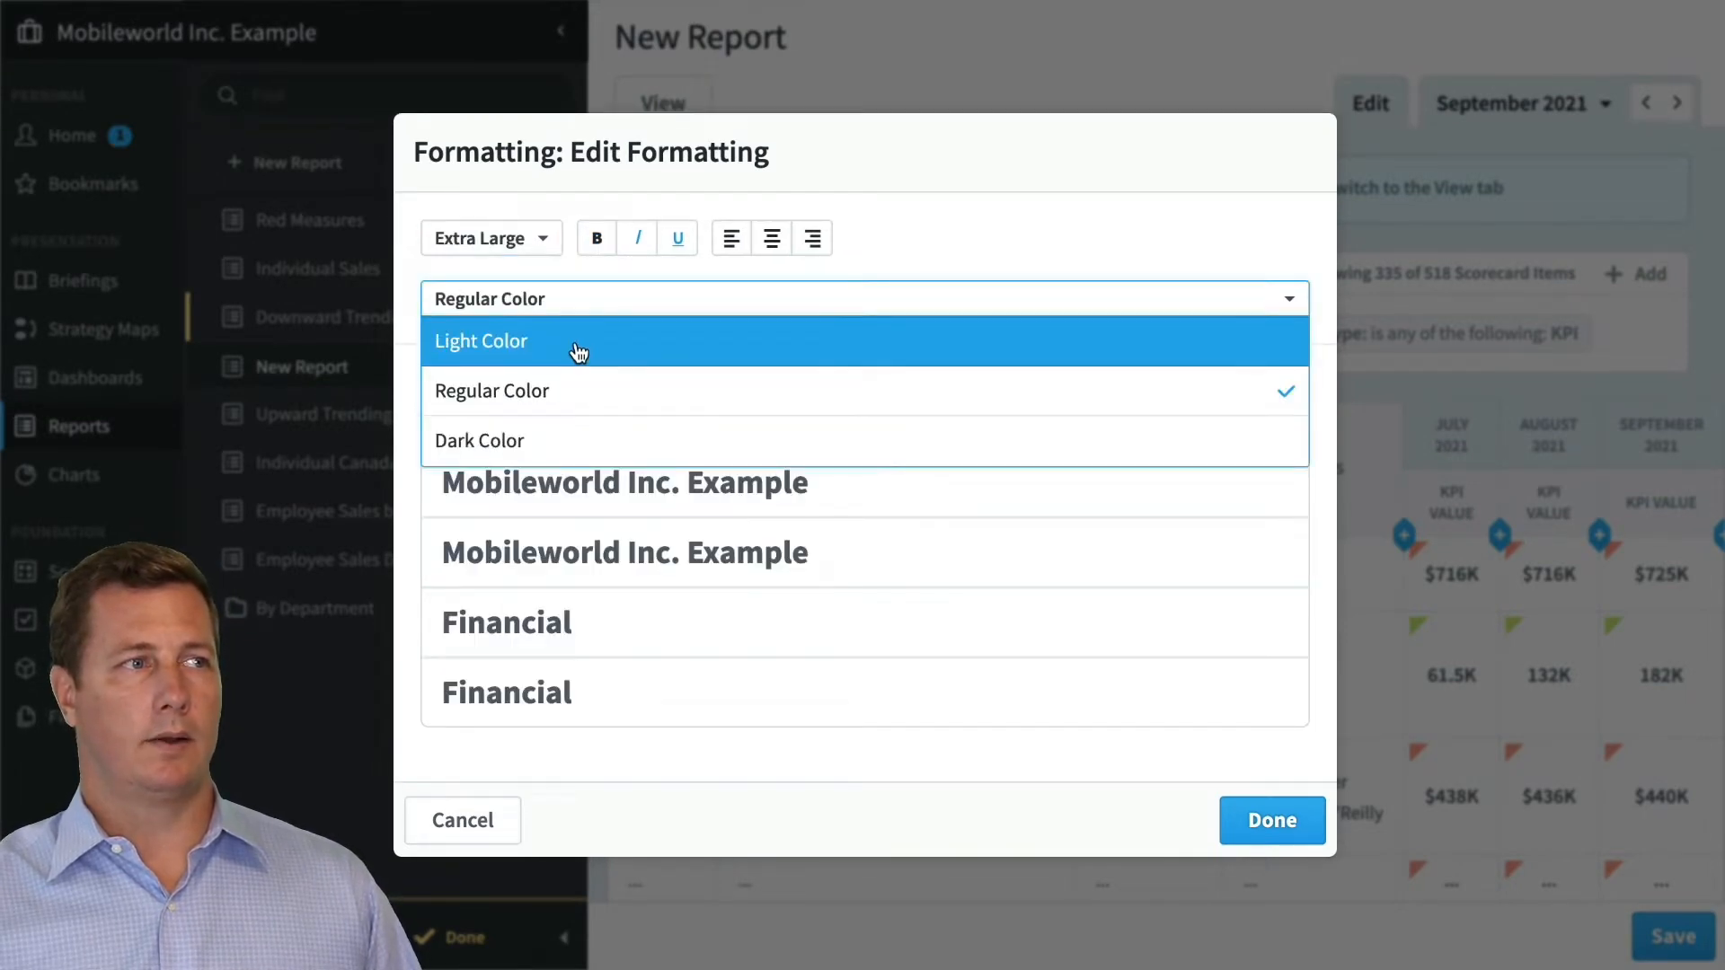
{"action": "left_click", "coordinate": [578, 342]}
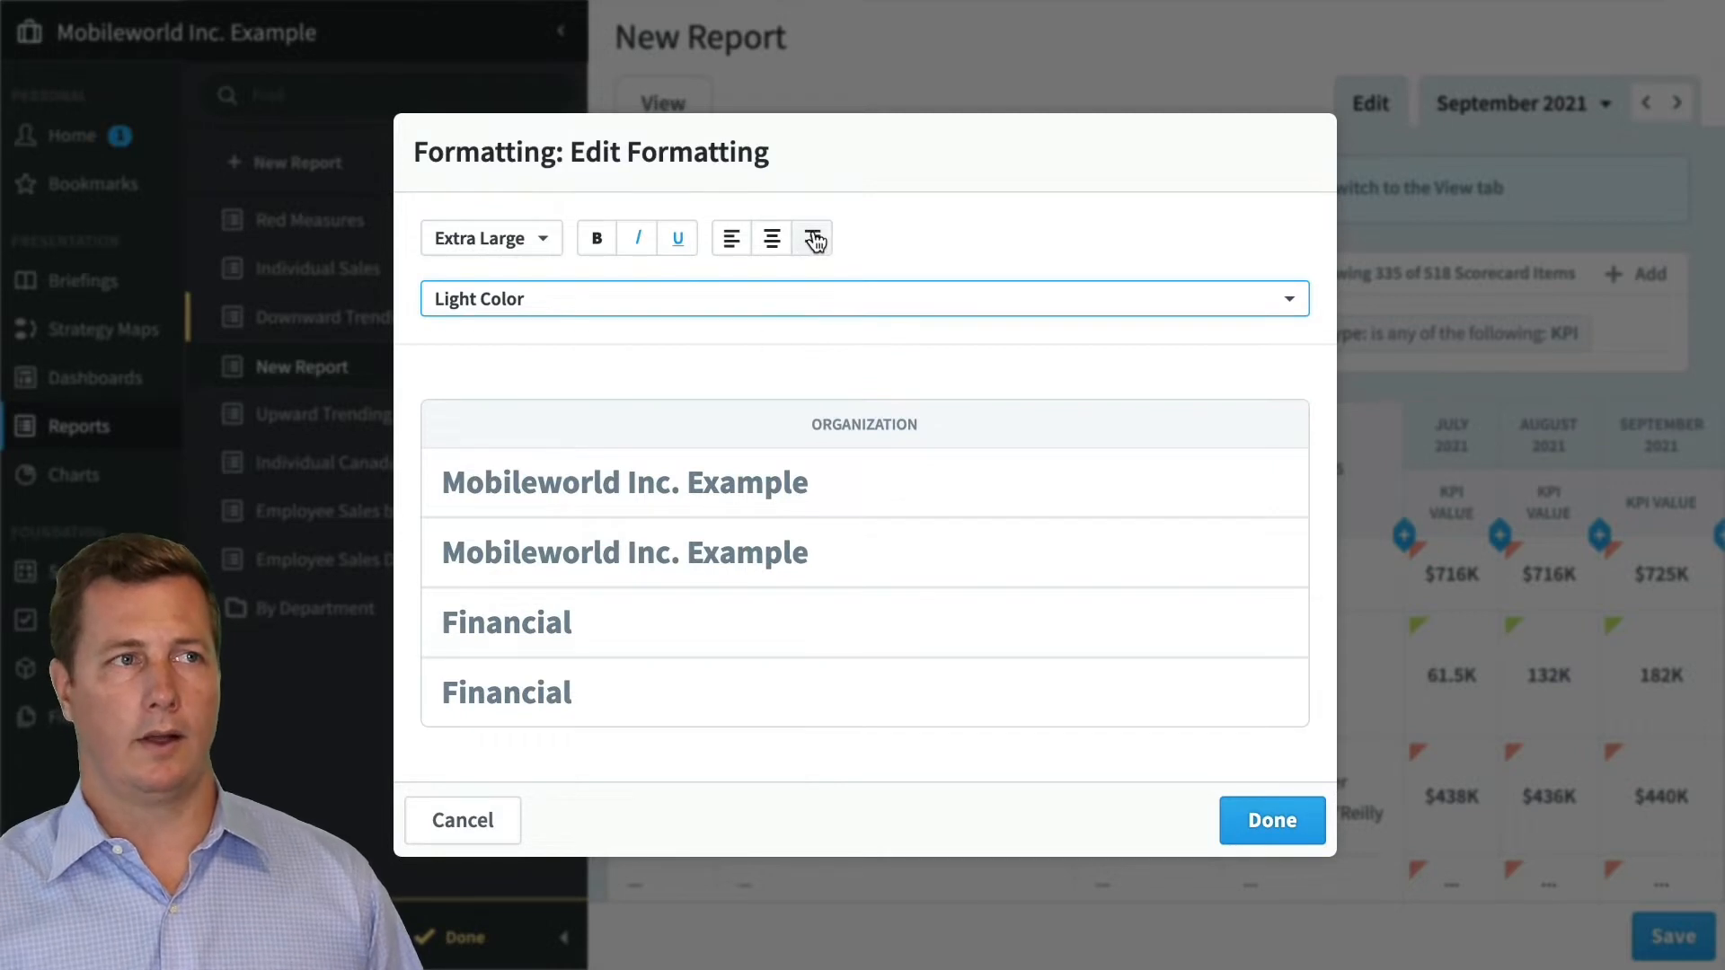
{"action": "left_click", "coordinate": [812, 239]}
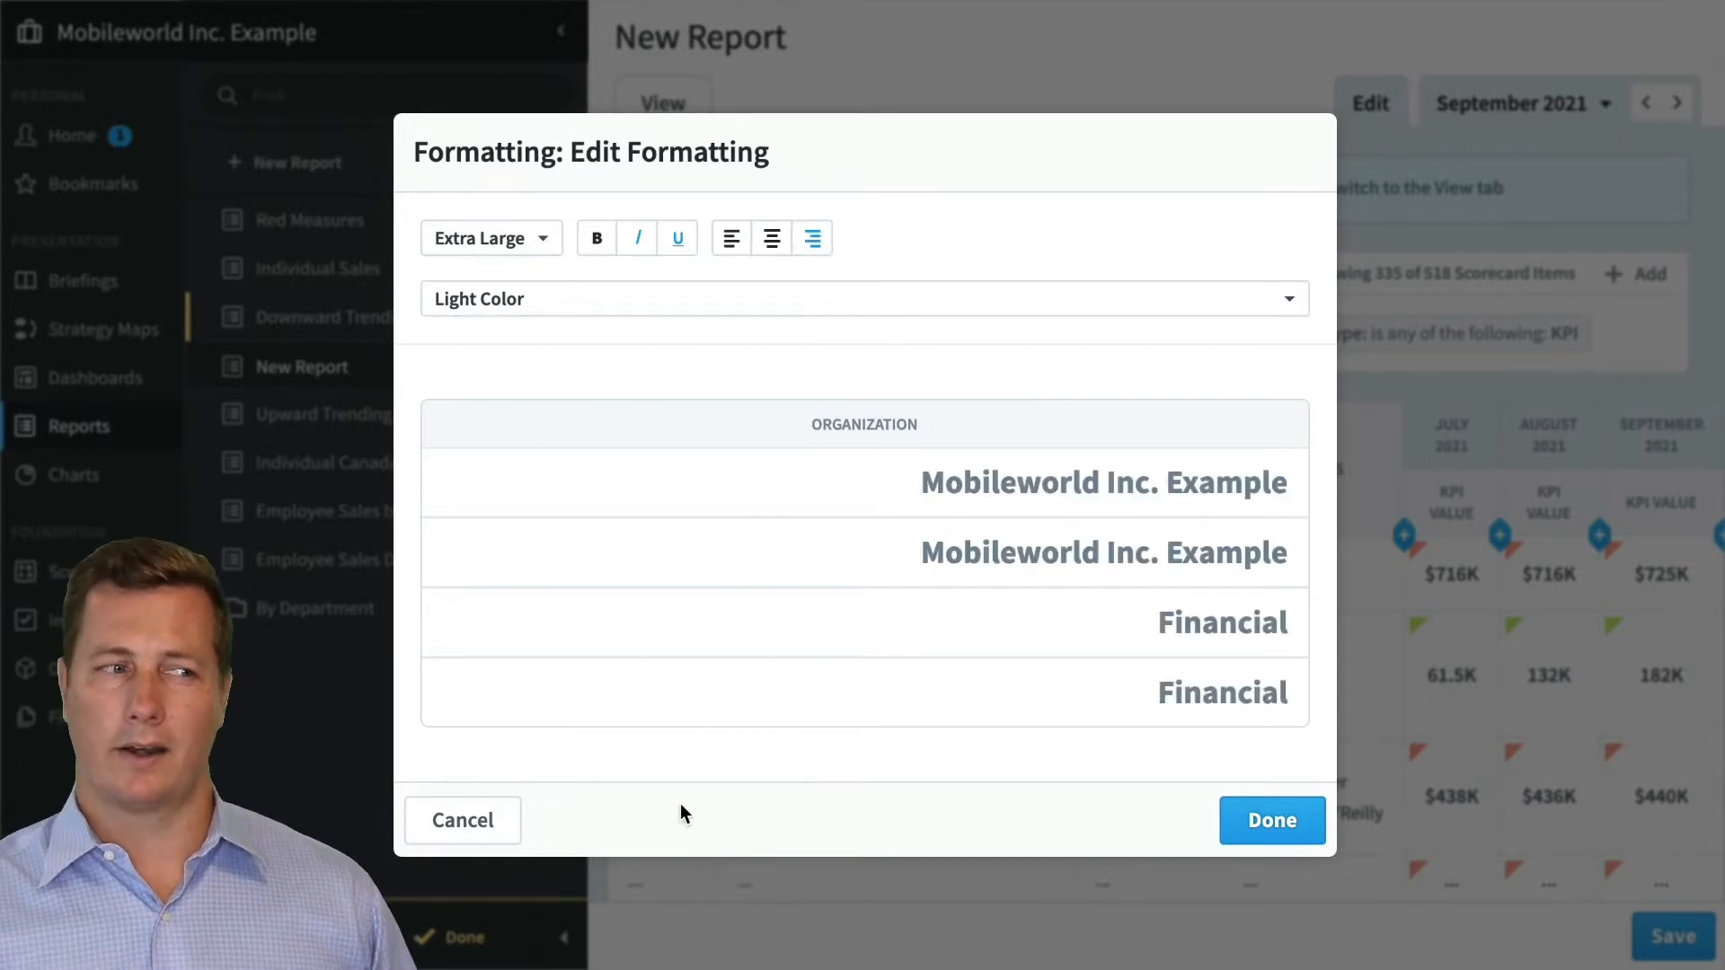
{"action": "left_click", "coordinate": [463, 822]}
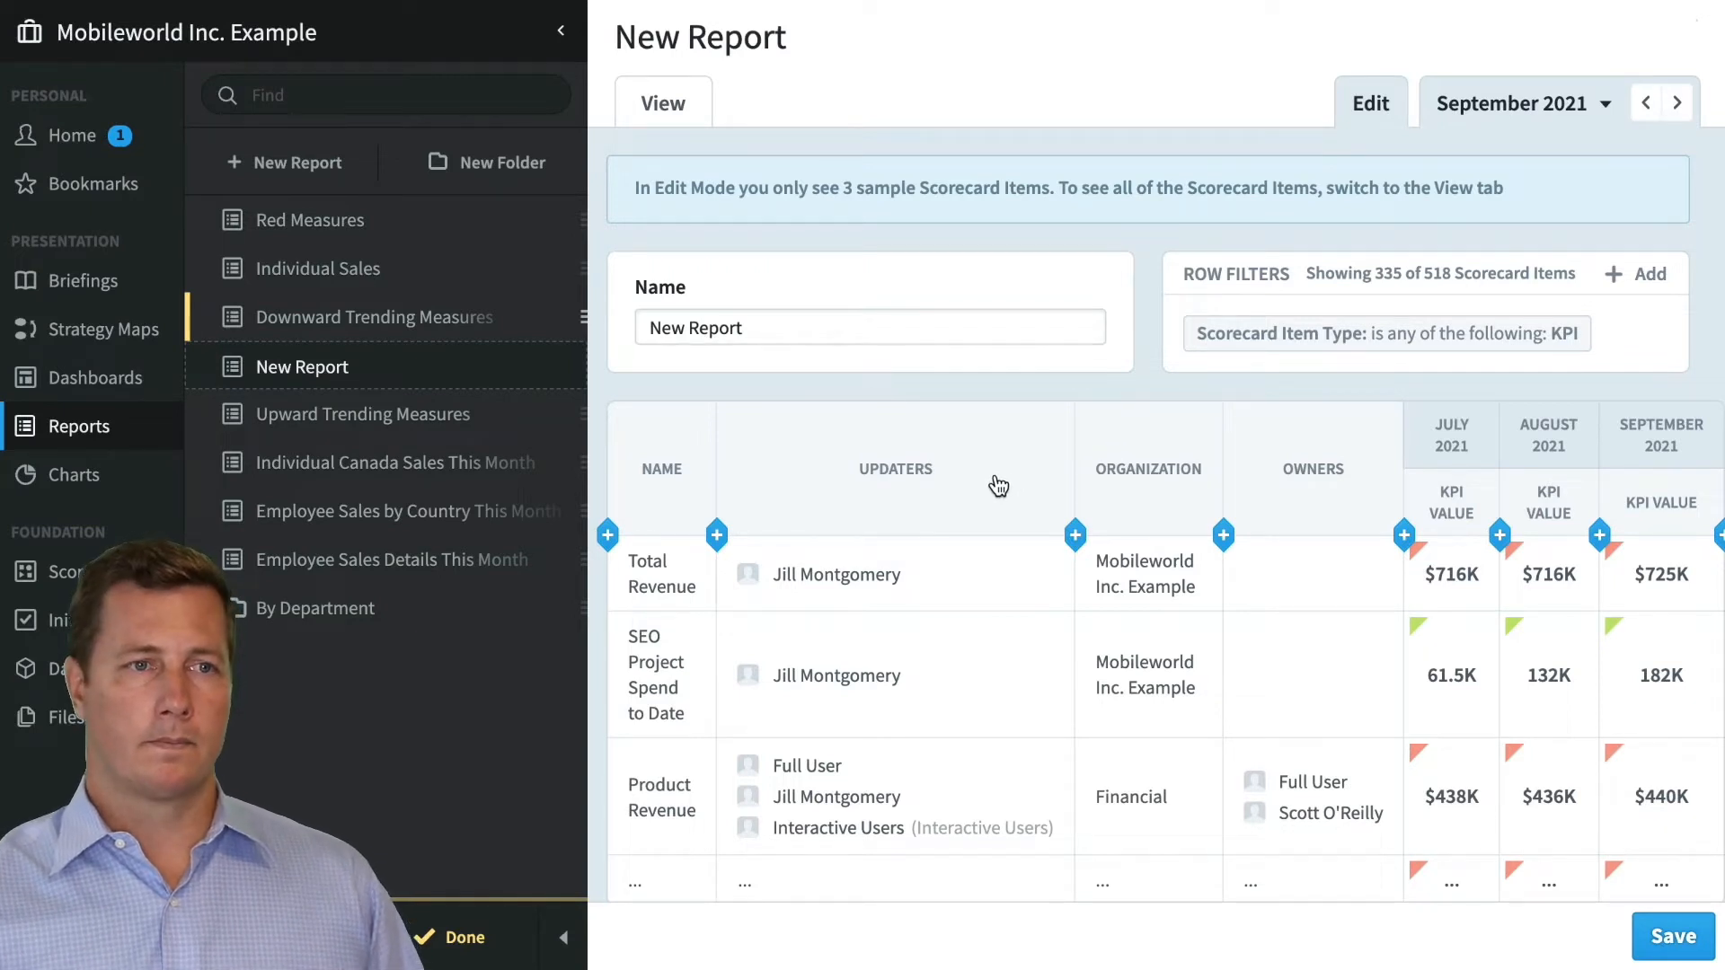
Step: Set a custom column label of "Org" for the Organization column
{"action": "left_click", "coordinate": [1163, 478]}
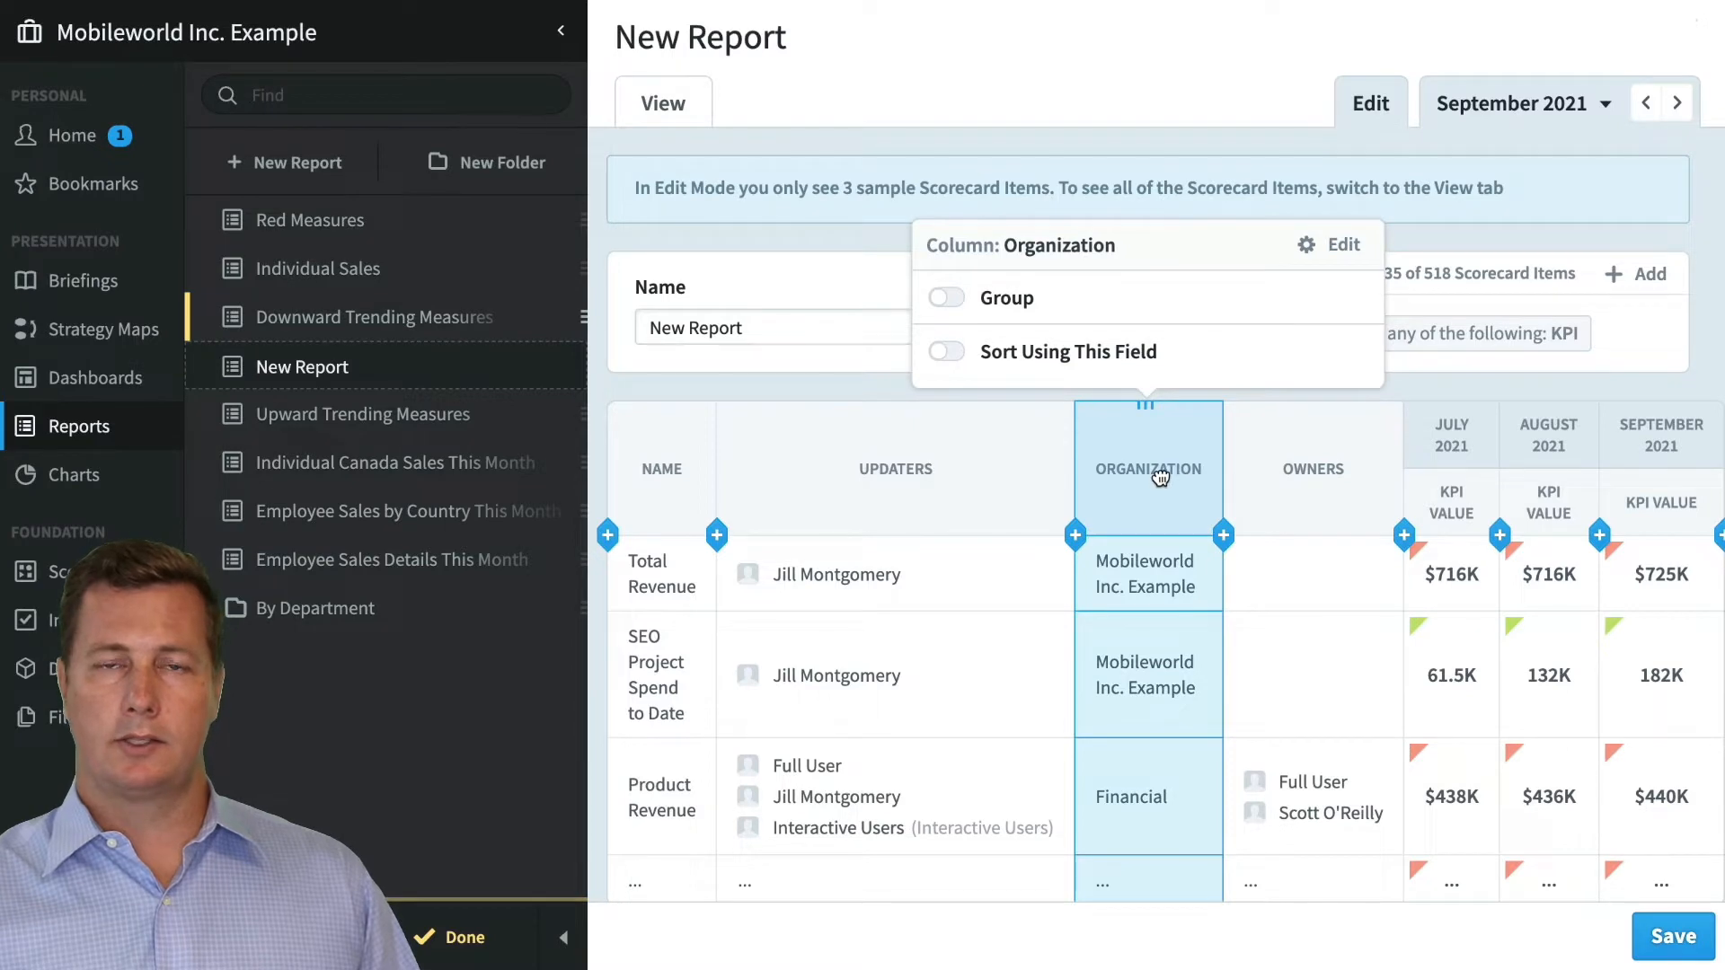
{"action": "left_click", "coordinate": [1168, 471]}
{"action": "left_click", "coordinate": [1161, 476]}
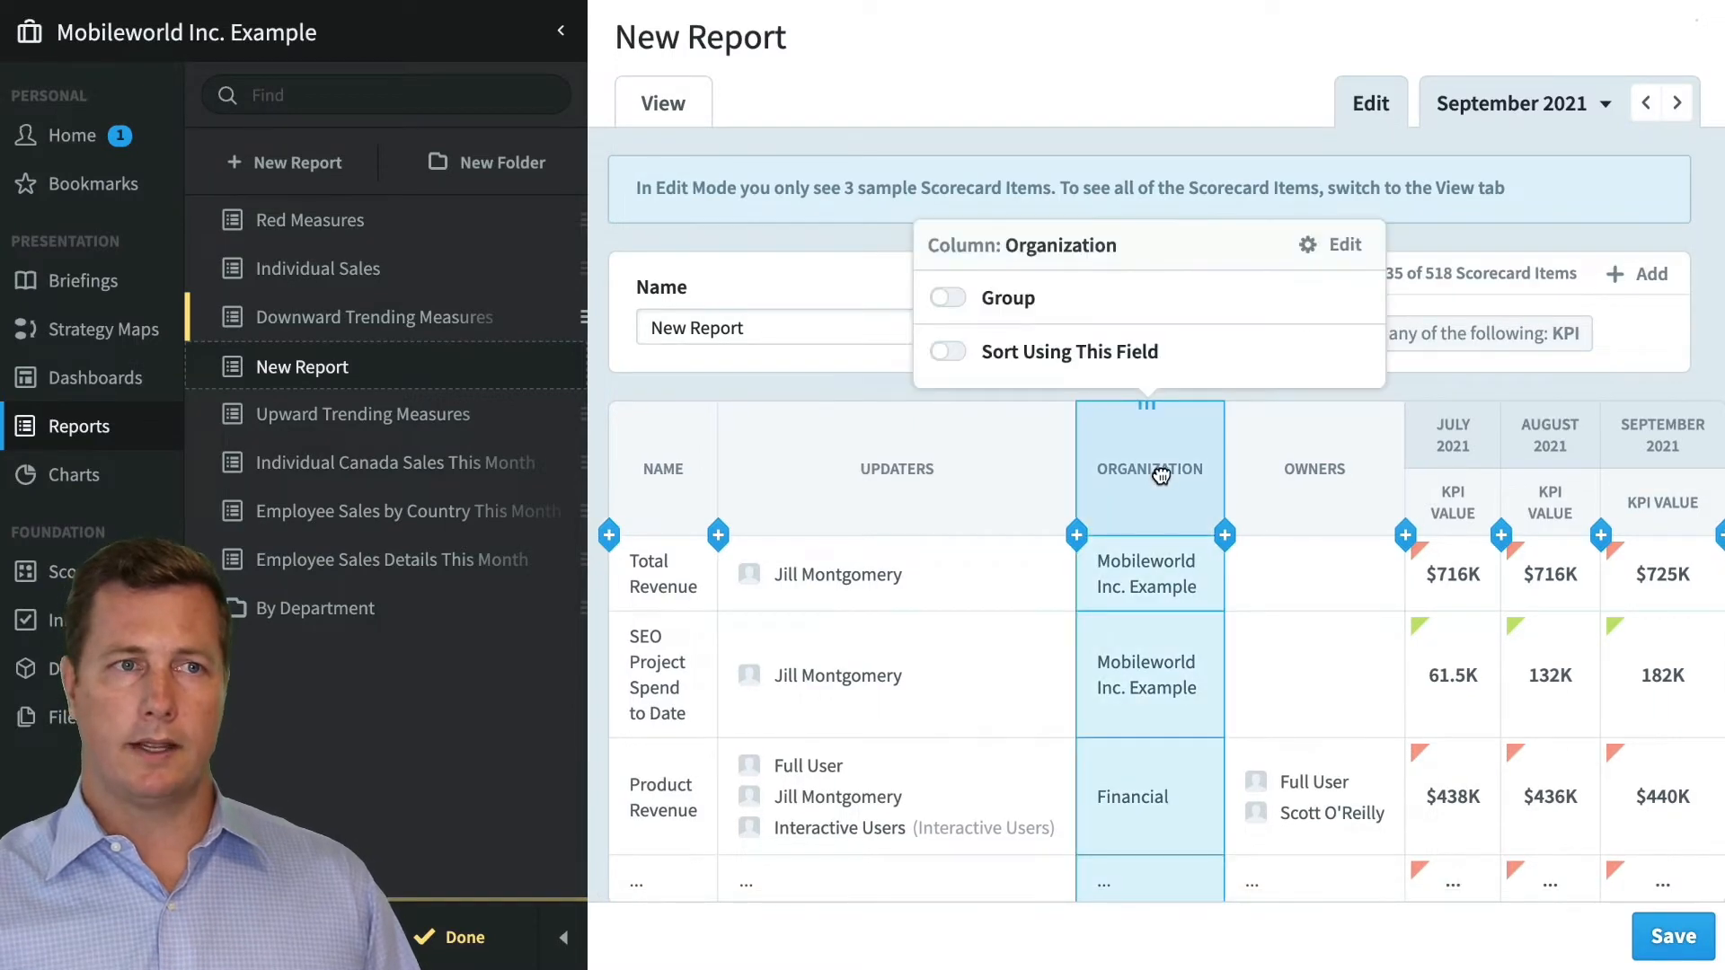
{"action": "left_click", "coordinate": [1338, 245]}
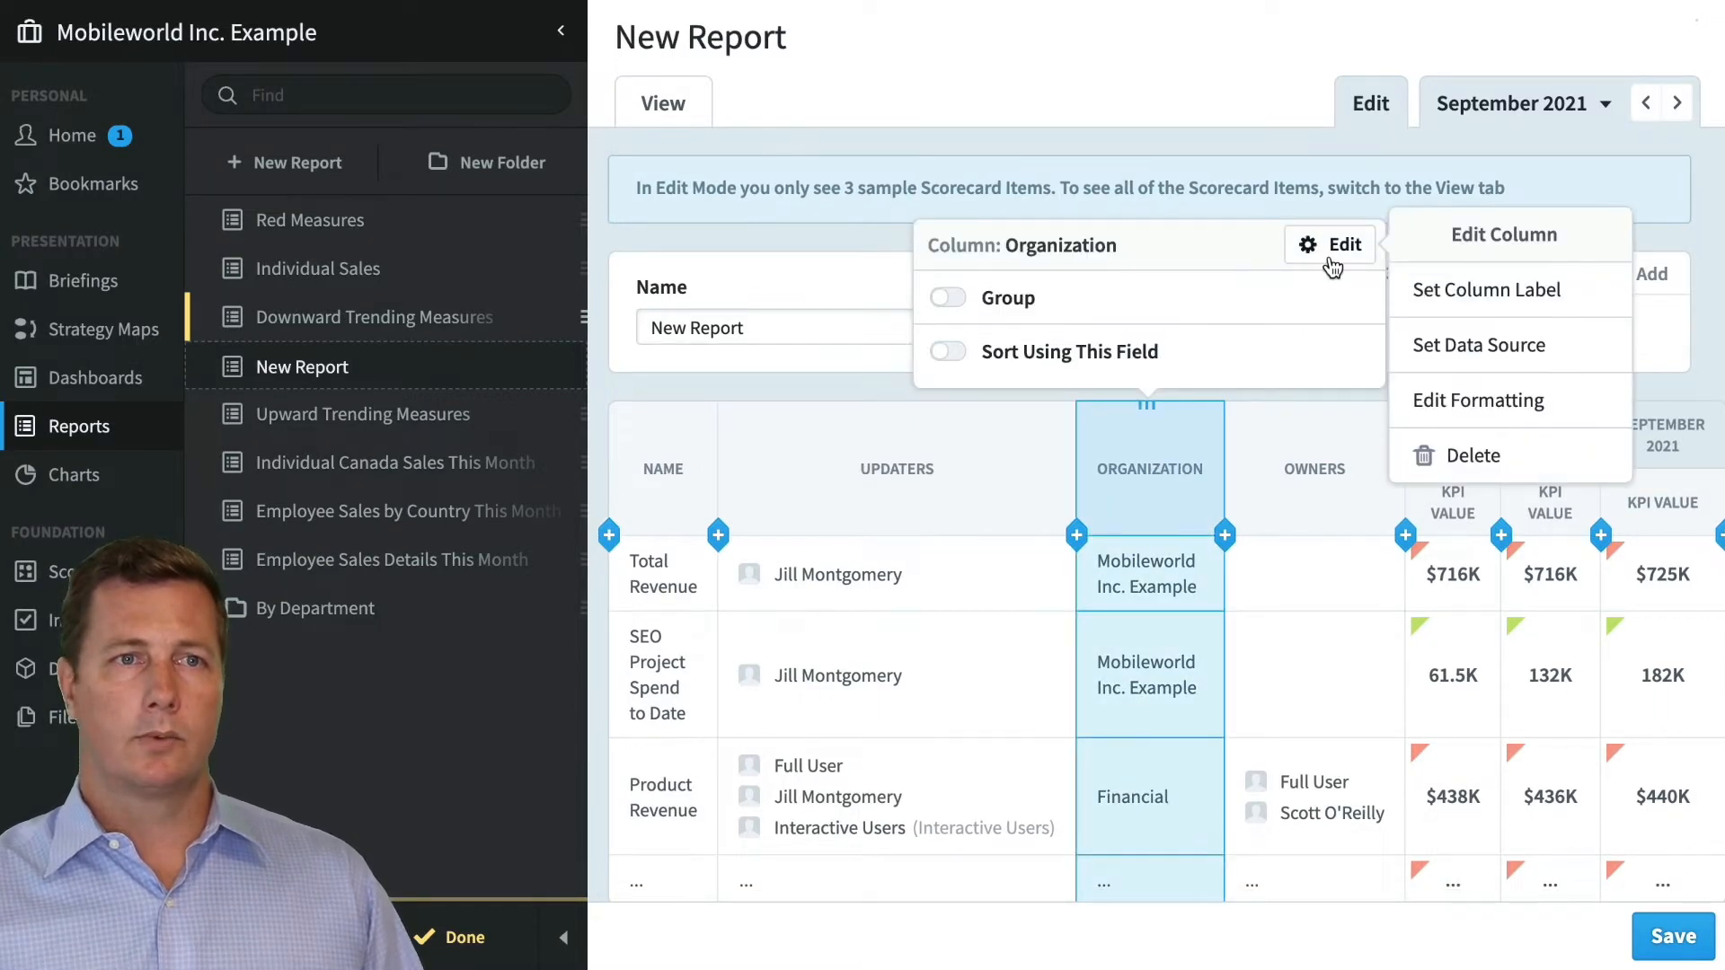
{"action": "left_click", "coordinate": [1428, 293]}
{"action": "left_click", "coordinate": [976, 487]}
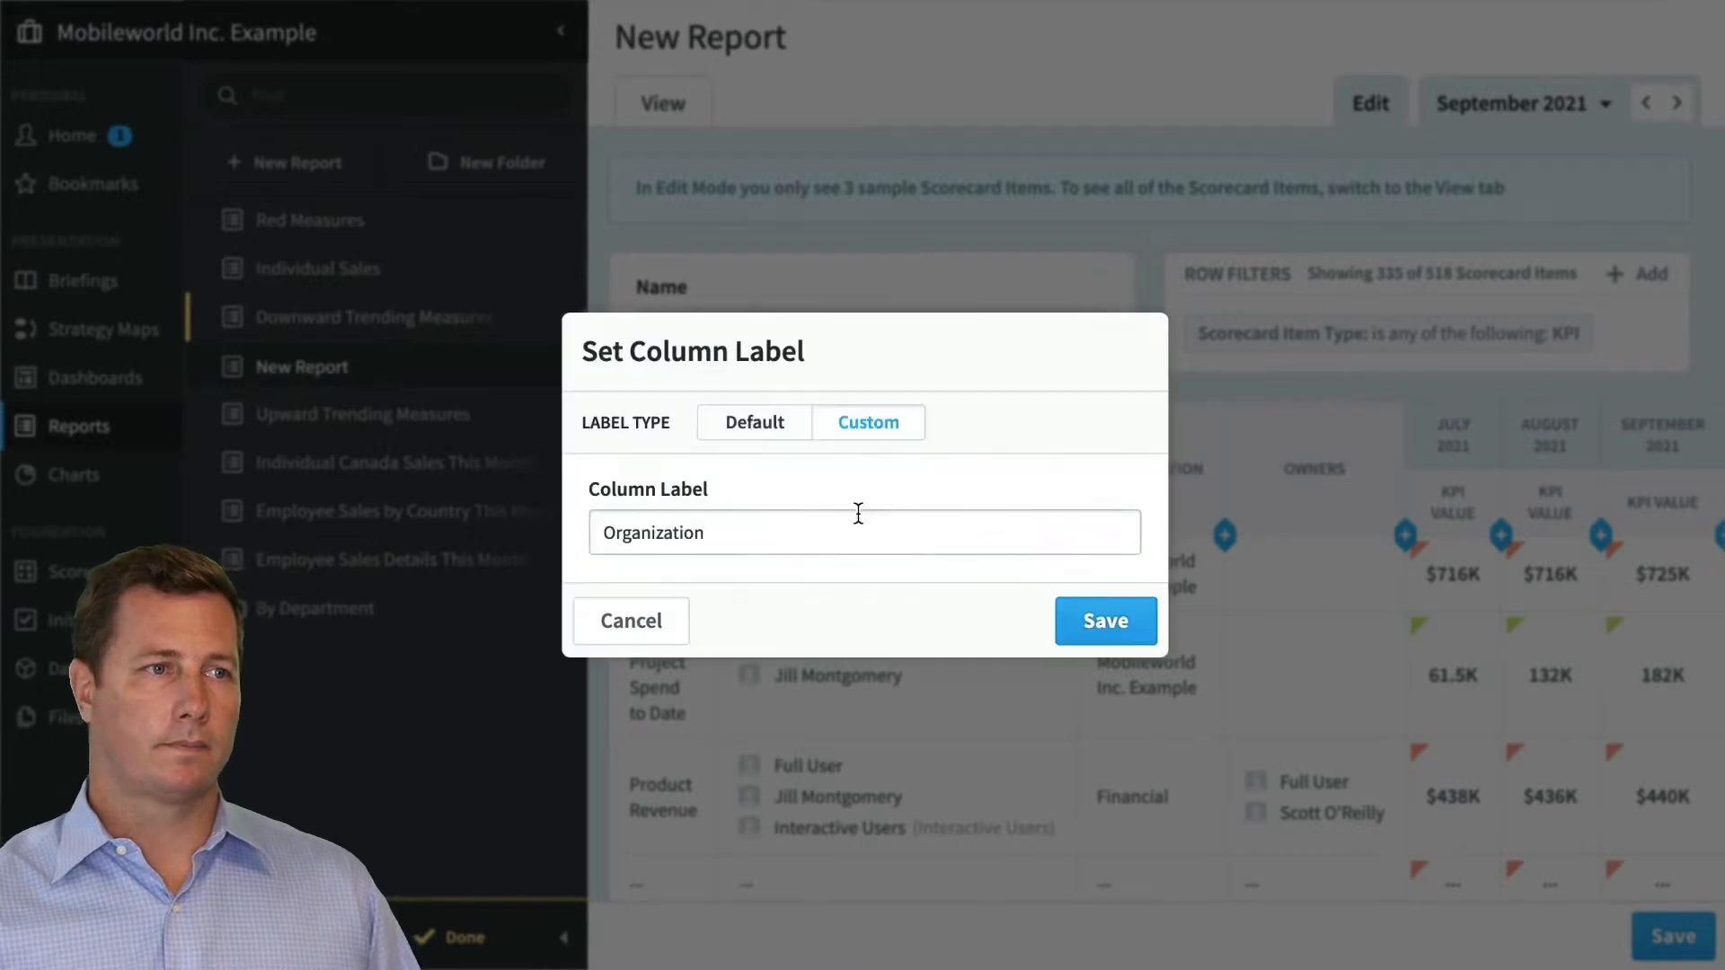
{"action": "double_click", "coordinate": [635, 537]}
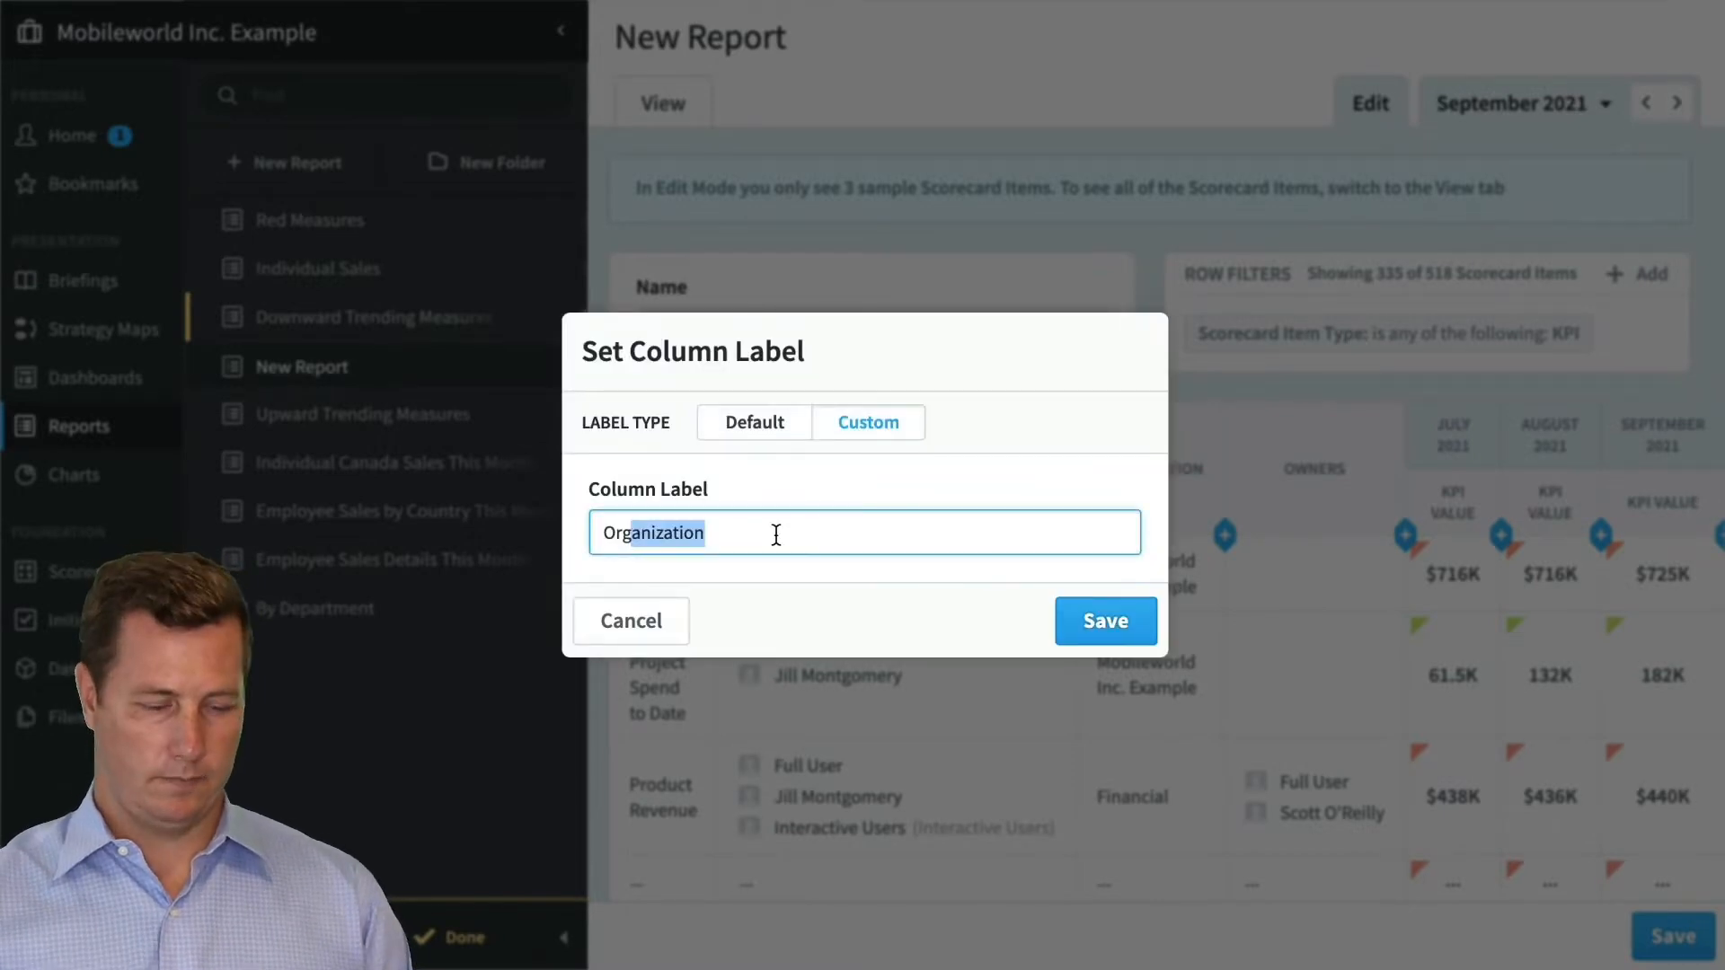
{"action": "type", "text": "Org"}
{"action": "left_click", "coordinate": [1097, 626]}
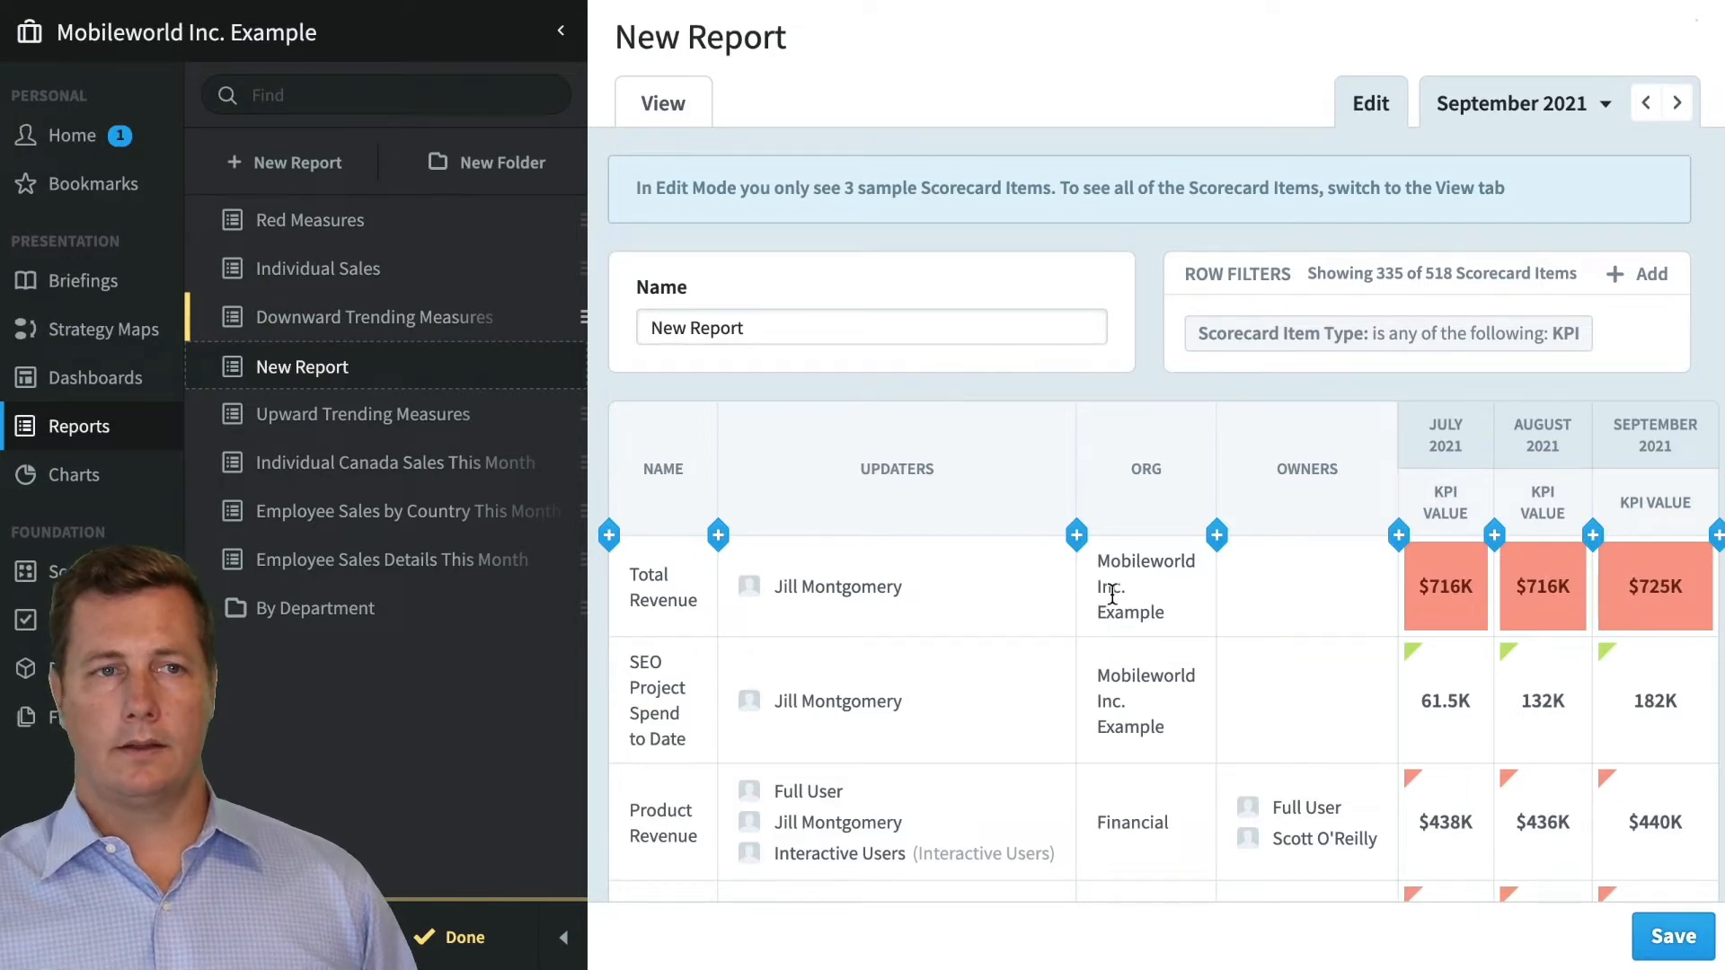
Step: Group the report by the Org column and look through the grouped scorecard items in view mode
{"action": "left_click", "coordinate": [1114, 494]}
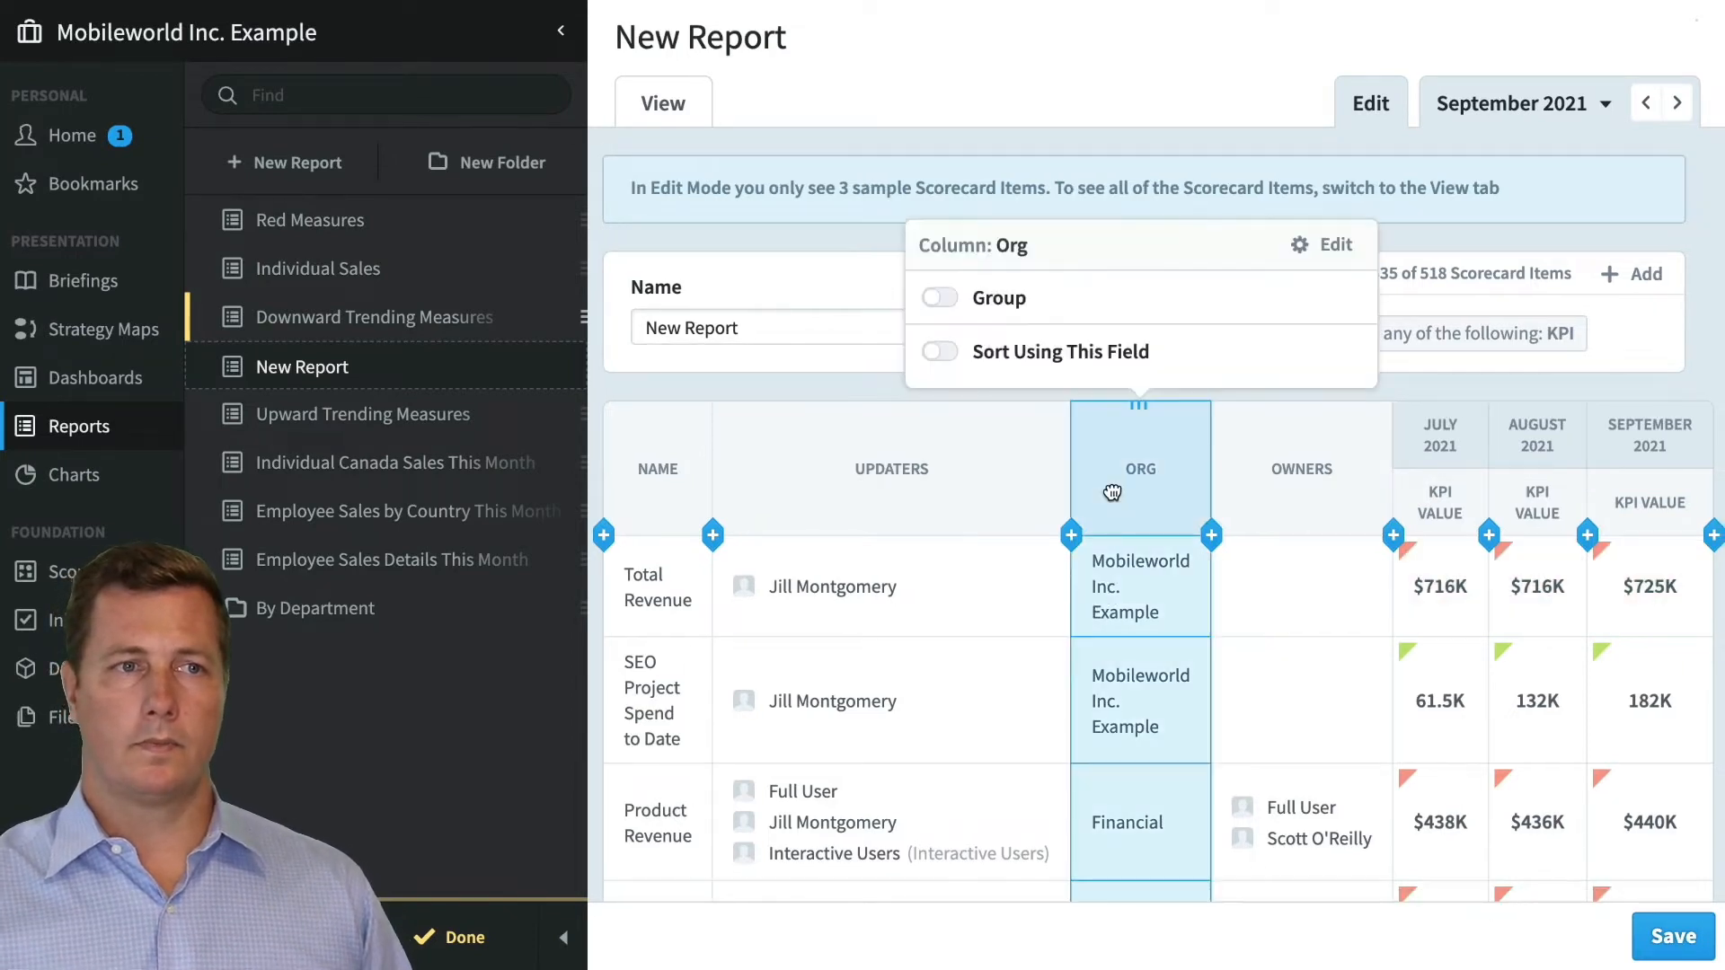
{"action": "left_click", "coordinate": [939, 299]}
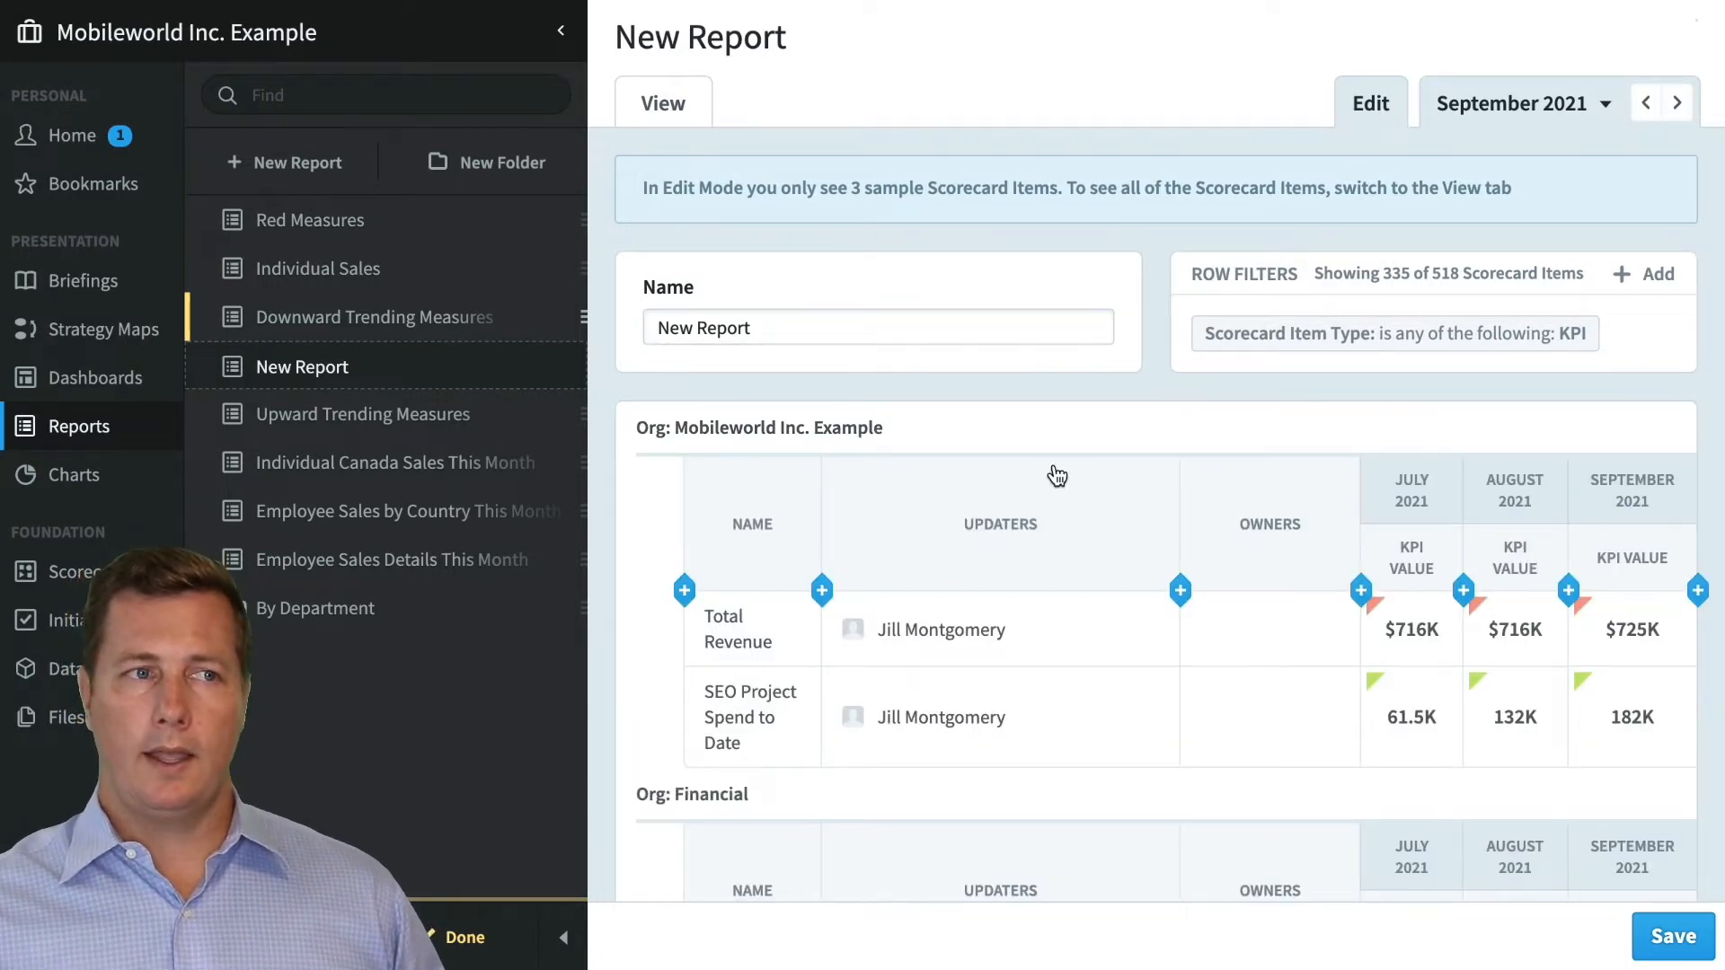
{"action": "left_click", "coordinate": [629, 106]}
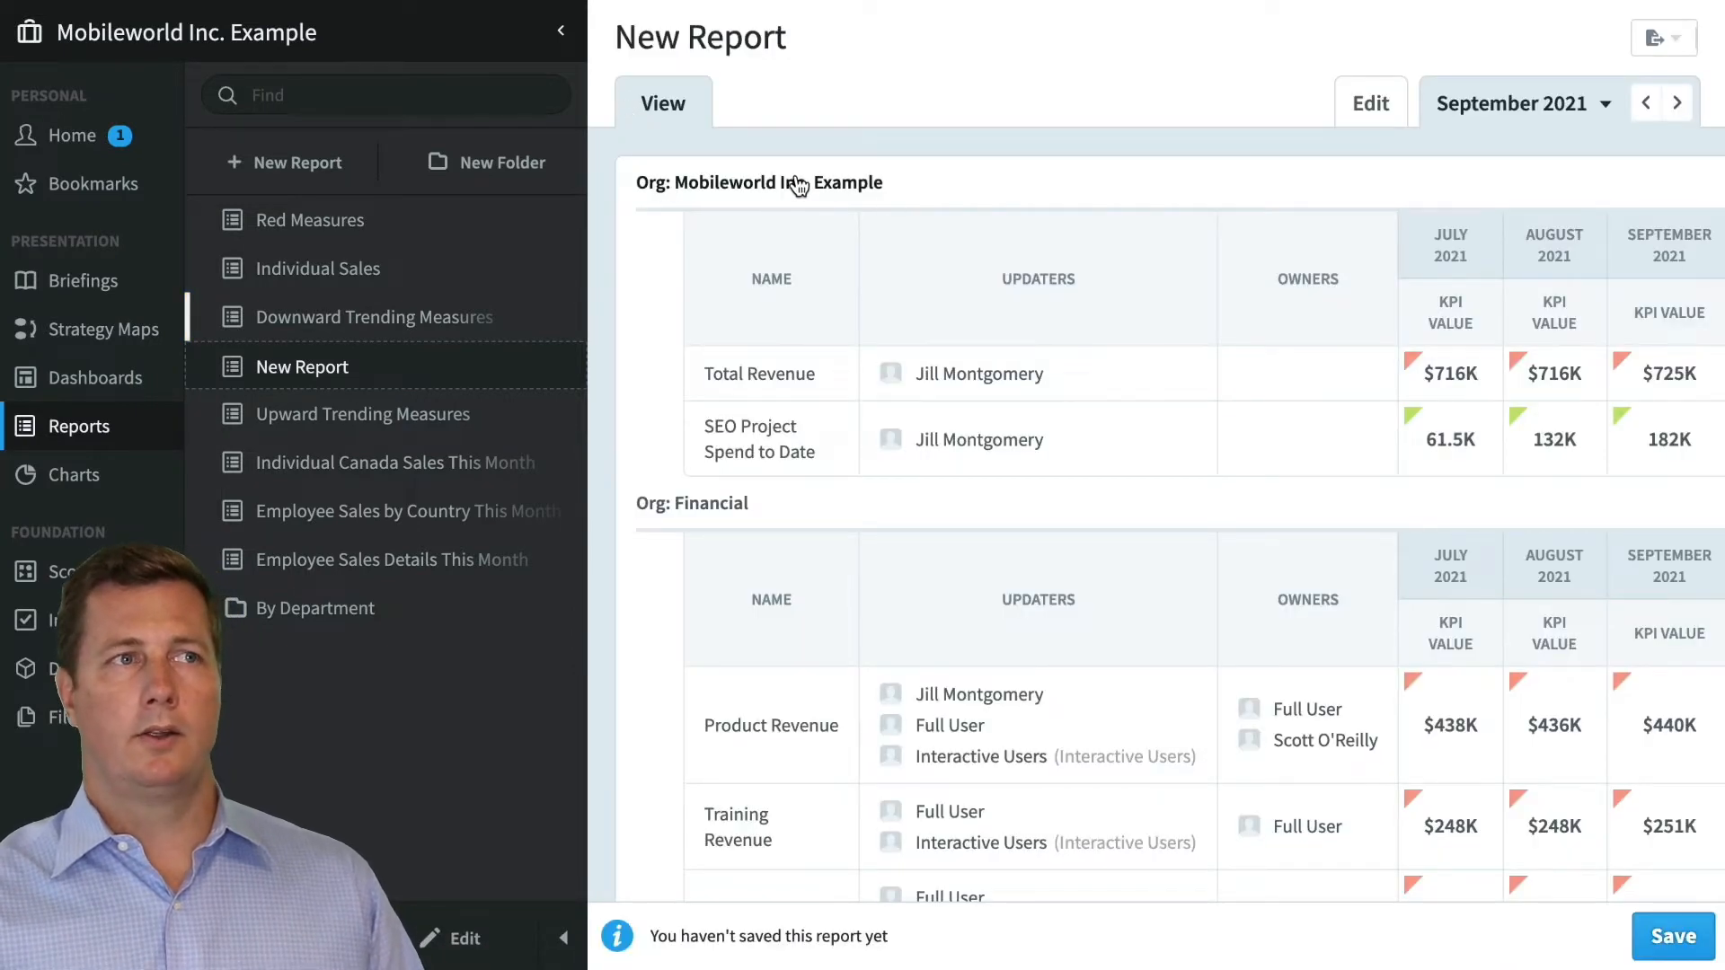
{"action": "scroll", "coordinate": [843, 444], "scroll_direction": "down", "scroll_amount": 1}
{"action": "scroll", "coordinate": [842, 444], "scroll_direction": "down", "scroll_amount": 8}
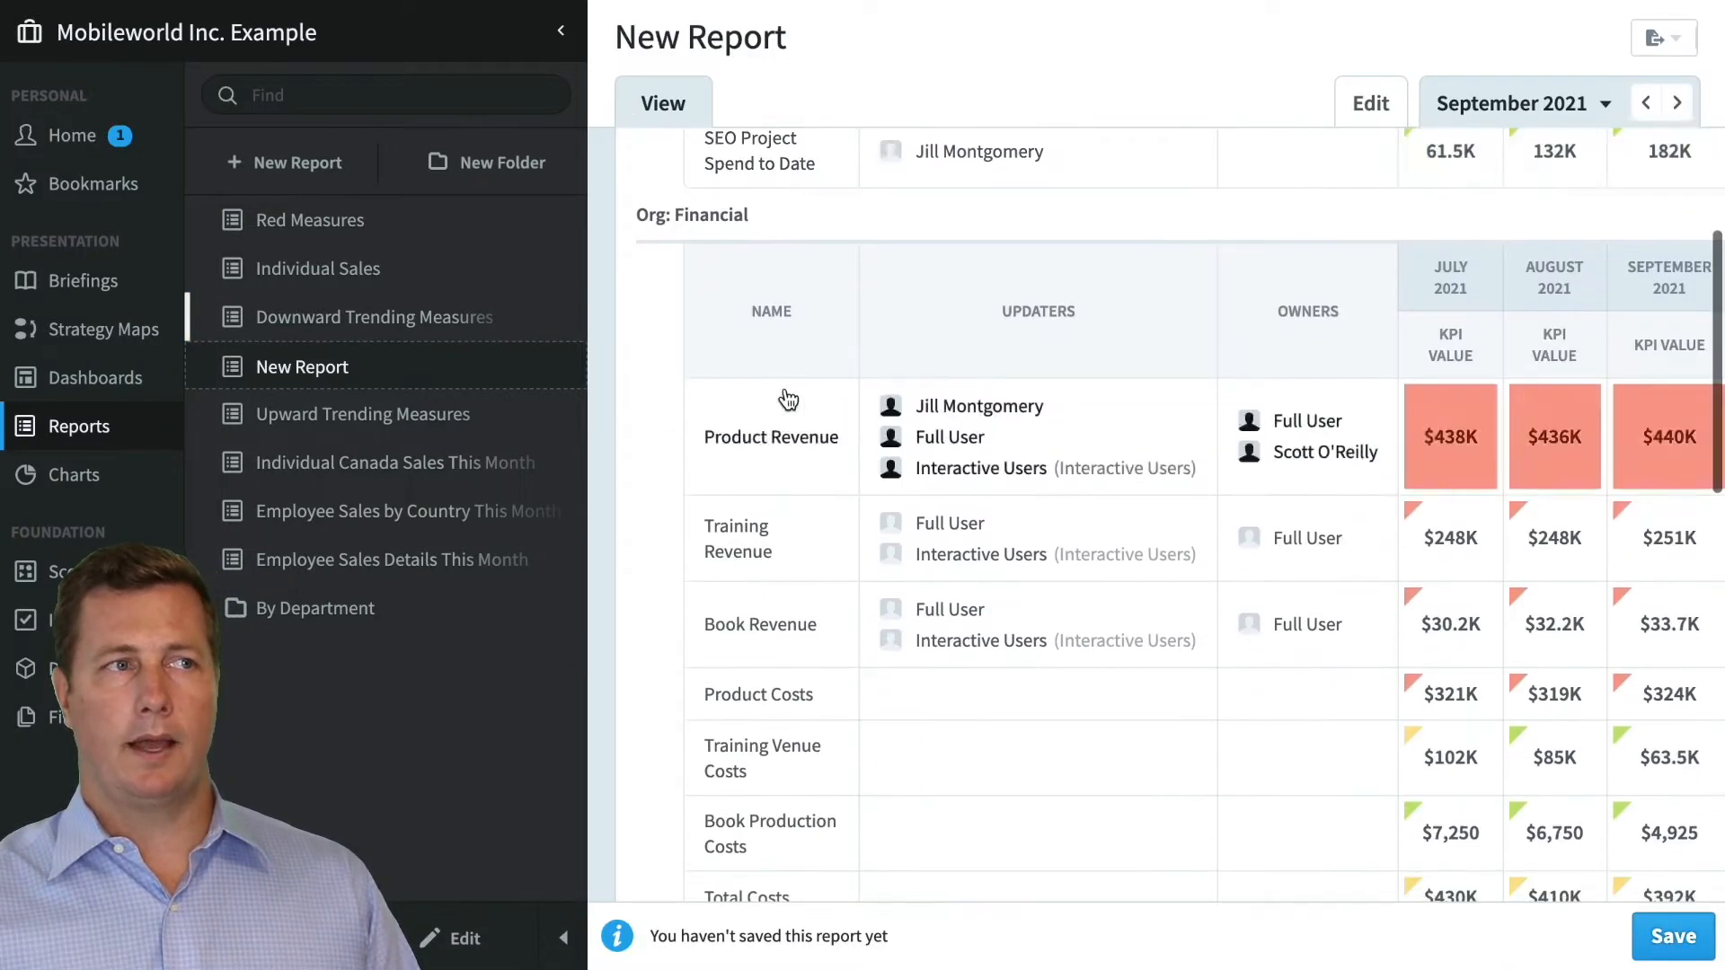
{"action": "scroll", "coordinate": [910, 488], "scroll_direction": "down", "scroll_amount": 12}
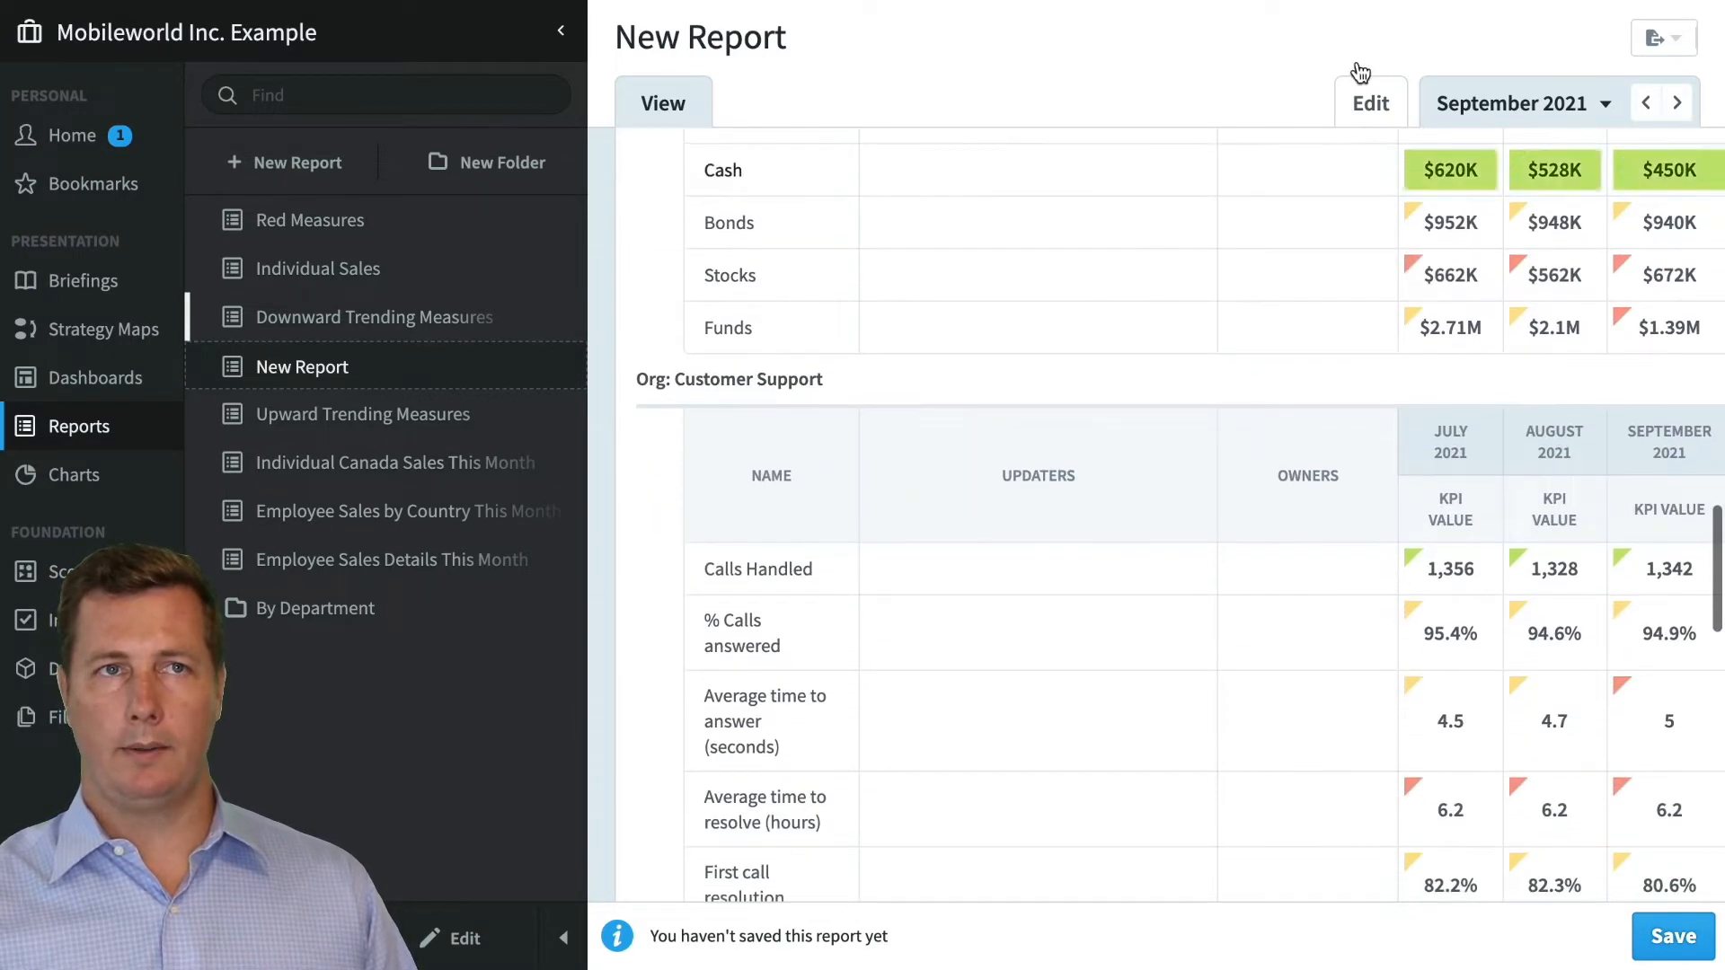
Step: Return to editing the report and turn off grouping for the Org column
{"action": "left_click", "coordinate": [1367, 104]}
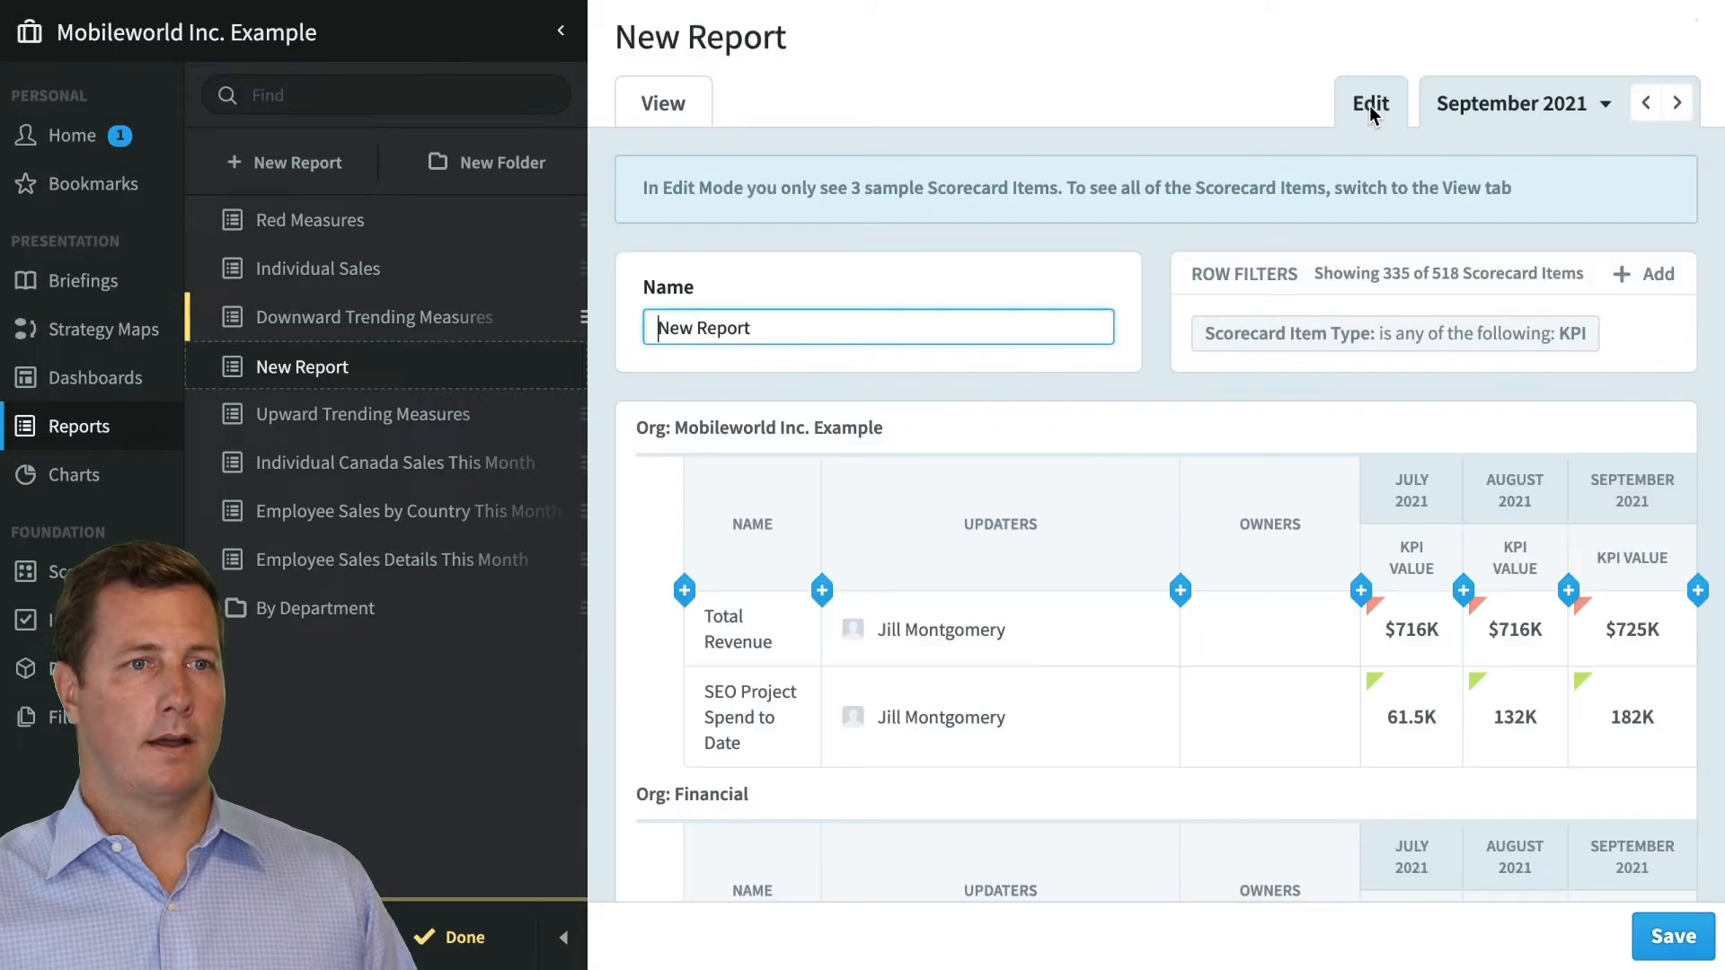
{"action": "left_click", "coordinate": [951, 429]}
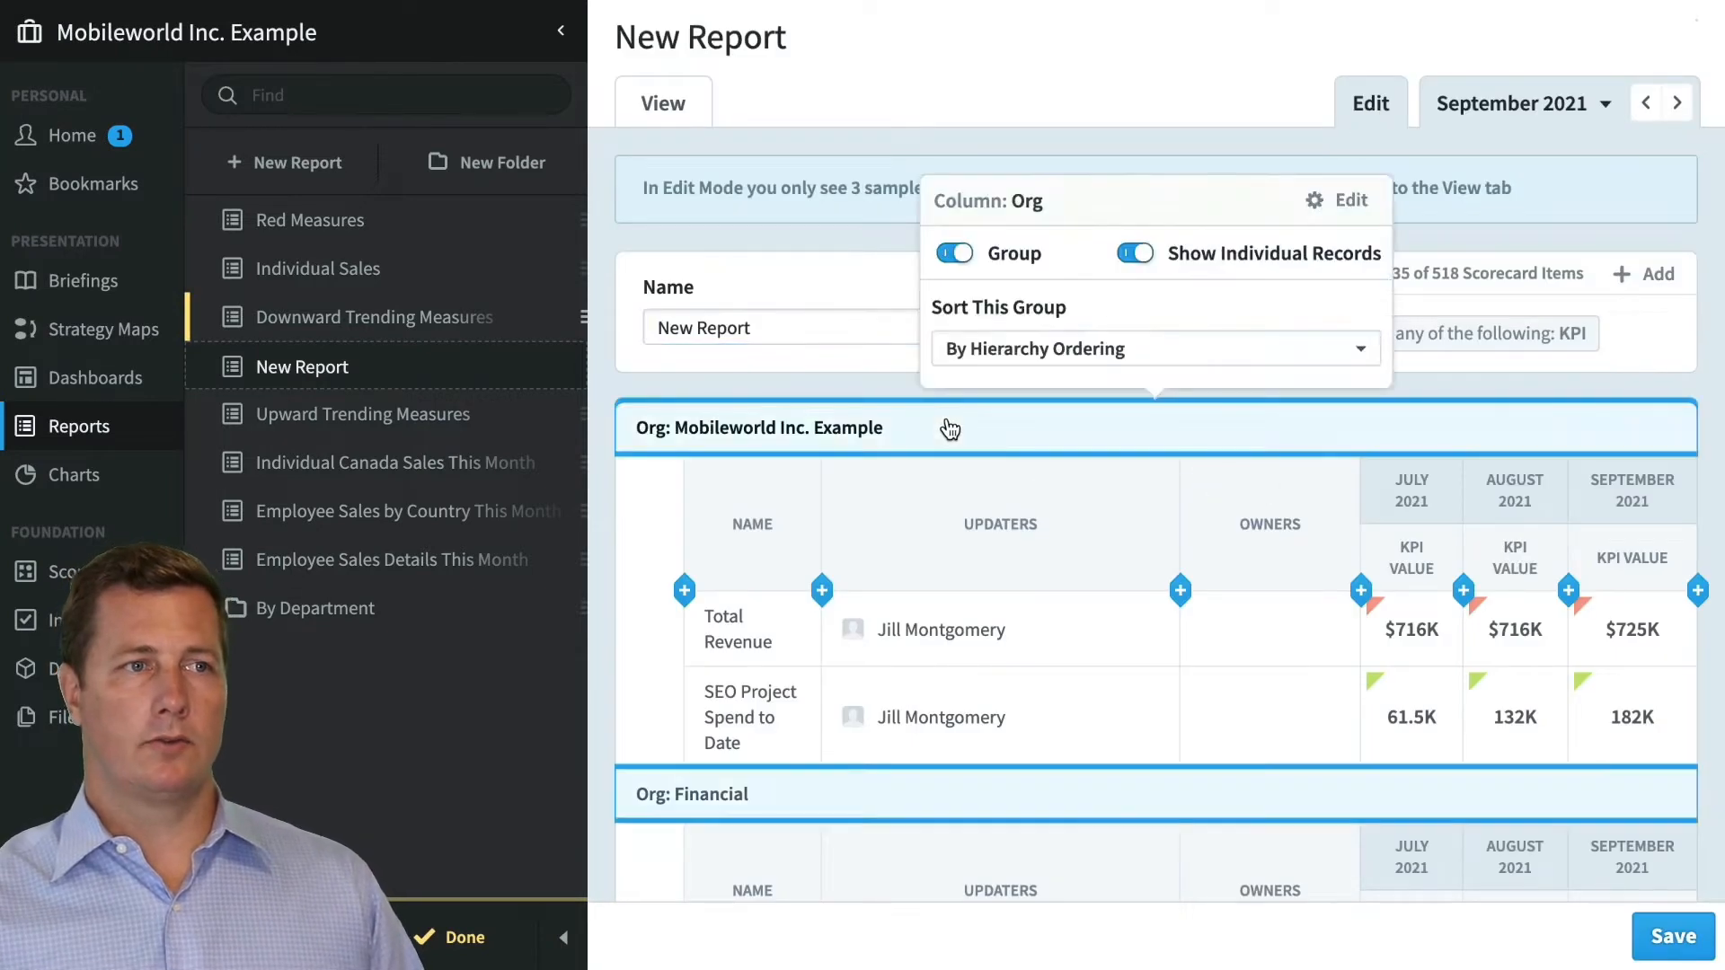
{"action": "left_click", "coordinate": [955, 253]}
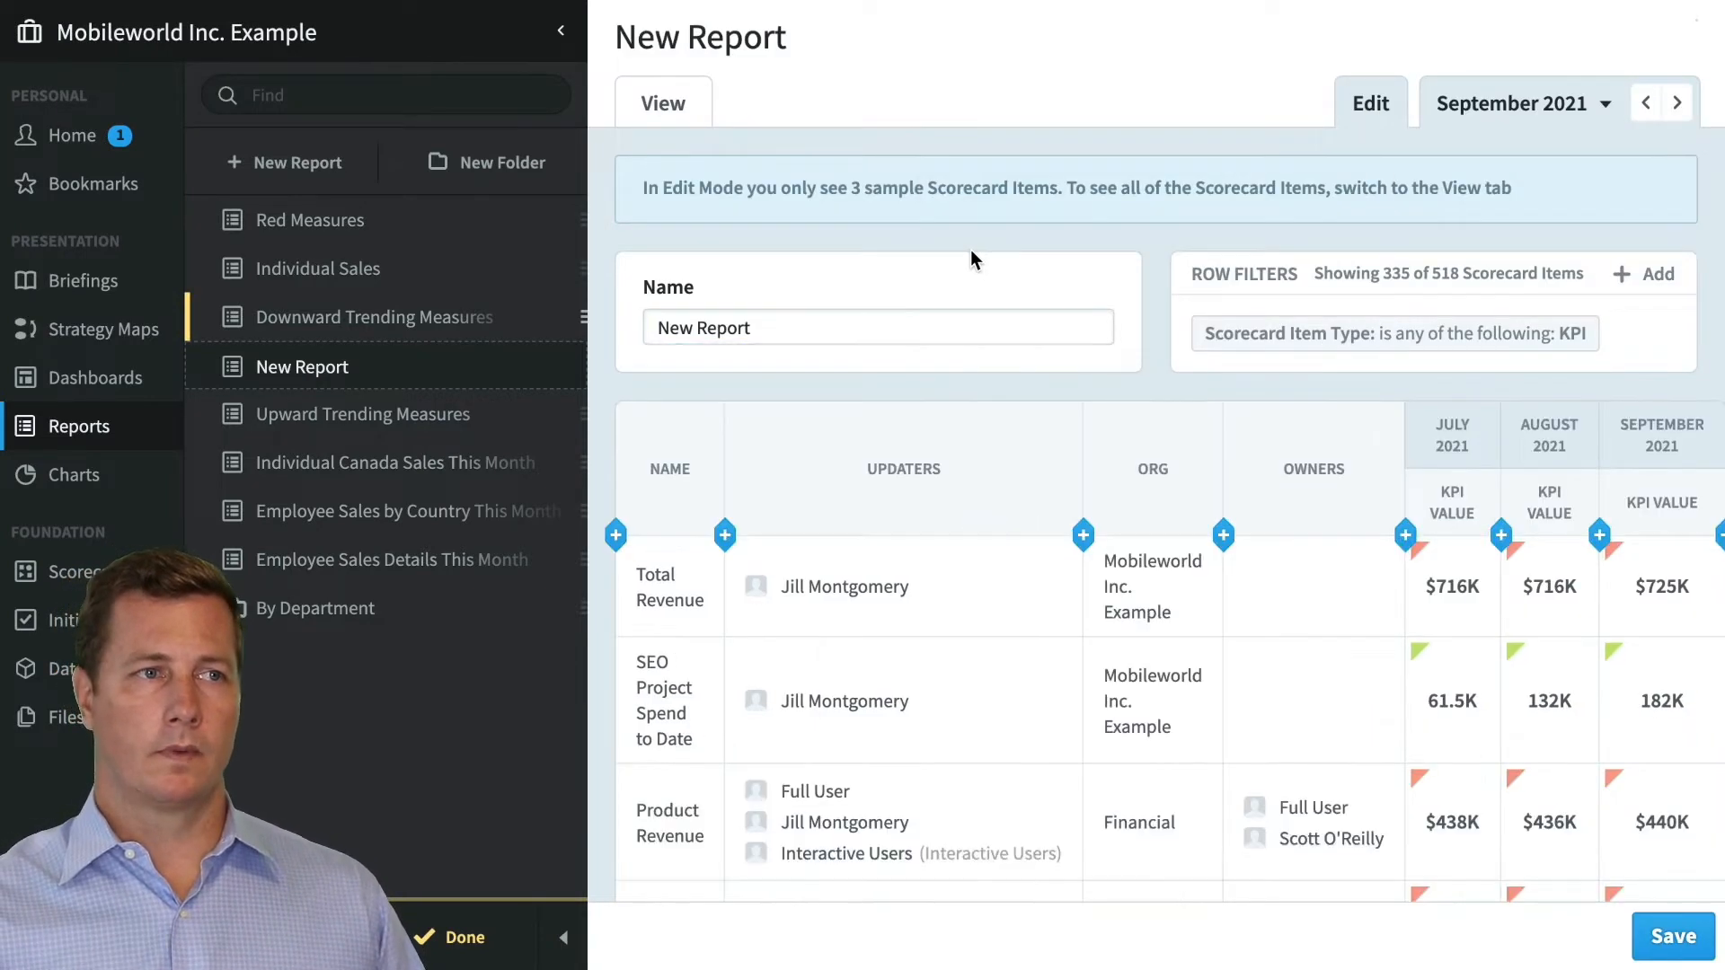
Step: Set the repeating calendar columns to show 3 Periods Earlier to Current Period, keeping the Current Calendar
{"action": "left_click", "coordinate": [1464, 449]}
{"action": "left_click", "coordinate": [1606, 363]}
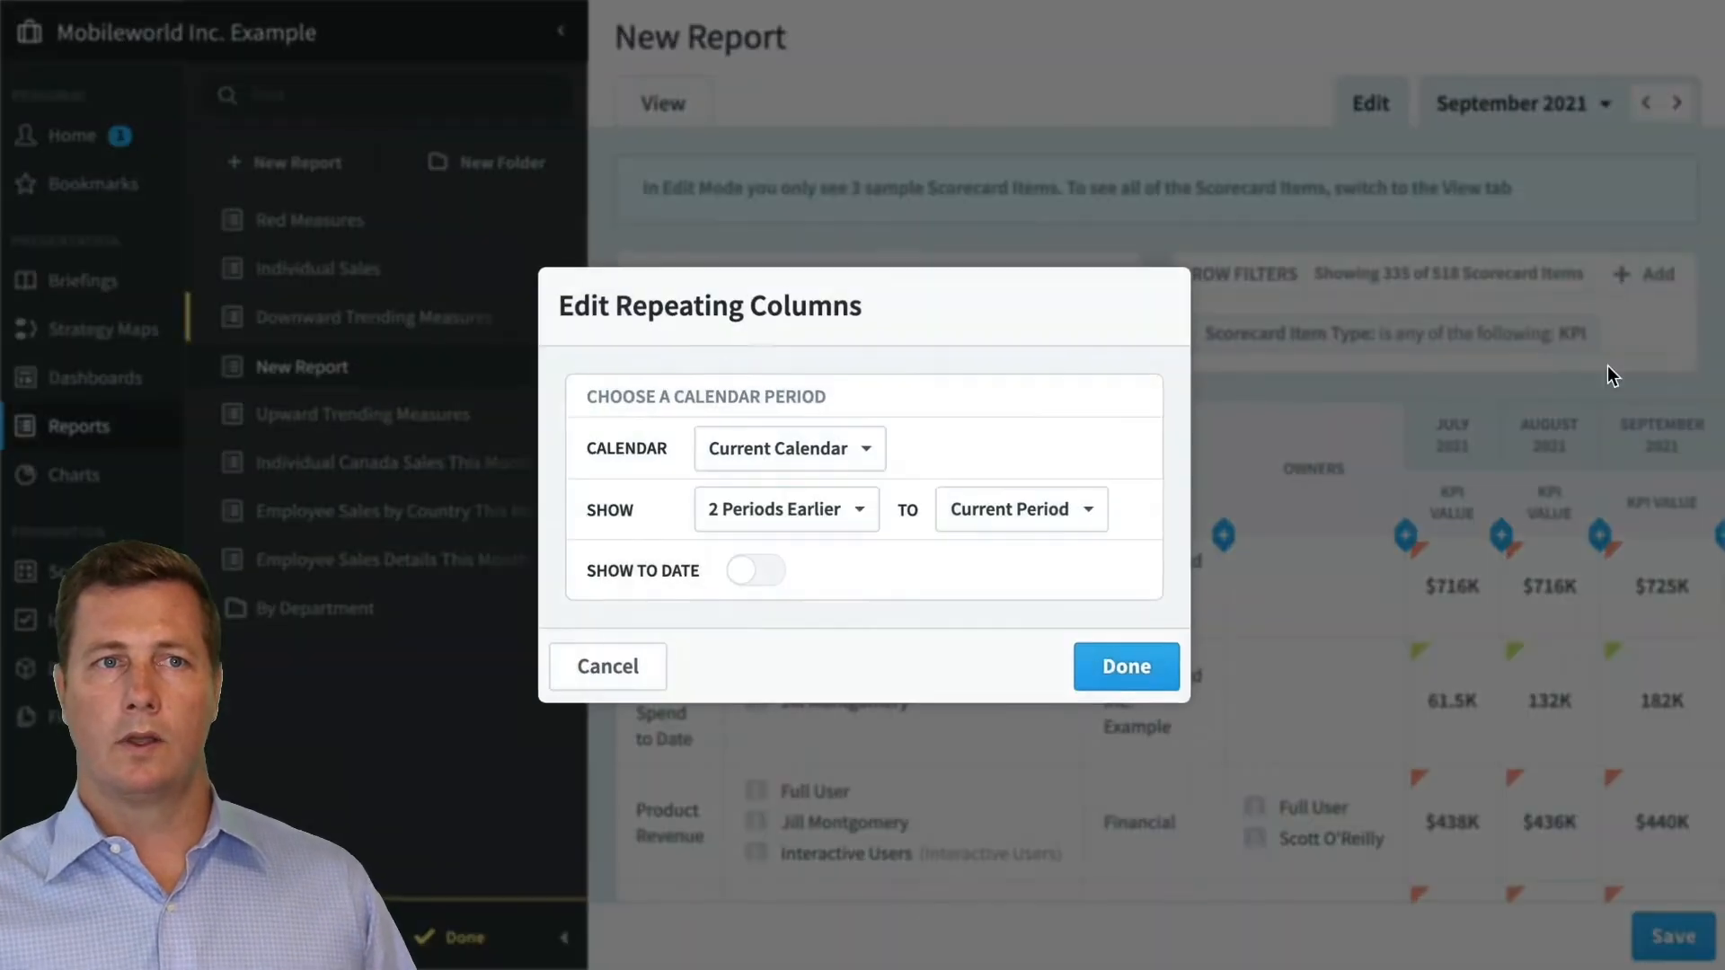
{"action": "left_click", "coordinate": [747, 453]}
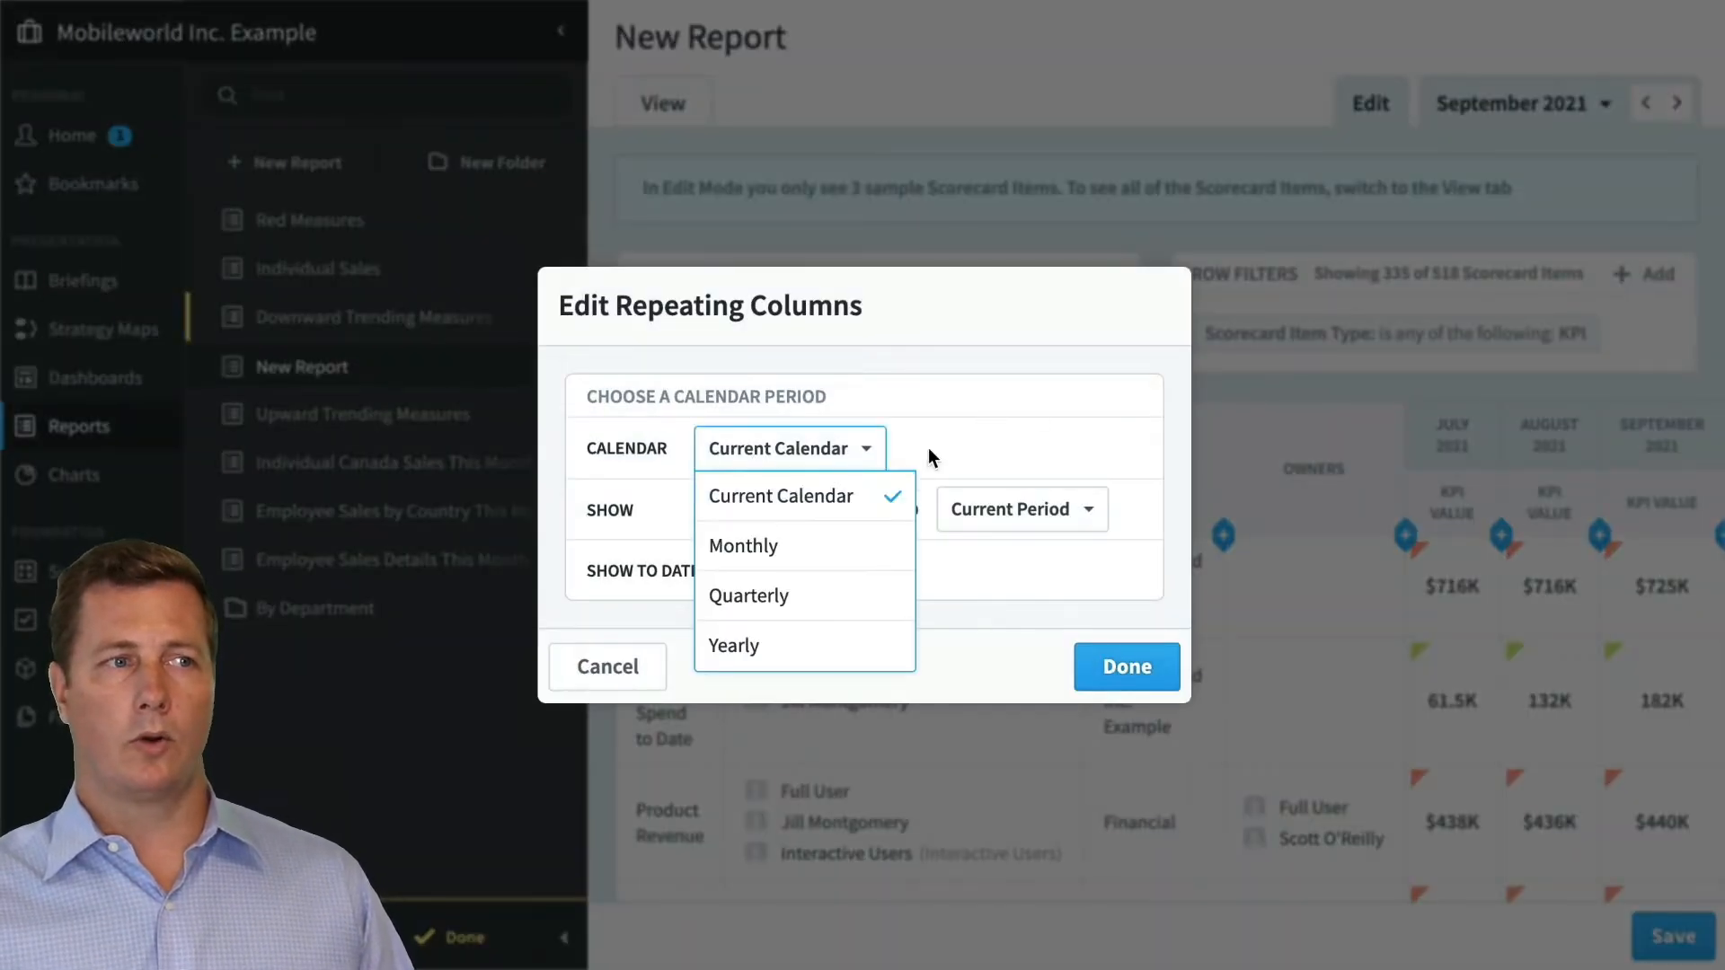
{"action": "left_click", "coordinate": [982, 447]}
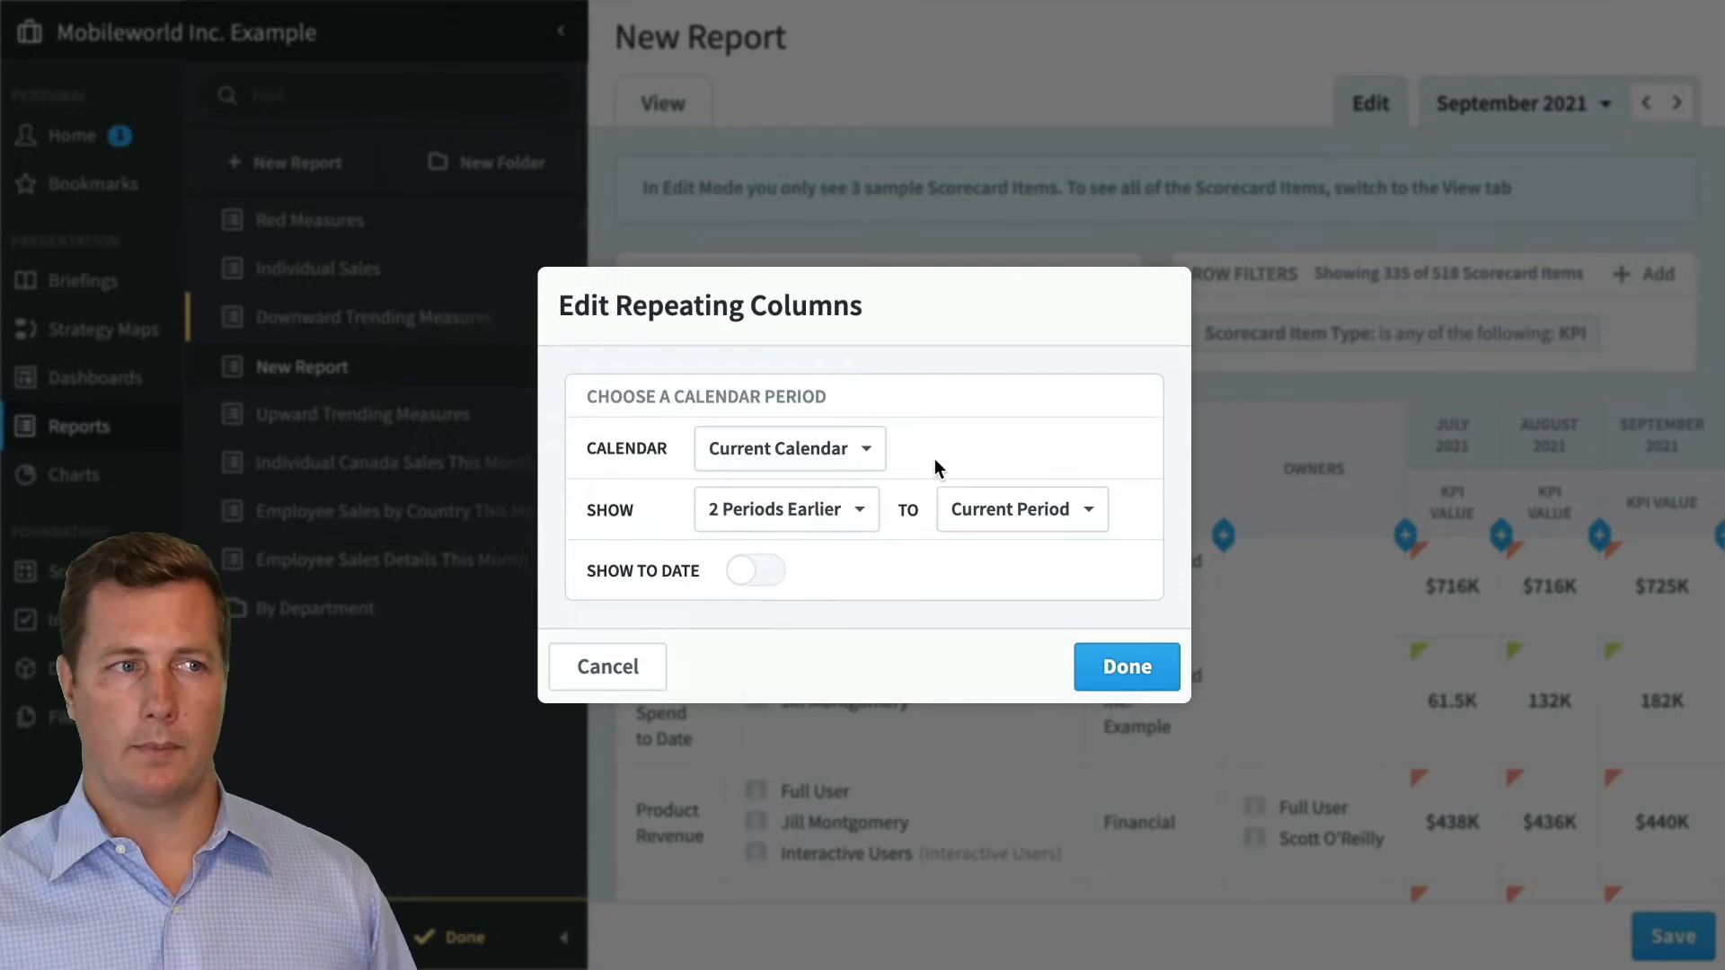
{"action": "left_click", "coordinate": [833, 510]}
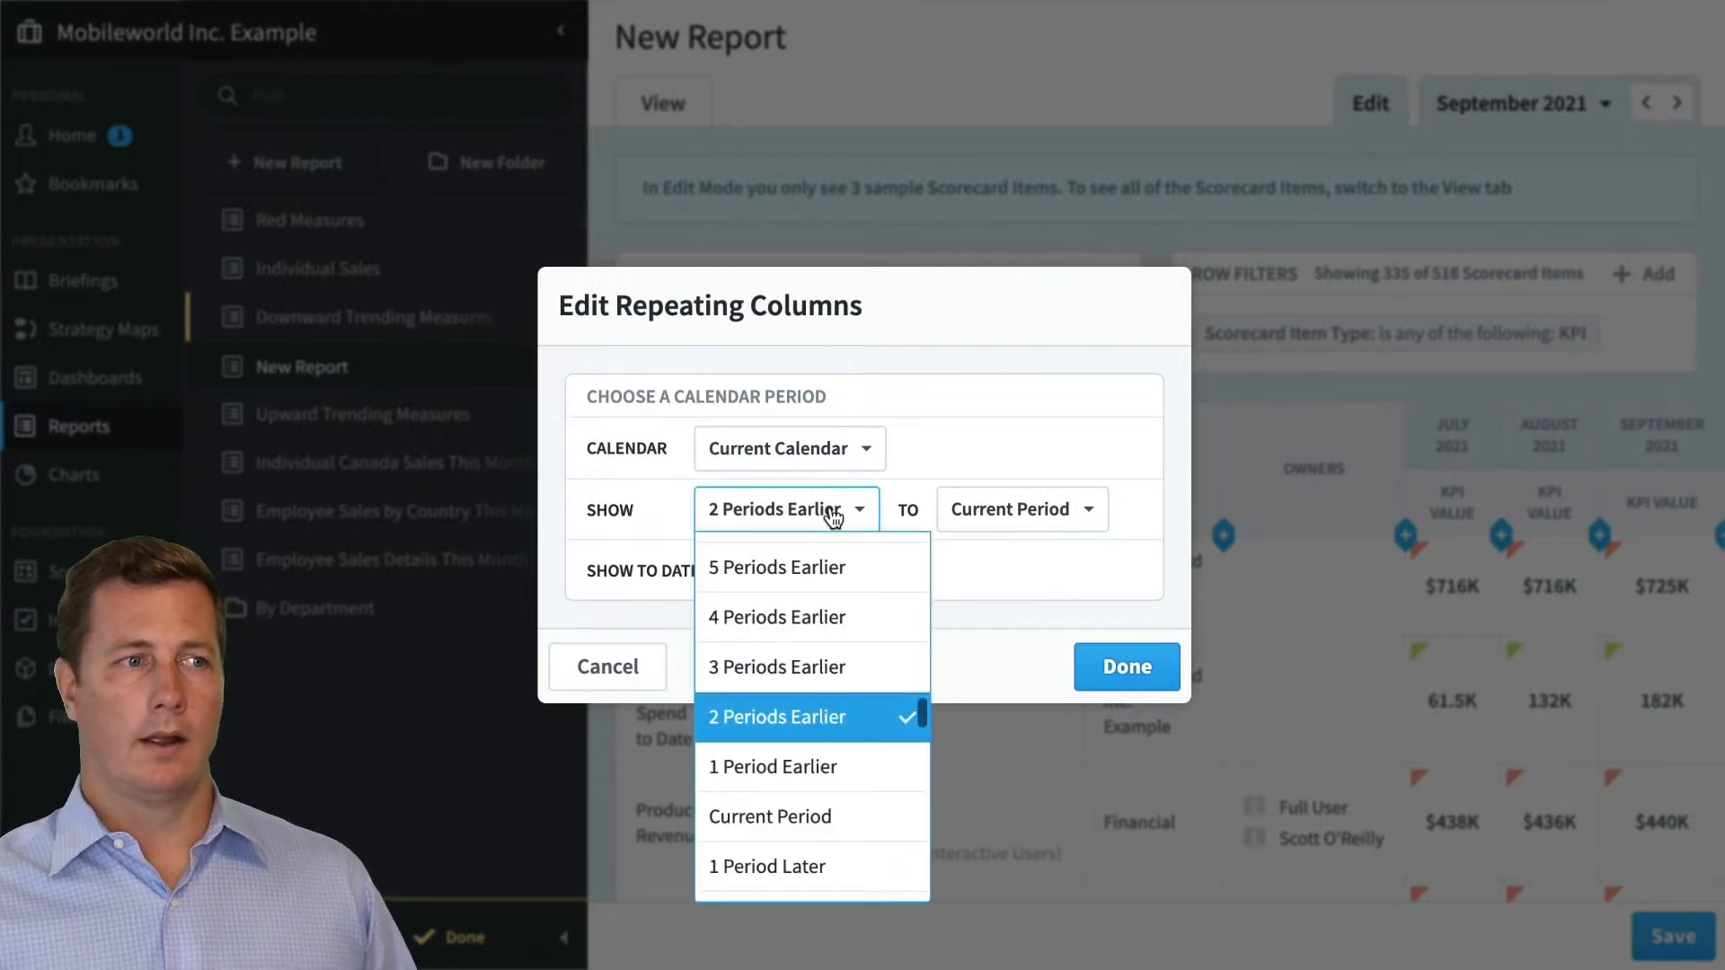
{"action": "left_click", "coordinate": [845, 667]}
{"action": "left_click", "coordinate": [1119, 665]}
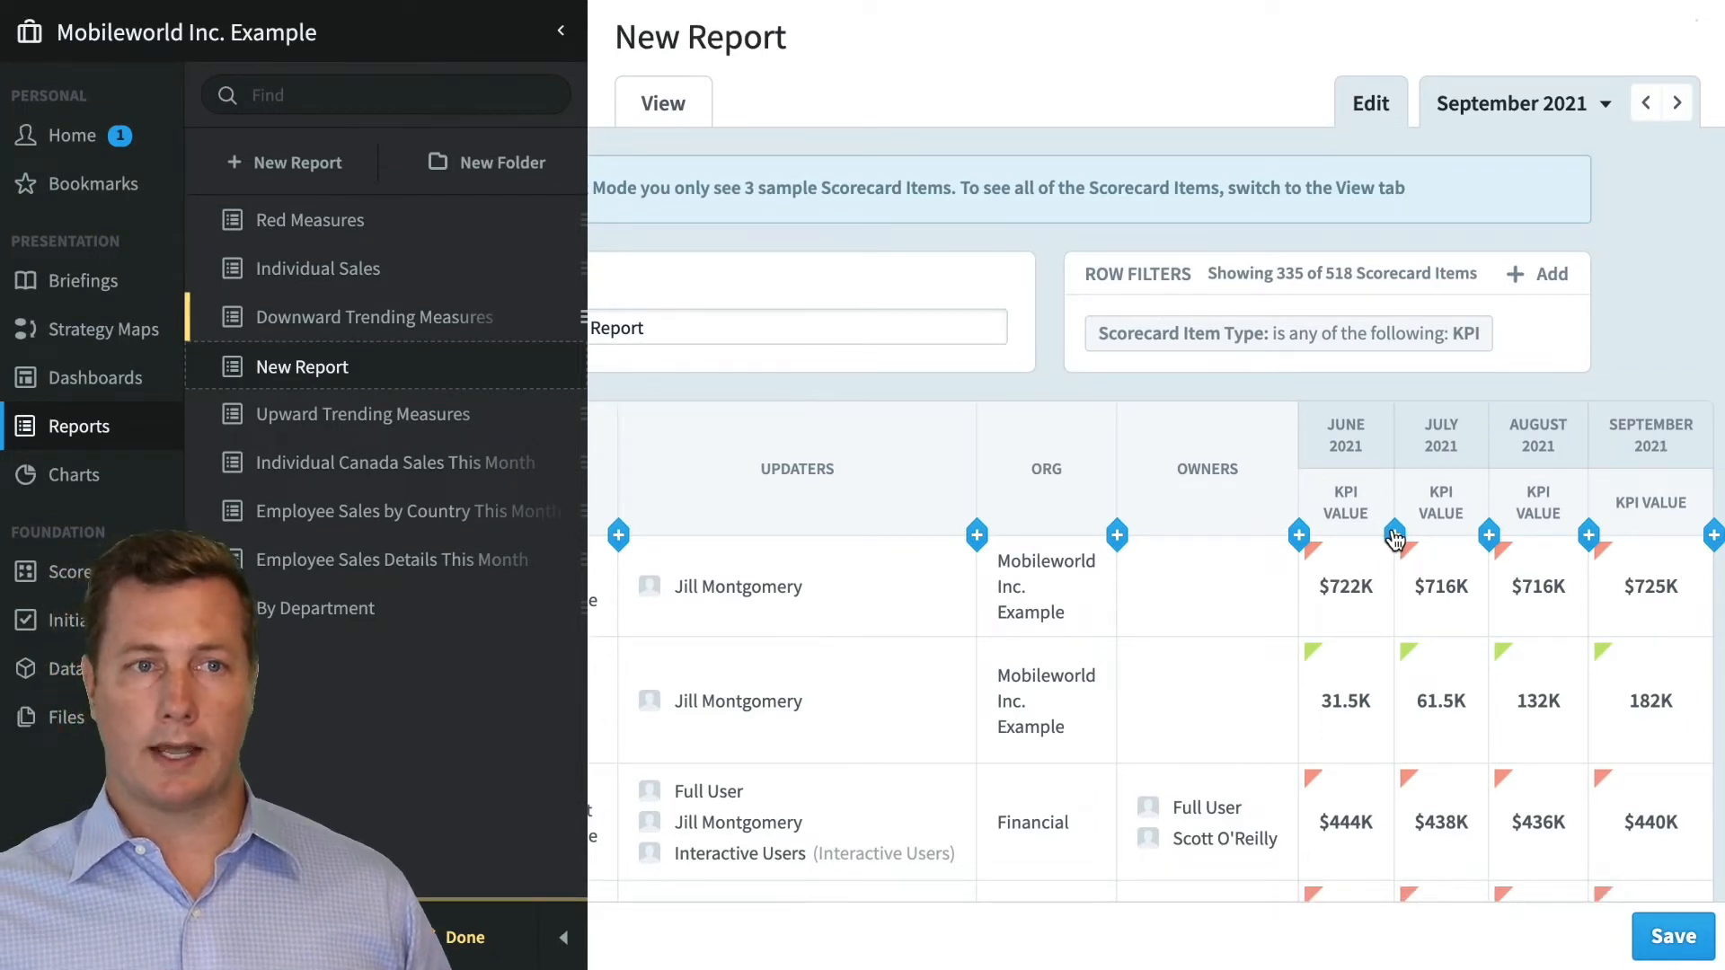
Step: Add a Goal column after KPI Value within each repeating month
{"action": "left_click", "coordinate": [1394, 537]}
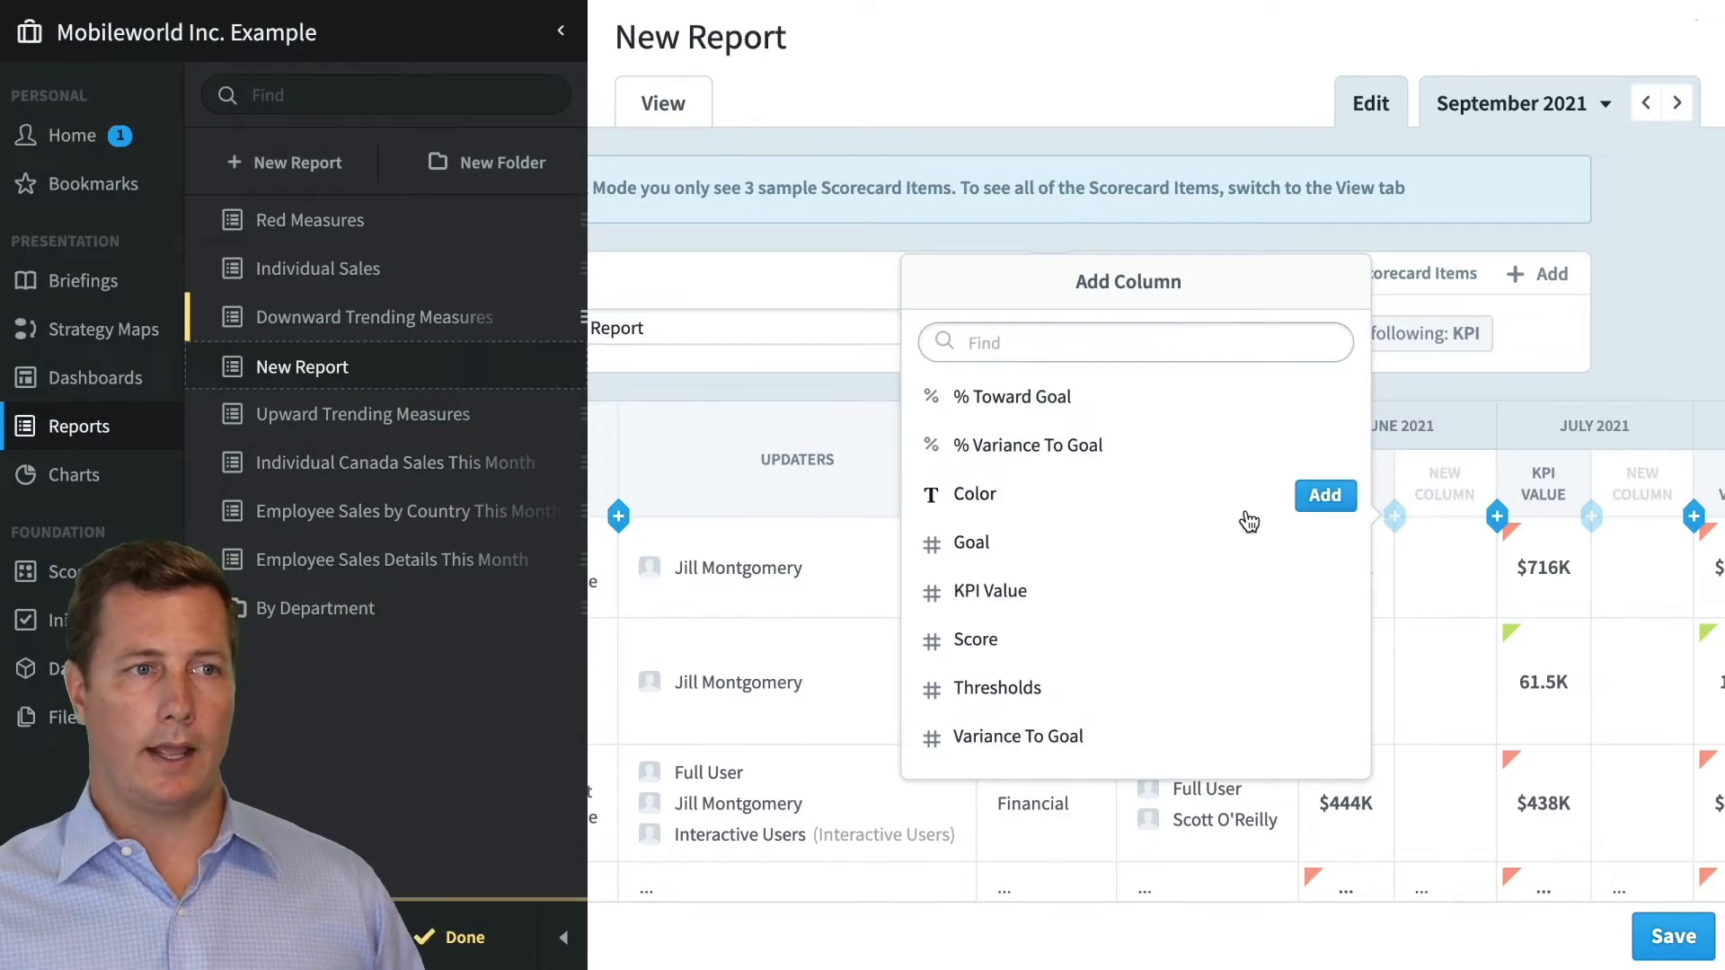
{"action": "left_click", "coordinate": [1323, 546]}
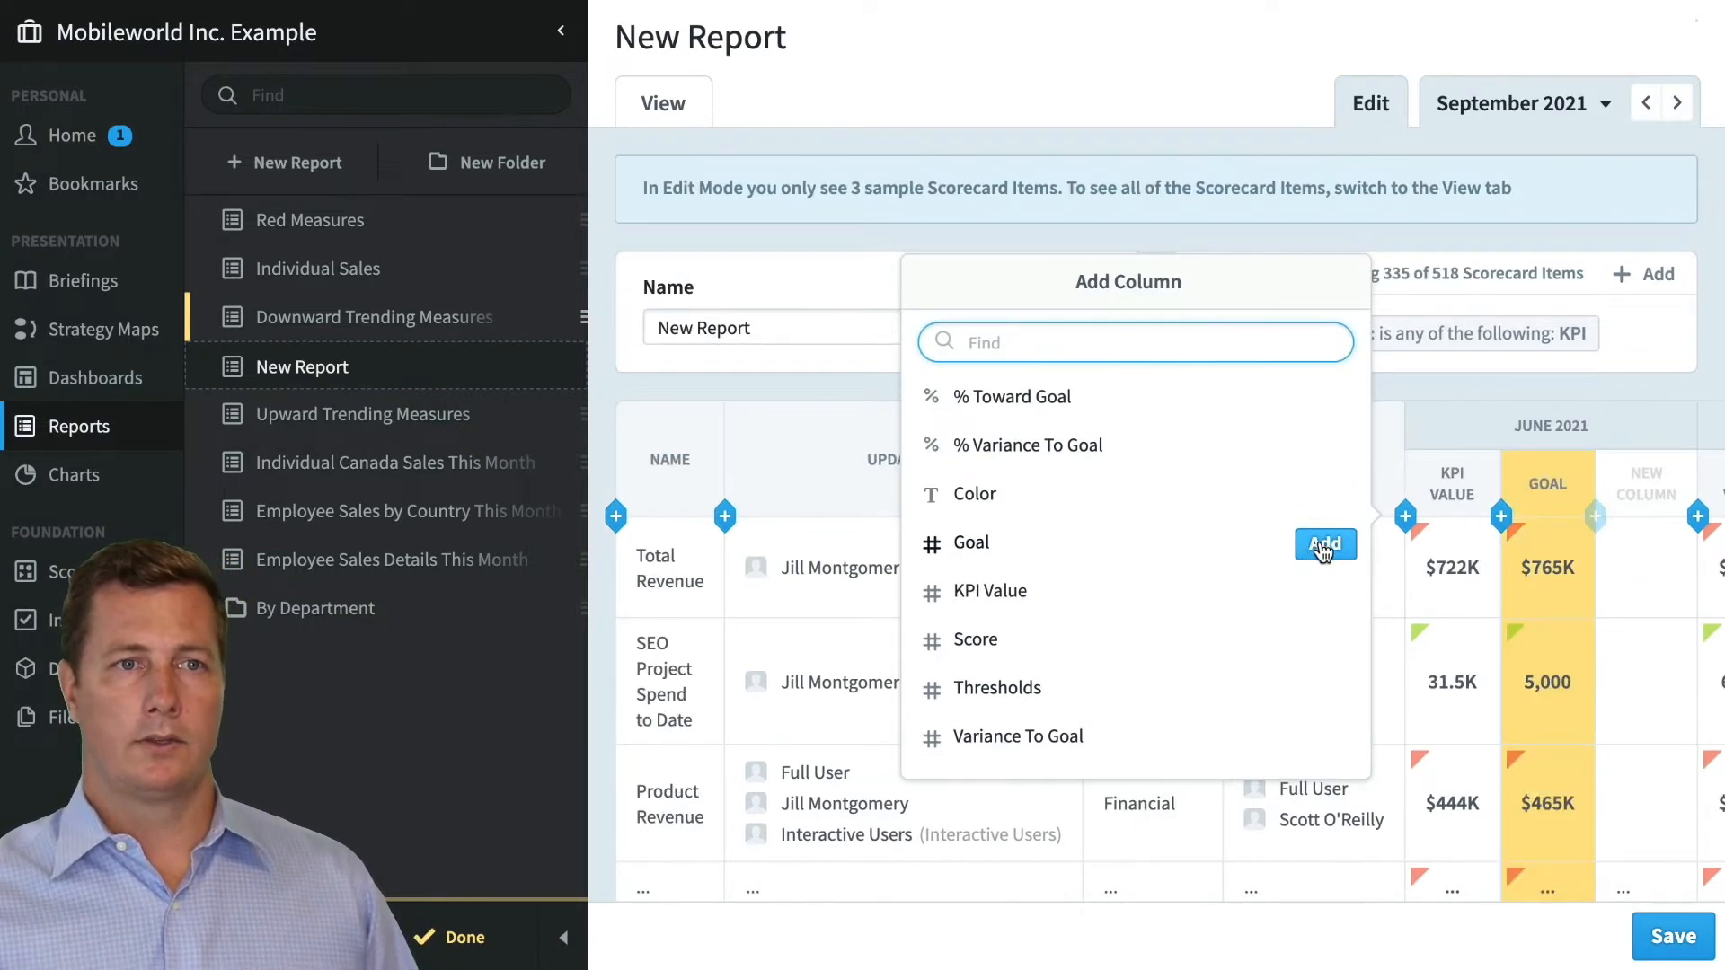
{"action": "left_click", "coordinate": [1391, 390]}
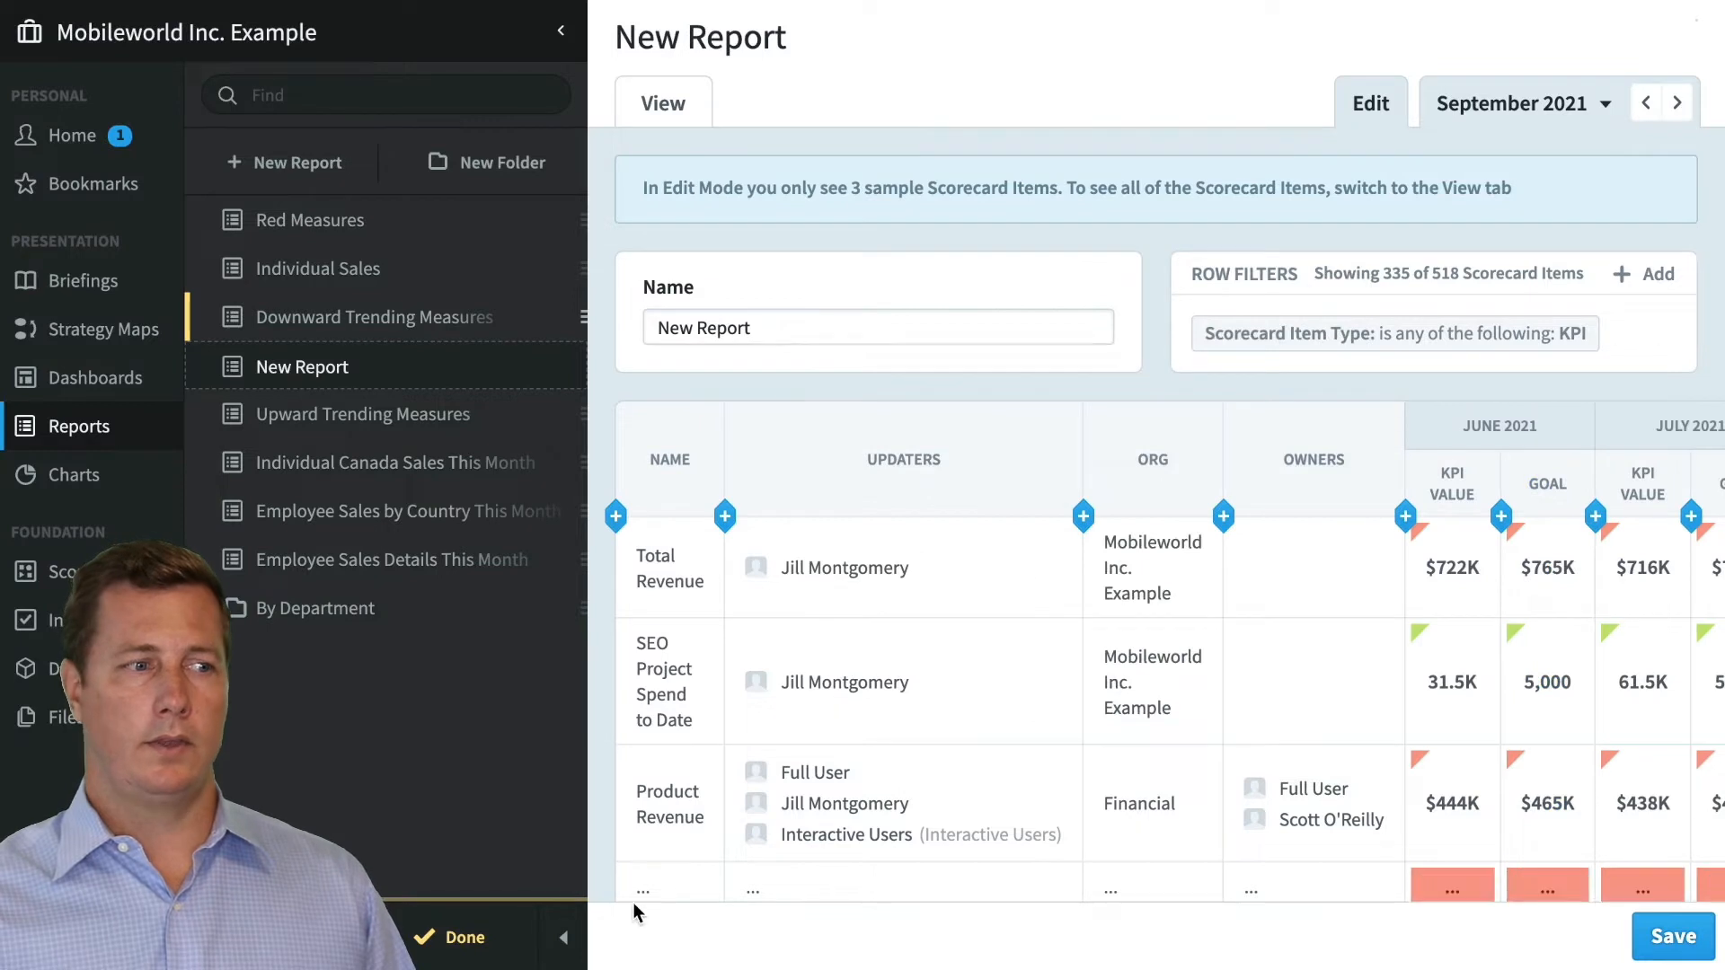
Step: Collapse the report list and rearrange the repeating headers so the months are grouped under KPI Value and Goal
{"action": "left_click", "coordinate": [566, 937]}
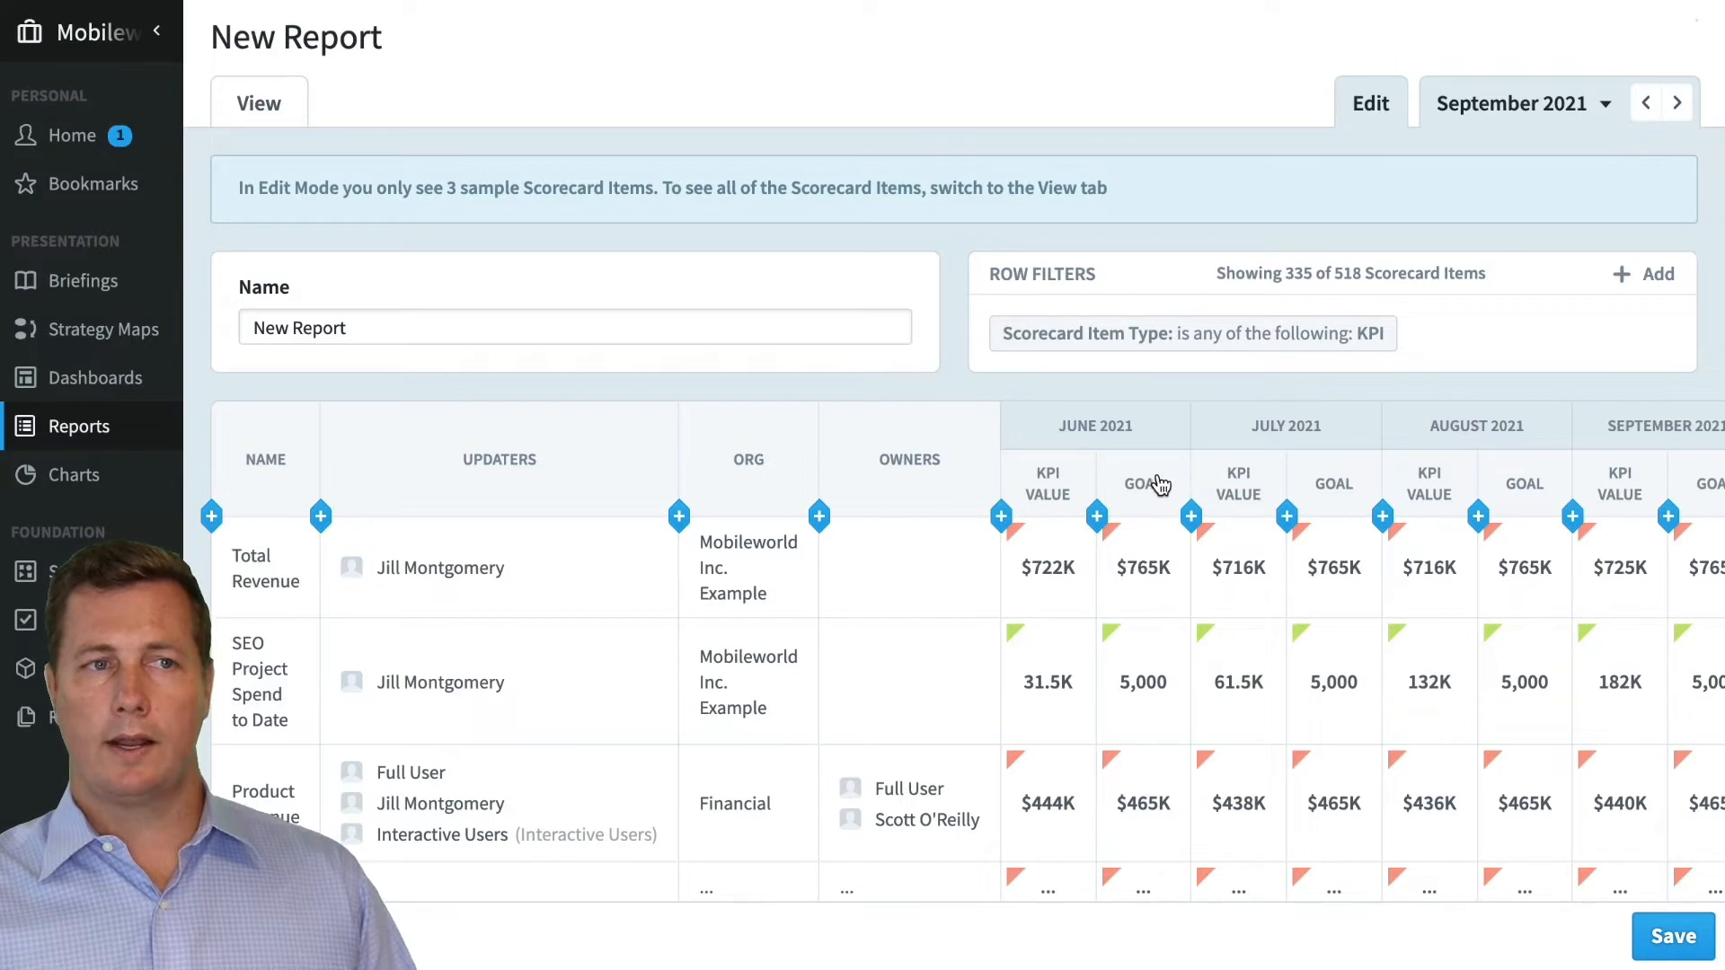
{"action": "mouse_move", "coordinate": [1159, 485]}
{"action": "left_mouse_down"}
{"action": "mouse_move", "coordinate": [1013, 482]}
{"action": "mouse_move", "coordinate": [1059, 415]}
{"action": "left_mouse_up"}
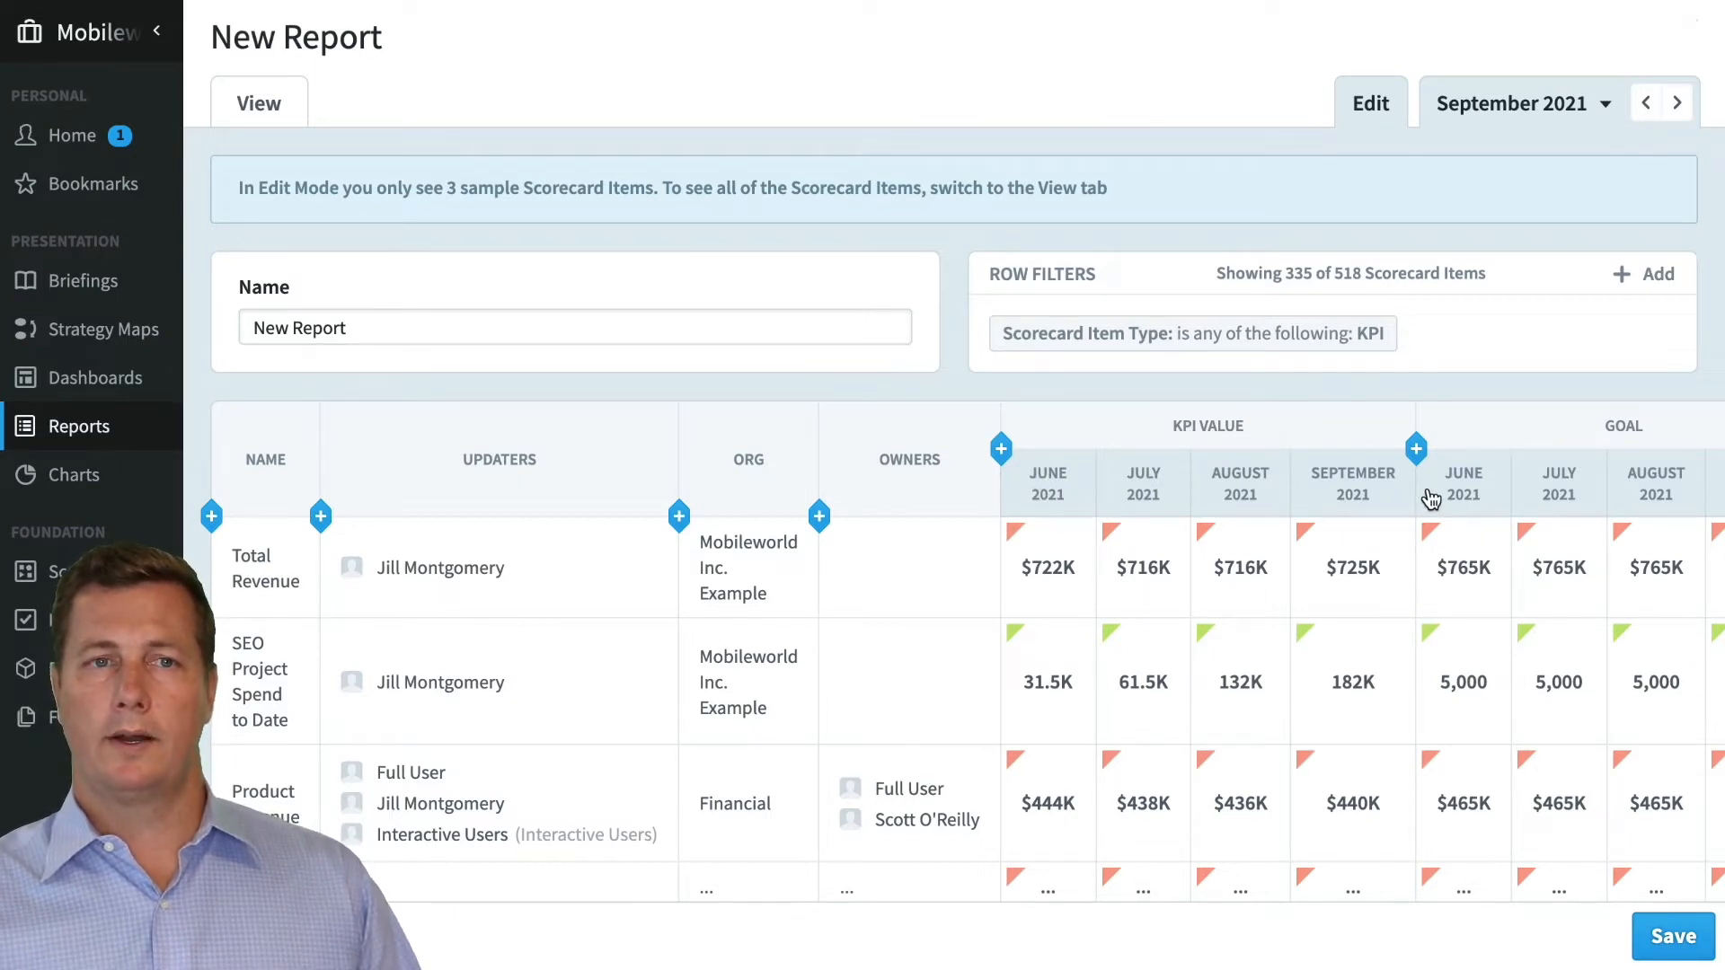
Step: Delete the Goal column from the report
{"action": "left_click", "coordinate": [1652, 424]}
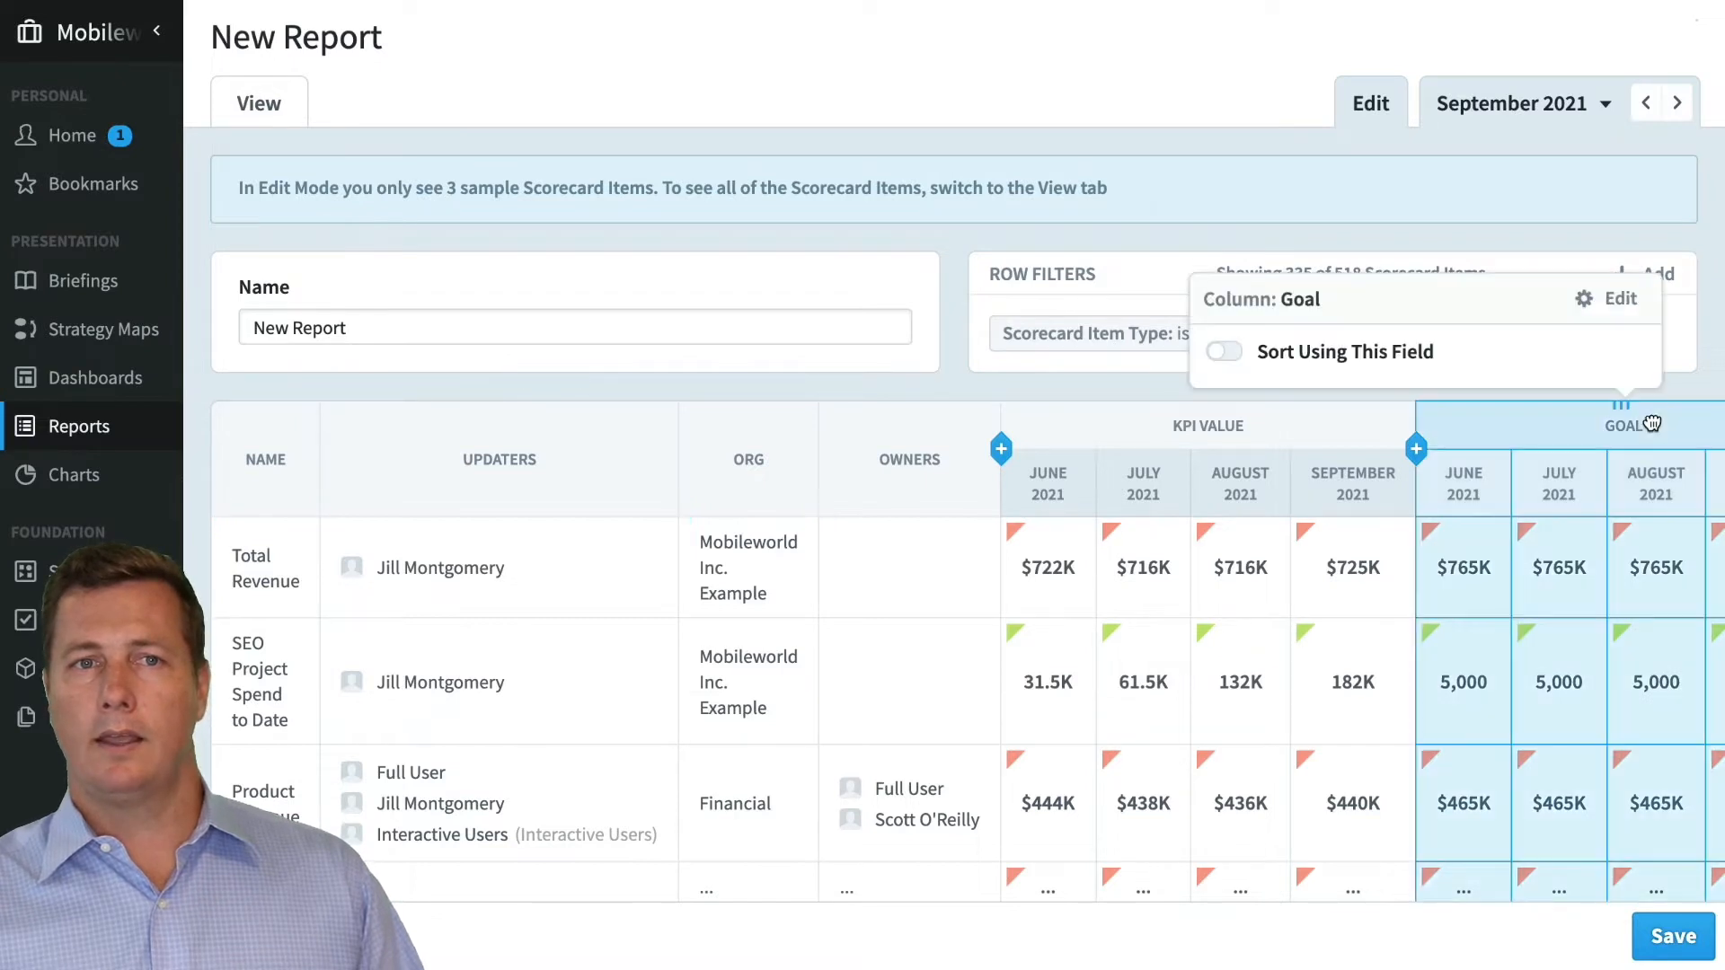
{"action": "left_click", "coordinate": [1615, 314]}
{"action": "left_click", "coordinate": [1437, 509]}
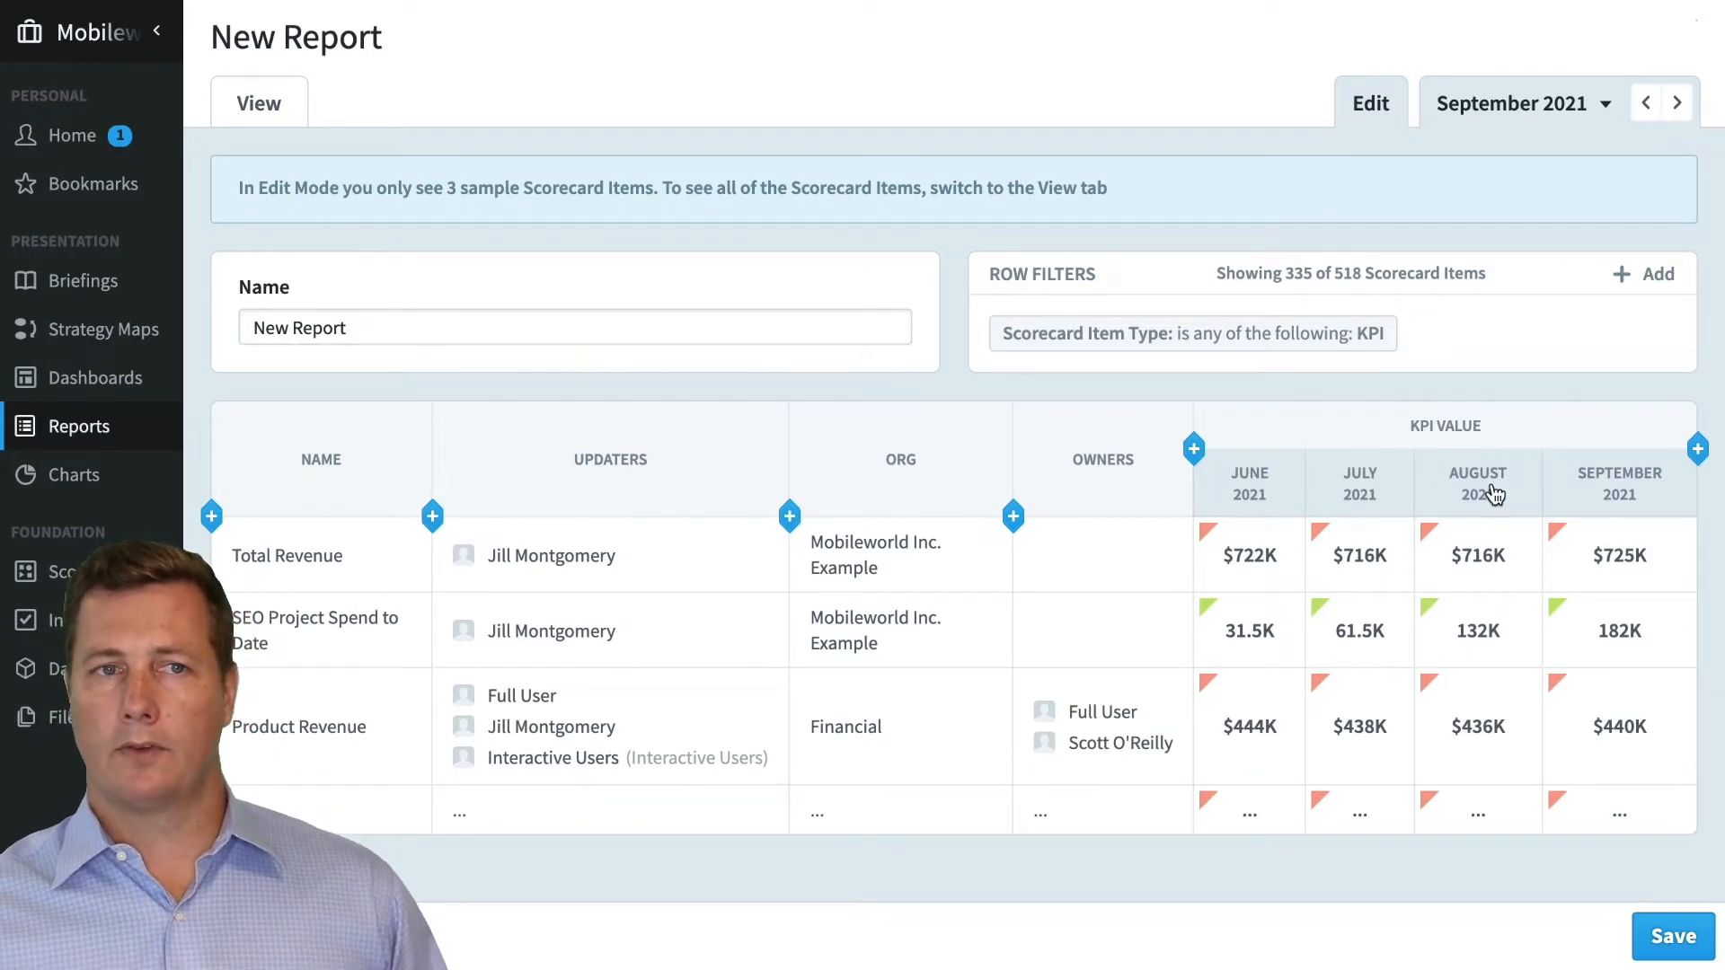
Step: Hide the KPI Value header above the month columns, preview the full report, and return to editing
{"action": "left_click", "coordinate": [1450, 431]}
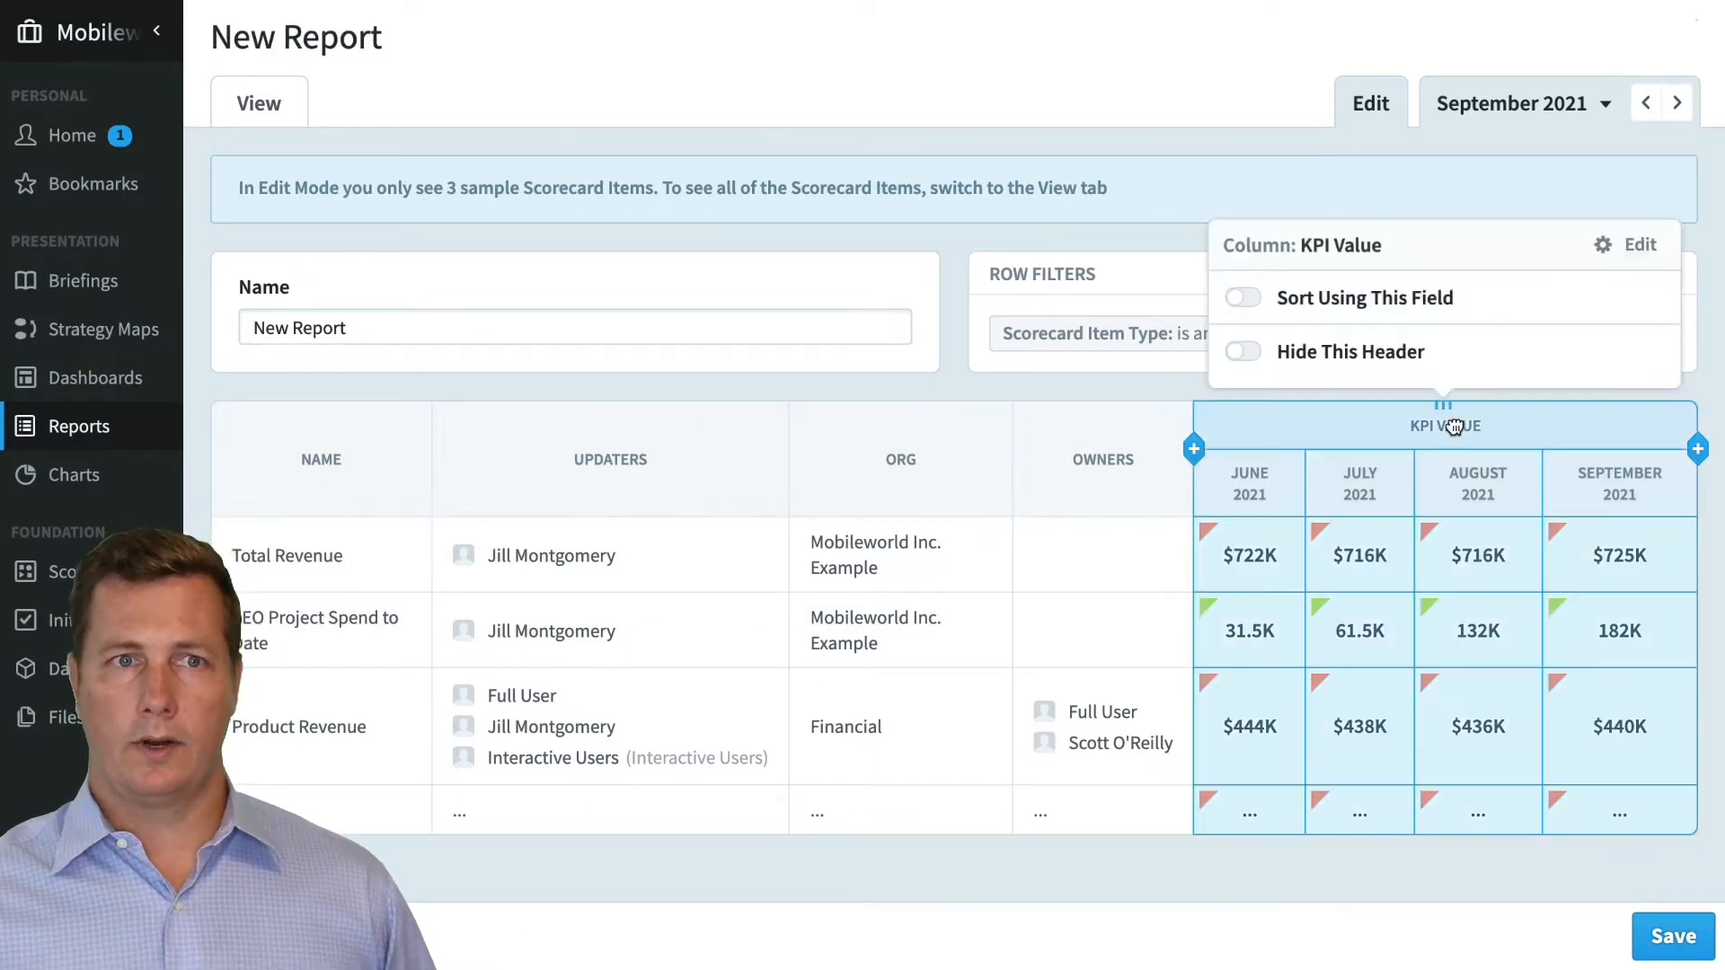
{"action": "left_click", "coordinate": [1245, 351]}
{"action": "left_click", "coordinate": [1139, 375]}
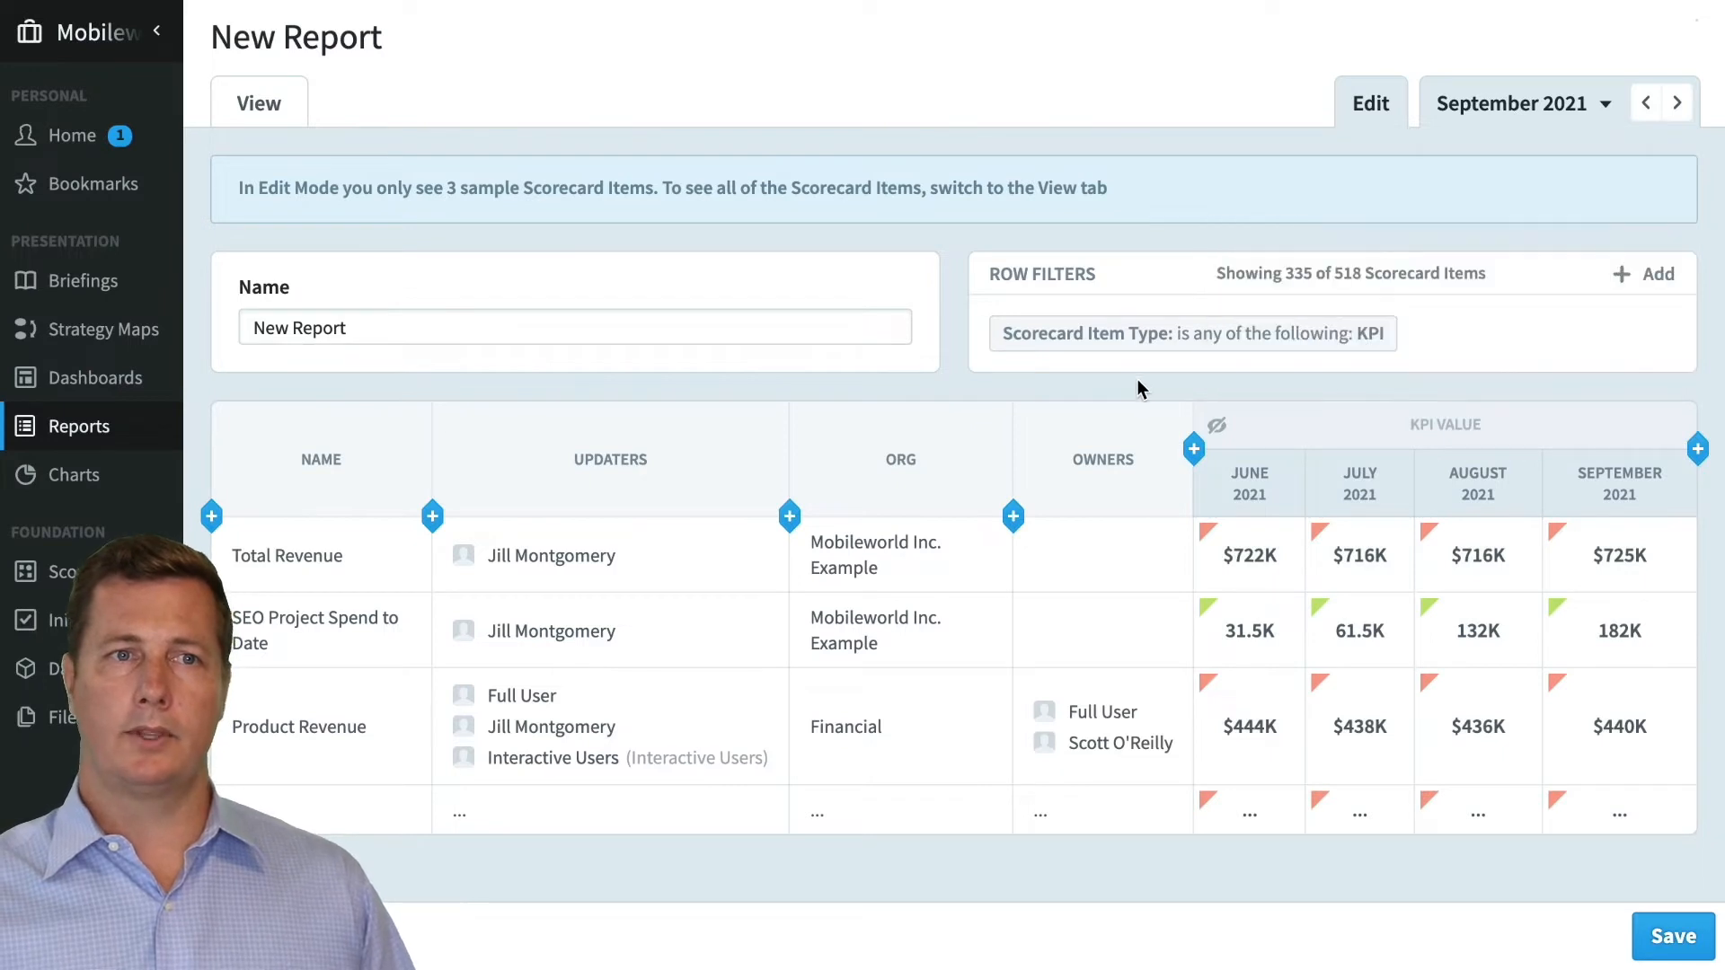
{"action": "left_click", "coordinate": [275, 106]}
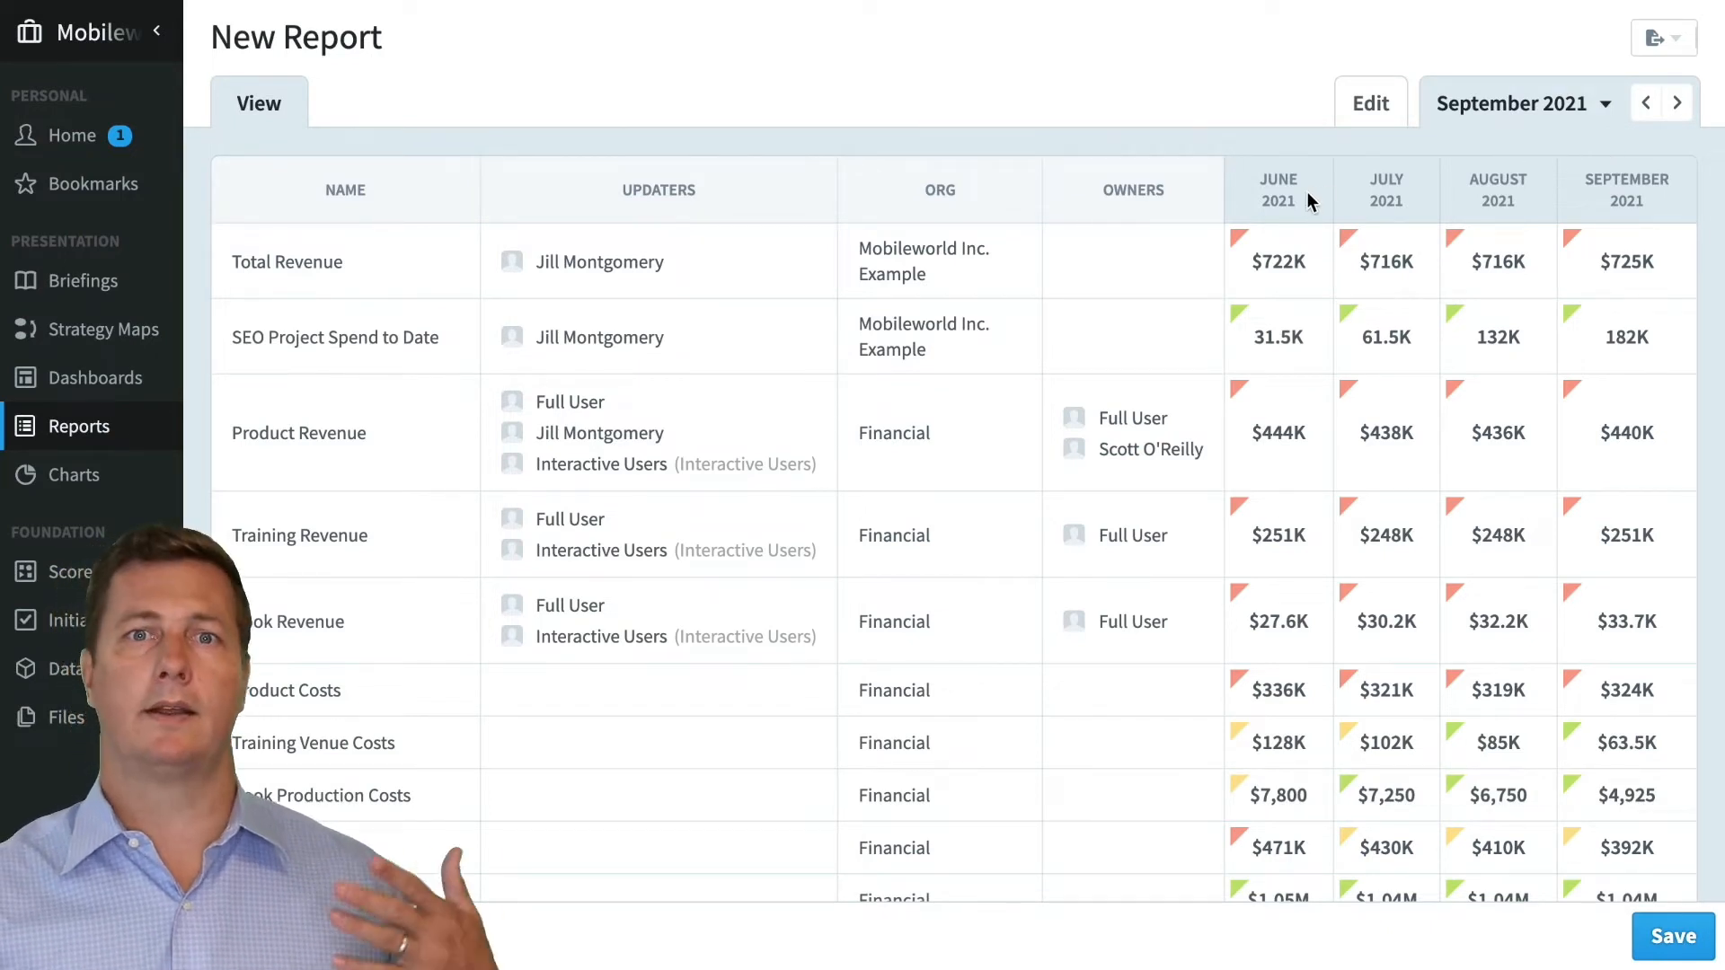
{"action": "left_click", "coordinate": [1348, 114]}
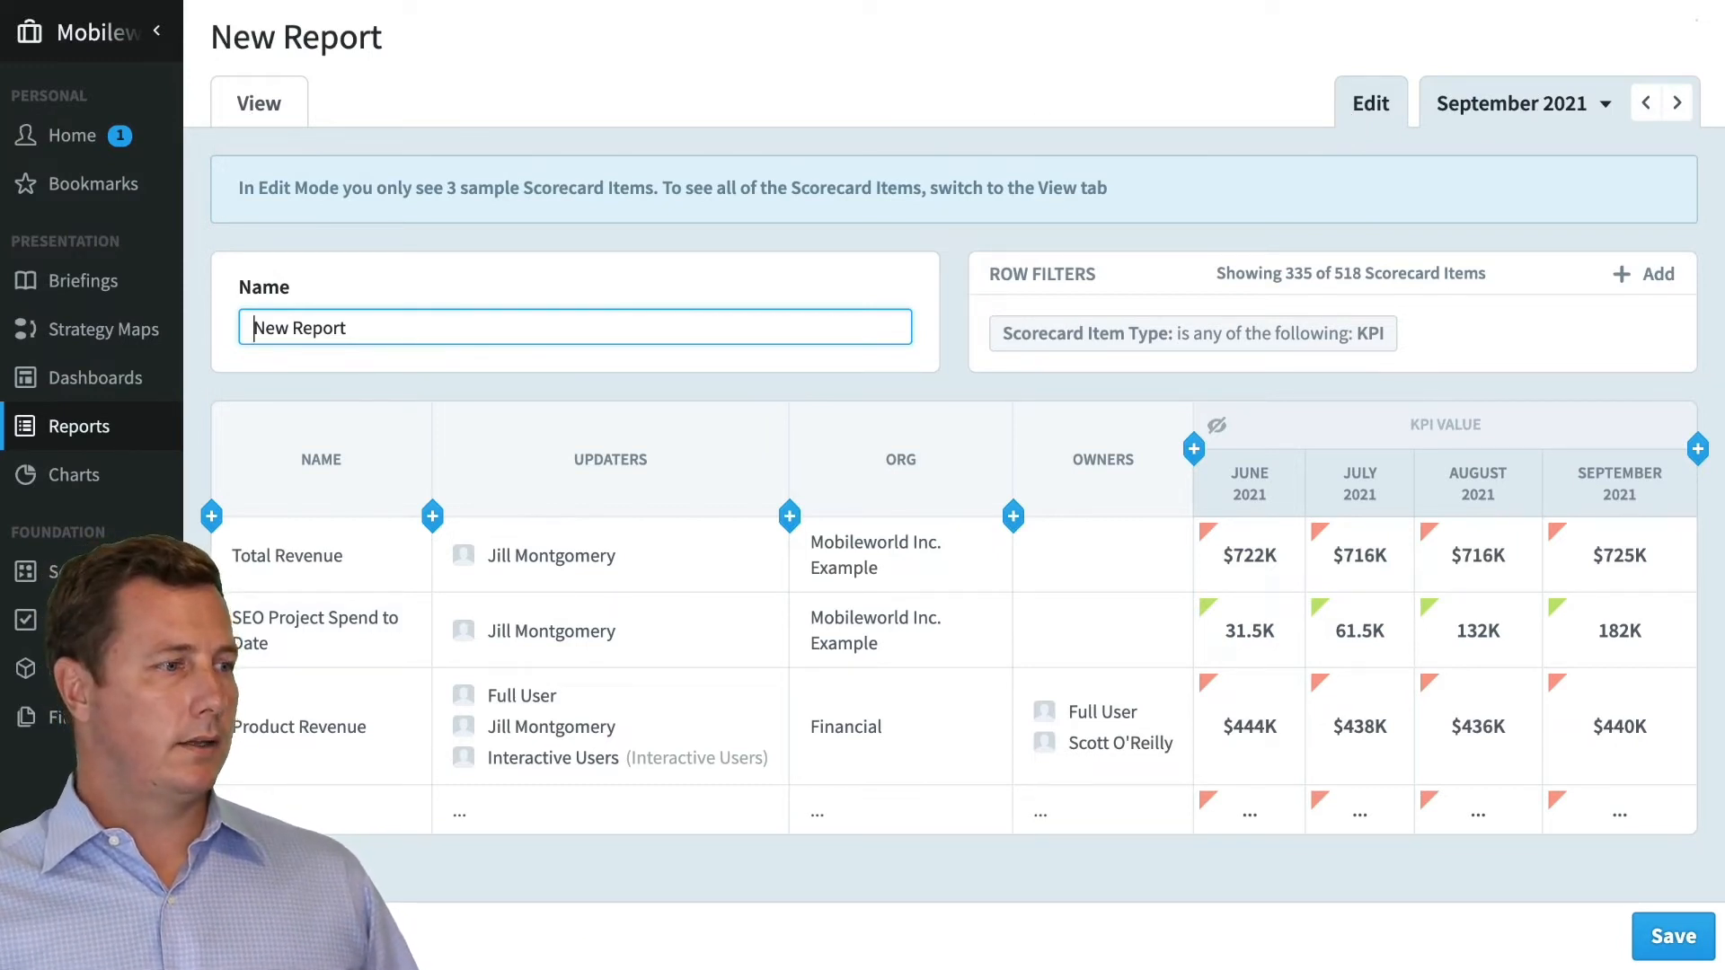
Step: Discard the unsaved scorecard report, create a new Initiatives report, and collapse the report list
{"action": "left_click", "coordinate": [79, 426]}
{"action": "left_click", "coordinate": [301, 165]}
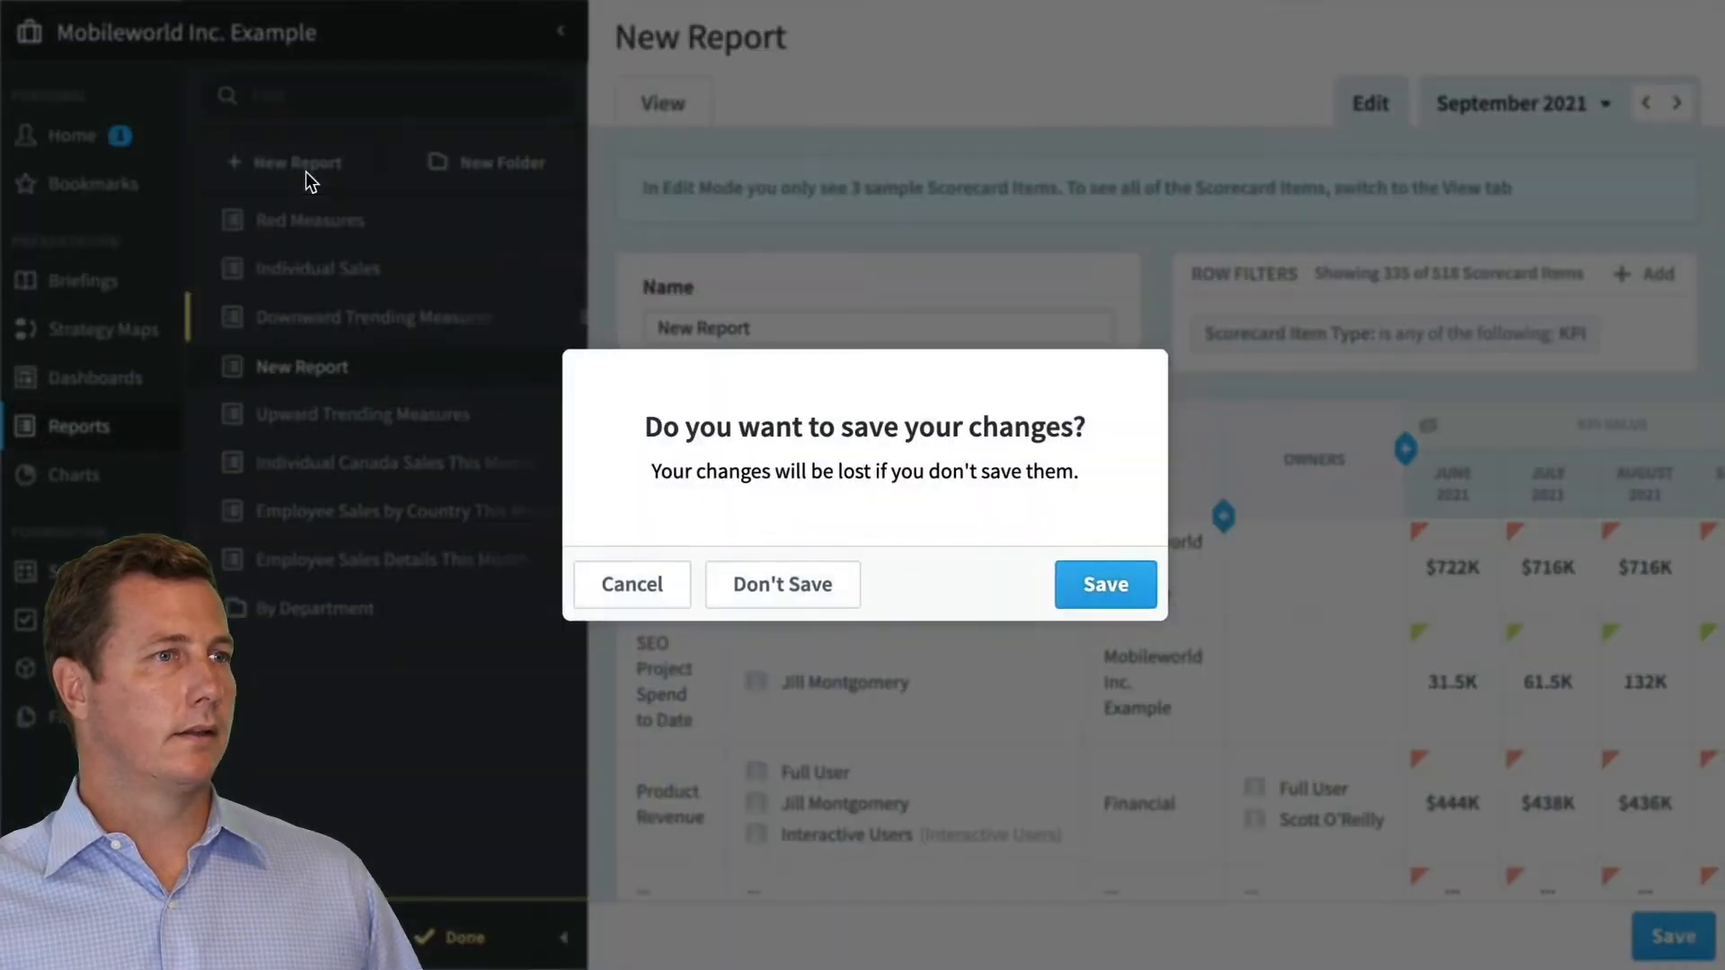
{"action": "left_click", "coordinate": [783, 582]}
{"action": "left_click", "coordinate": [794, 481]}
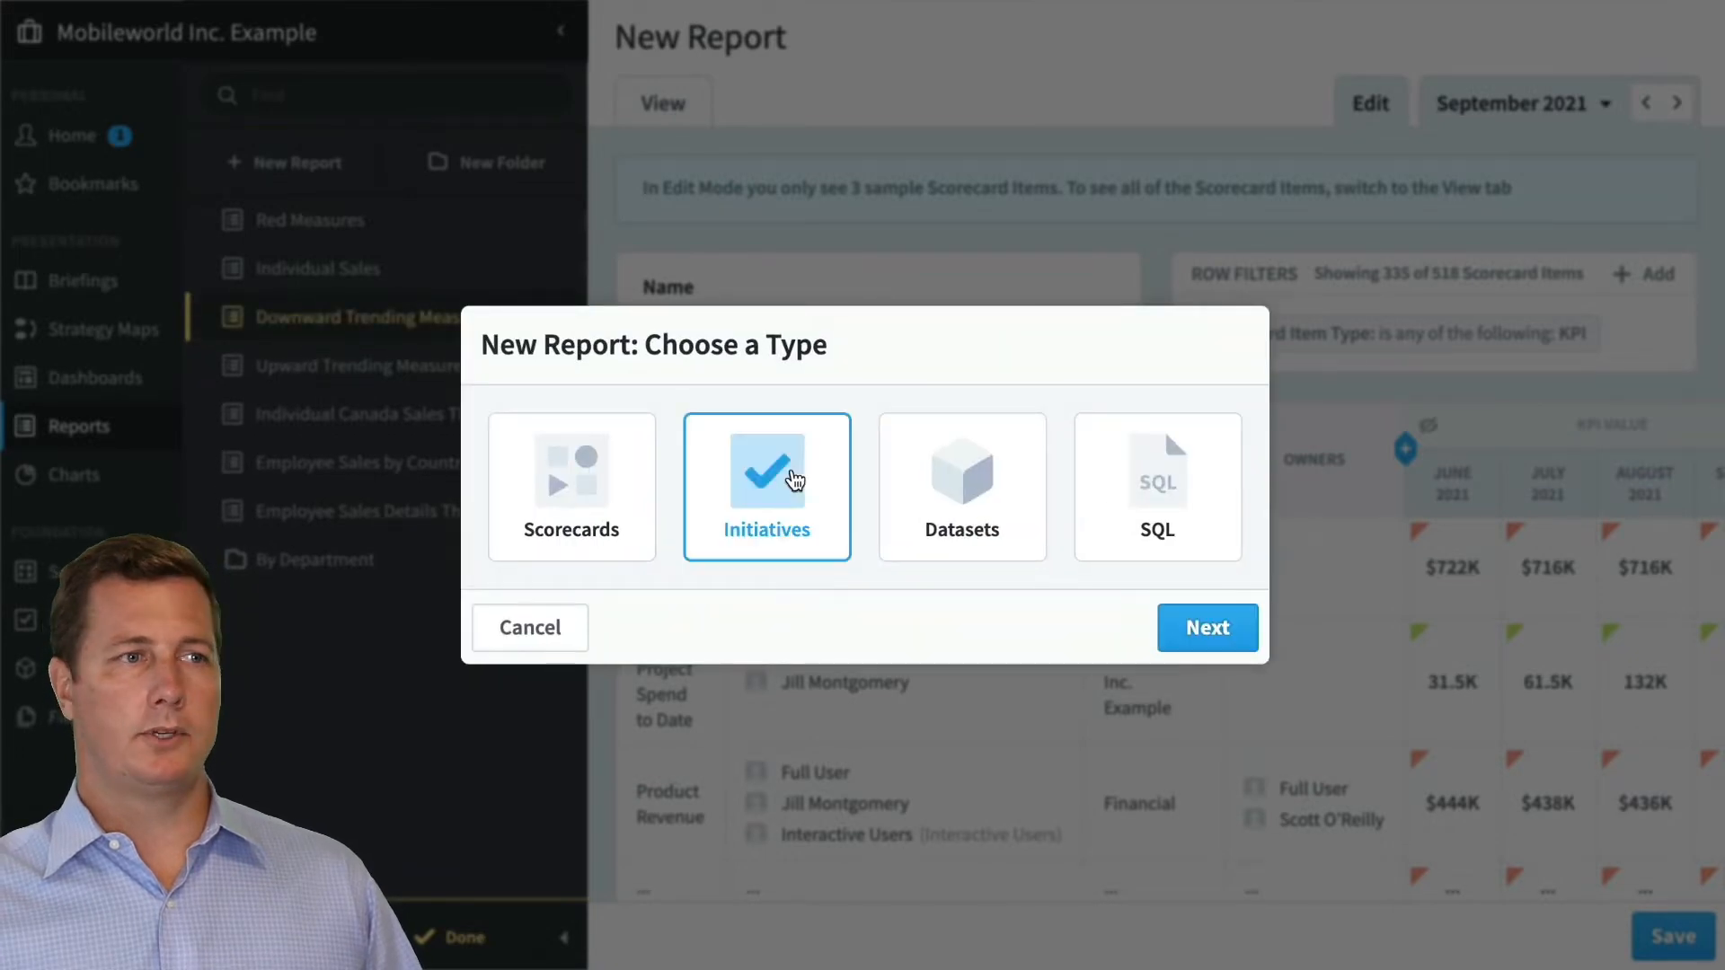
{"action": "left_click", "coordinate": [1170, 624]}
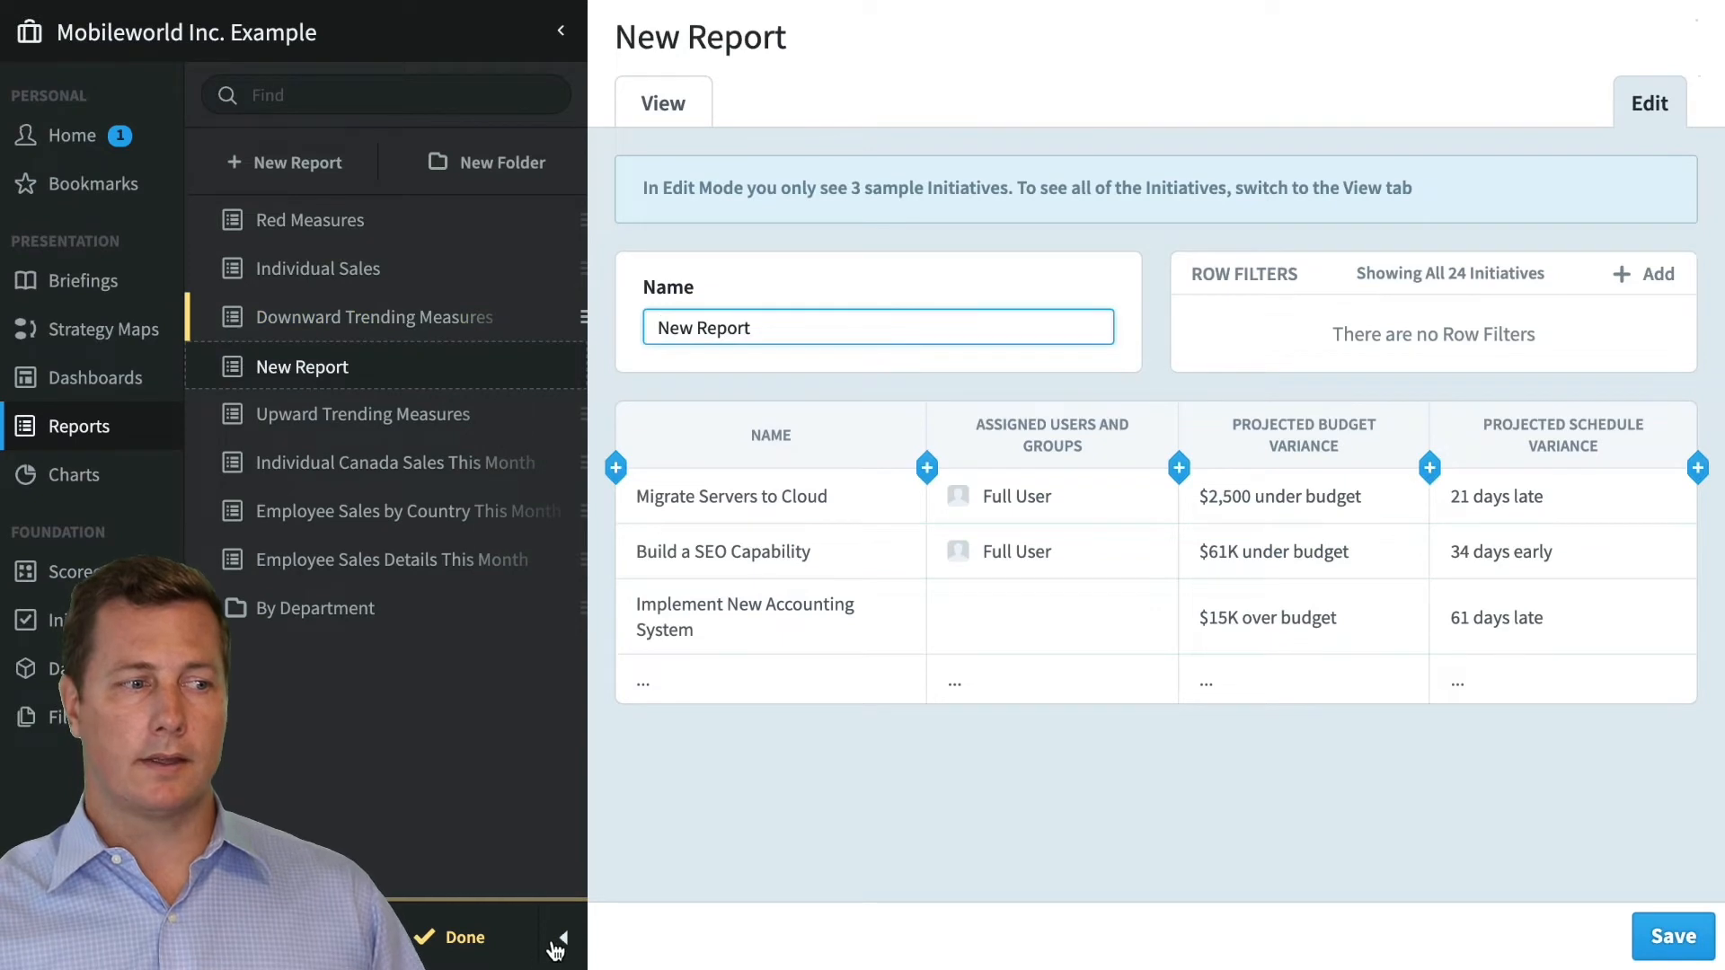
{"action": "left_click", "coordinate": [562, 937]}
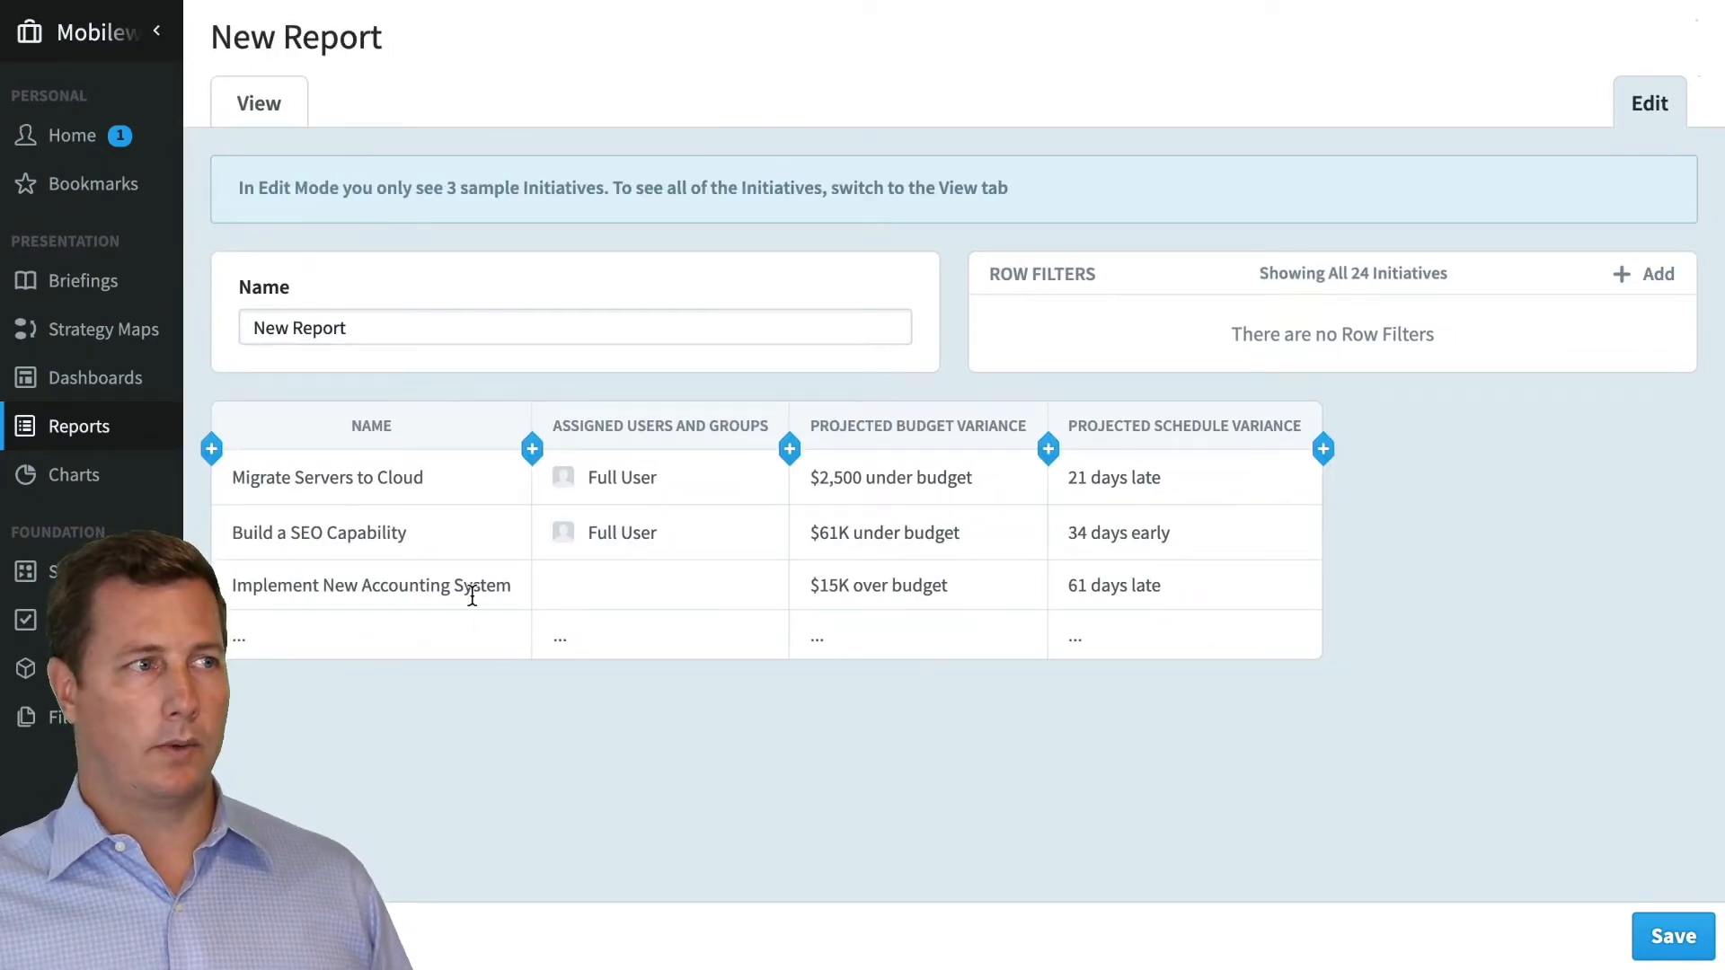
Step: Add Budget Remaining and Completion Date columns directly after the Name column
{"action": "left_click", "coordinate": [532, 448]}
{"action": "mouse_move", "coordinate": [412, 435]}
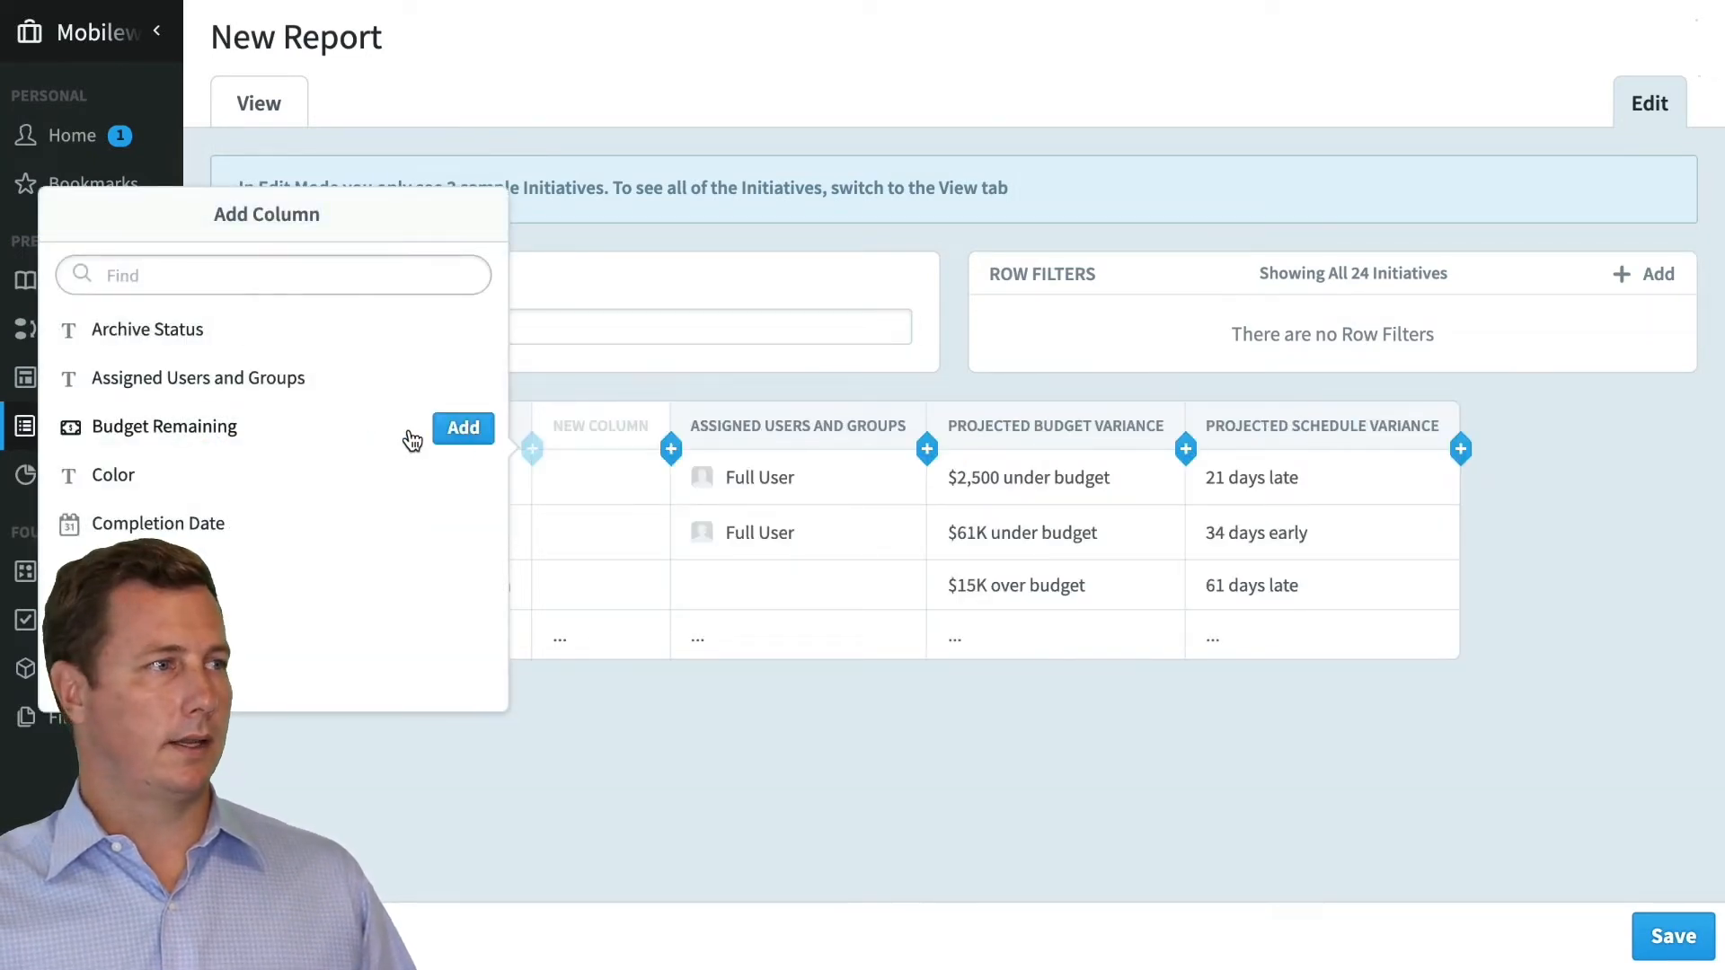
{"action": "left_click", "coordinate": [476, 437]}
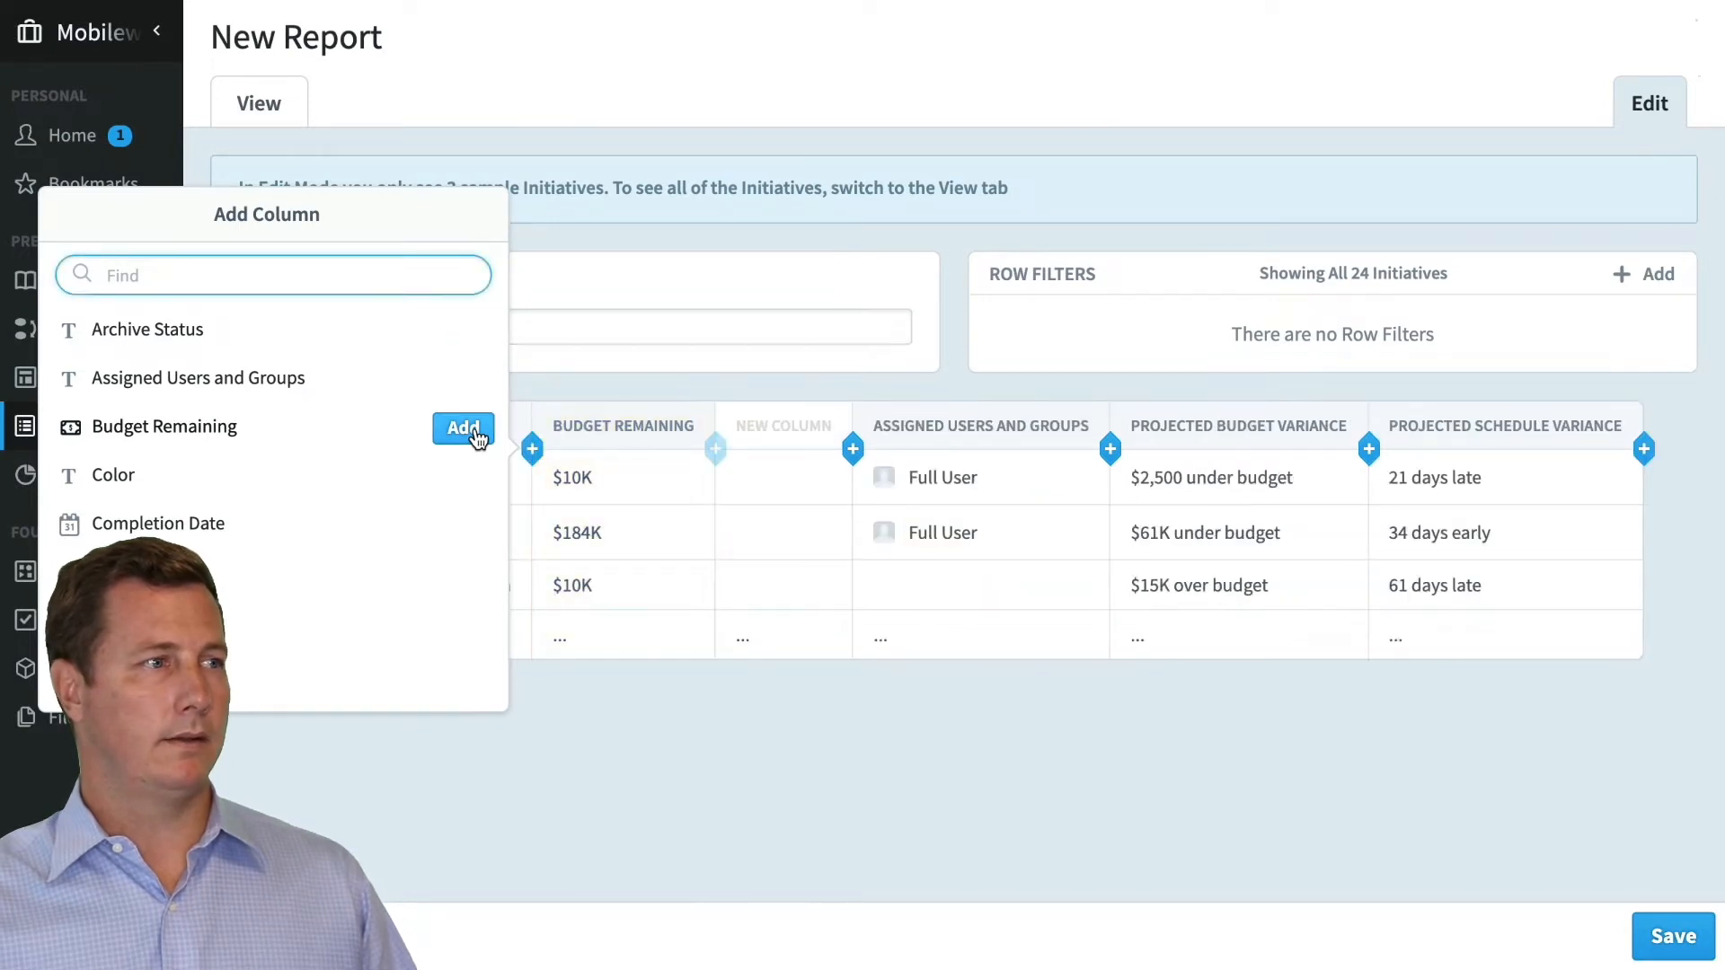
{"action": "left_click", "coordinate": [463, 525]}
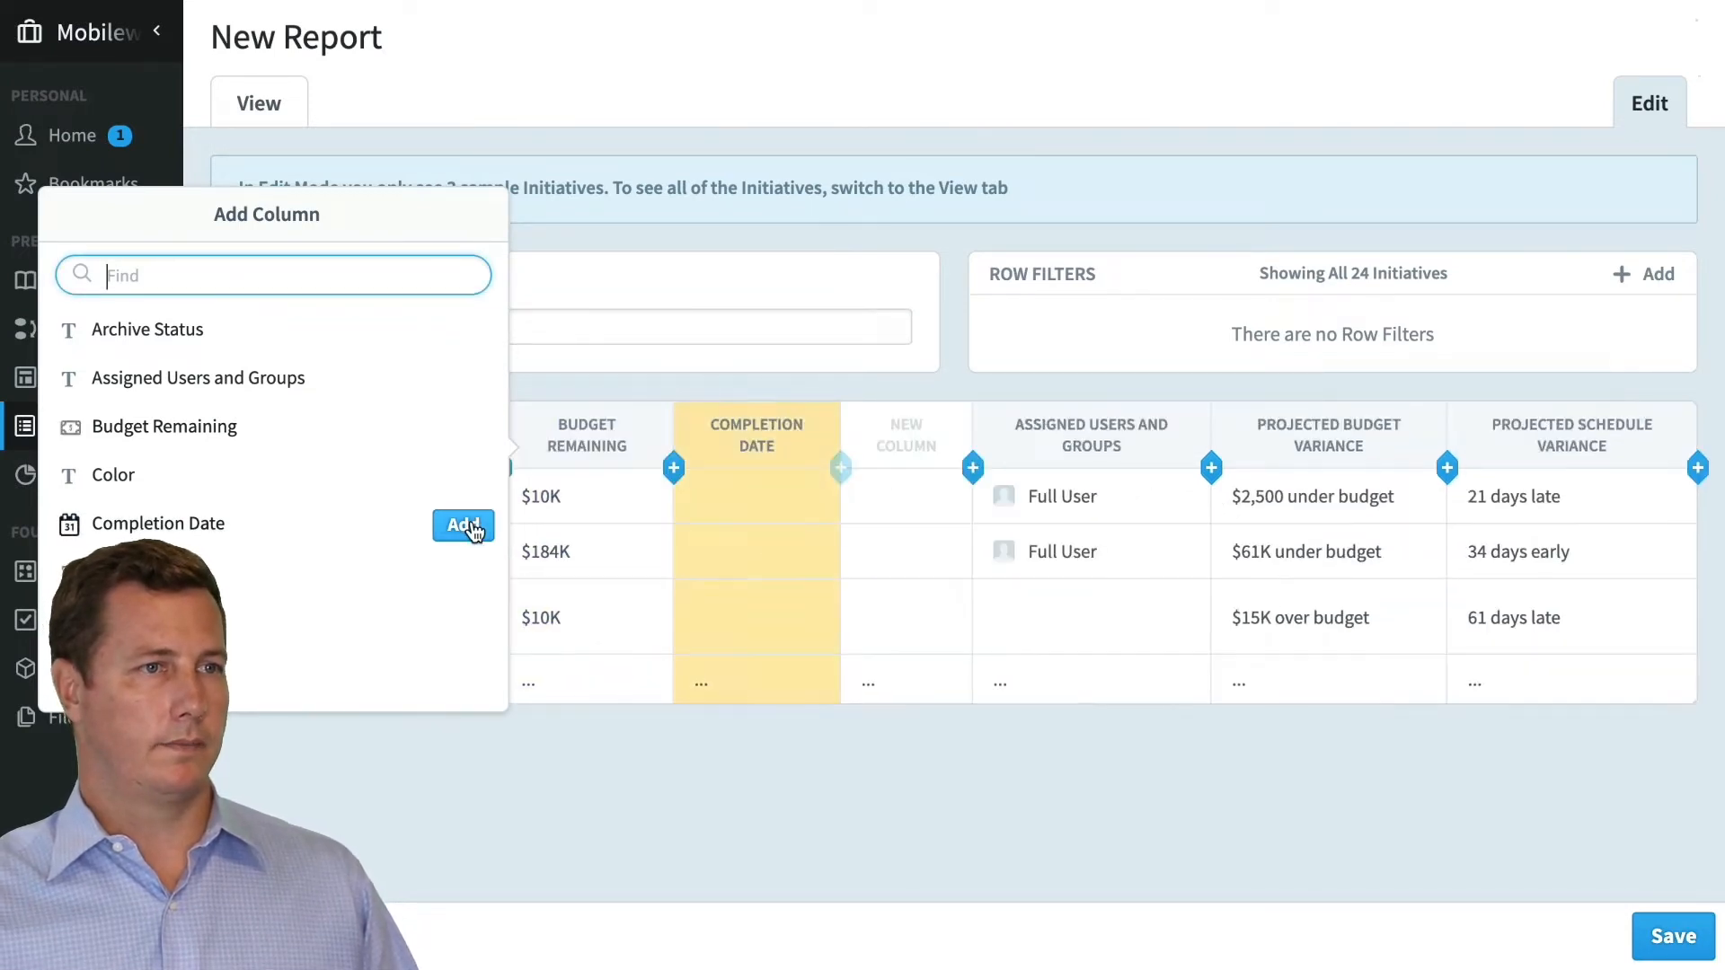
Step: Delete the Completion Date column and move Budget Remaining after Assigned Users and Groups
{"action": "left_click", "coordinate": [771, 421]}
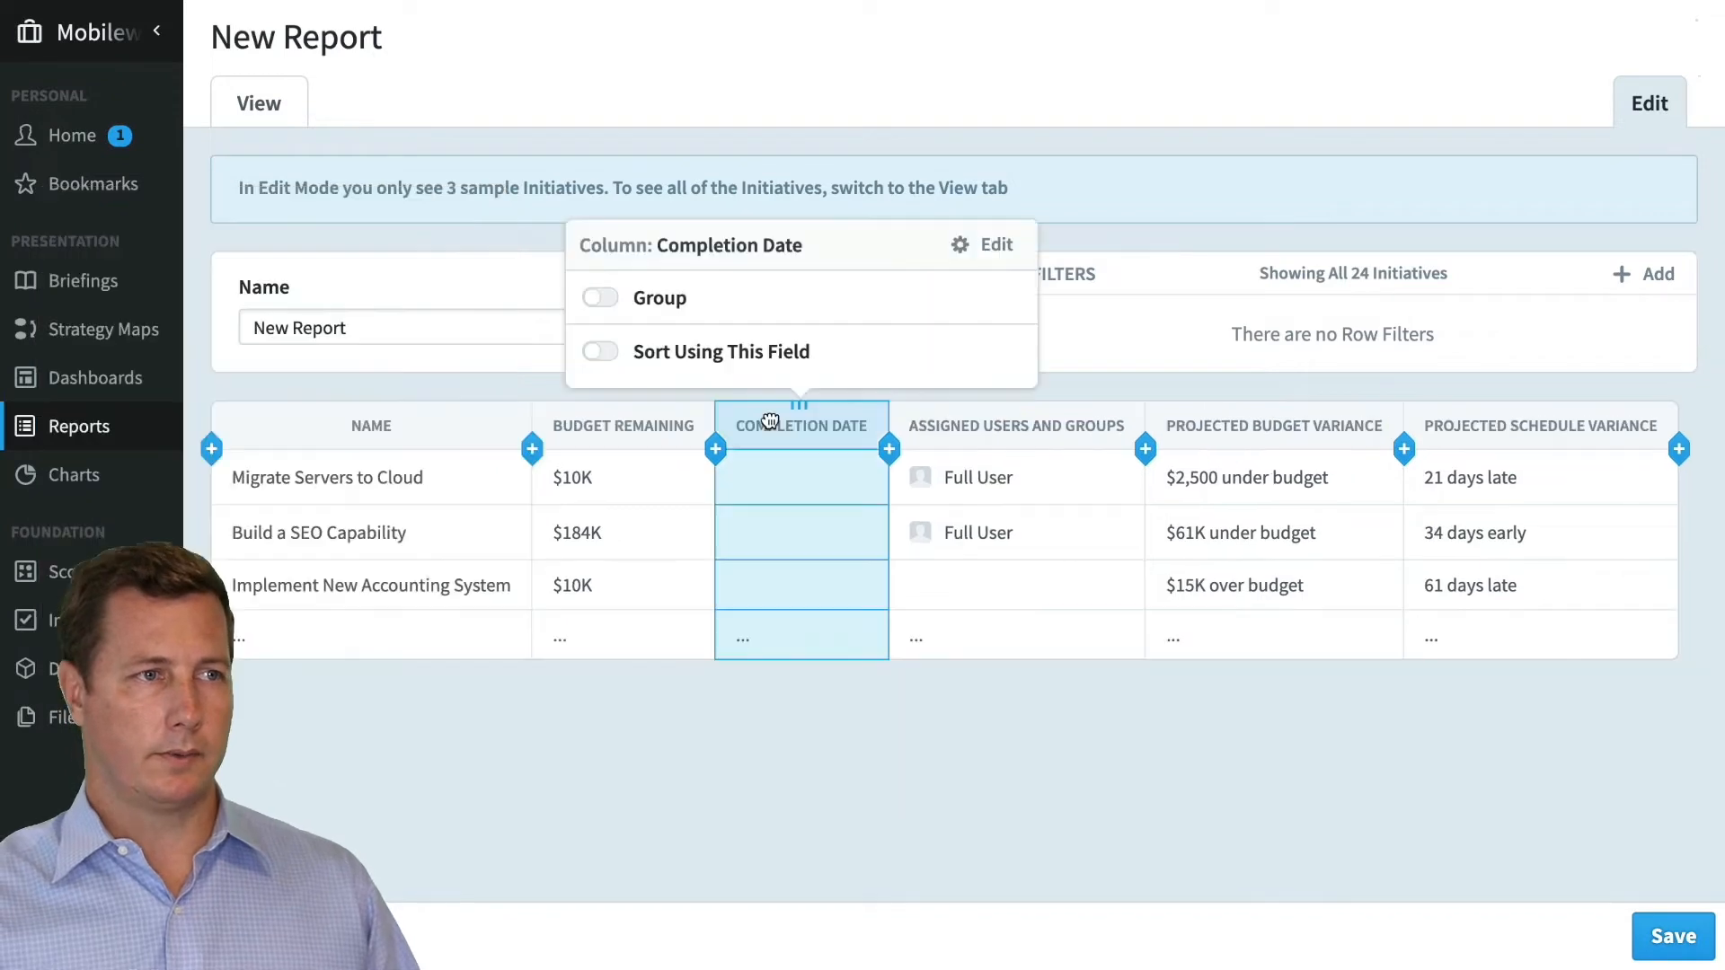
{"action": "left_click", "coordinate": [997, 246]}
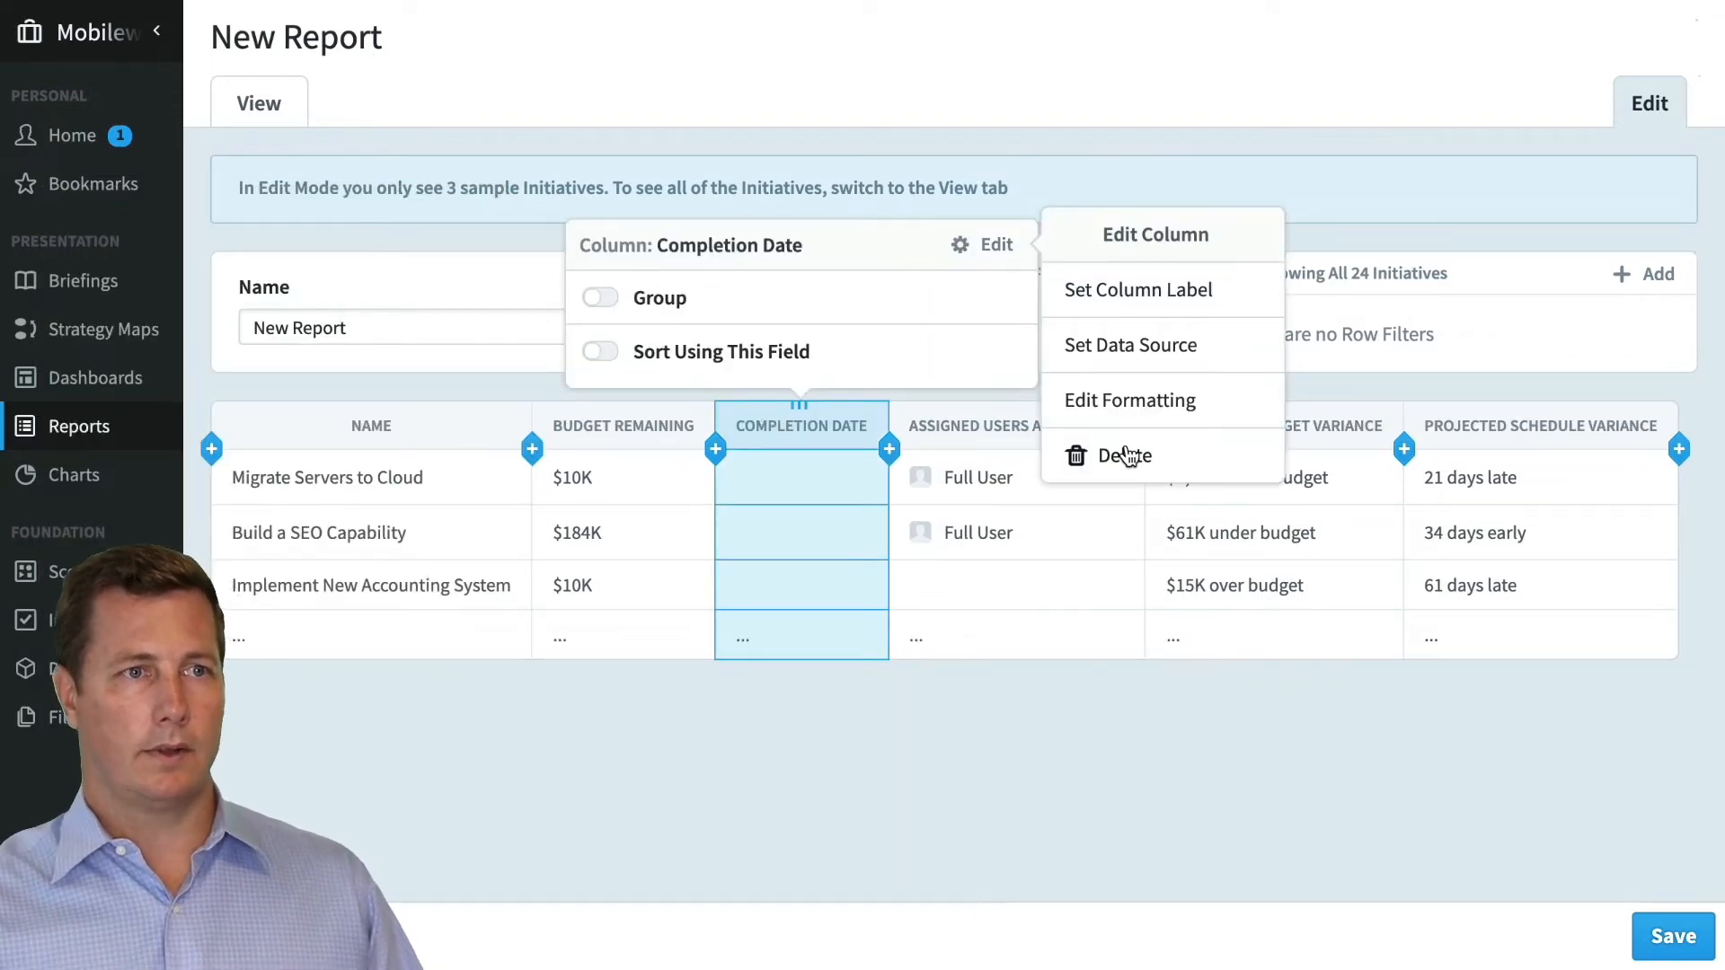
{"action": "left_click", "coordinate": [1123, 456]}
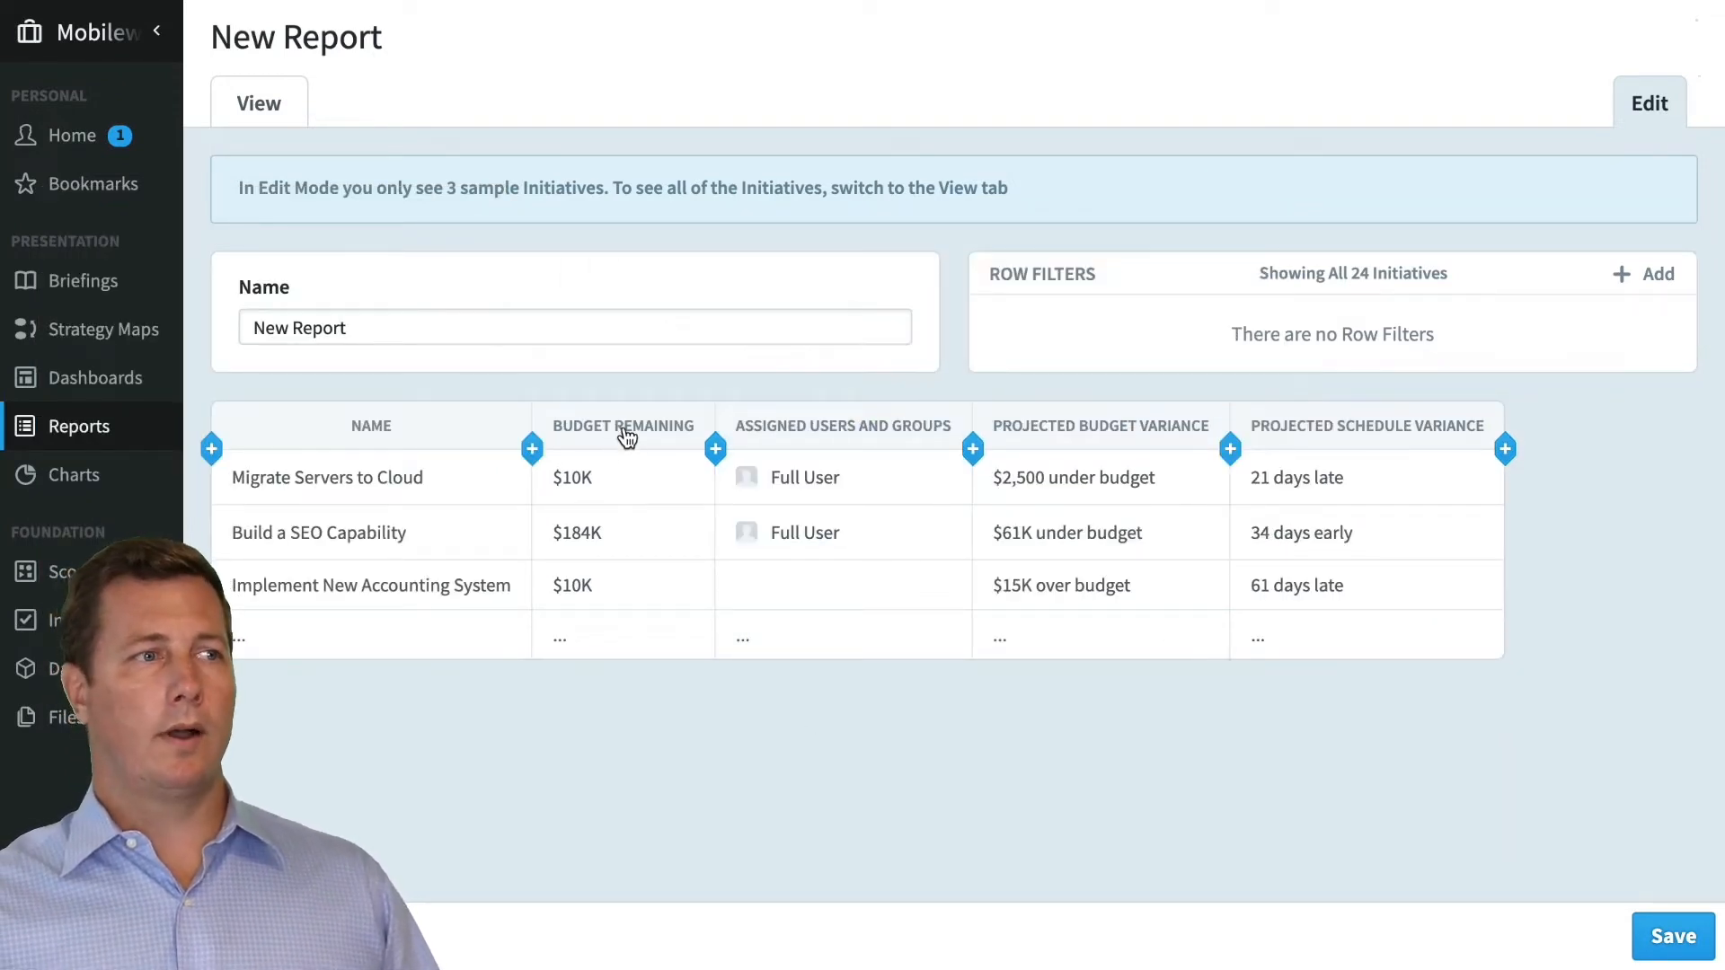
{"action": "left_click_drag", "start_coordinate": [626, 431], "coordinate": [942, 429]}
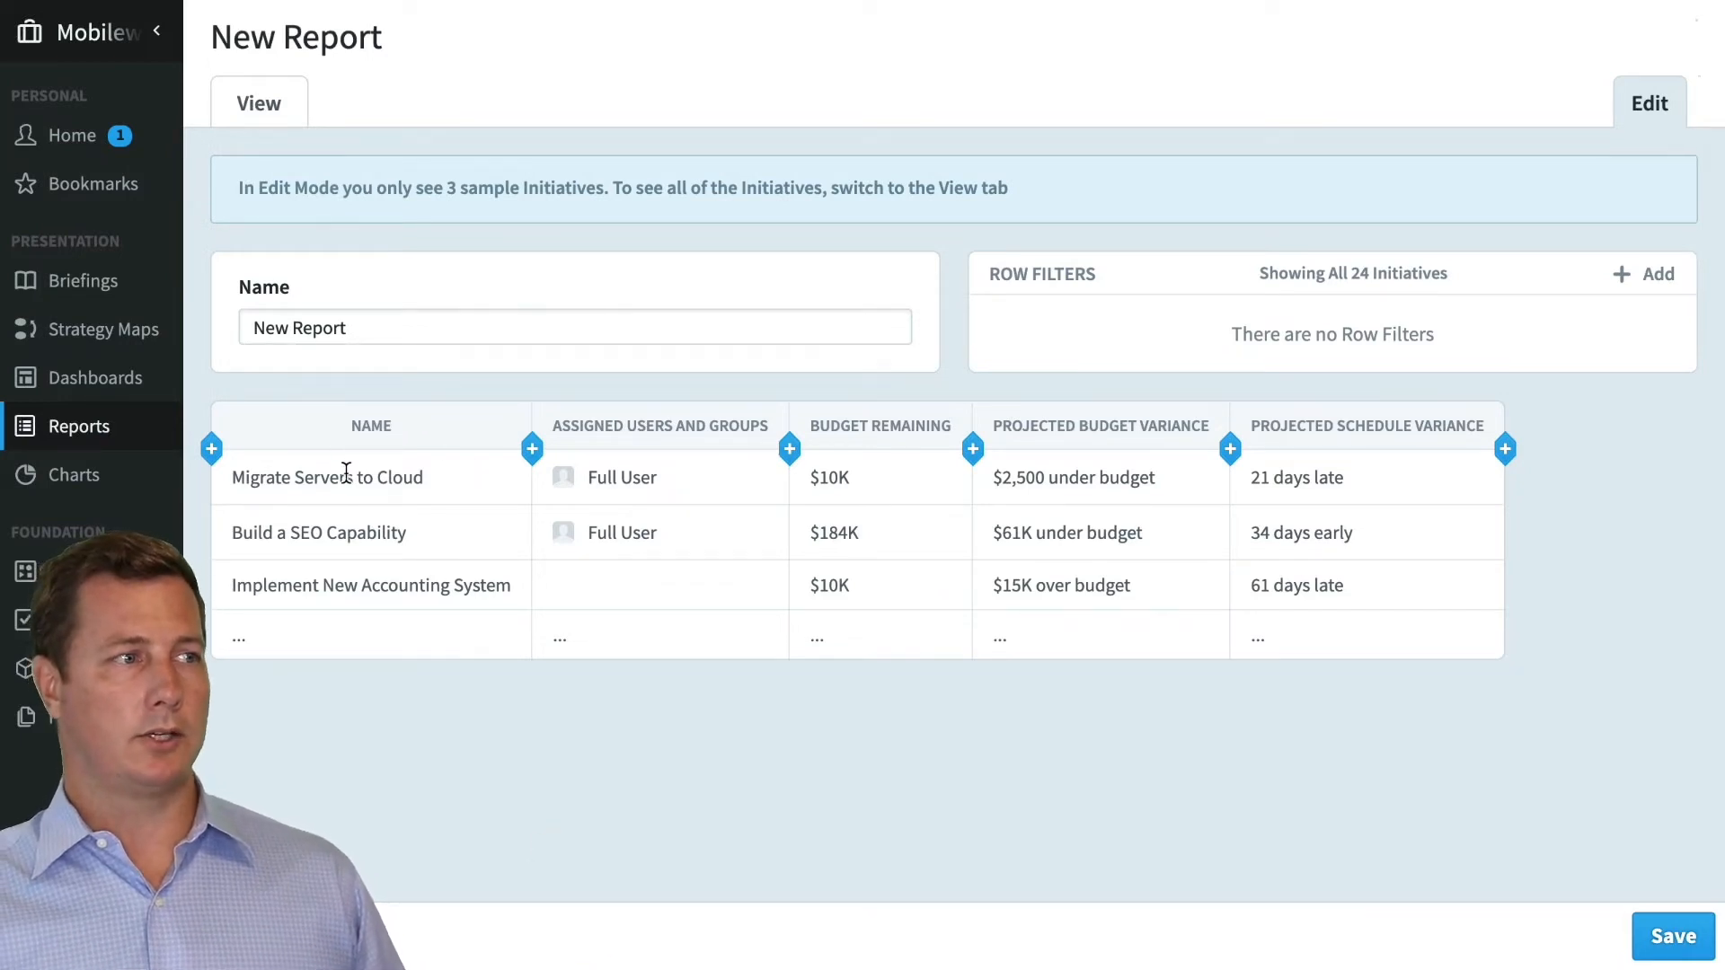
Step: Repeat Projected Budget Variance by calendar period and place Projected Schedule Variance before it within each repeating month
{"action": "mouse_move", "coordinate": [1080, 476]}
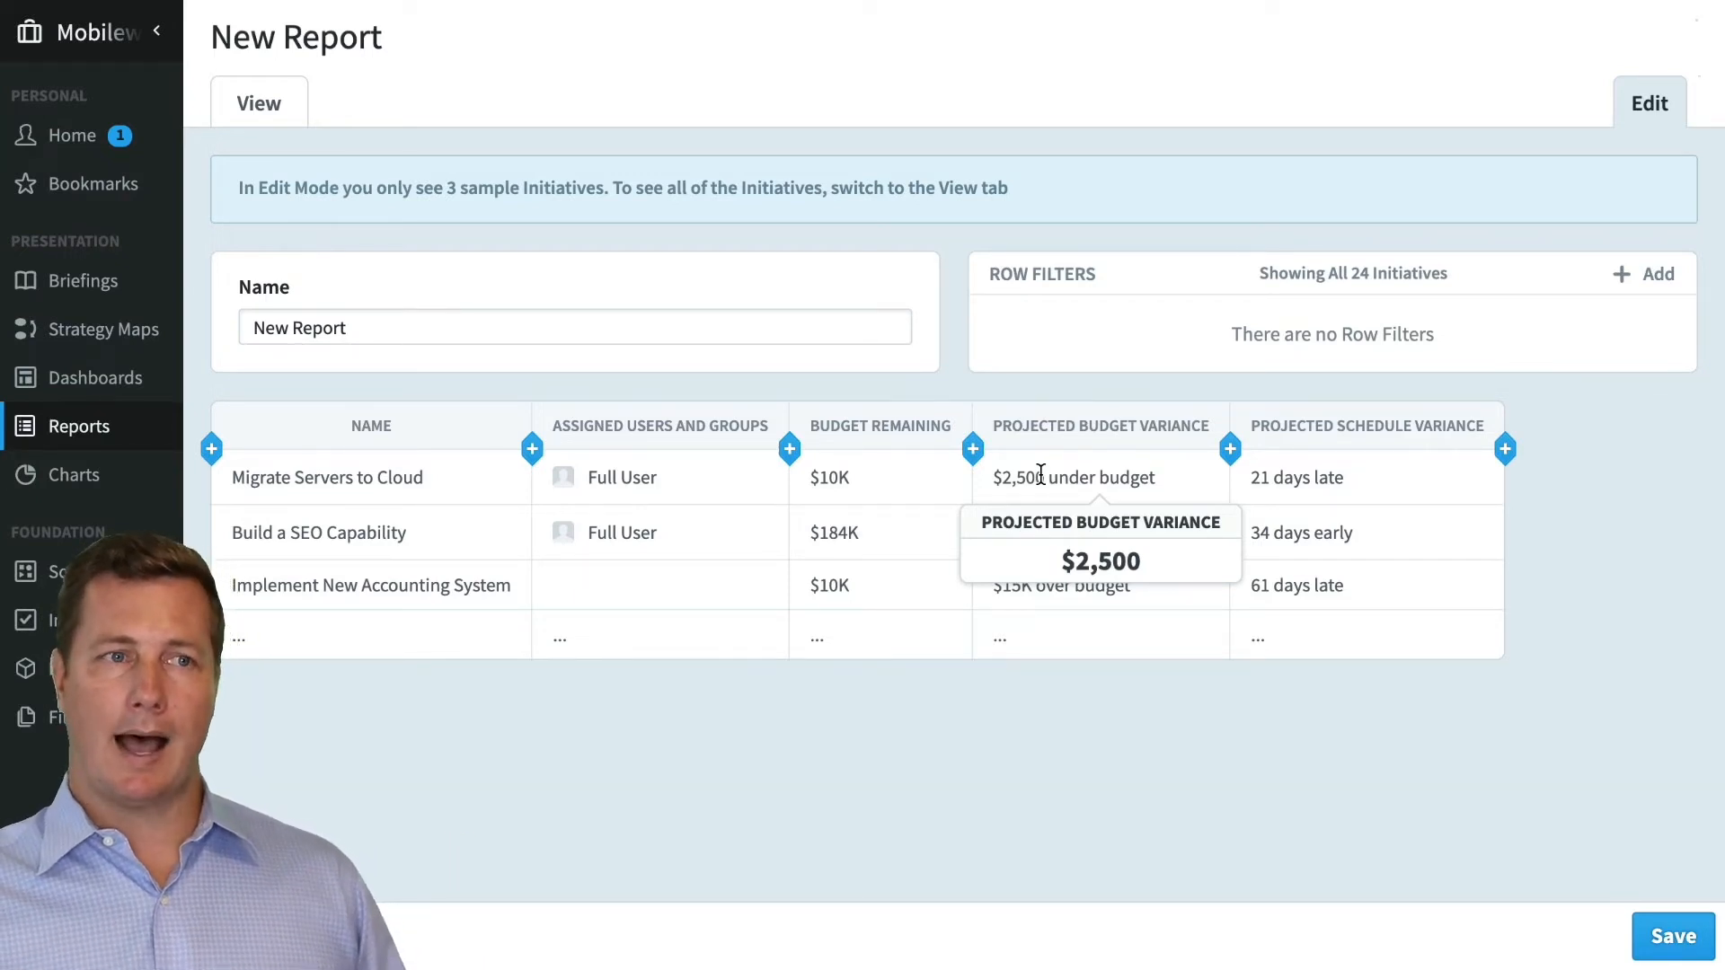
{"action": "left_click", "coordinate": [1090, 429]}
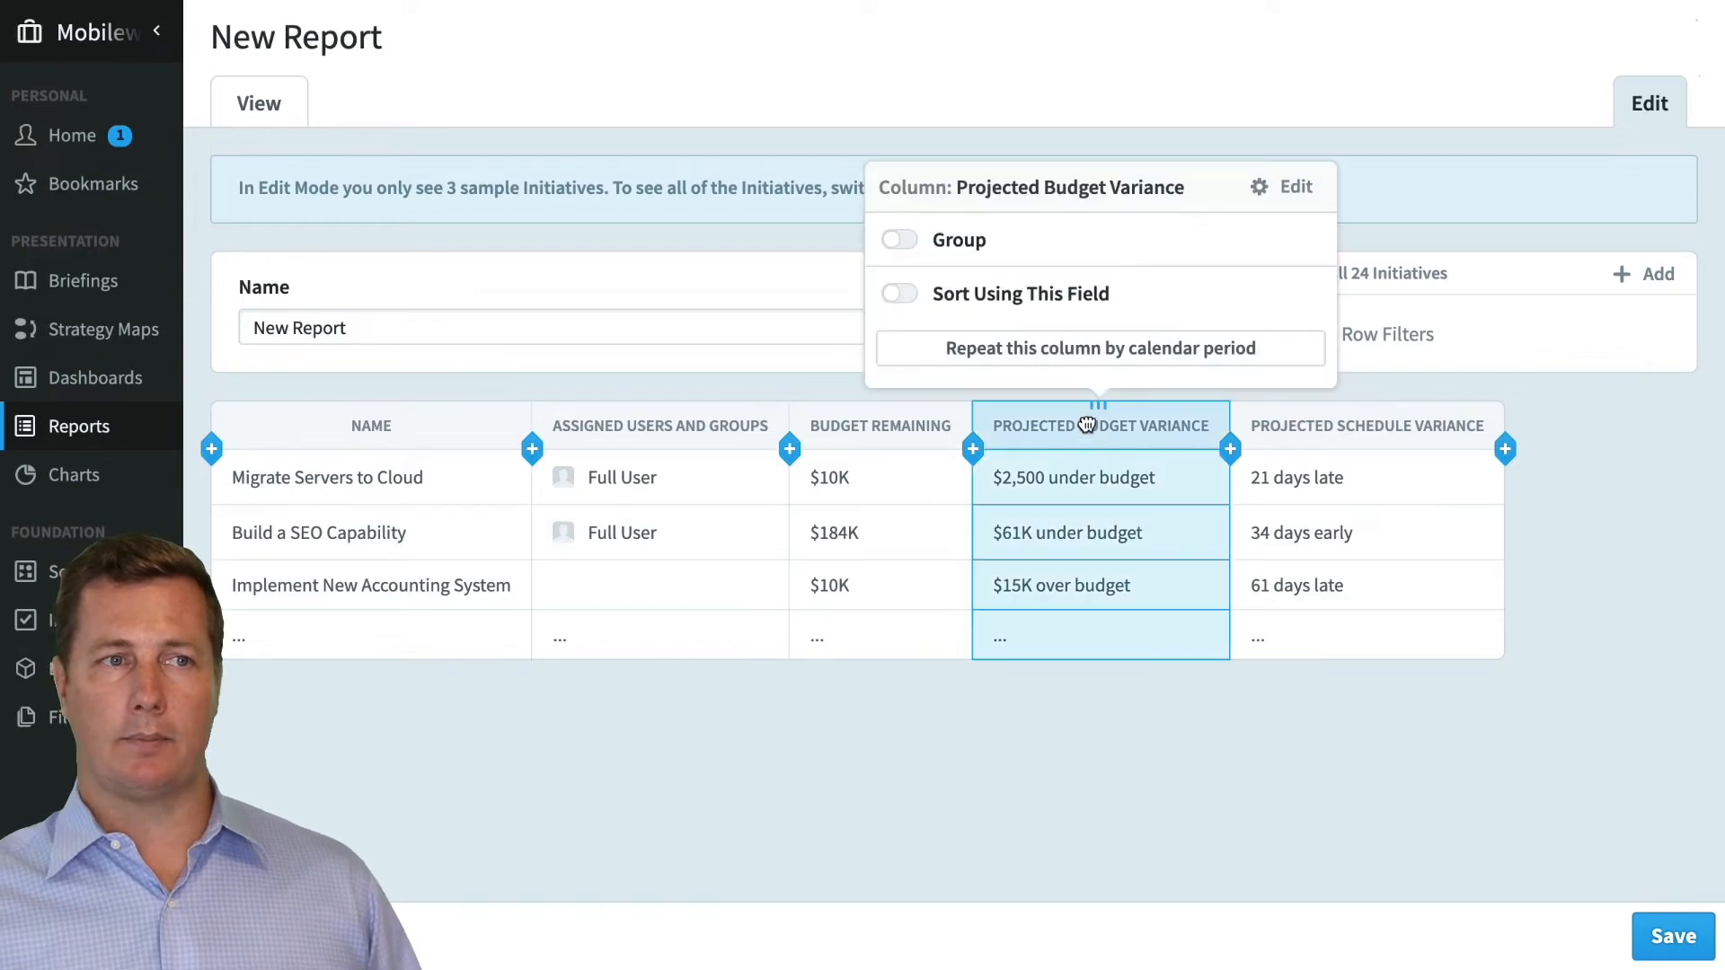
{"action": "left_click", "coordinate": [1112, 351]}
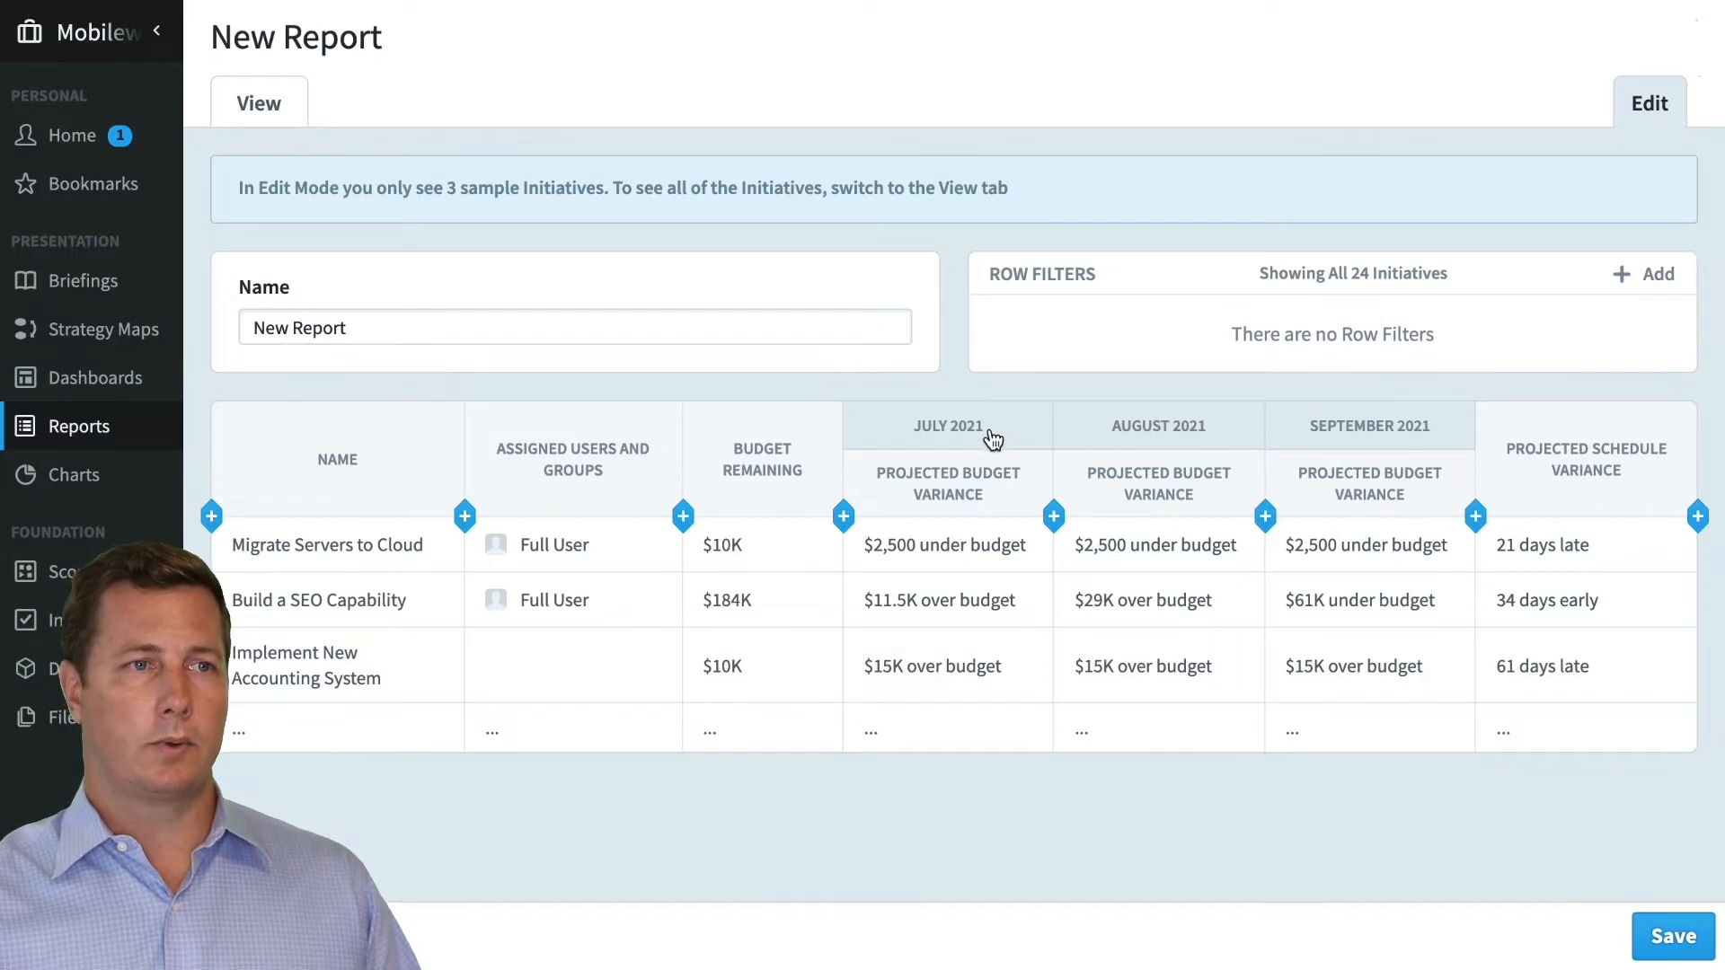
{"action": "mouse_move", "coordinate": [892, 613]}
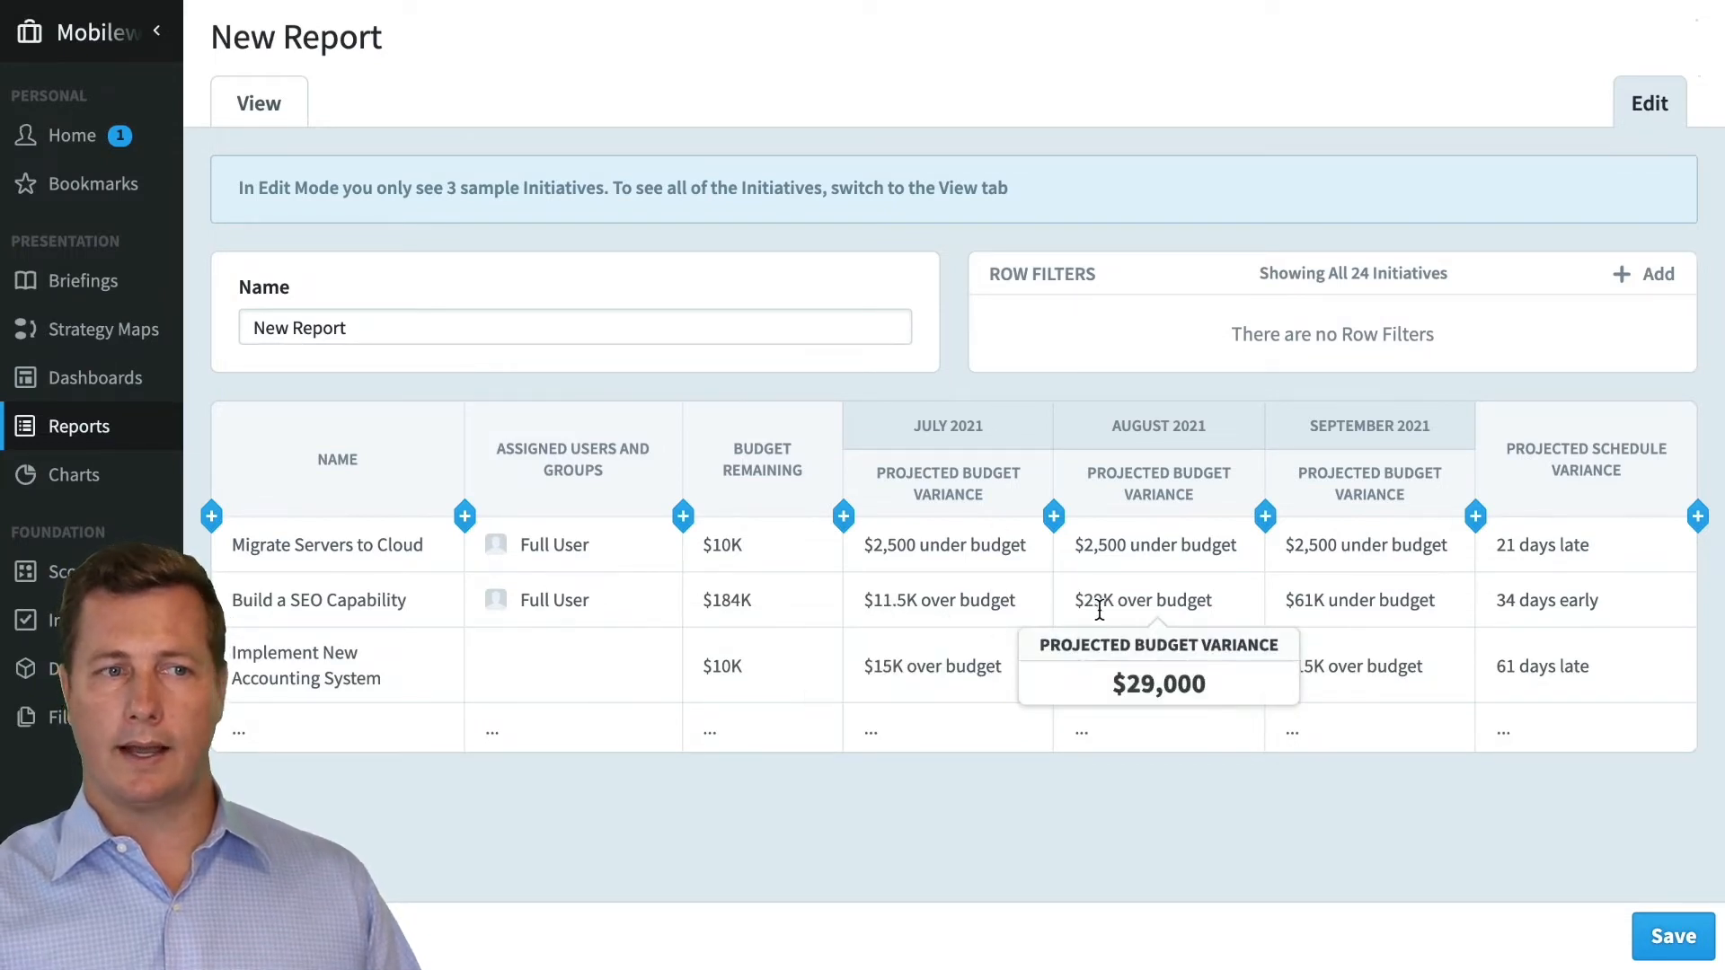
{"action": "mouse_move", "coordinate": [1304, 612]}
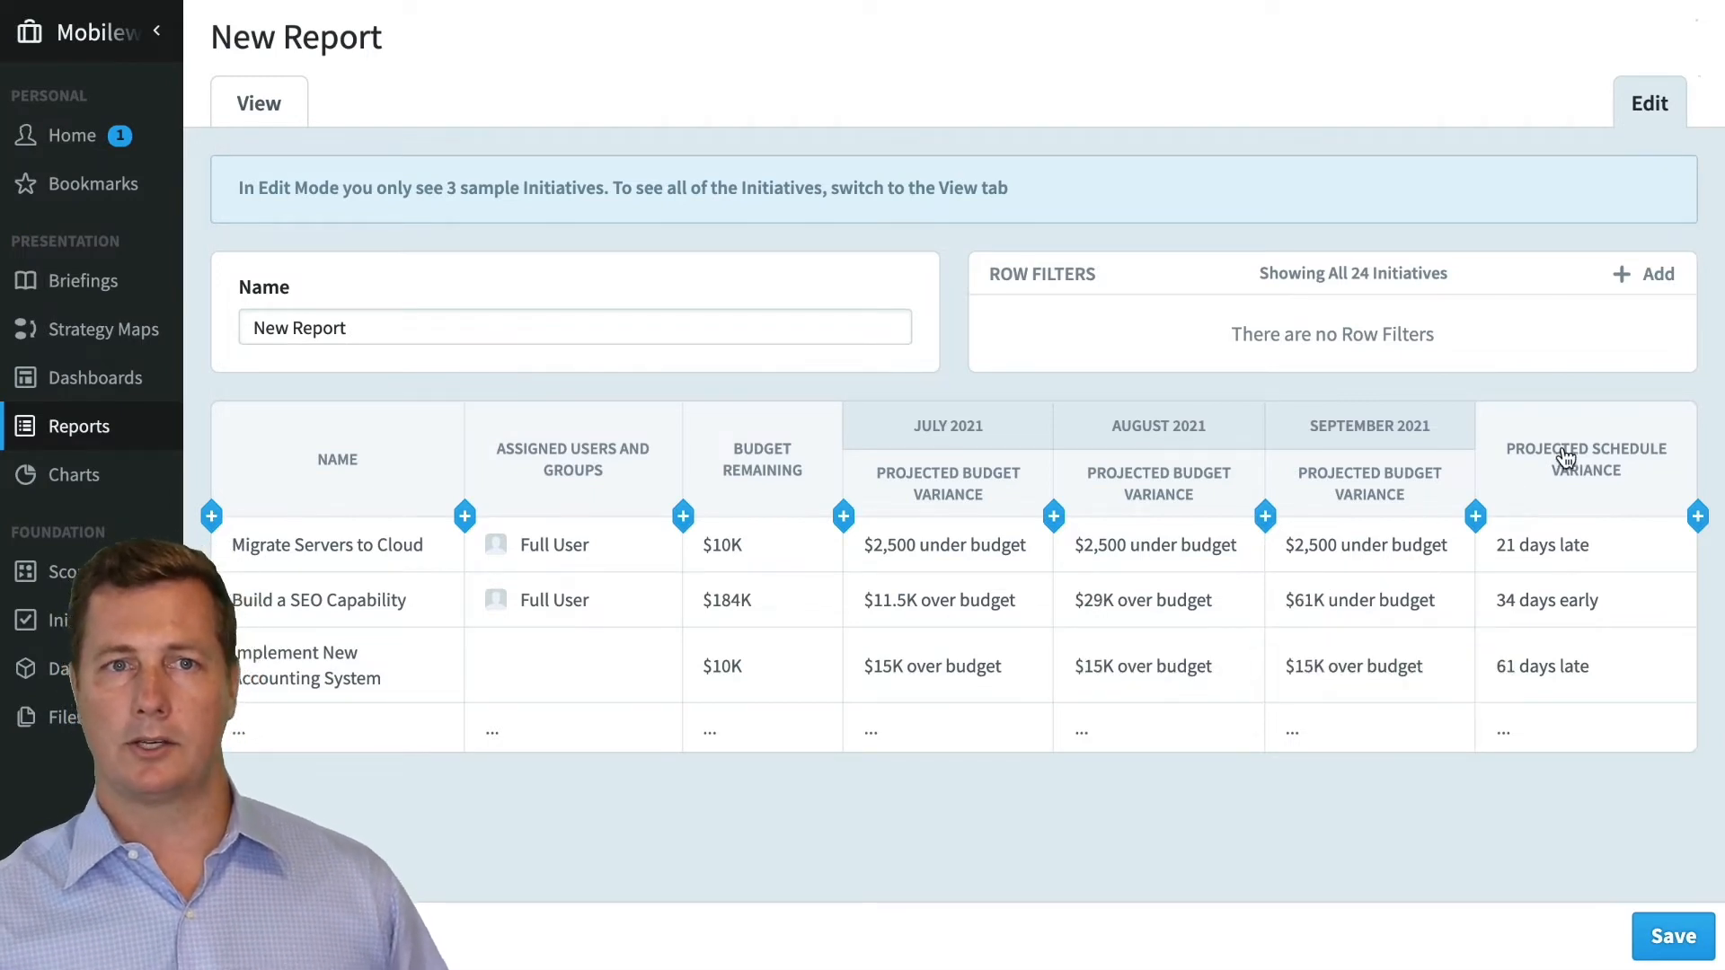
{"action": "left_click_drag", "start_coordinate": [1513, 455], "coordinate": [862, 485]}
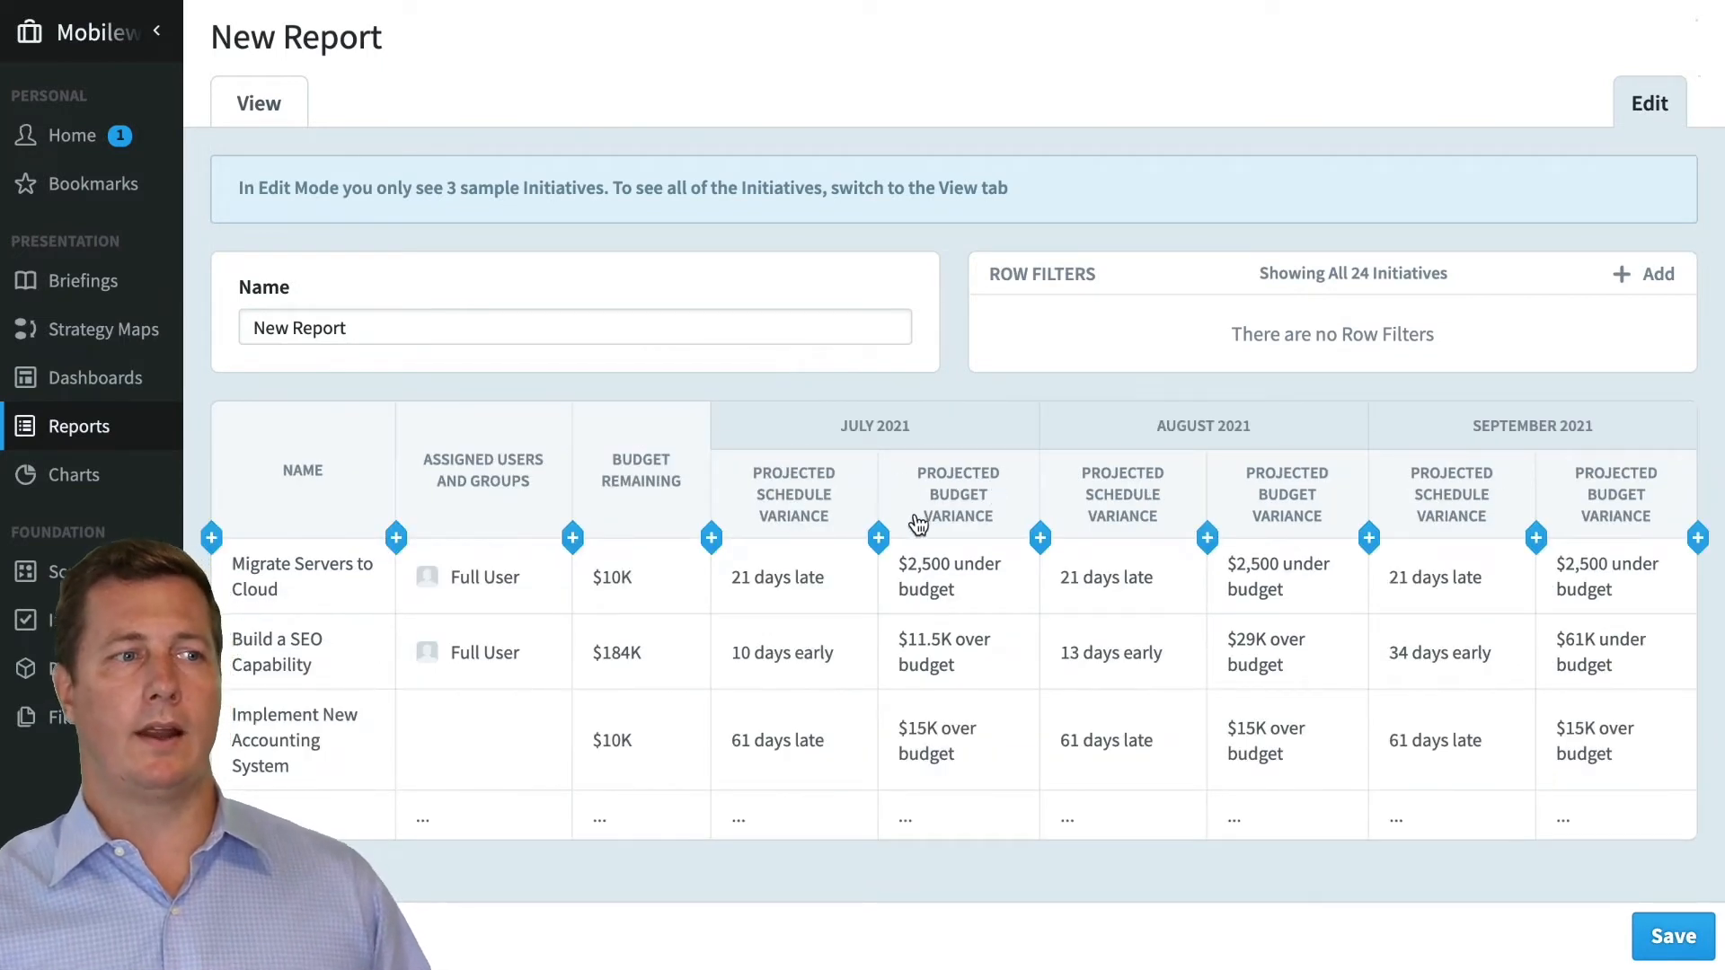
{"action": "mouse_move", "coordinate": [785, 585]}
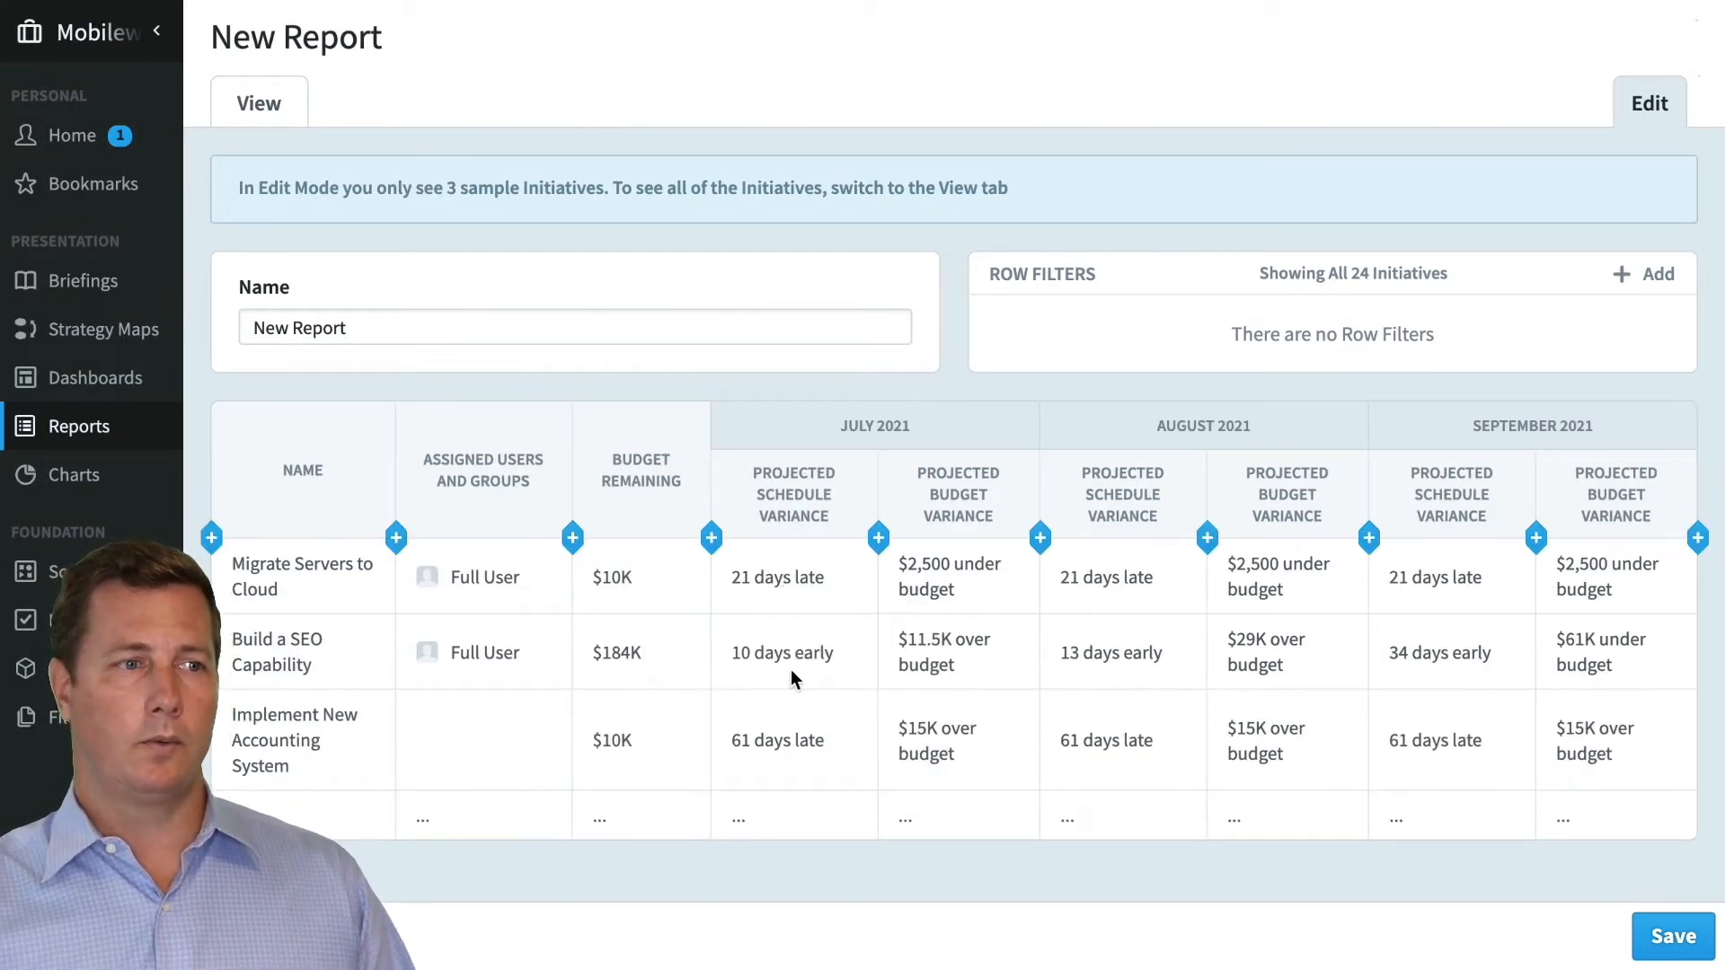
{"action": "mouse_move", "coordinate": [1130, 654]}
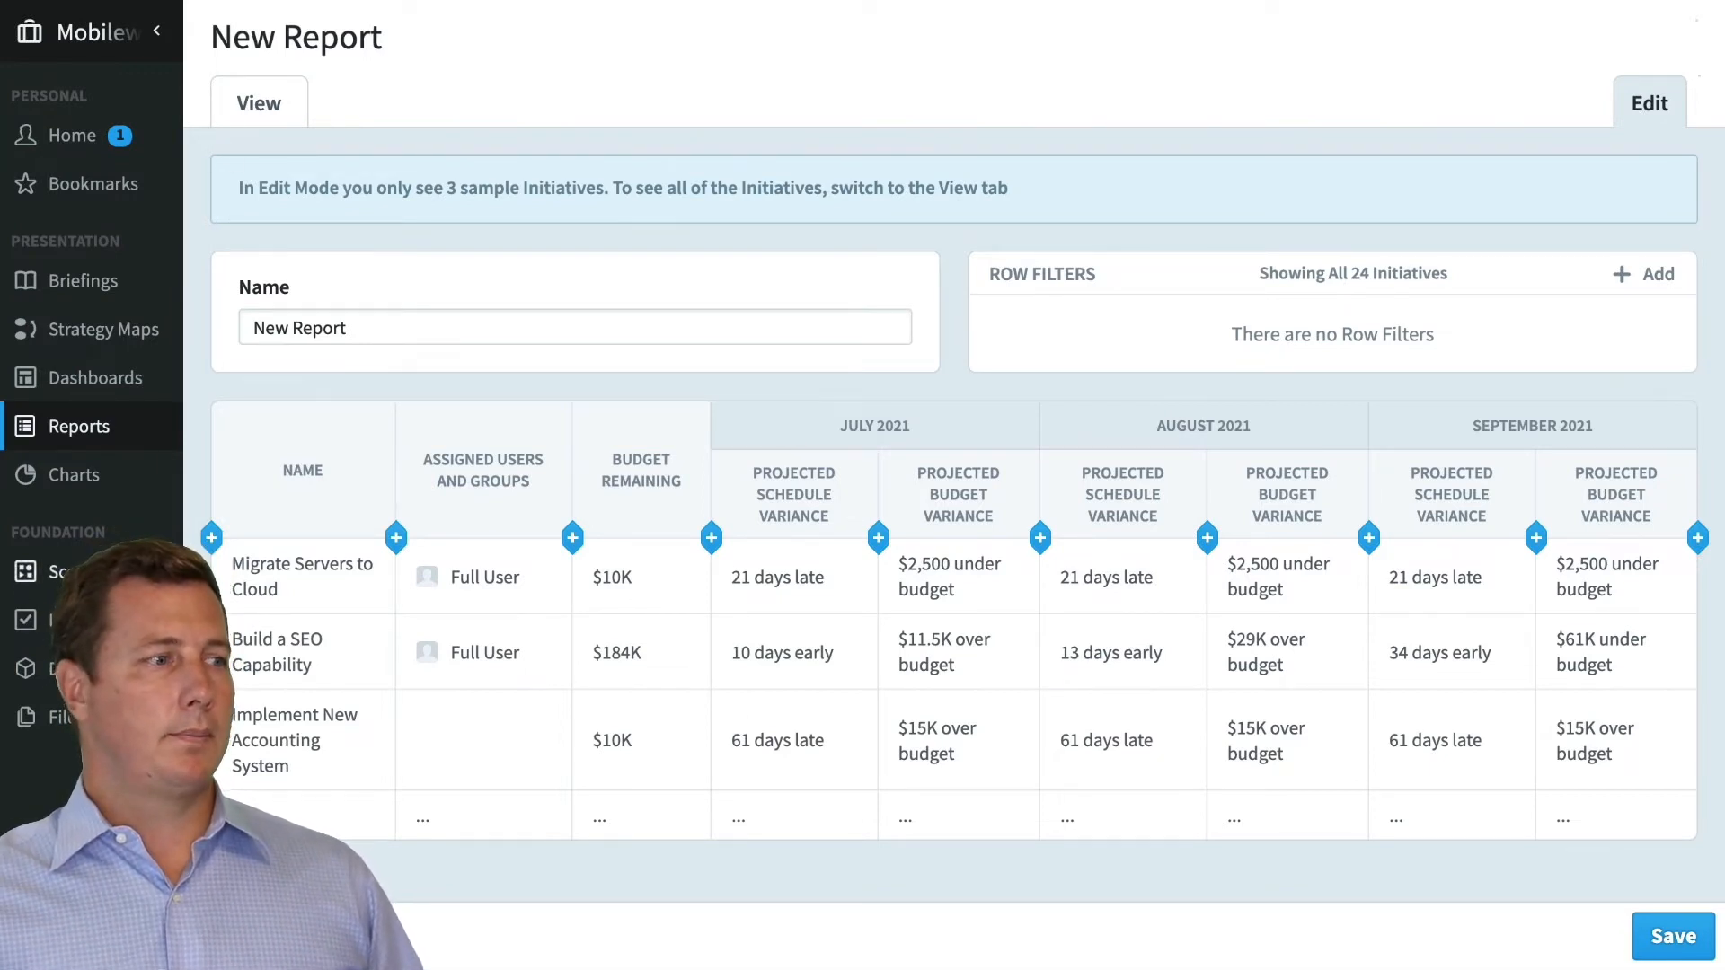
Step: Discard the unsaved initiatives report, create a new report from the Device Sales dataset, and collapse the report list
{"action": "left_click", "coordinate": [78, 426]}
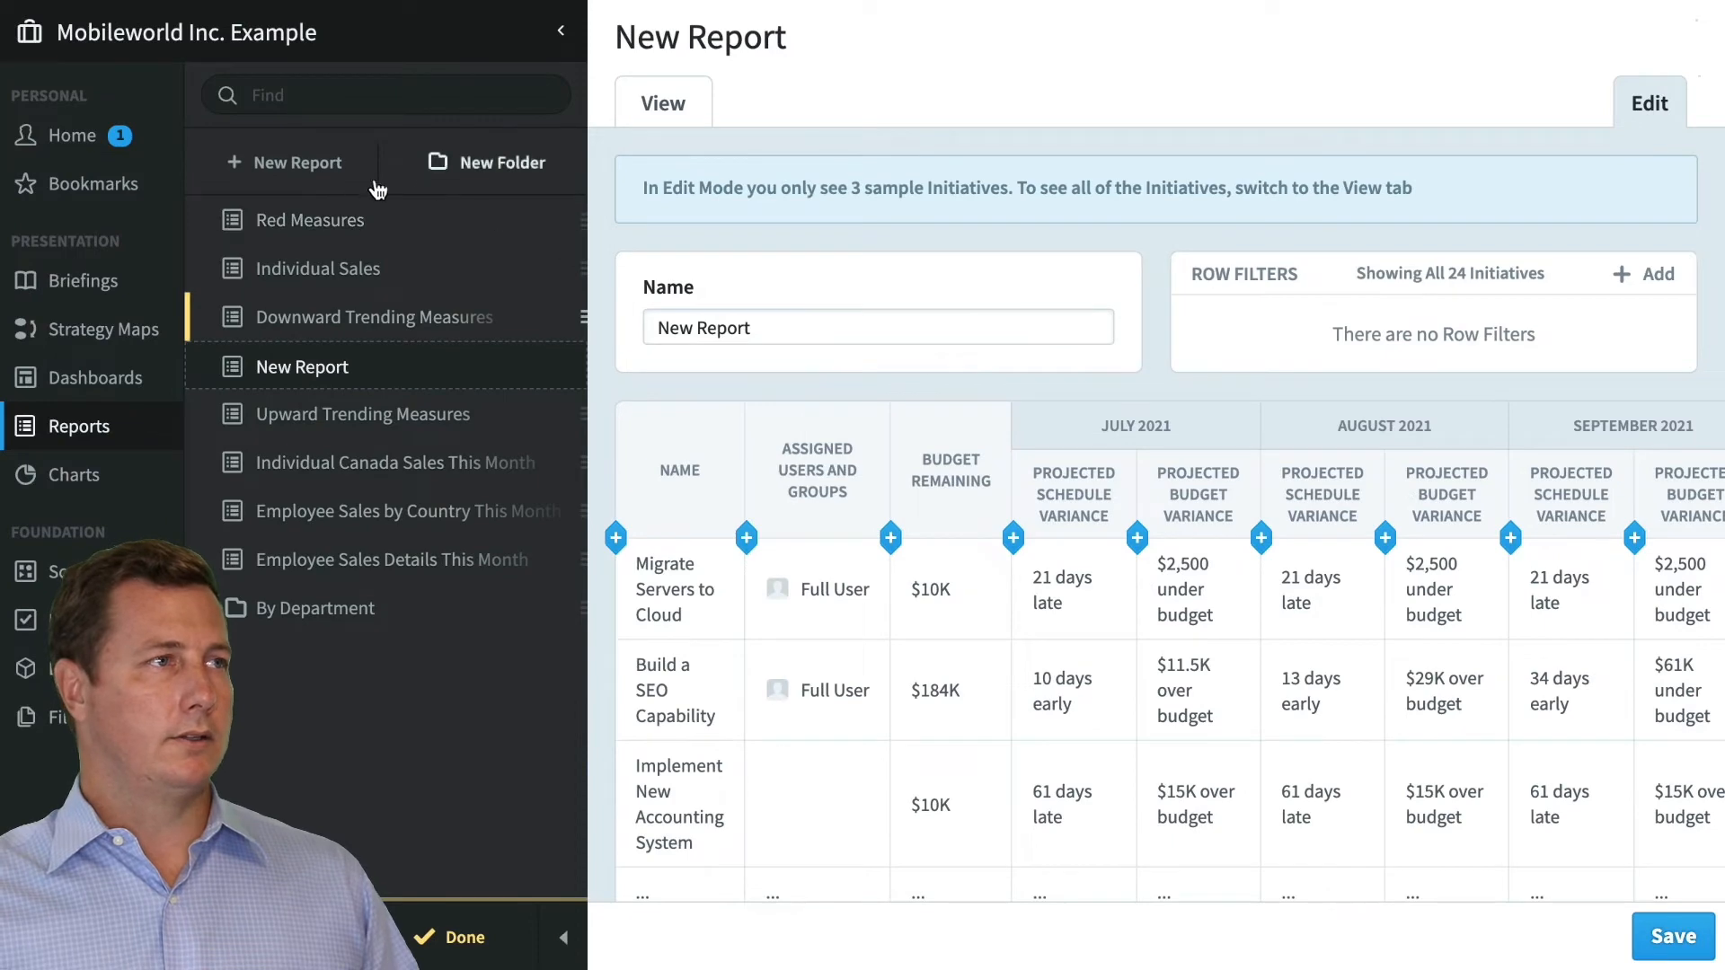
{"action": "left_click", "coordinate": [339, 170]}
{"action": "left_click", "coordinate": [834, 602]}
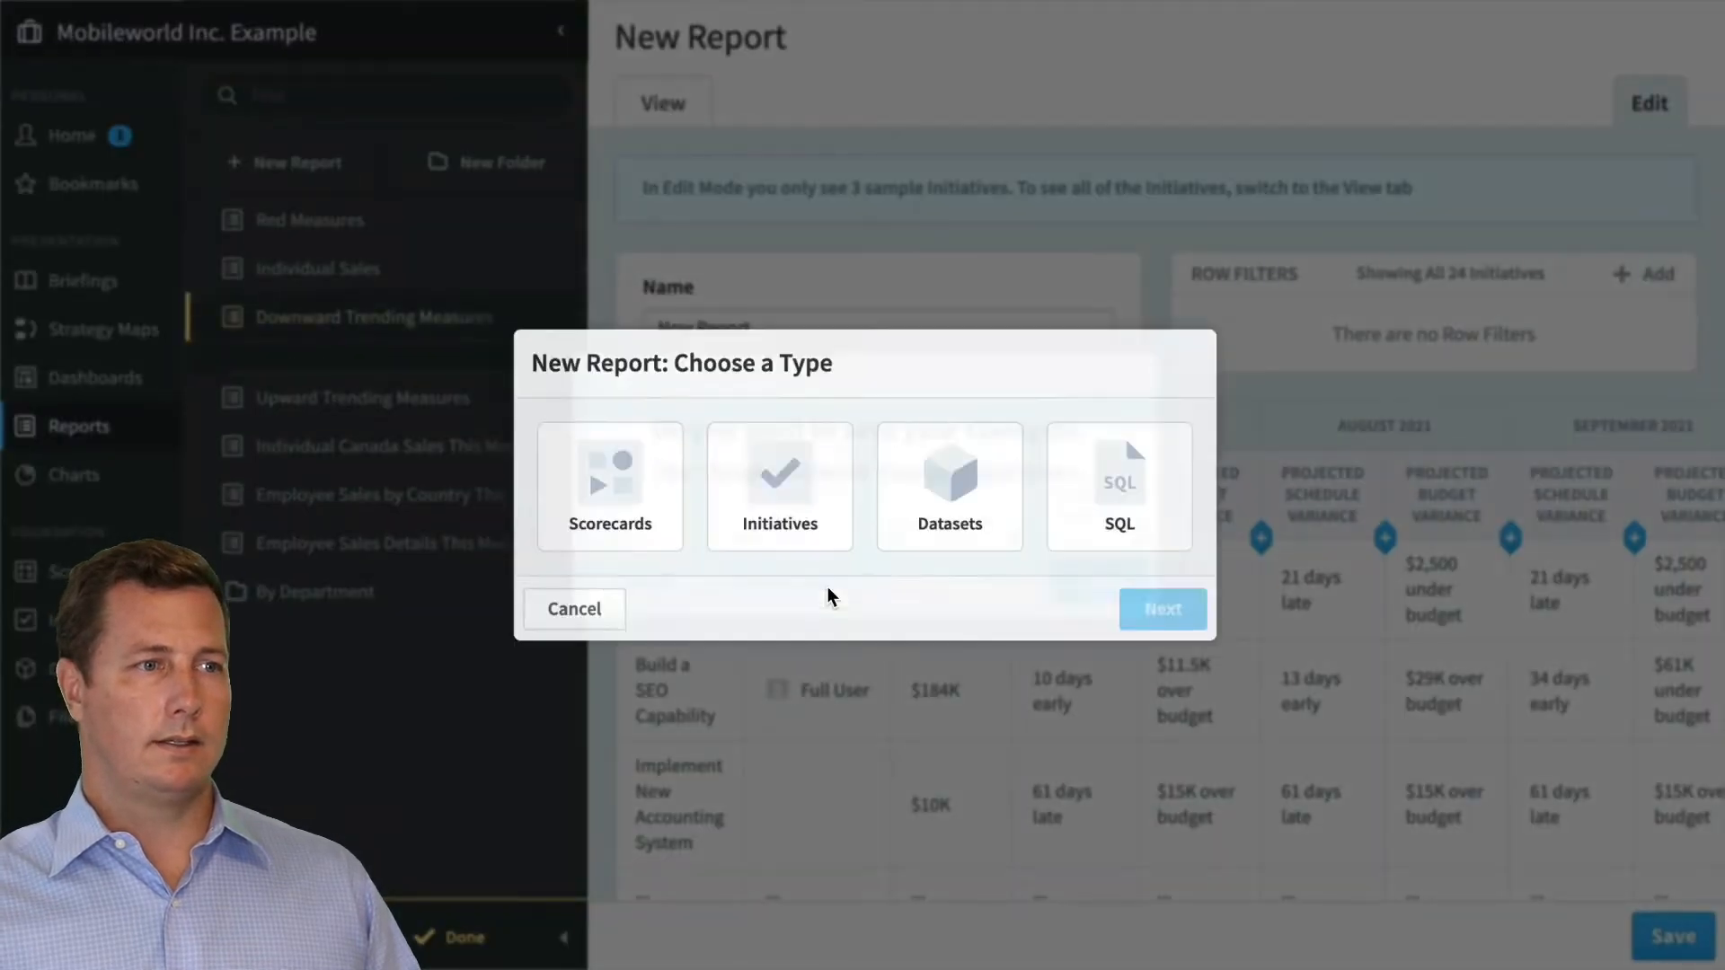
{"action": "left_click", "coordinate": [972, 512]}
{"action": "left_click", "coordinate": [1215, 636]}
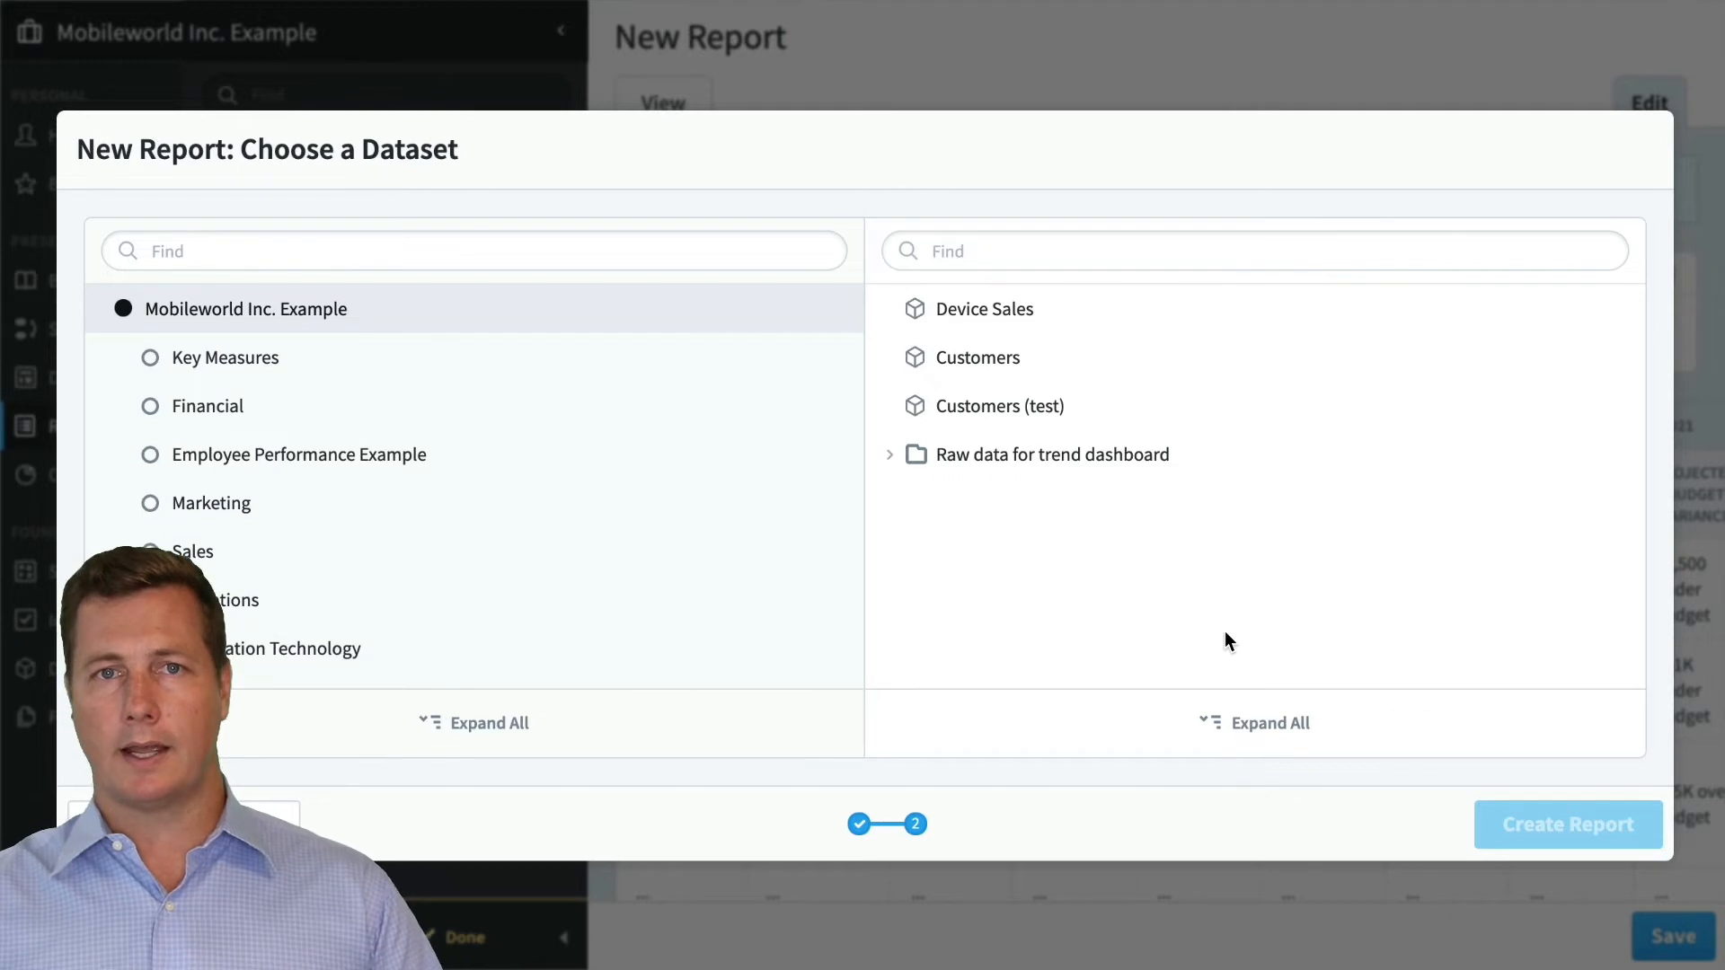
{"action": "left_click", "coordinate": [1124, 326]}
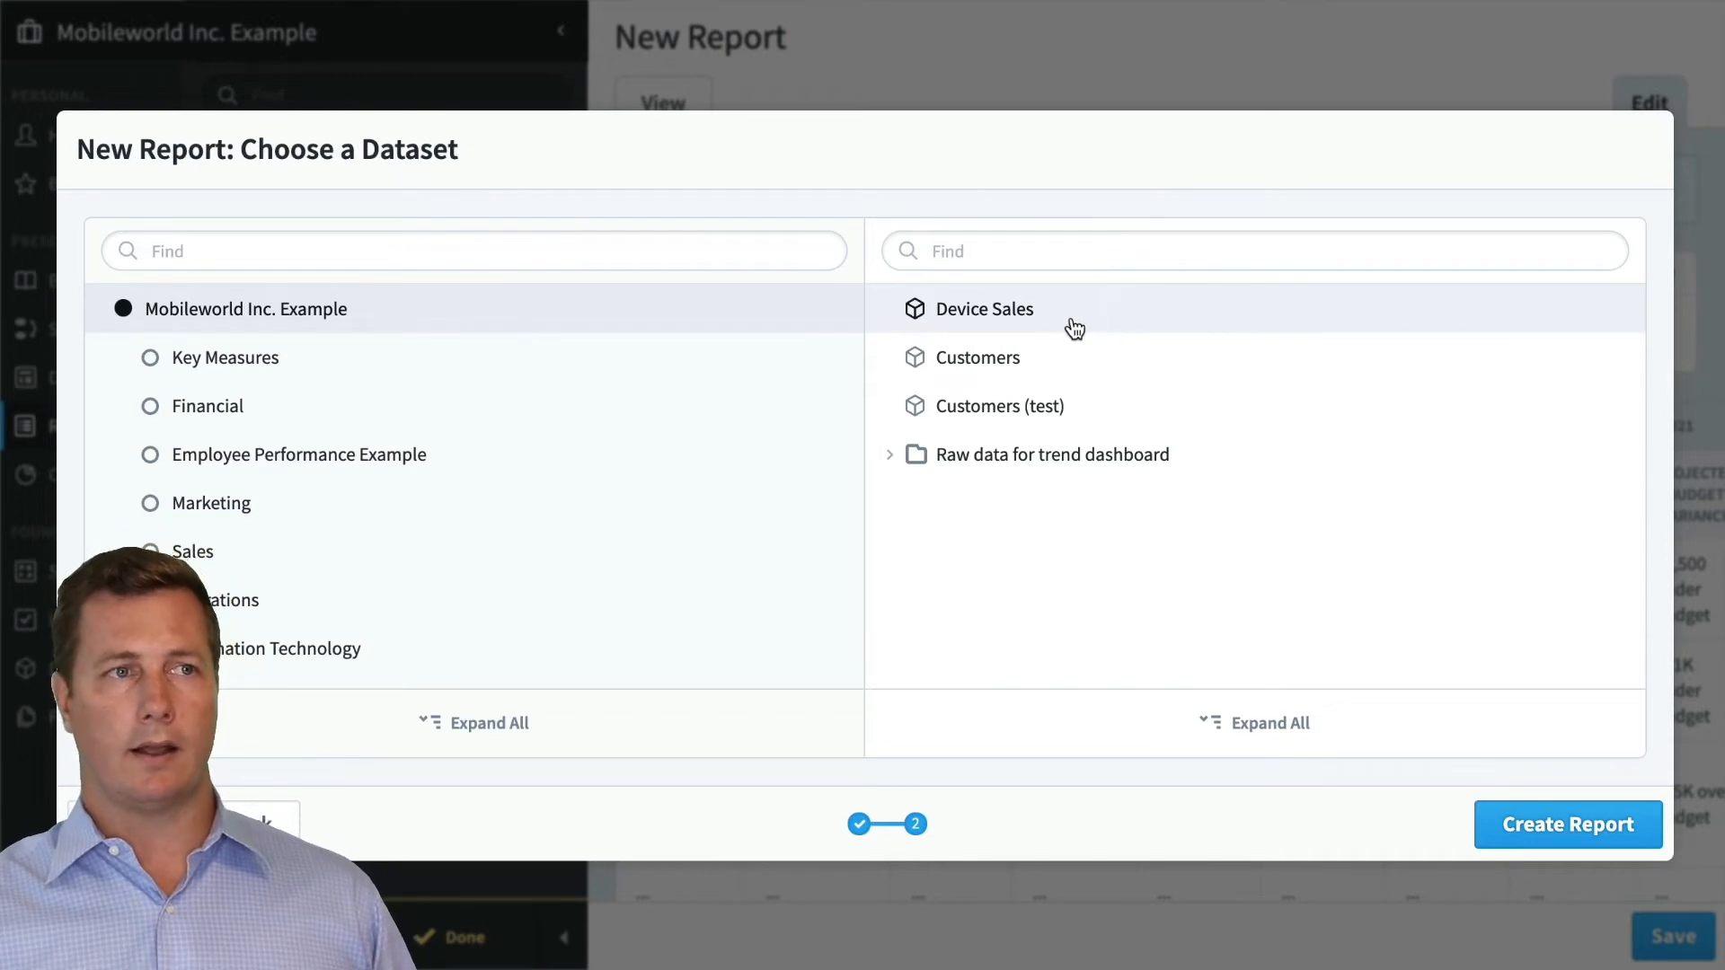
{"action": "left_click", "coordinate": [1555, 831]}
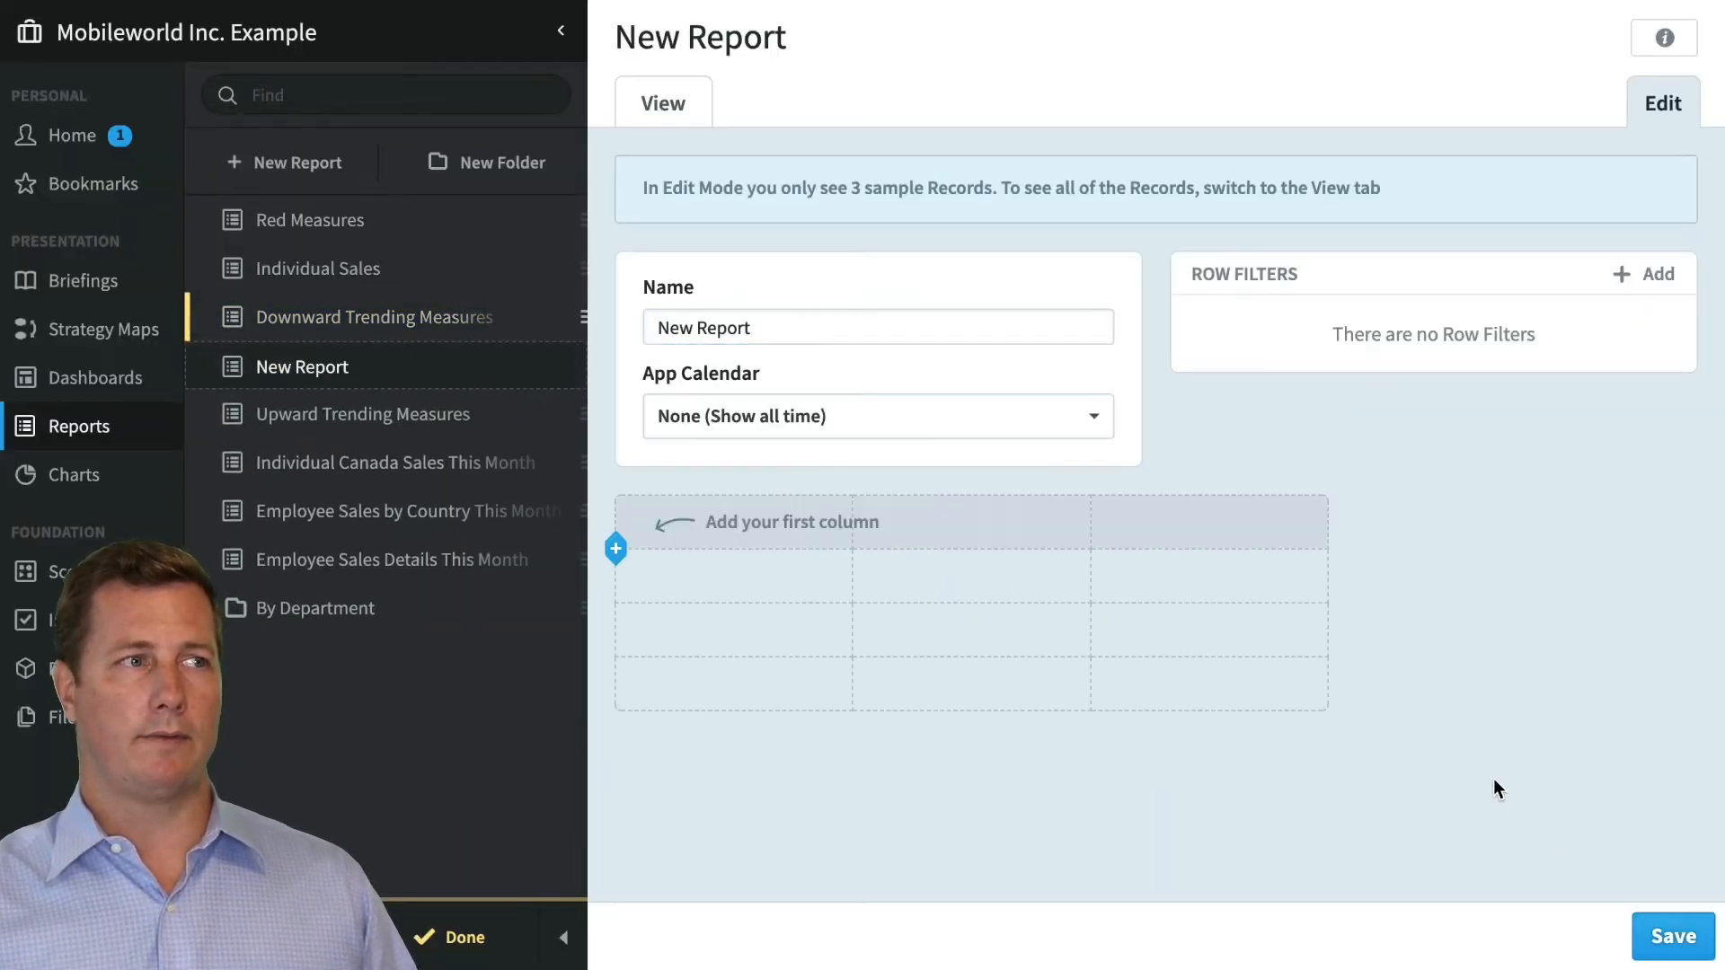
{"action": "left_click", "coordinate": [566, 918]}
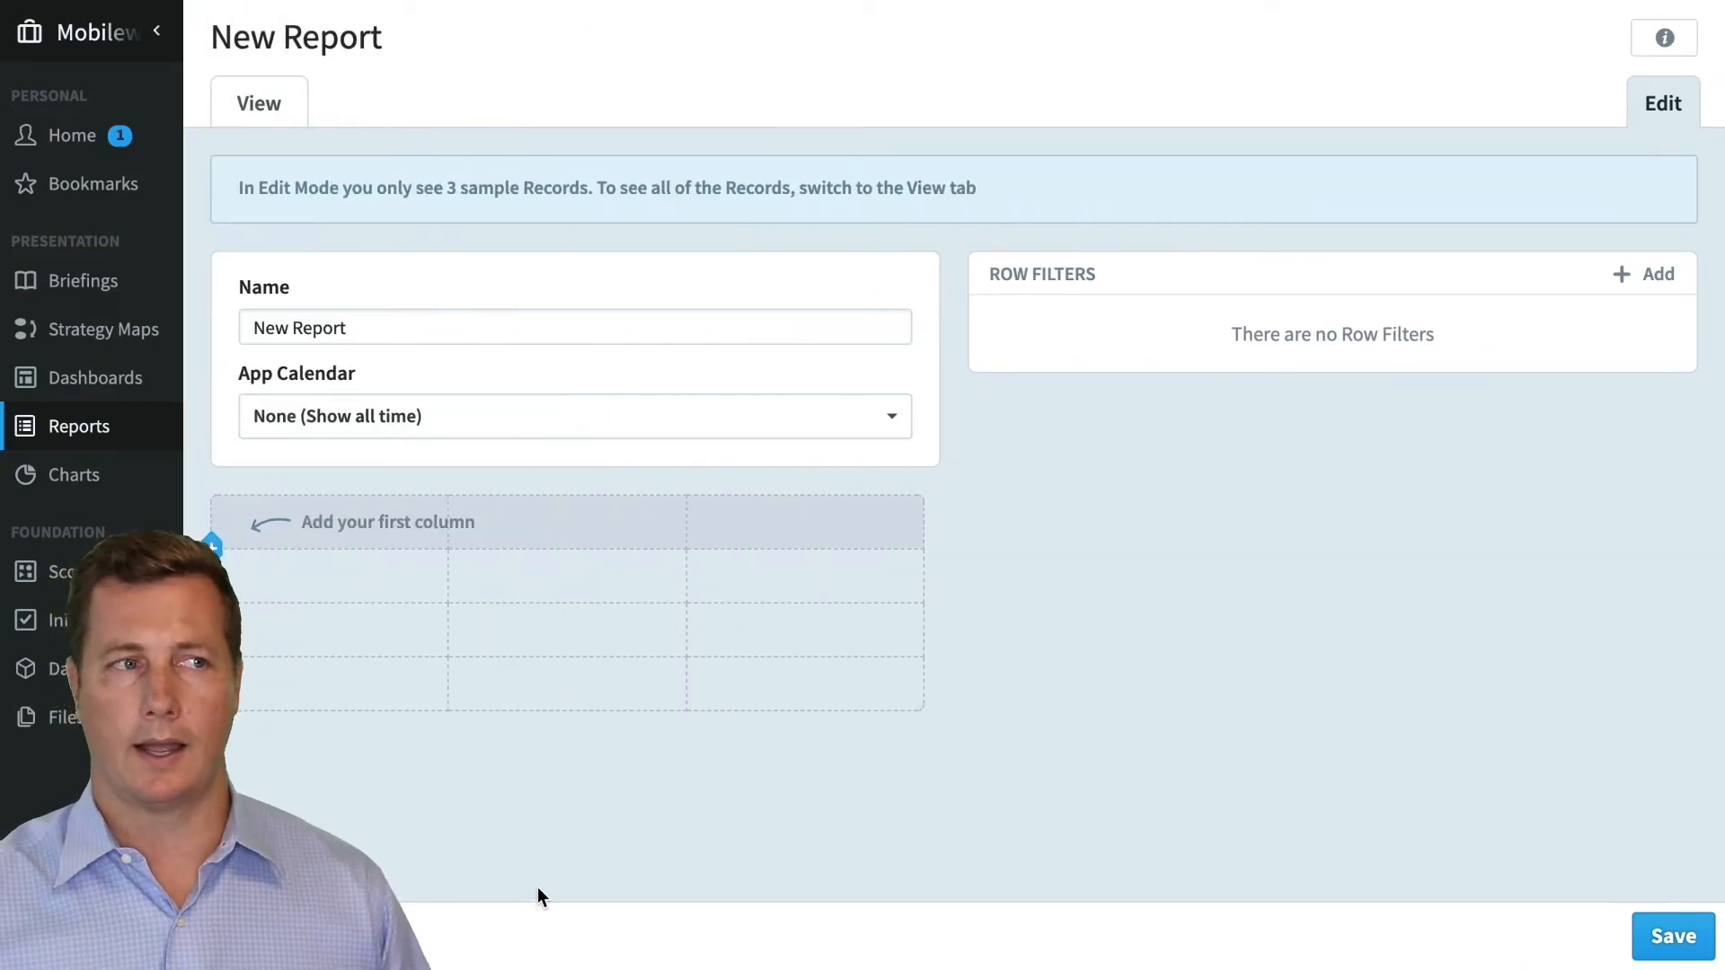
Step: Add the Customer Name, POC Email and POC Phone Number columns to the empty report
{"action": "left_click", "coordinate": [213, 539]}
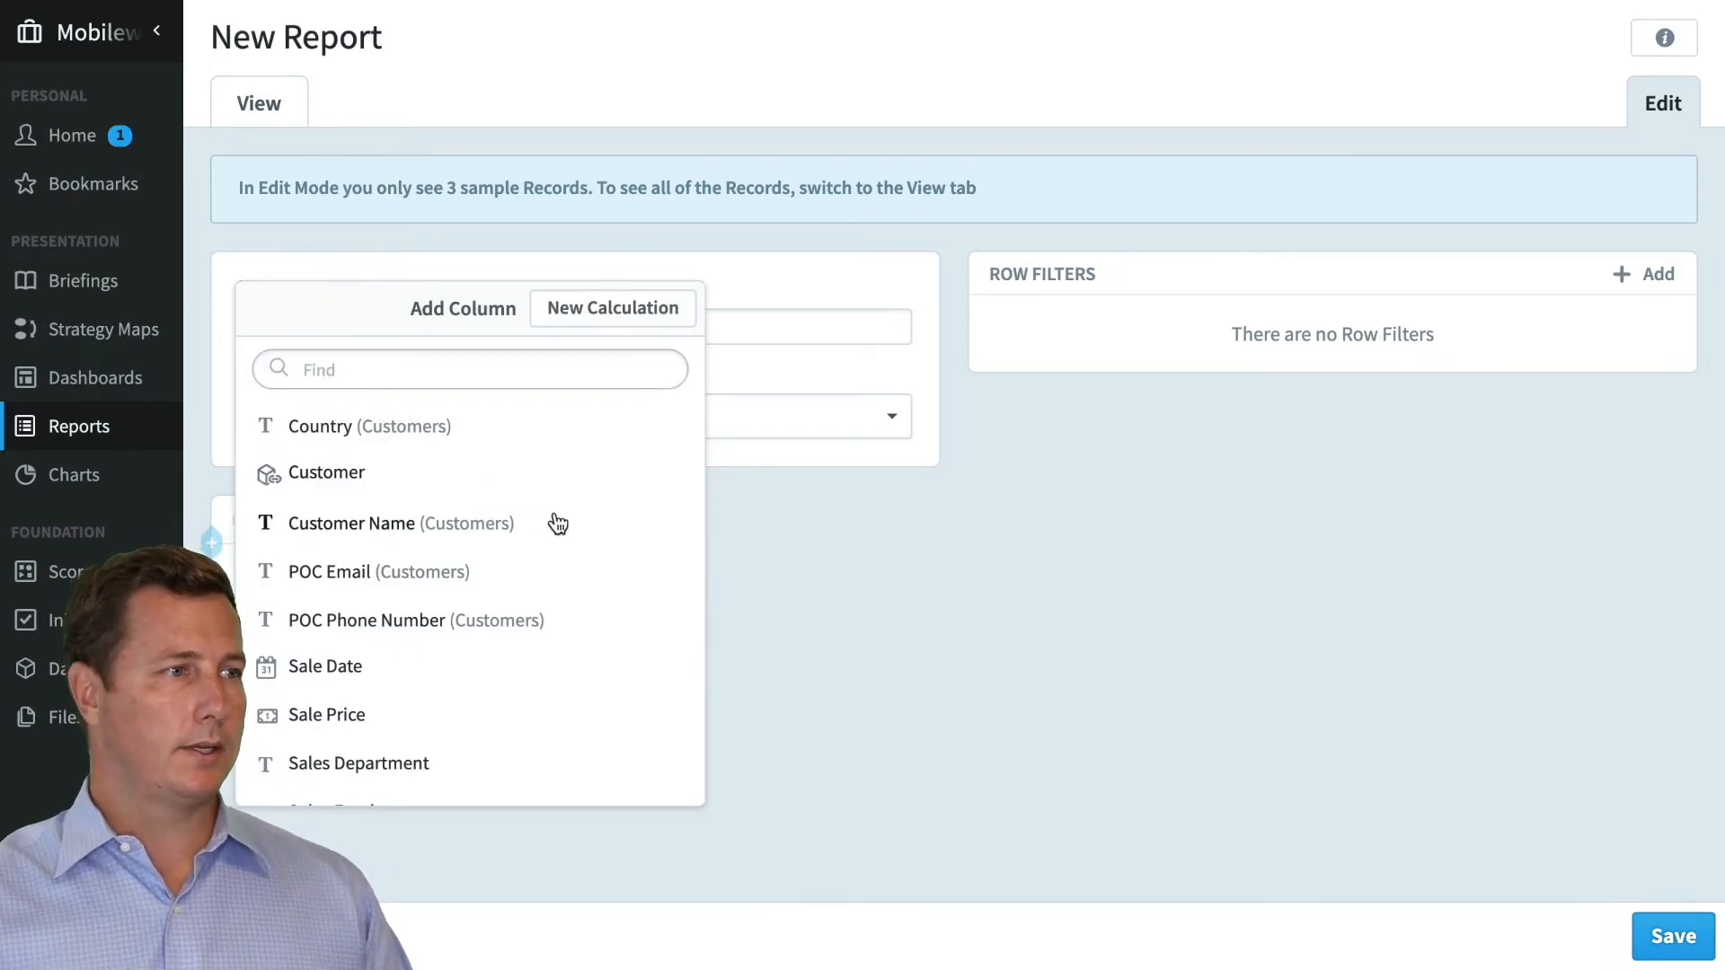
{"action": "mouse_move", "coordinate": [683, 528]}
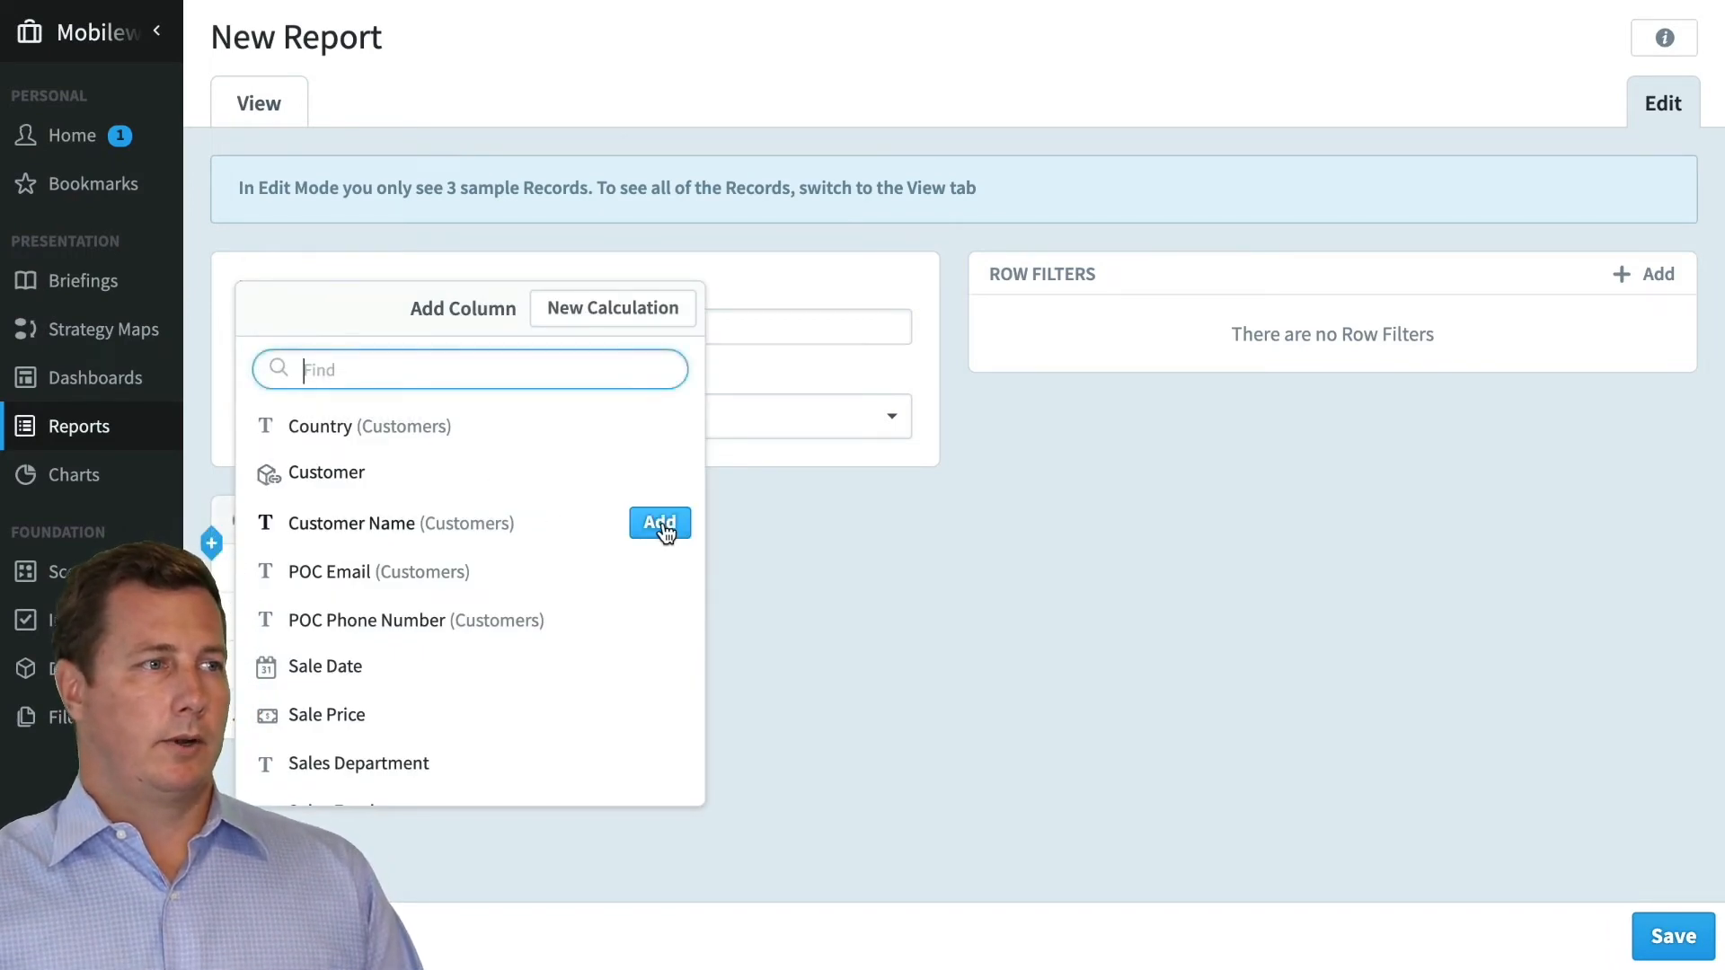
{"action": "left_click", "coordinate": [665, 531]}
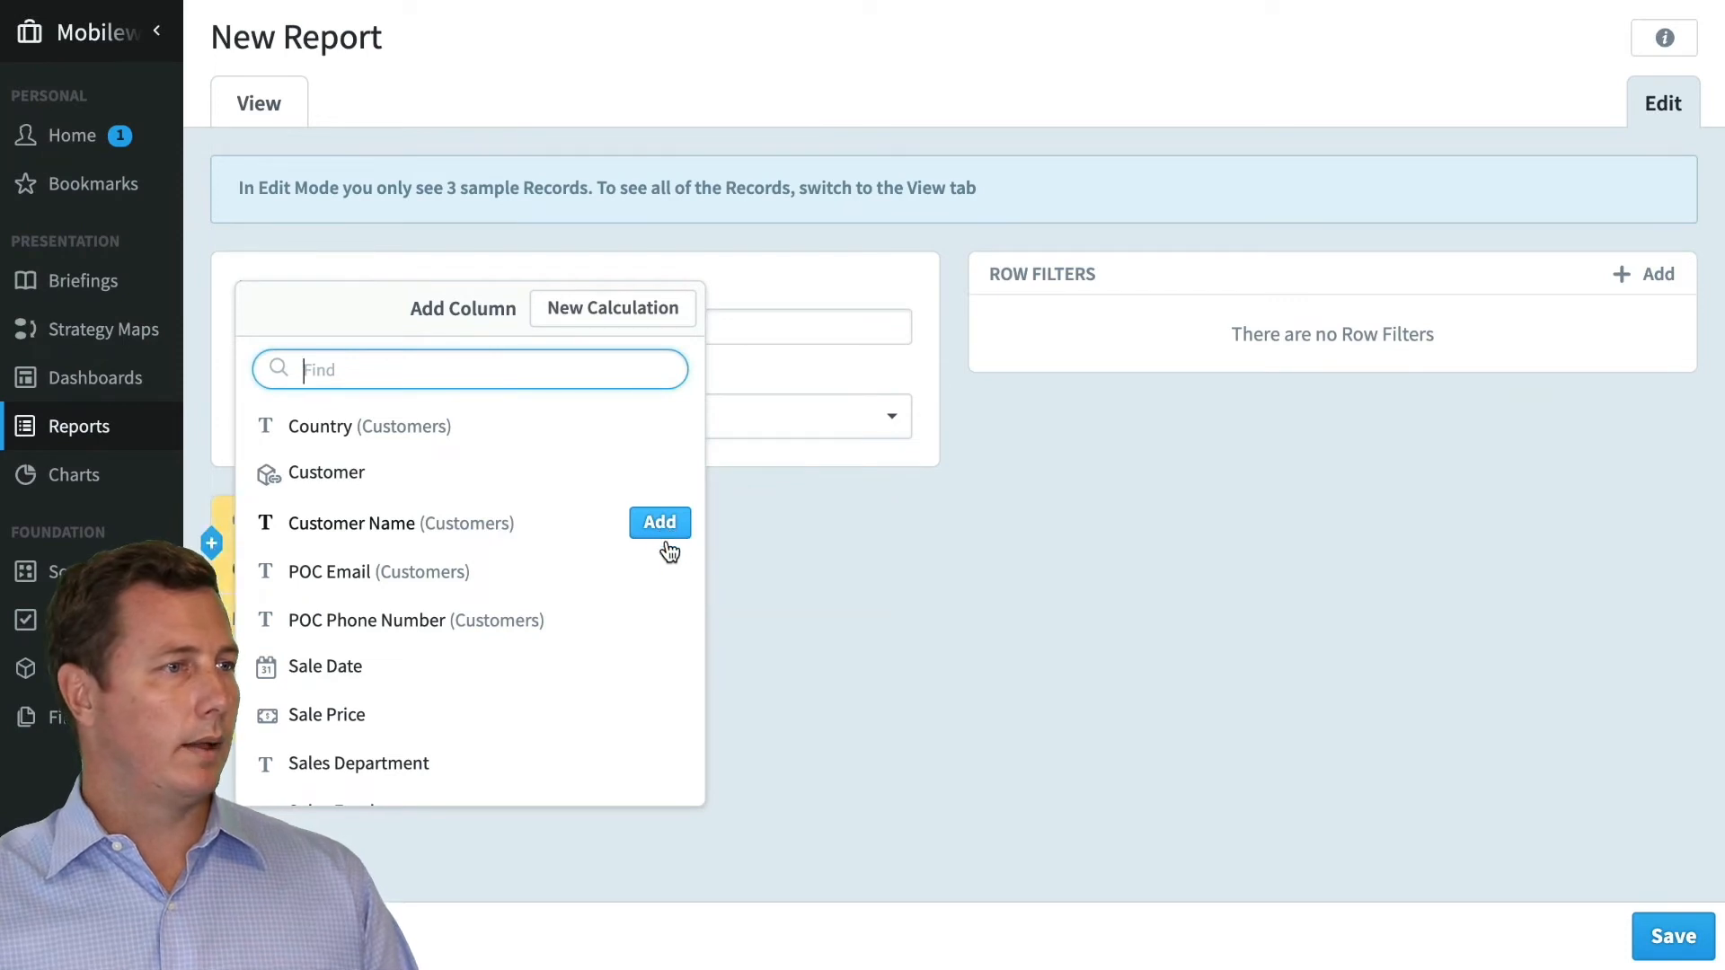
{"action": "left_click", "coordinate": [672, 575]}
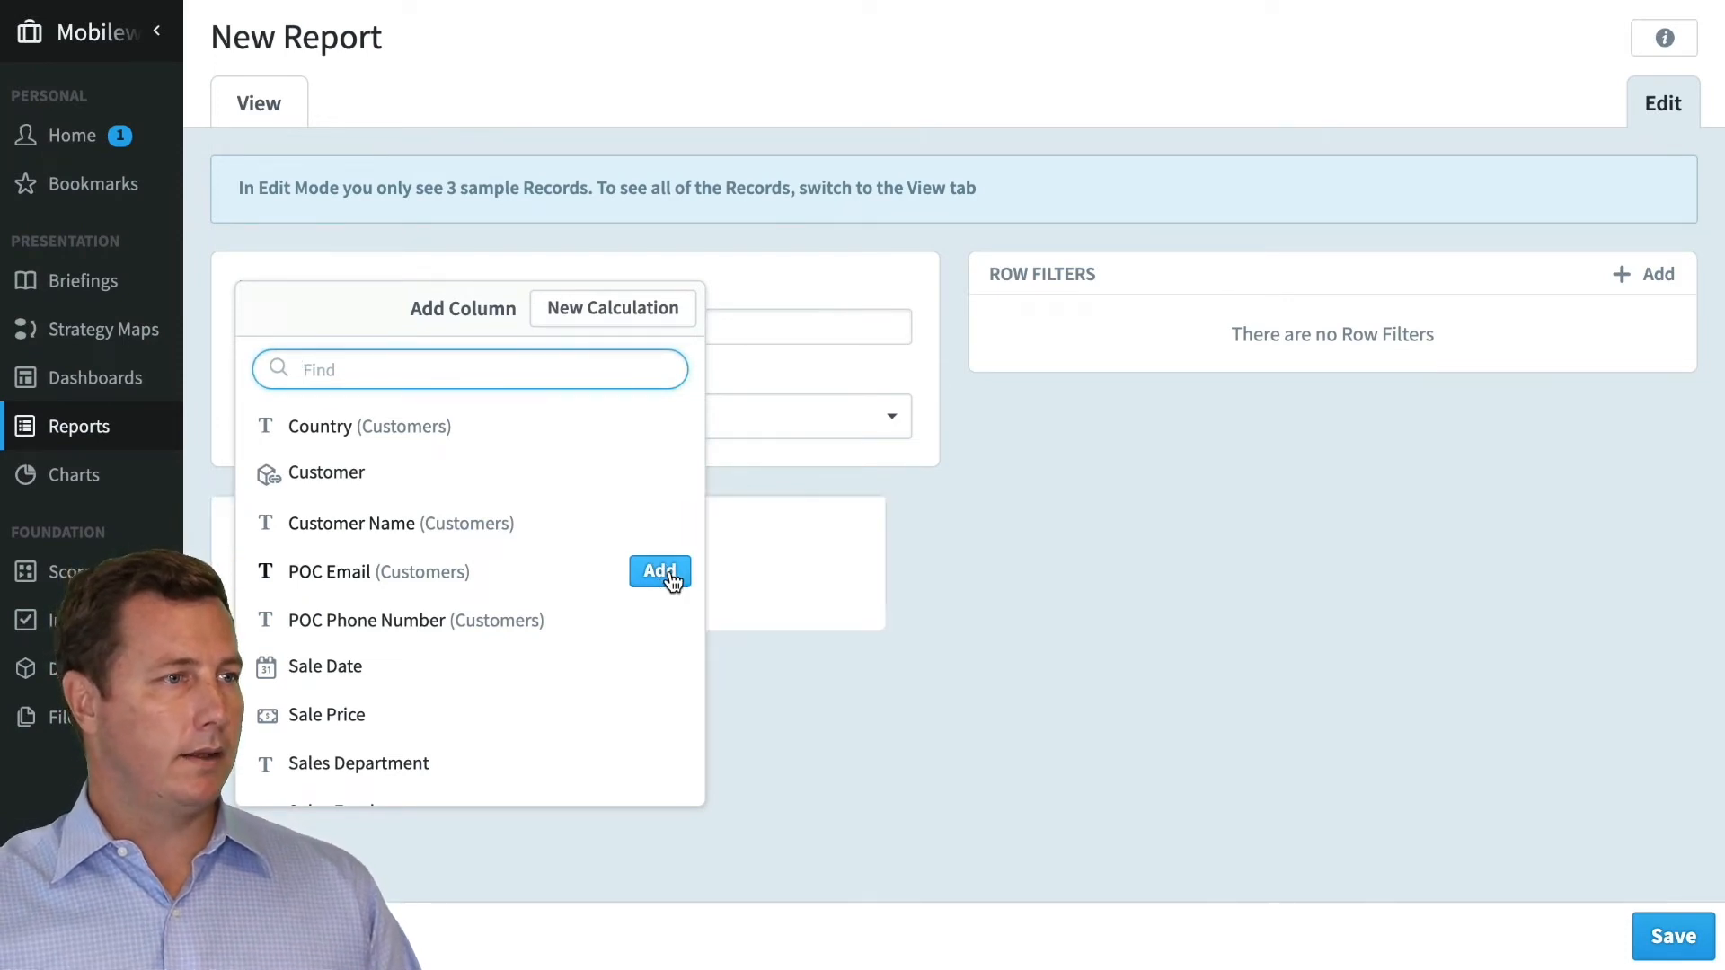
{"action": "mouse_move", "coordinate": [667, 625]}
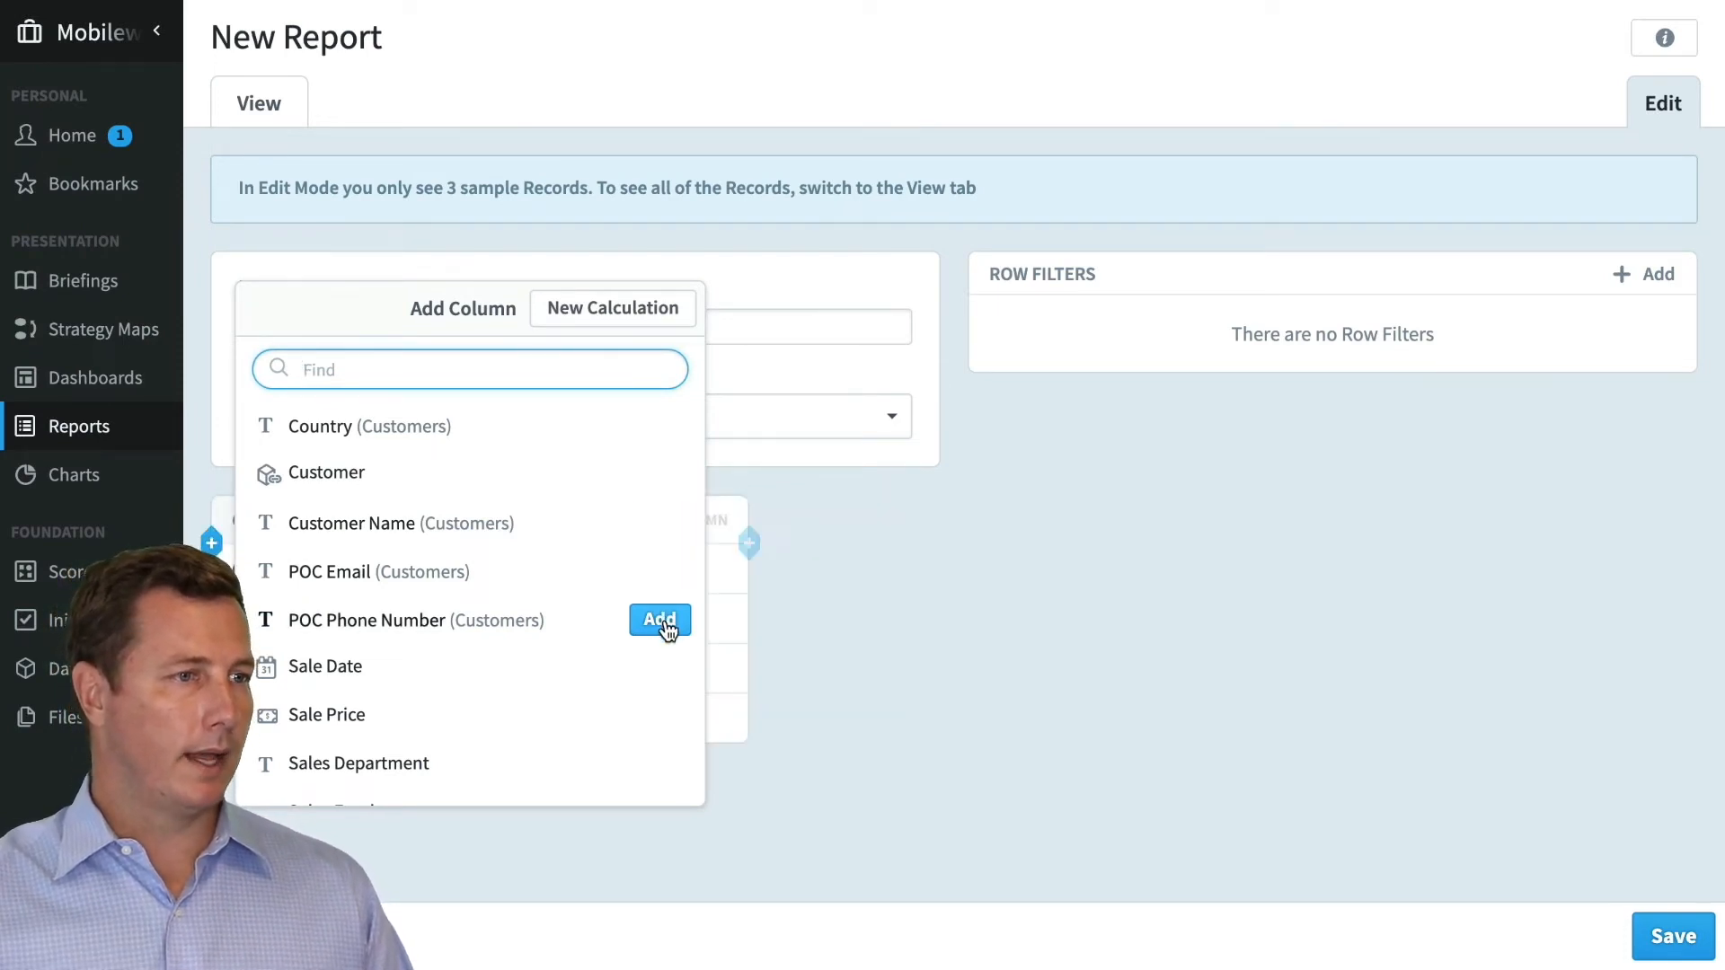
{"action": "left_click", "coordinate": [666, 625]}
Step: Add the Sale Date, Sale Price and Sales Employee columns after the phone number and close the column picker
{"action": "mouse_move", "coordinate": [669, 678]}
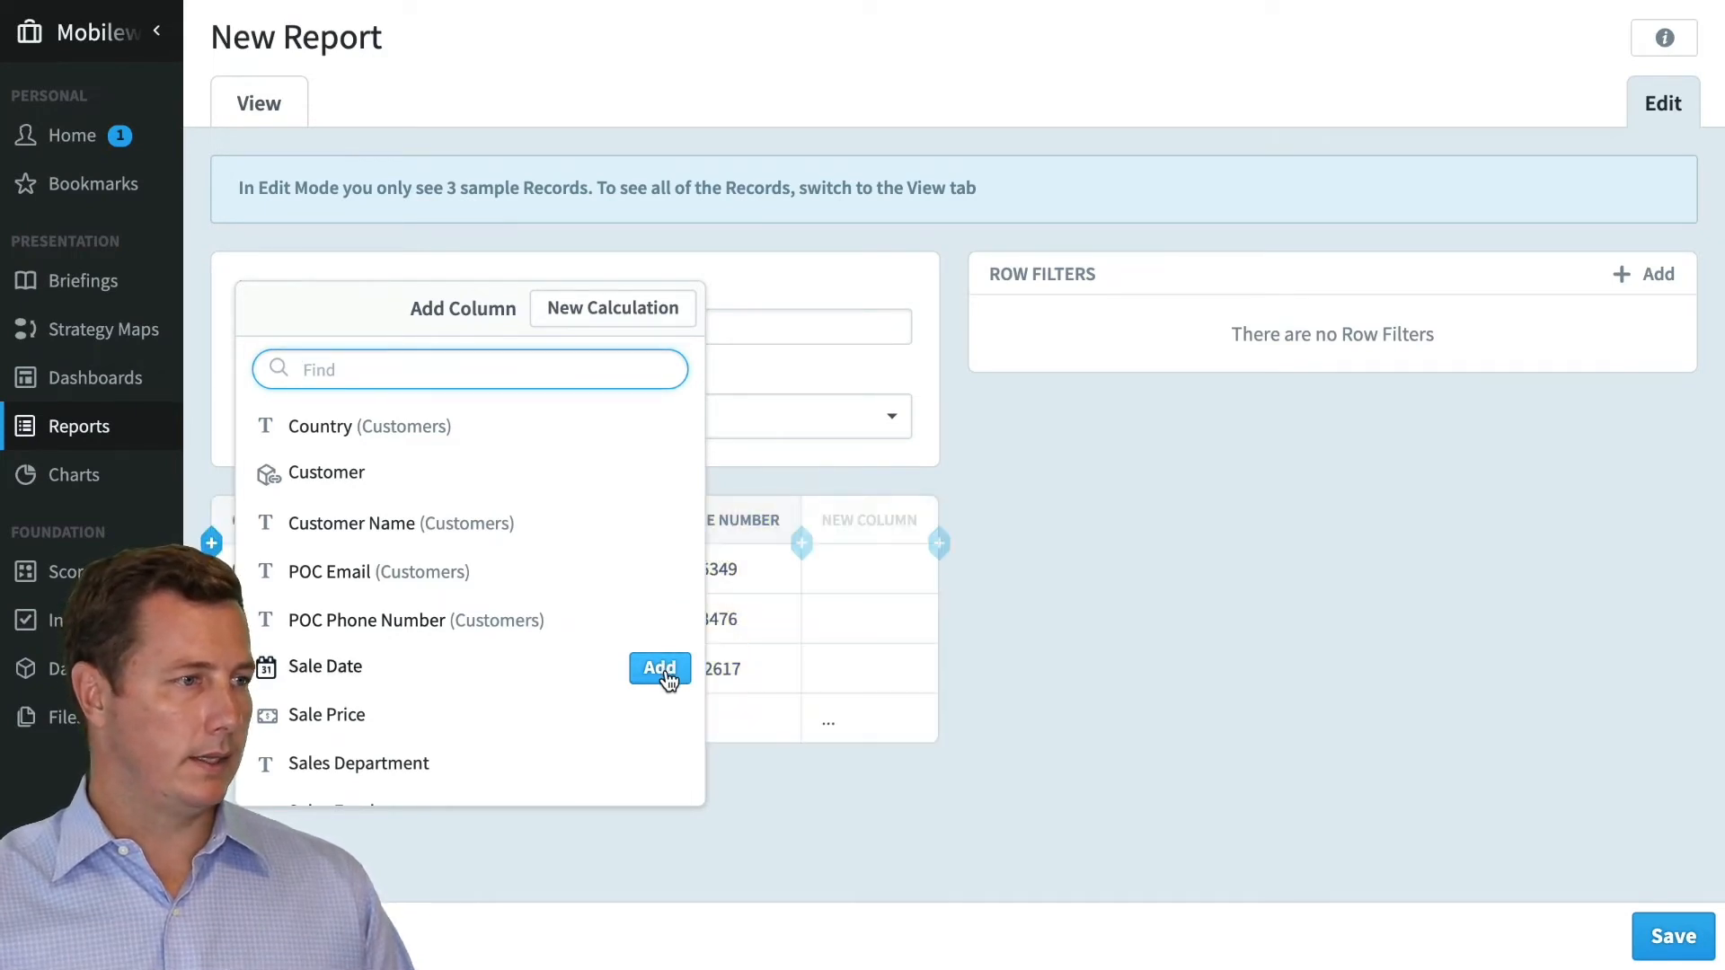
{"action": "left_click", "coordinate": [670, 678]}
{"action": "mouse_move", "coordinate": [670, 728]}
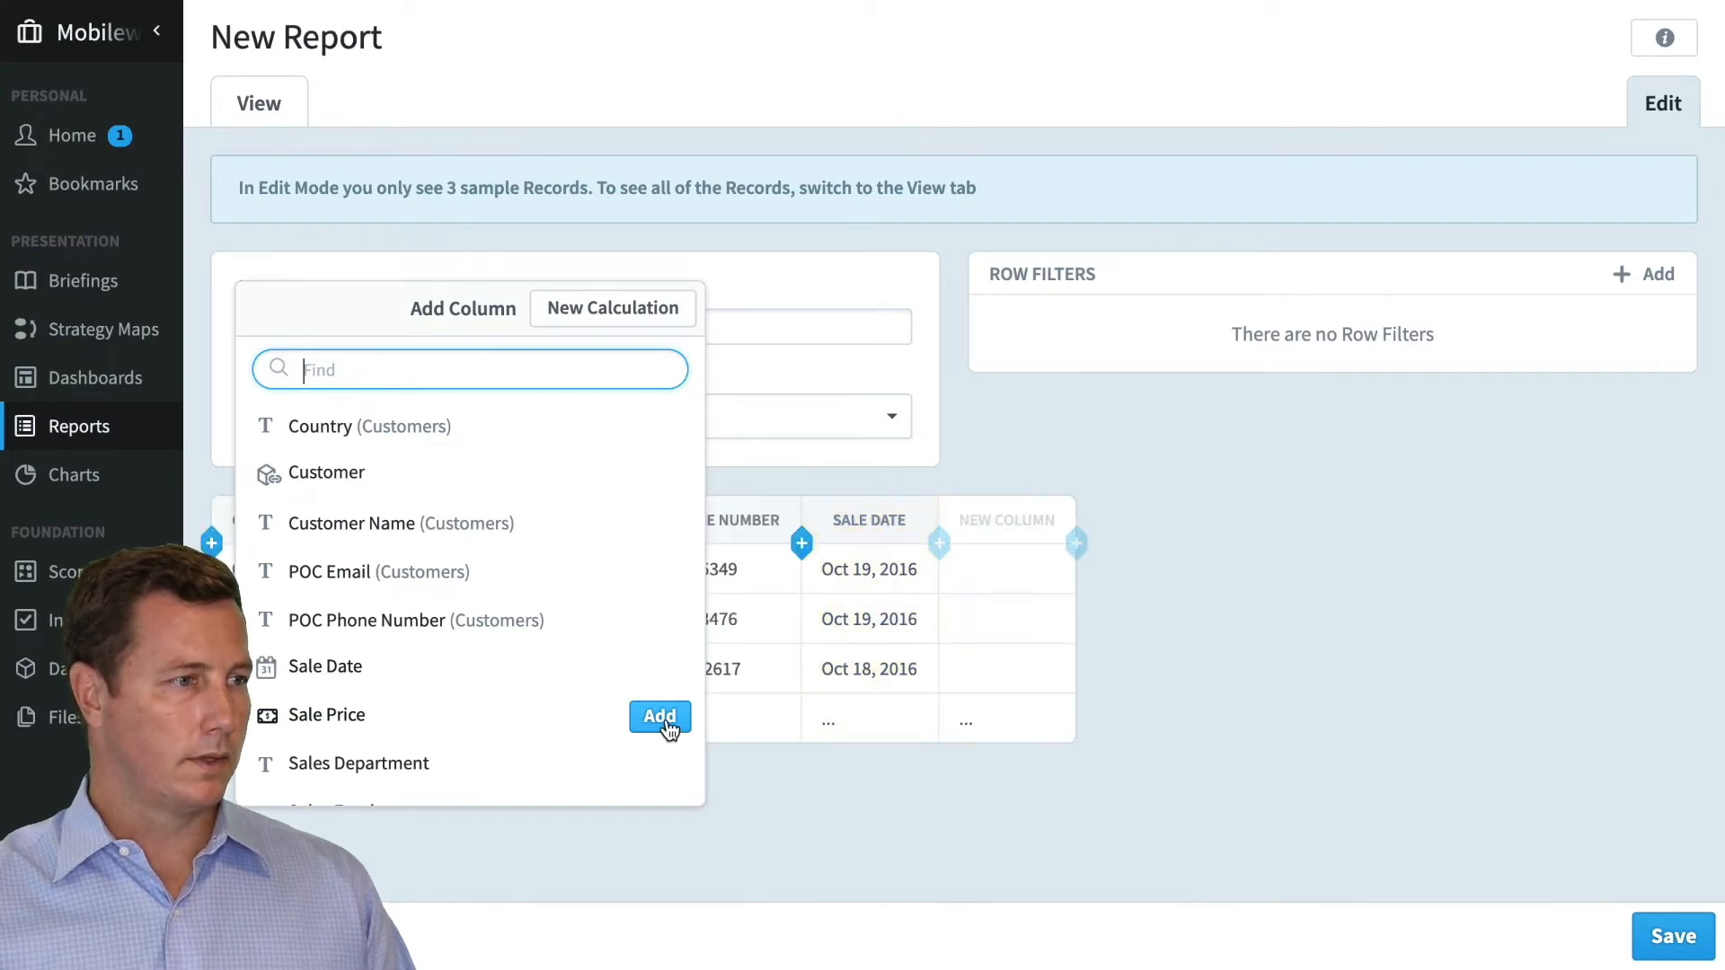
{"action": "left_click", "coordinate": [660, 717]}
{"action": "scroll", "coordinate": [669, 728], "scroll_direction": "down", "scroll_amount": 1}
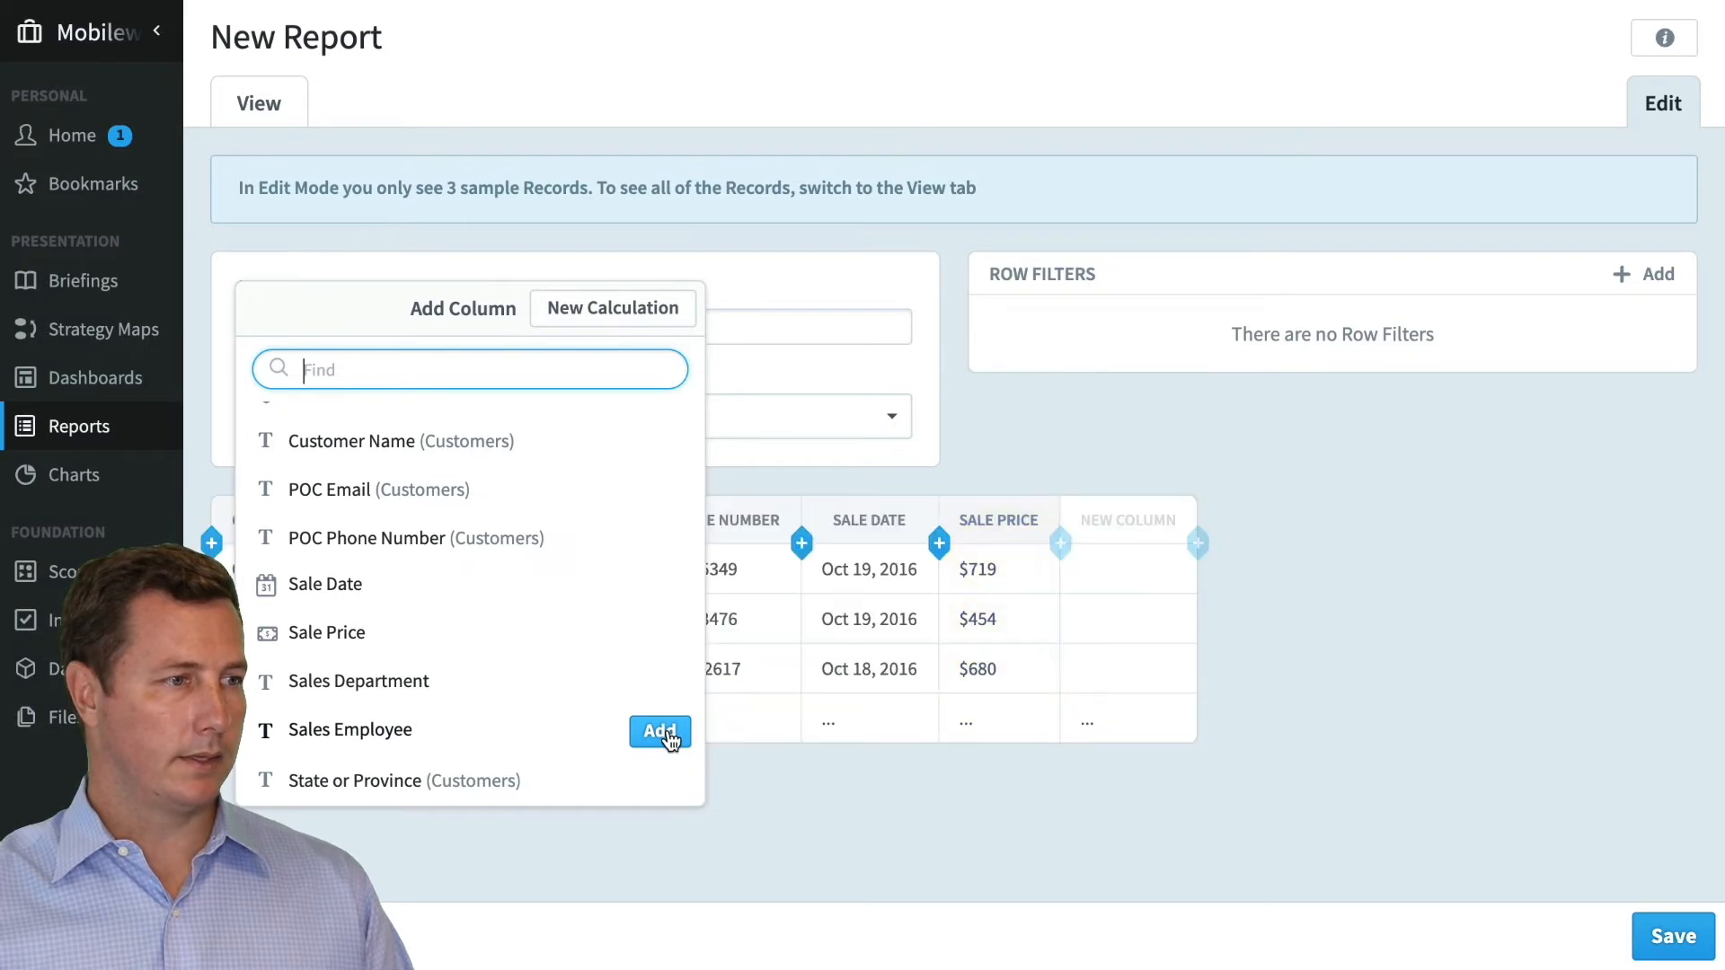
{"action": "left_click", "coordinate": [663, 731]}
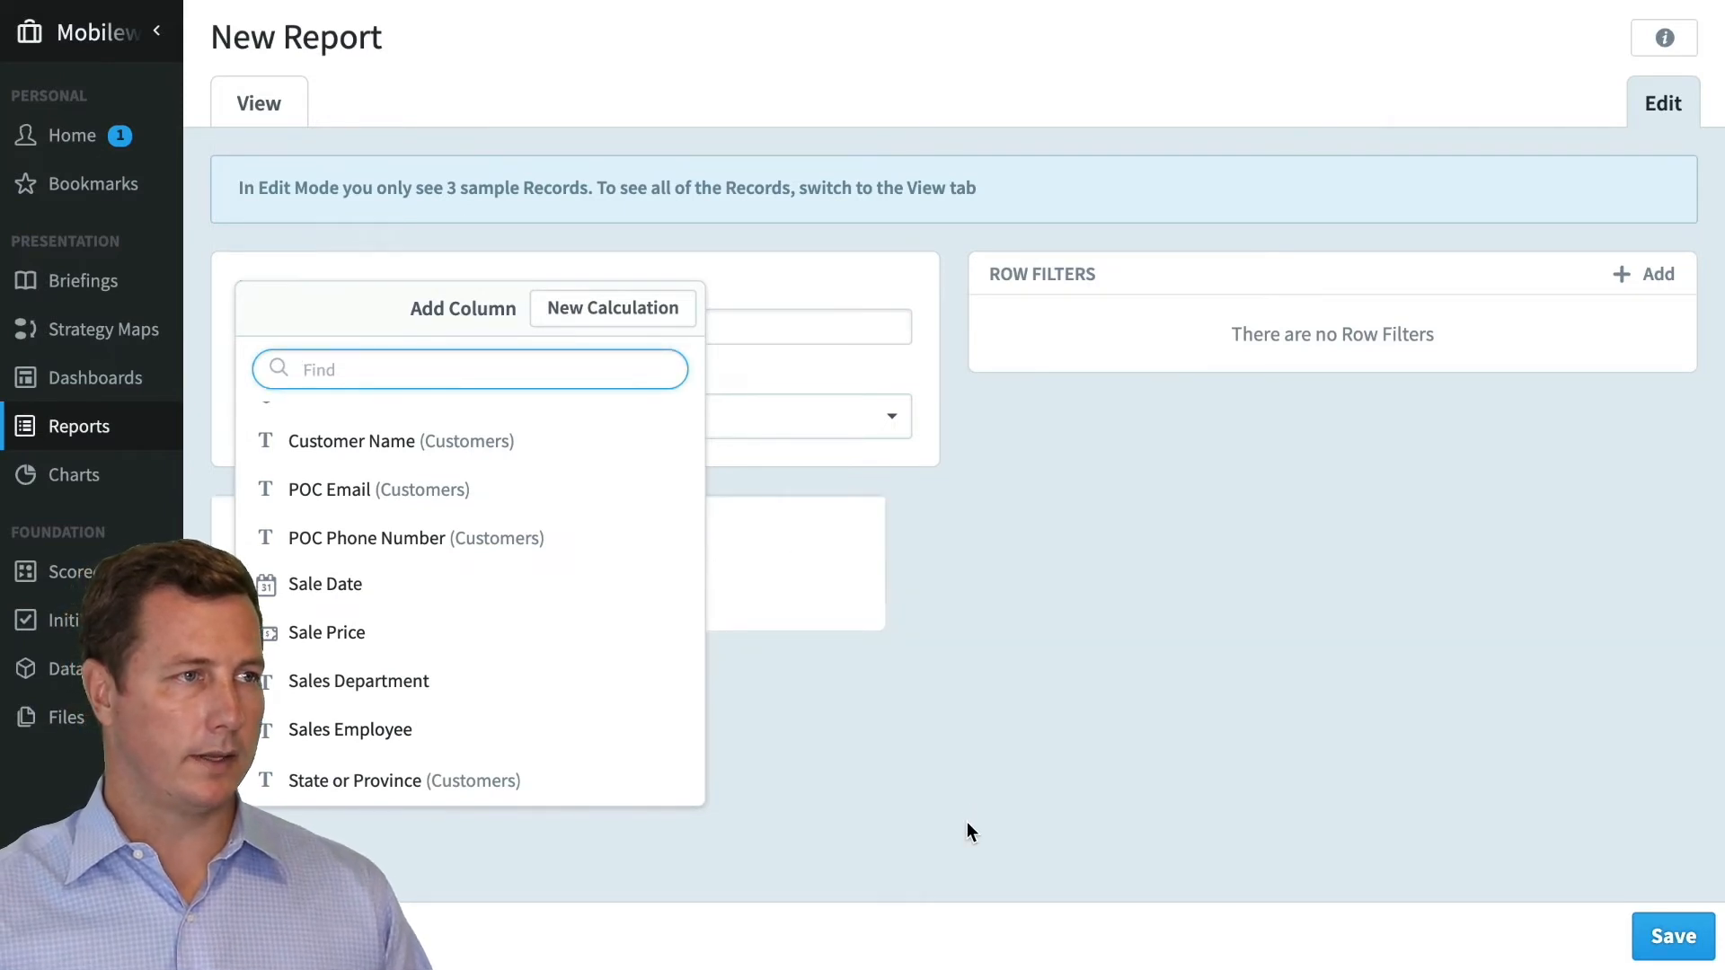
{"action": "left_click", "coordinate": [967, 822]}
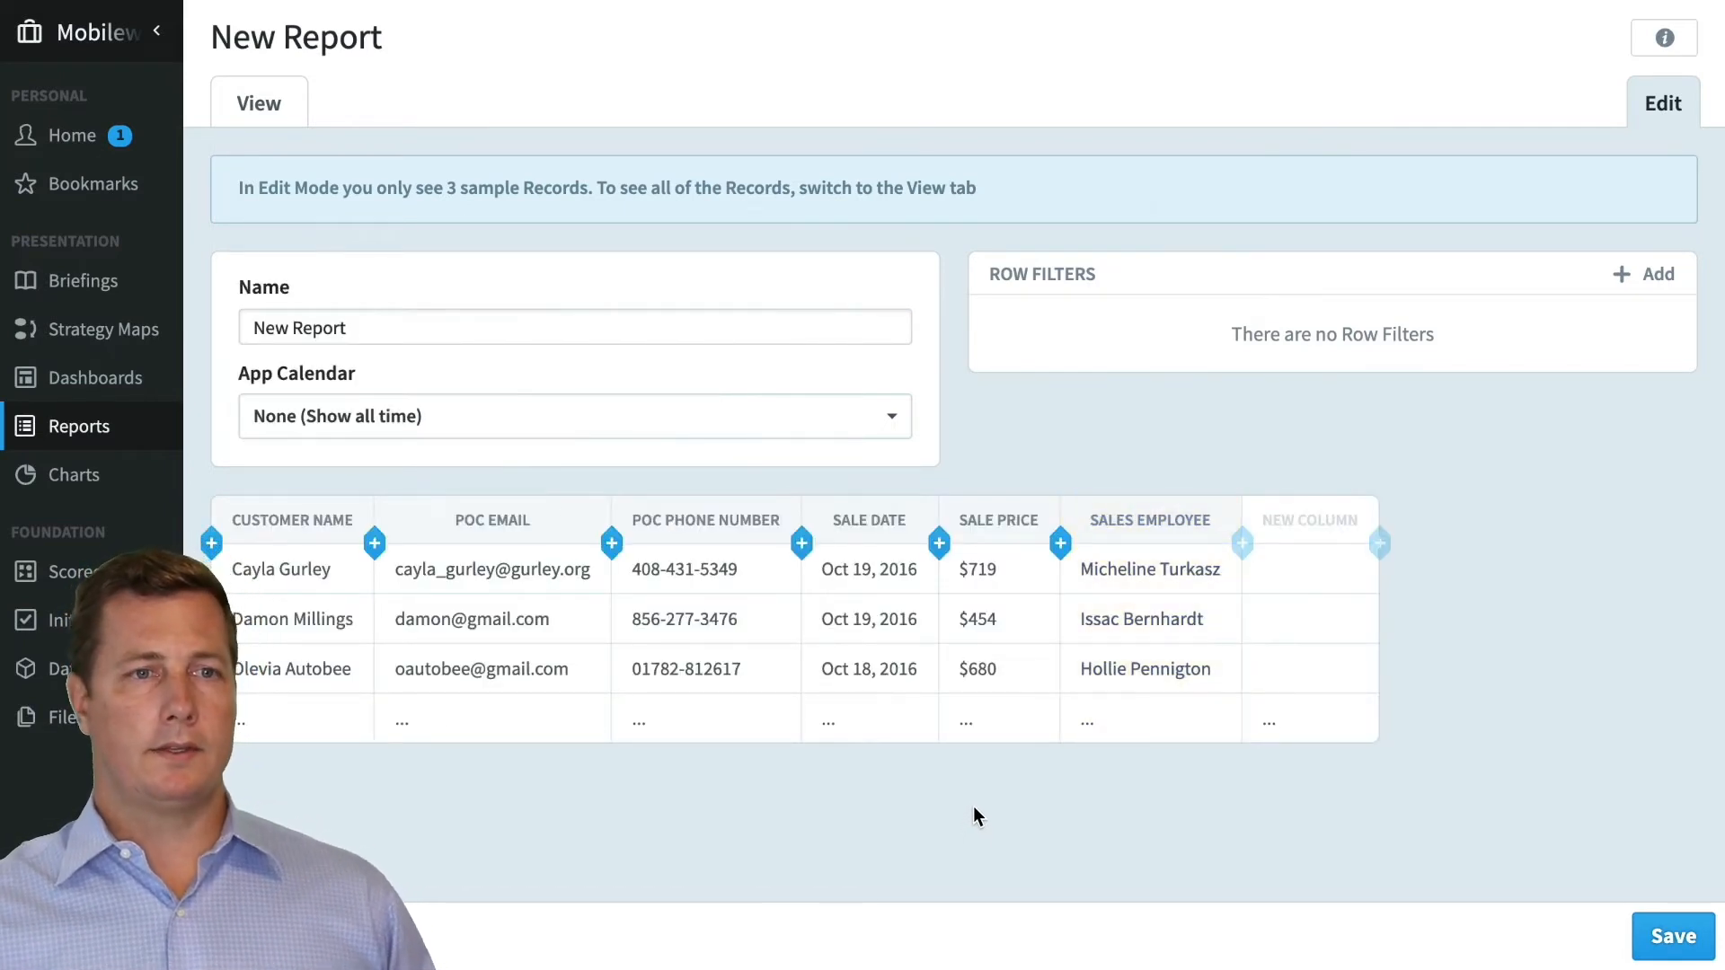
Step: Preview the report with all its records, return to editing and save it
{"action": "left_click", "coordinate": [259, 109]}
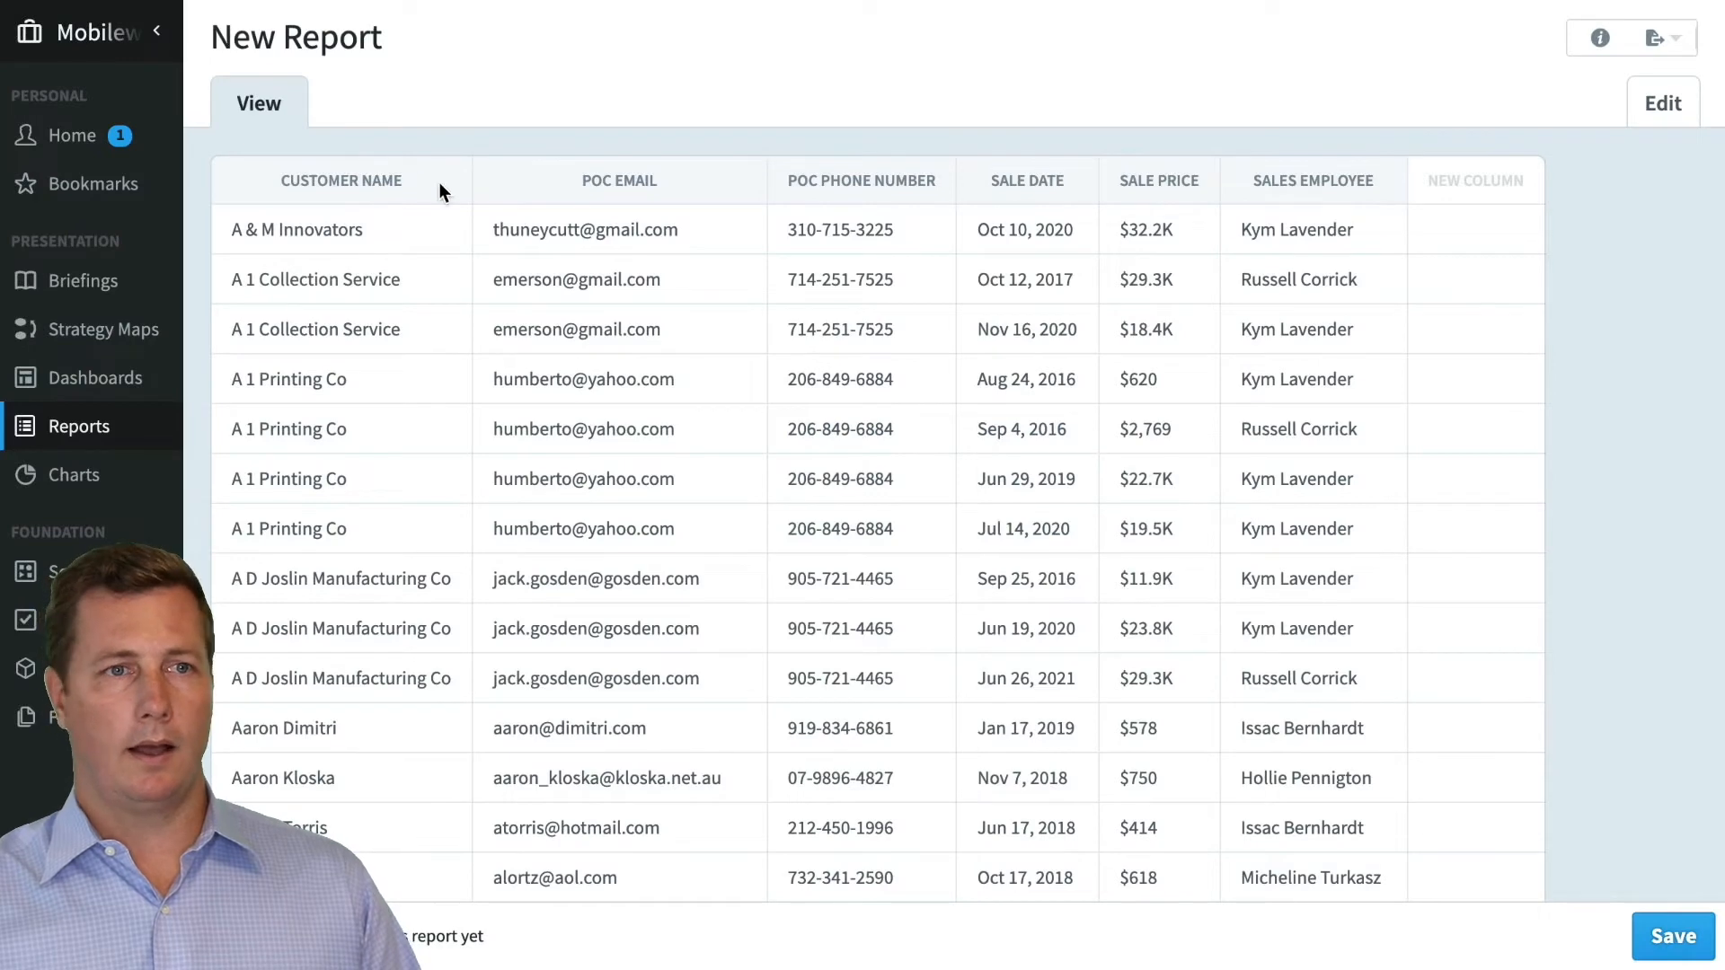
{"action": "scroll", "coordinate": [550, 461], "scroll_direction": "down", "scroll_amount": 10}
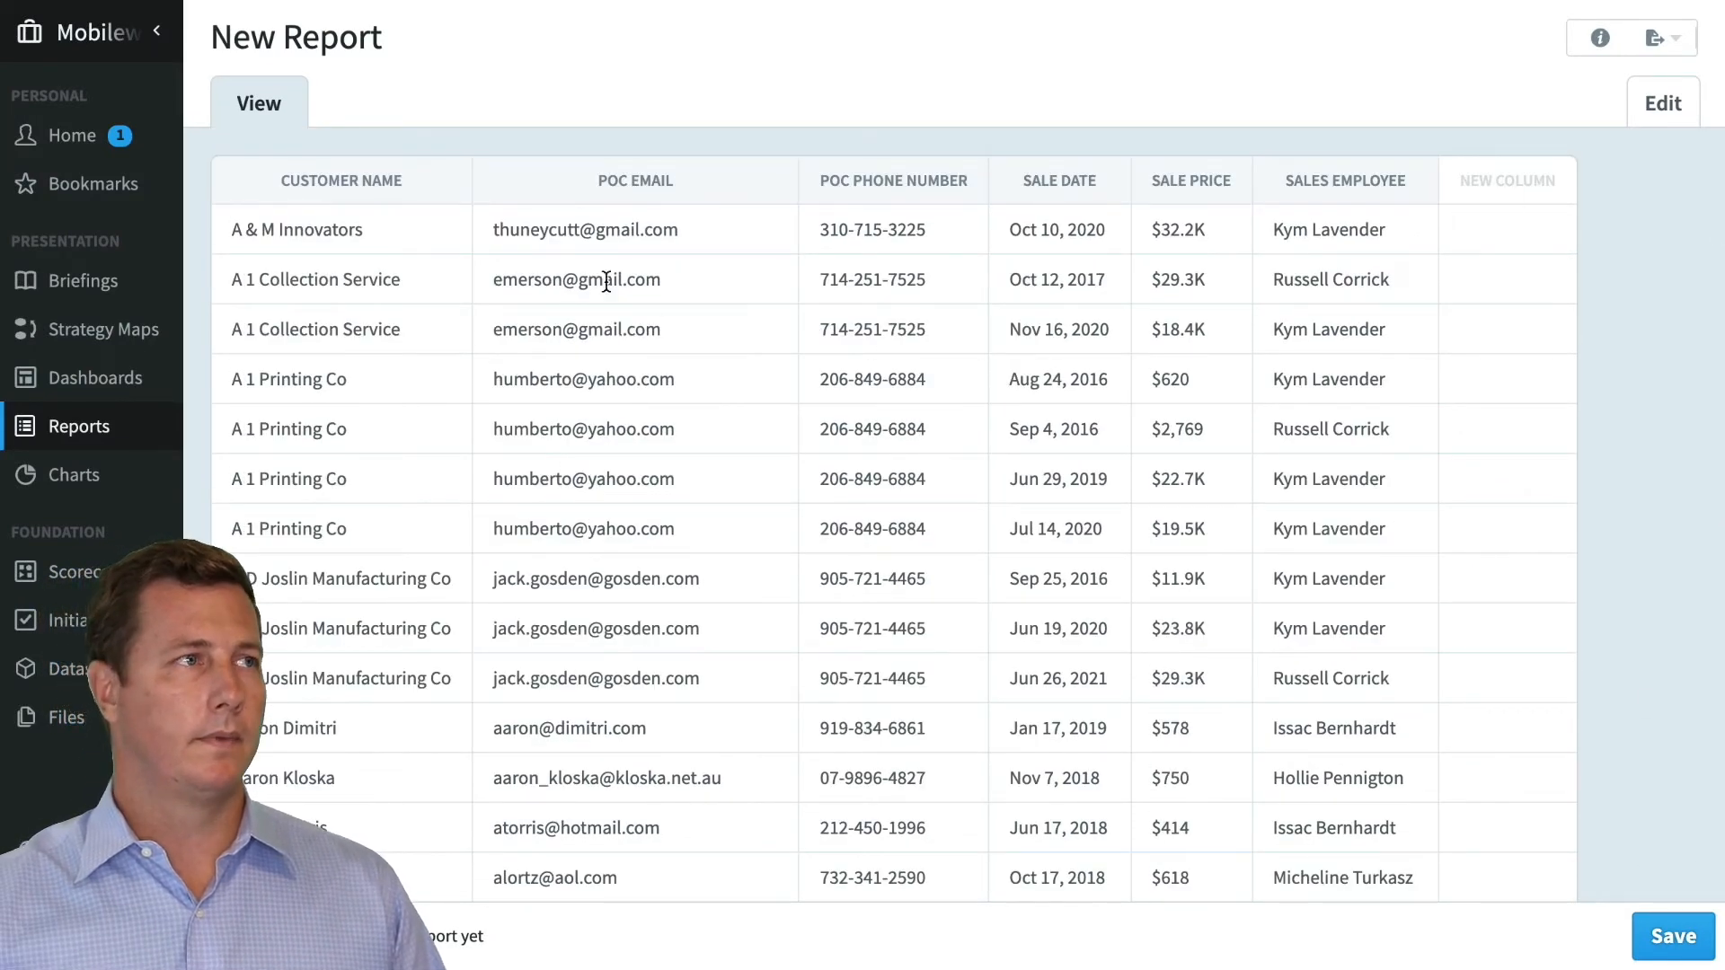
{"action": "left_click", "coordinate": [1647, 104]}
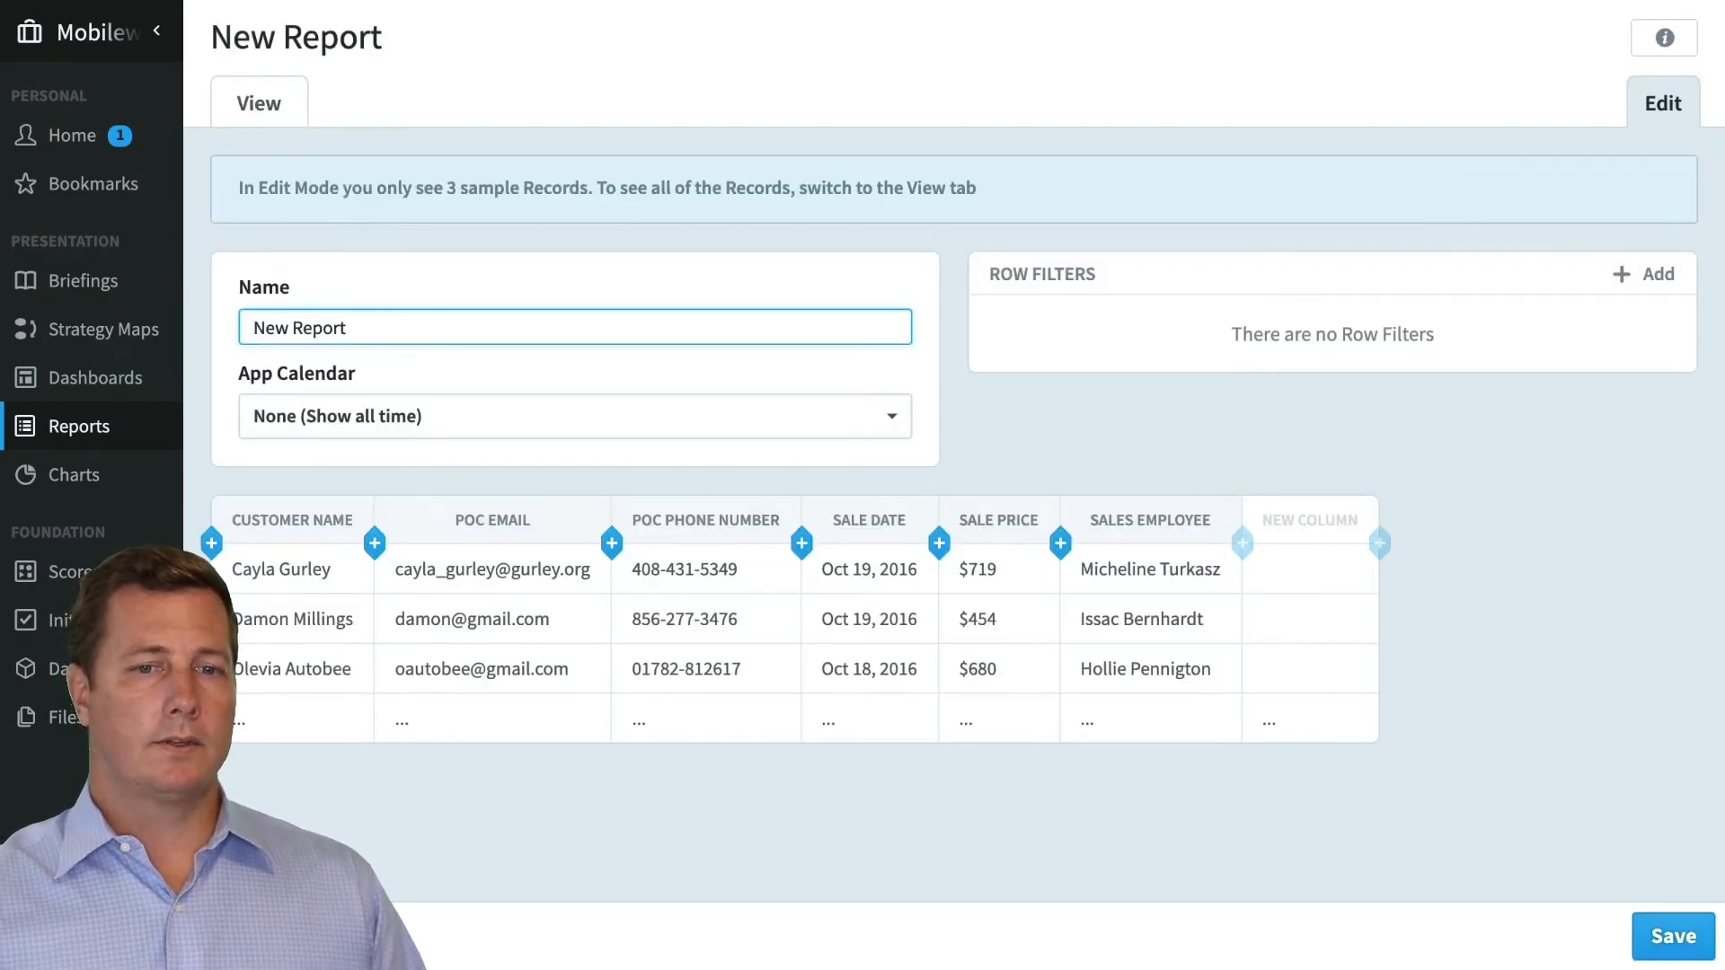
{"action": "left_click", "coordinate": [1652, 935]}
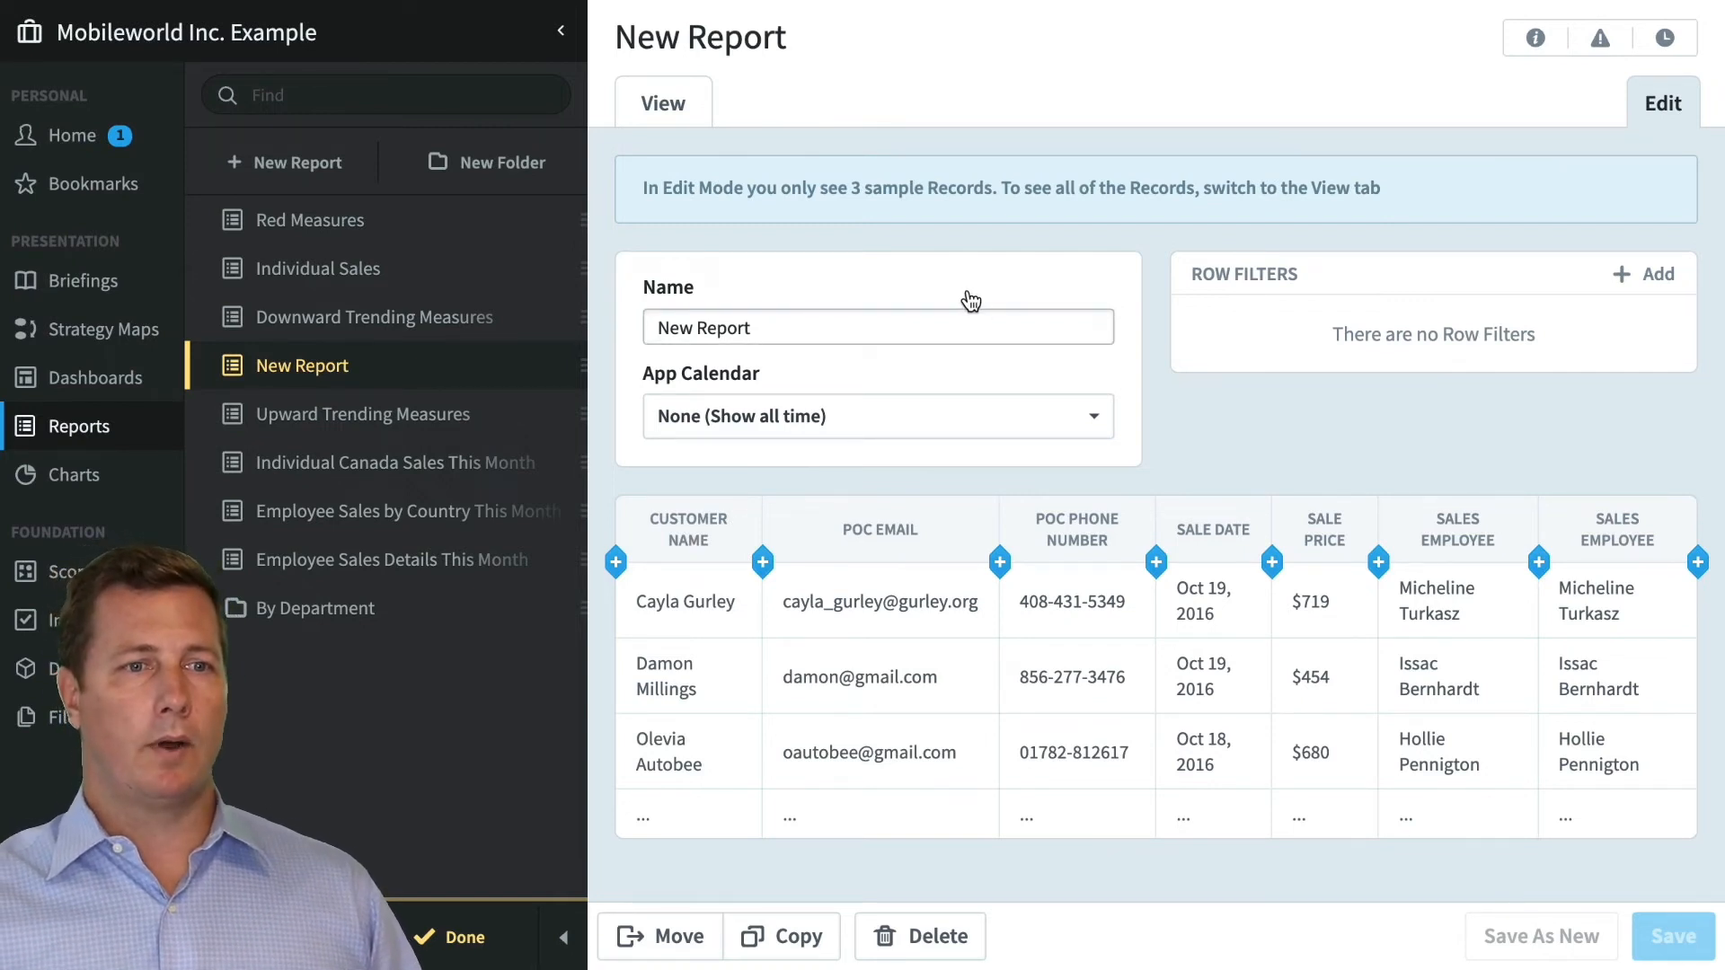
Step: Collapse the report list and delete the duplicate Sales Employee column at the end of the report
{"action": "left_click", "coordinate": [565, 937]}
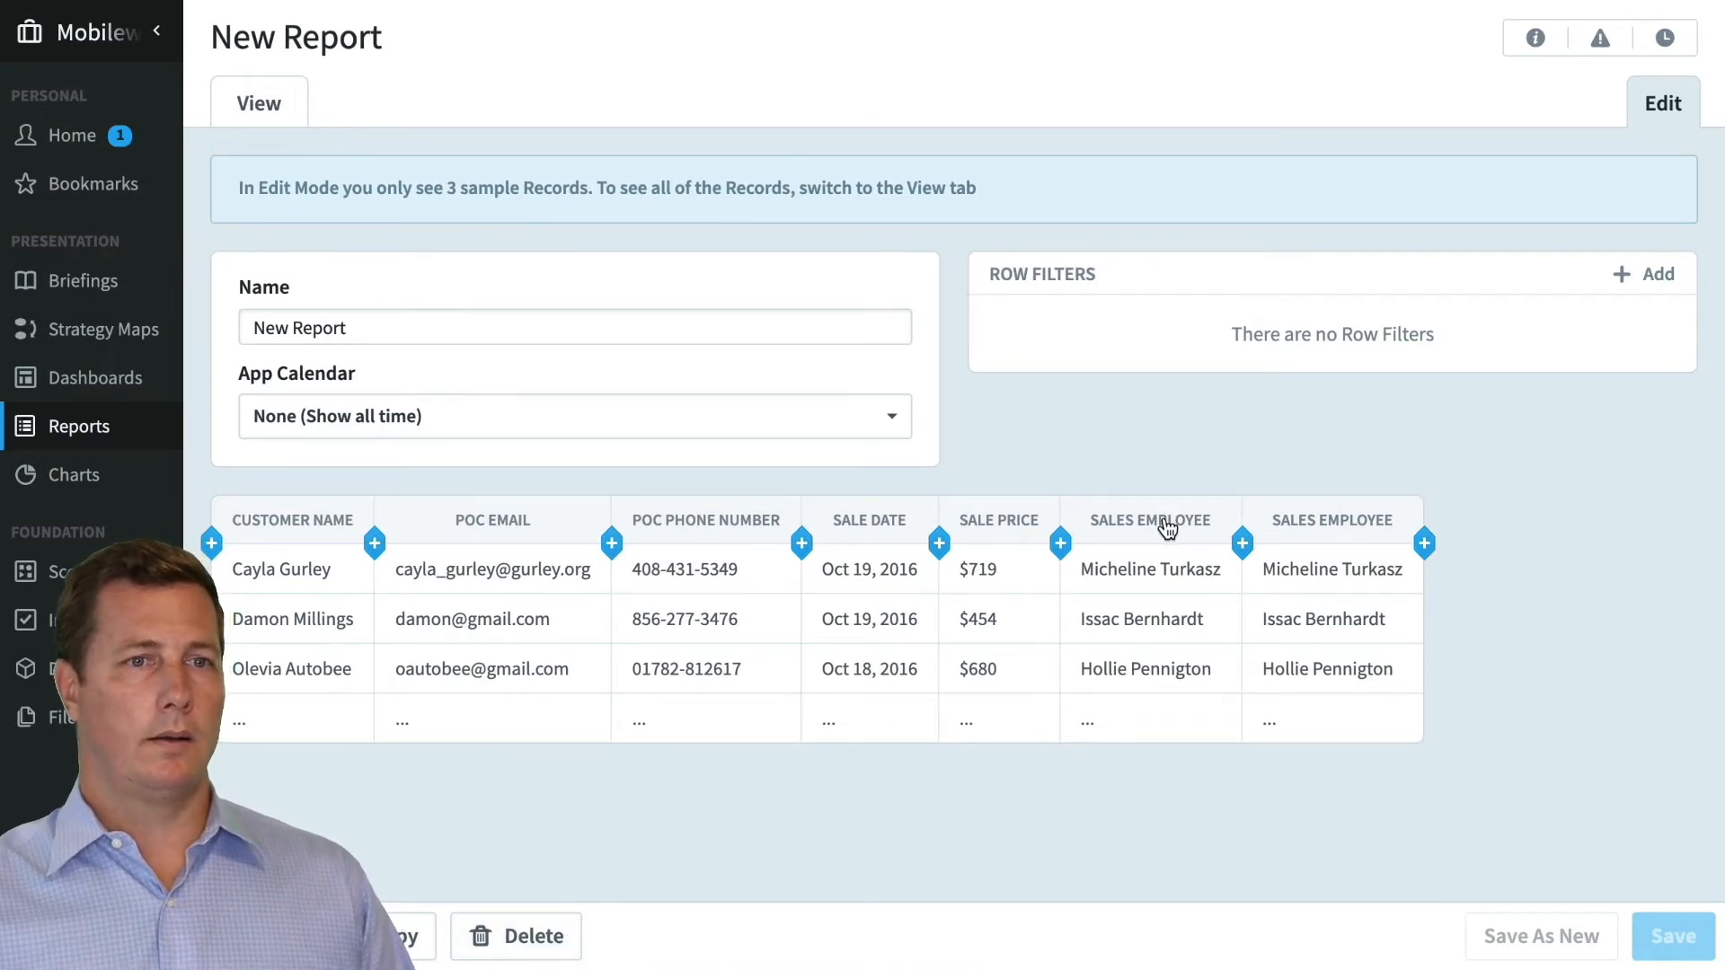
{"action": "left_click", "coordinate": [1313, 521]}
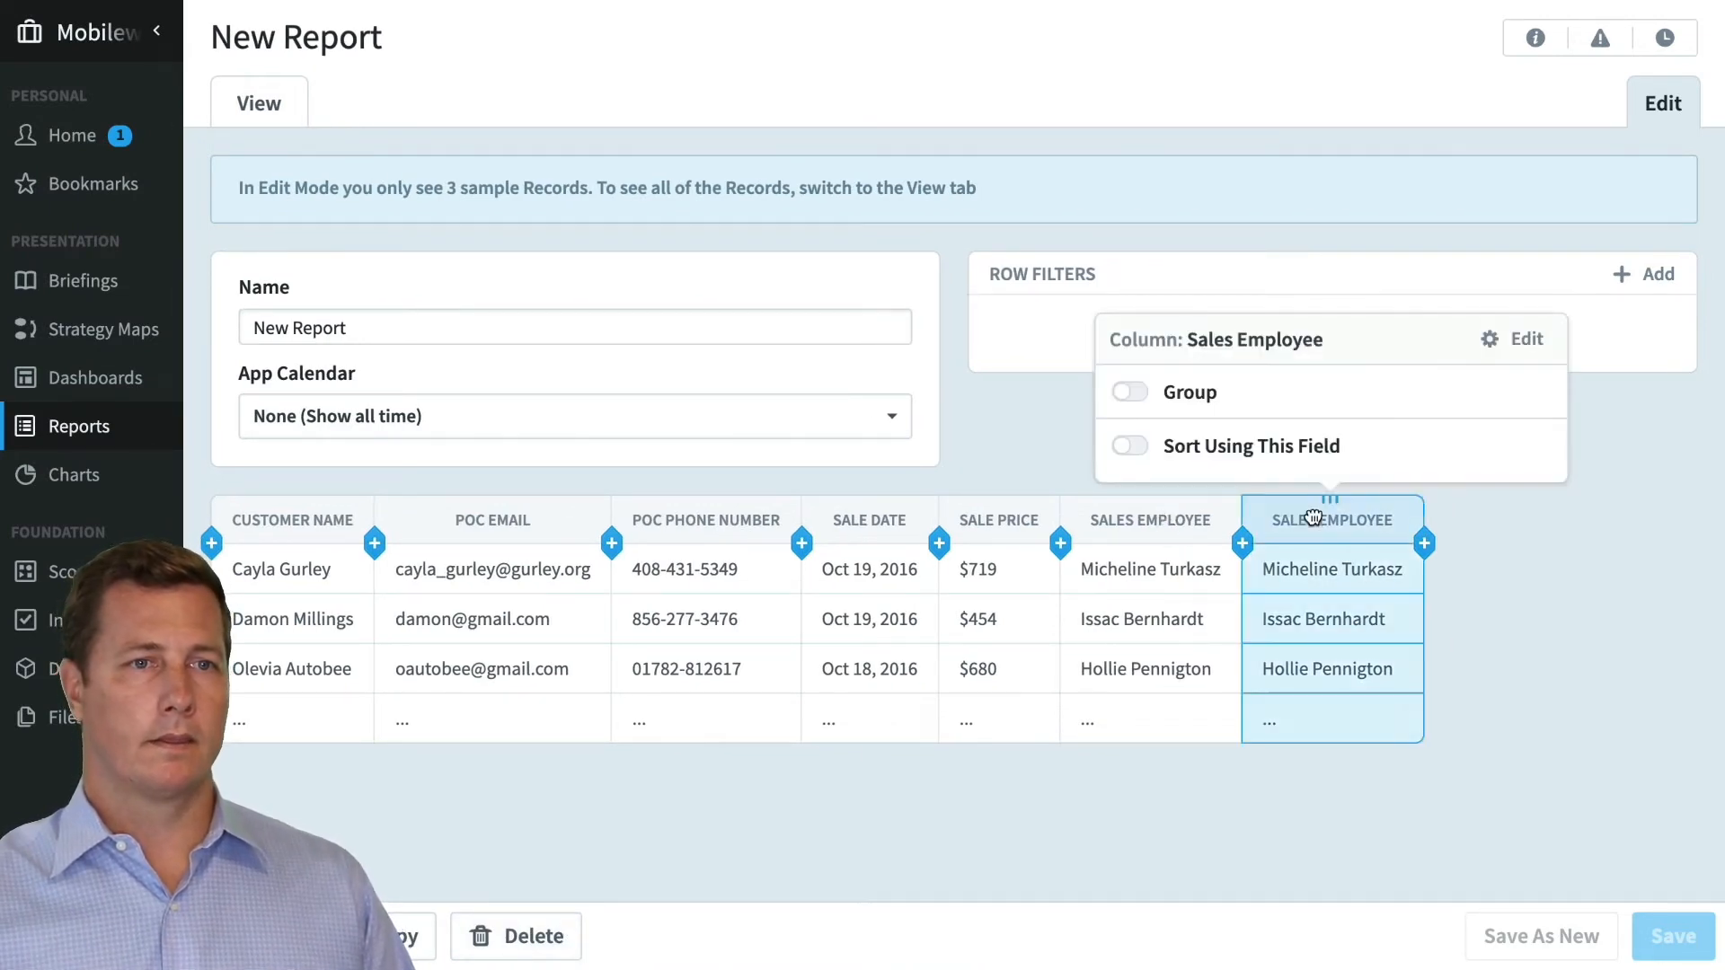
{"action": "left_click", "coordinate": [1481, 345]}
{"action": "left_click", "coordinate": [1389, 563]}
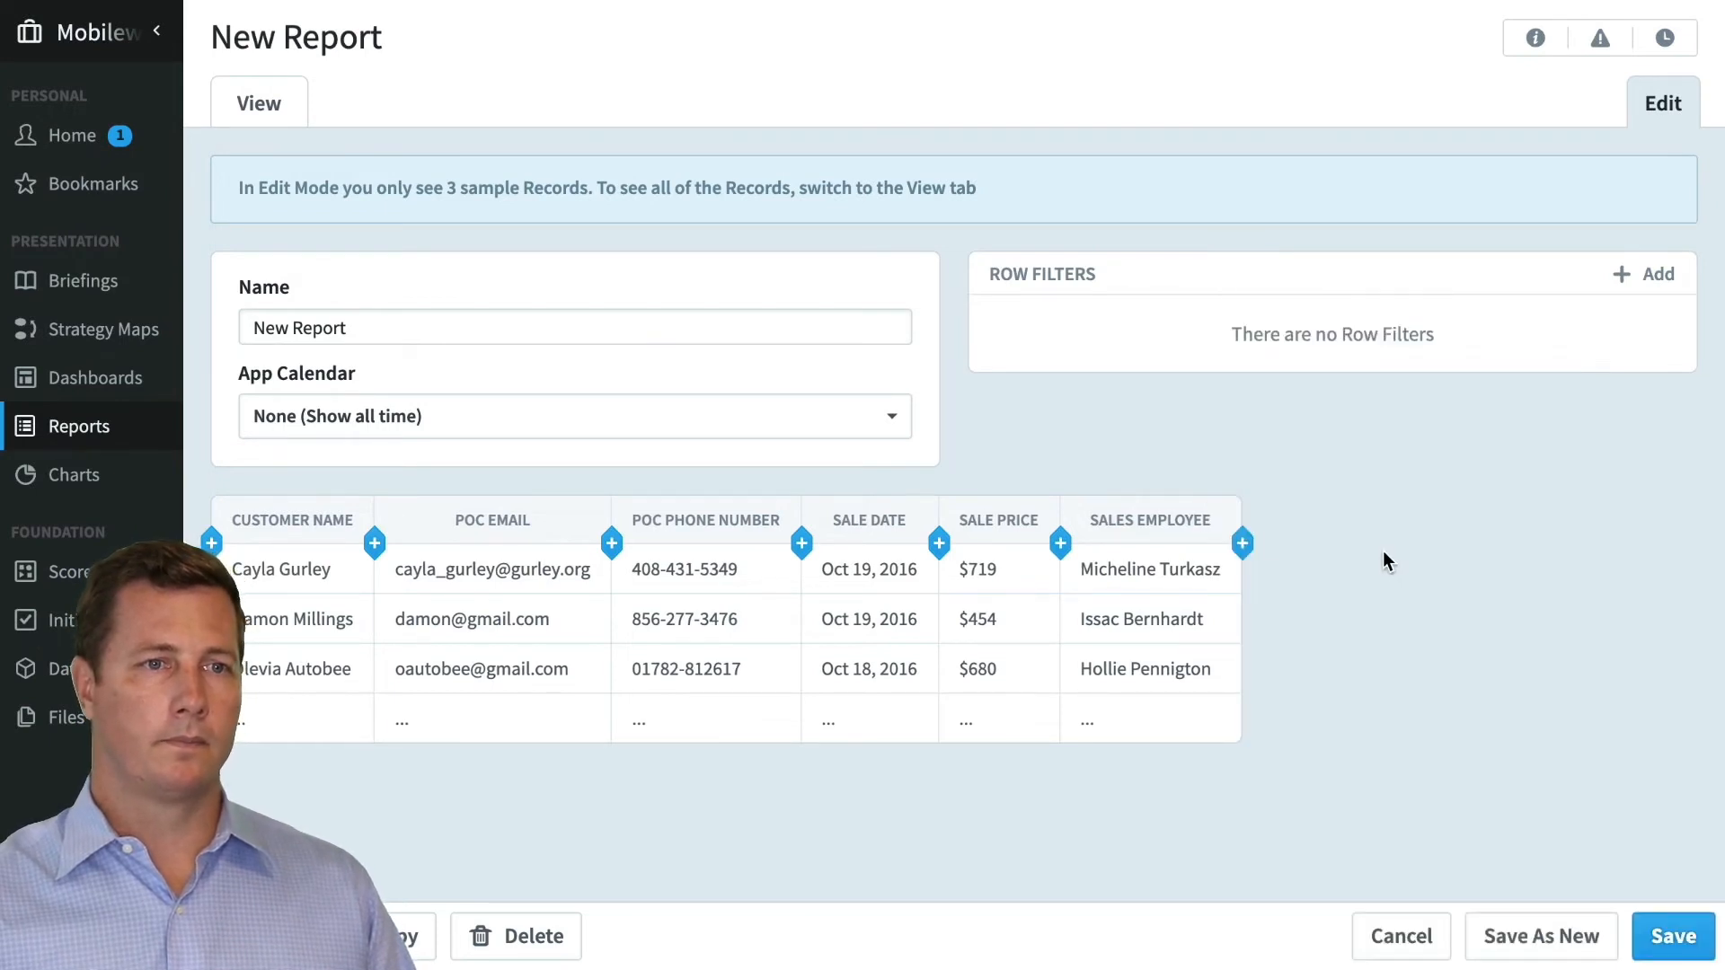
Step: Group the report by Sales Employee and look through the grouped records in the full view
{"action": "left_click", "coordinate": [1104, 516]}
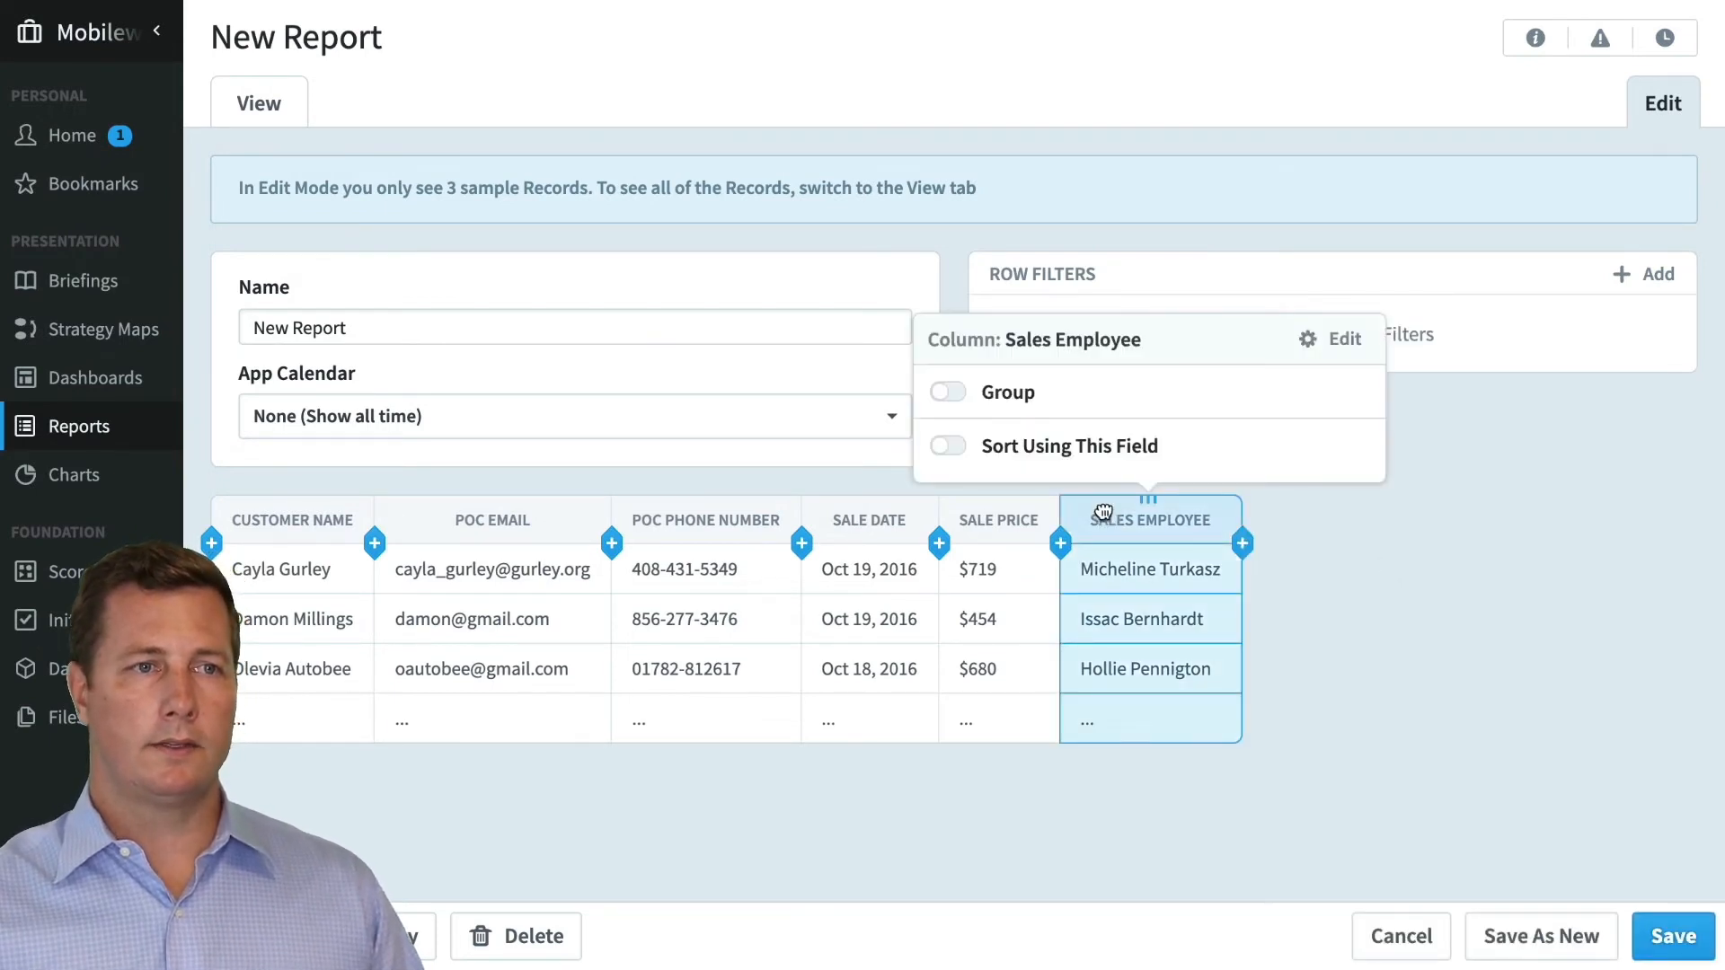
{"action": "left_click", "coordinate": [1017, 394]}
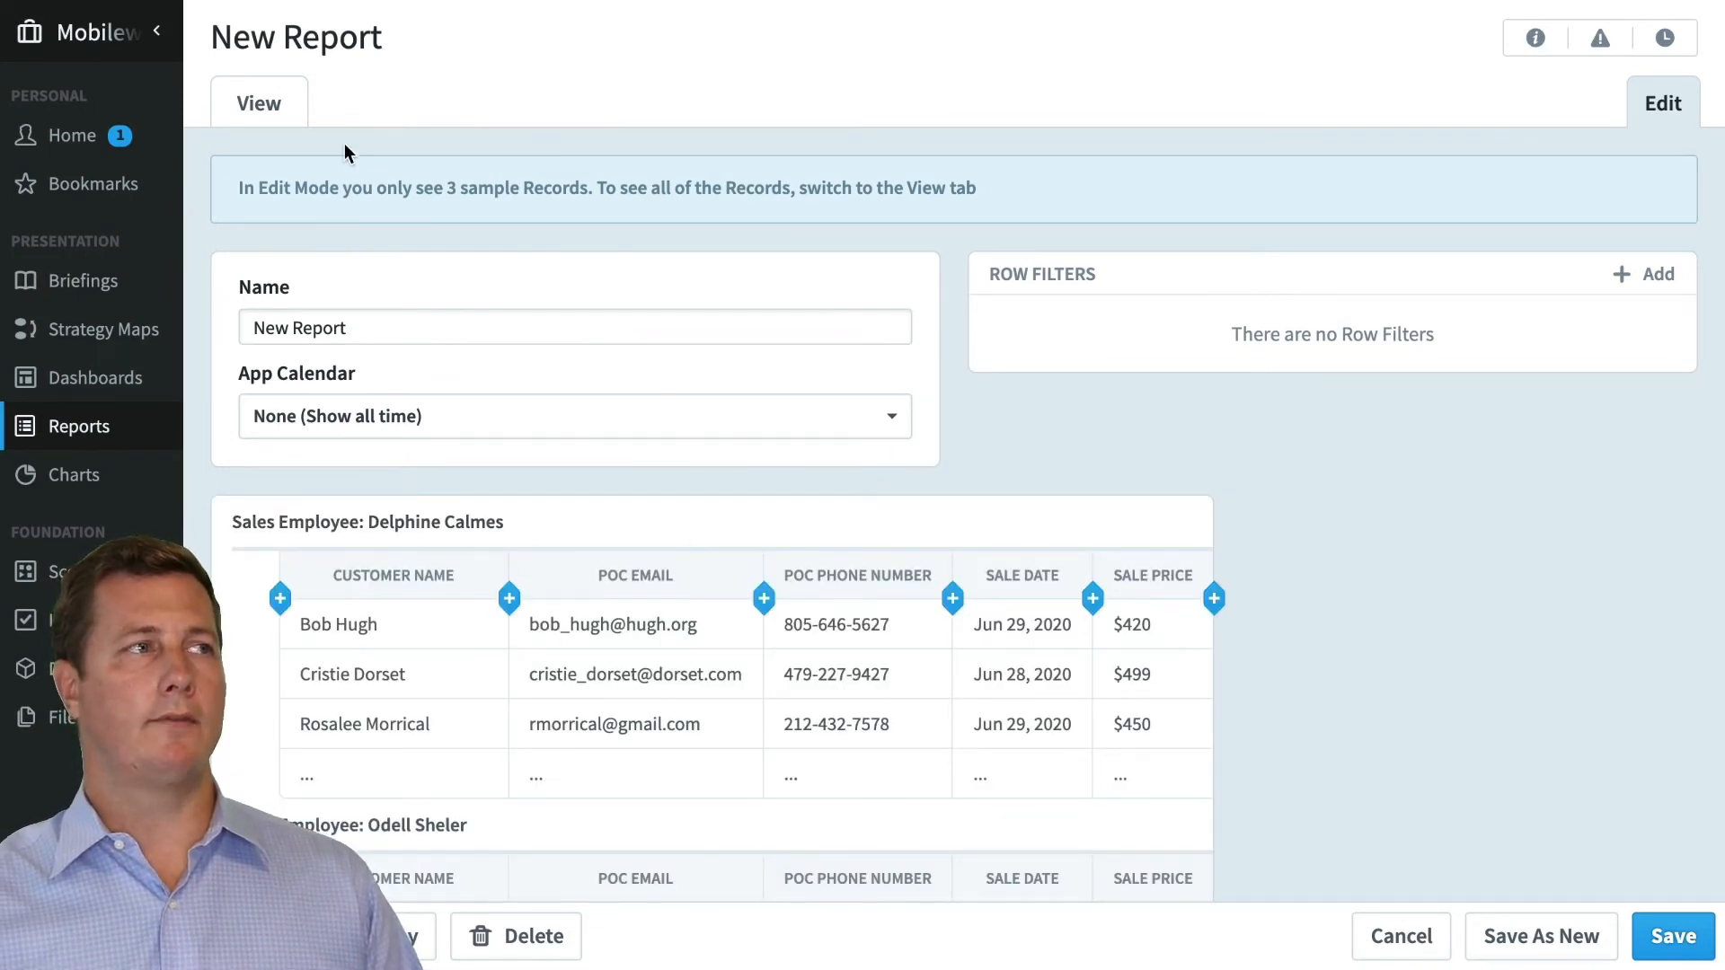
{"action": "left_click", "coordinate": [296, 111]}
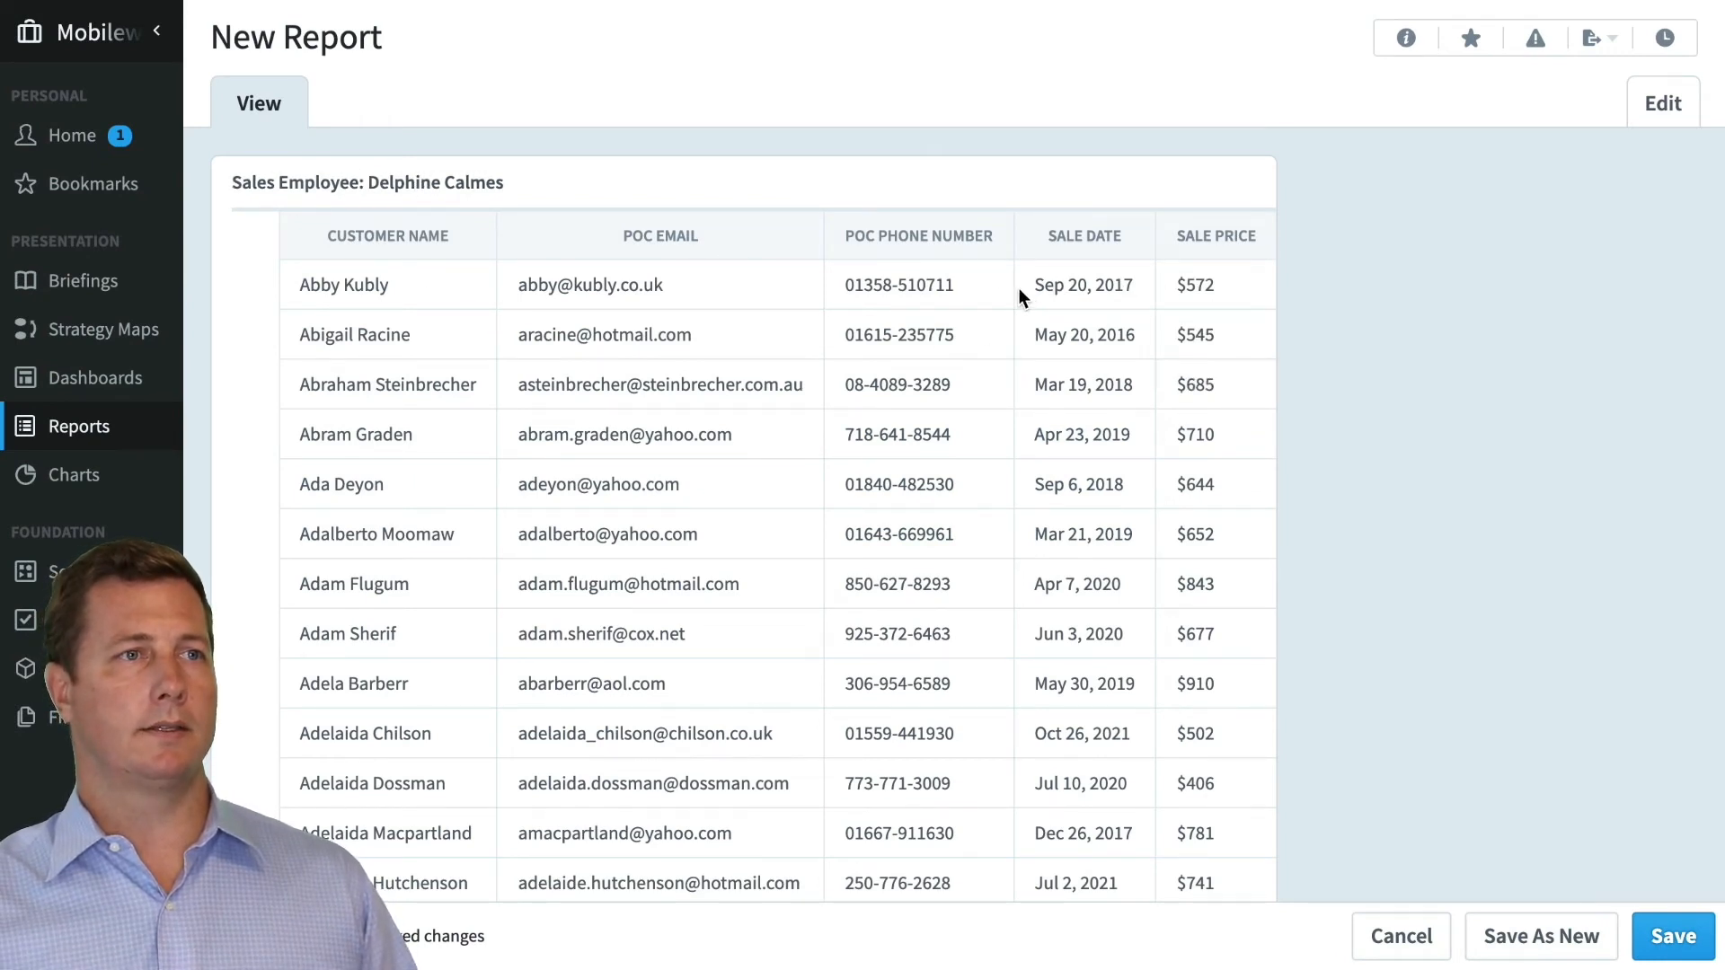
{"action": "scroll", "coordinate": [1075, 568], "scroll_direction": "down", "scroll_amount": 10}
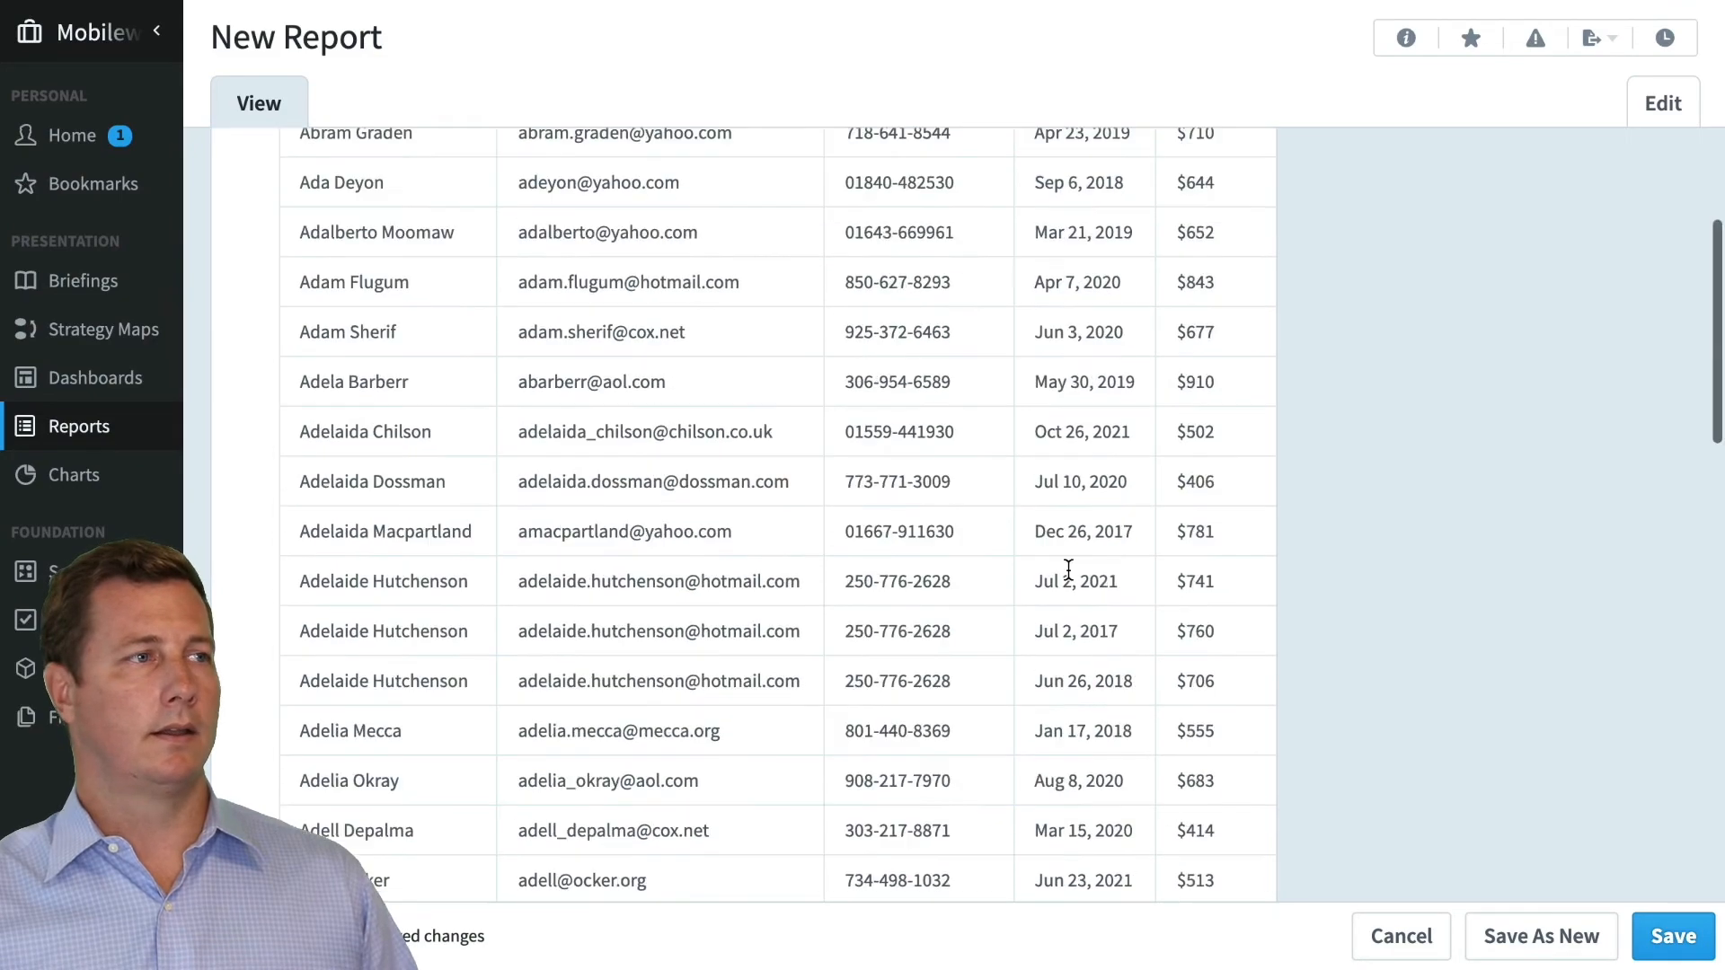
{"action": "scroll", "coordinate": [1075, 566], "scroll_direction": "down", "scroll_amount": 15}
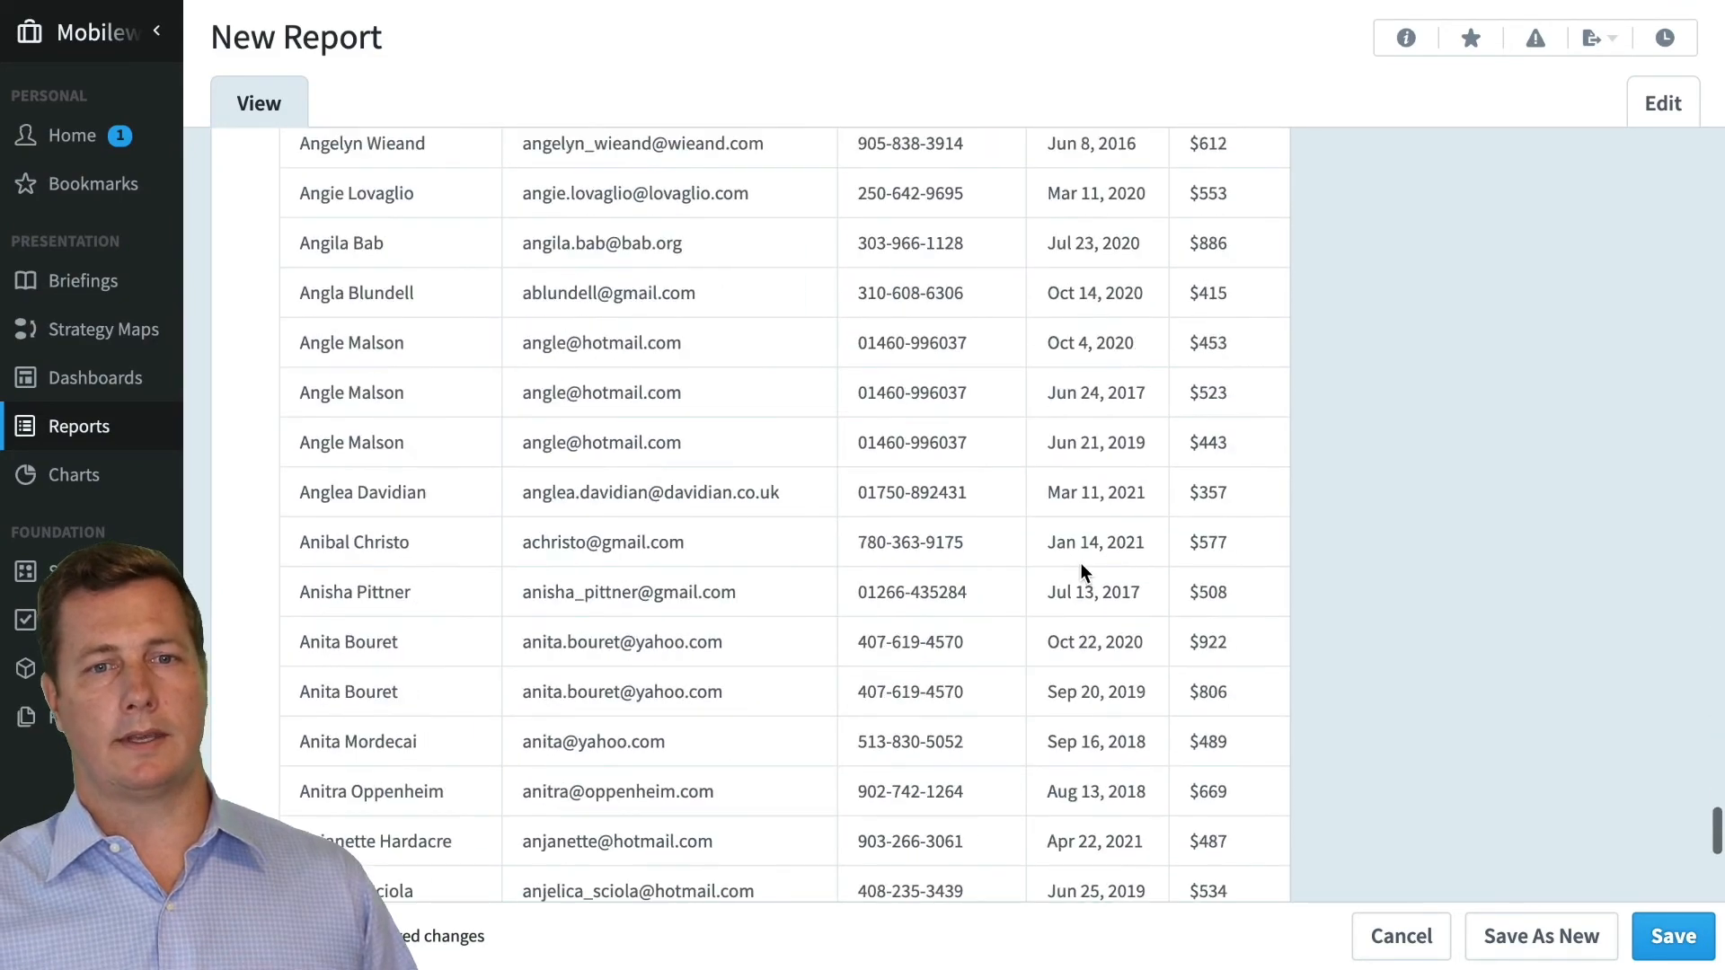
{"action": "scroll", "coordinate": [1089, 543], "scroll_direction": "up", "scroll_amount": 20}
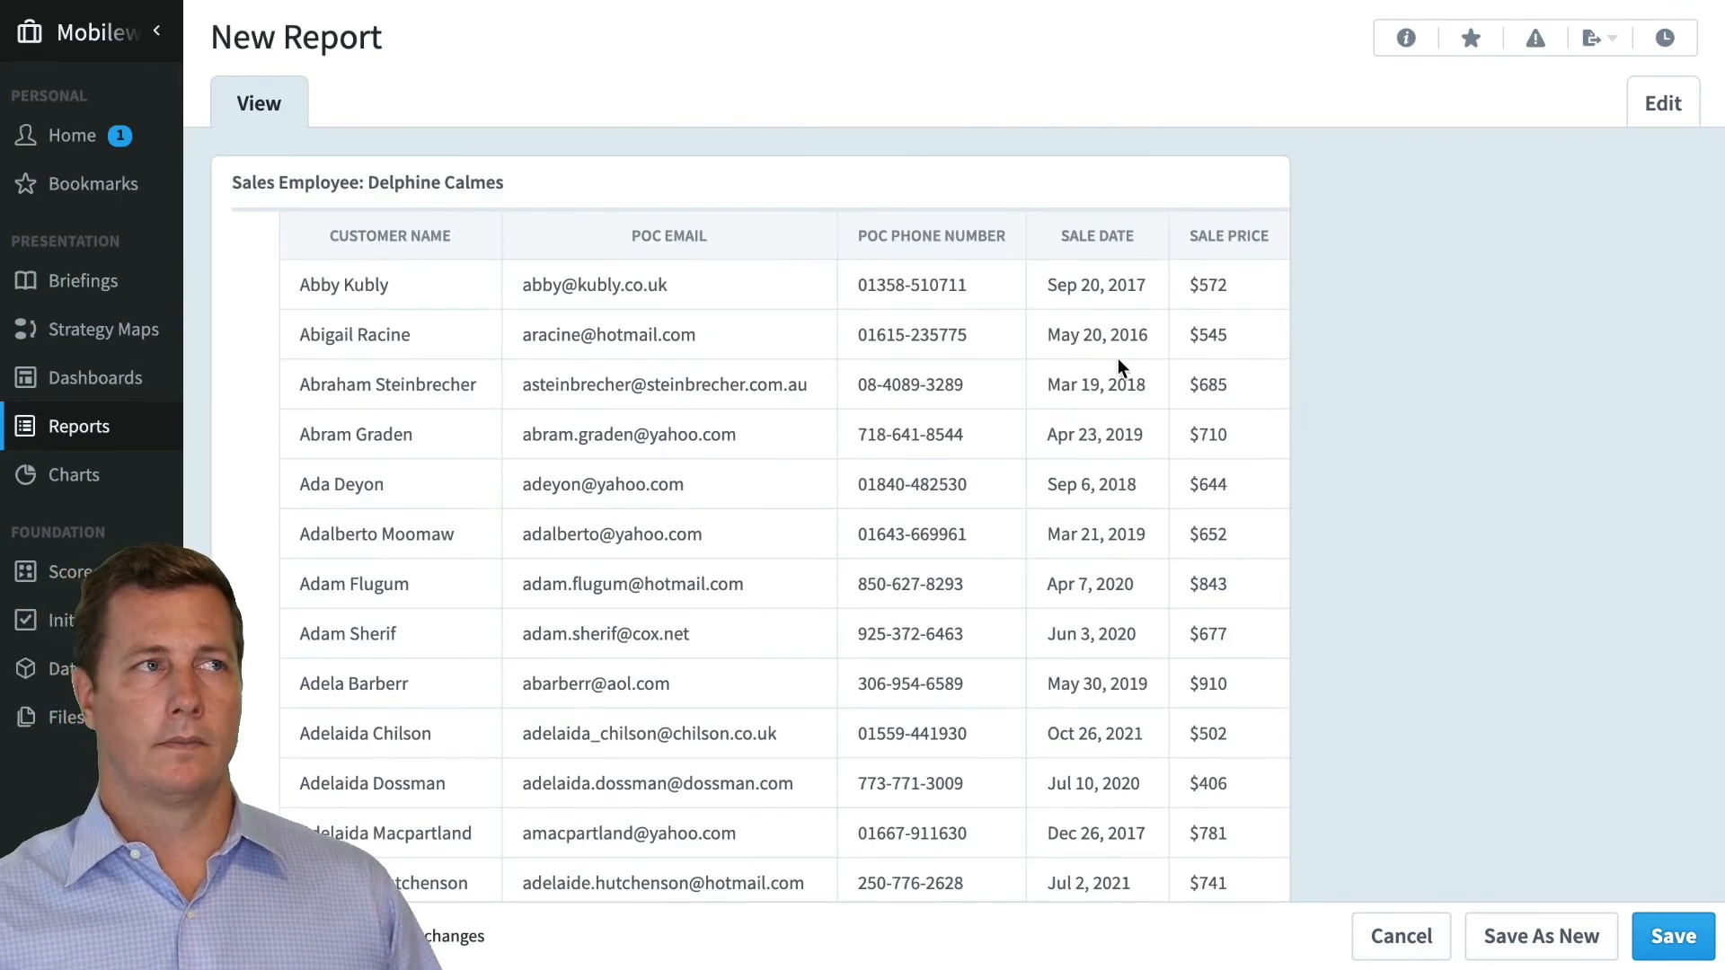
Step: Turn off individual records for the Sales Employee group and view the one-row-per-employee summary
{"action": "left_click", "coordinate": [1662, 104]}
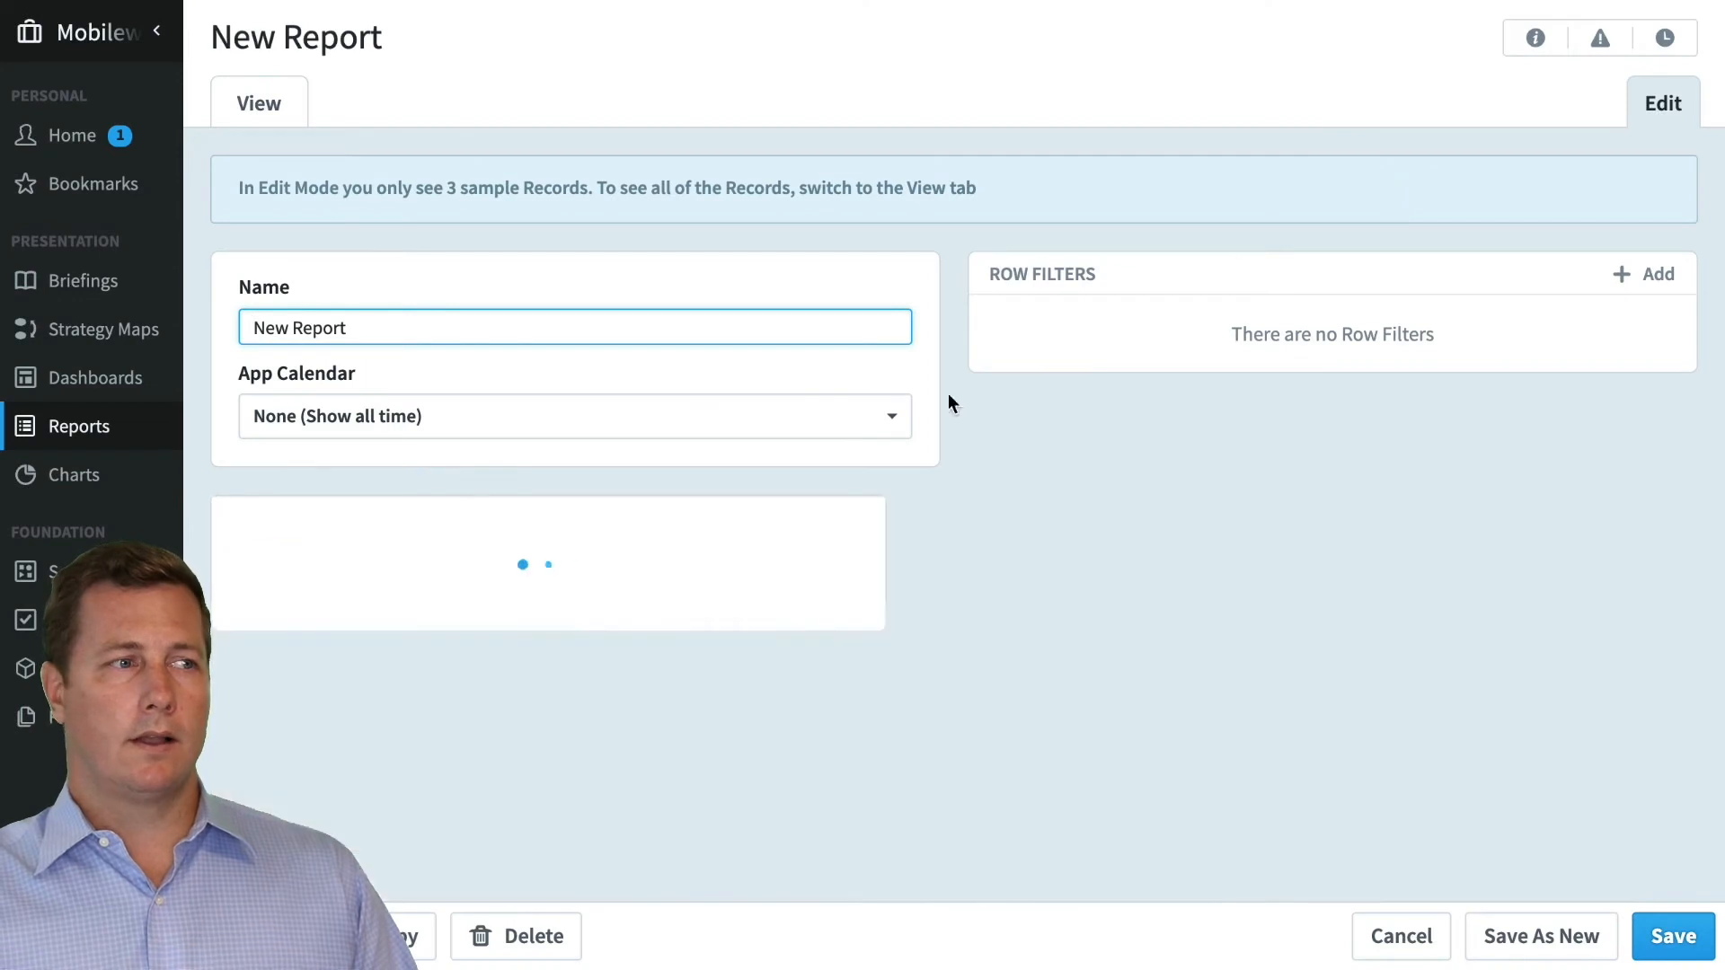
{"action": "left_click", "coordinate": [542, 537]}
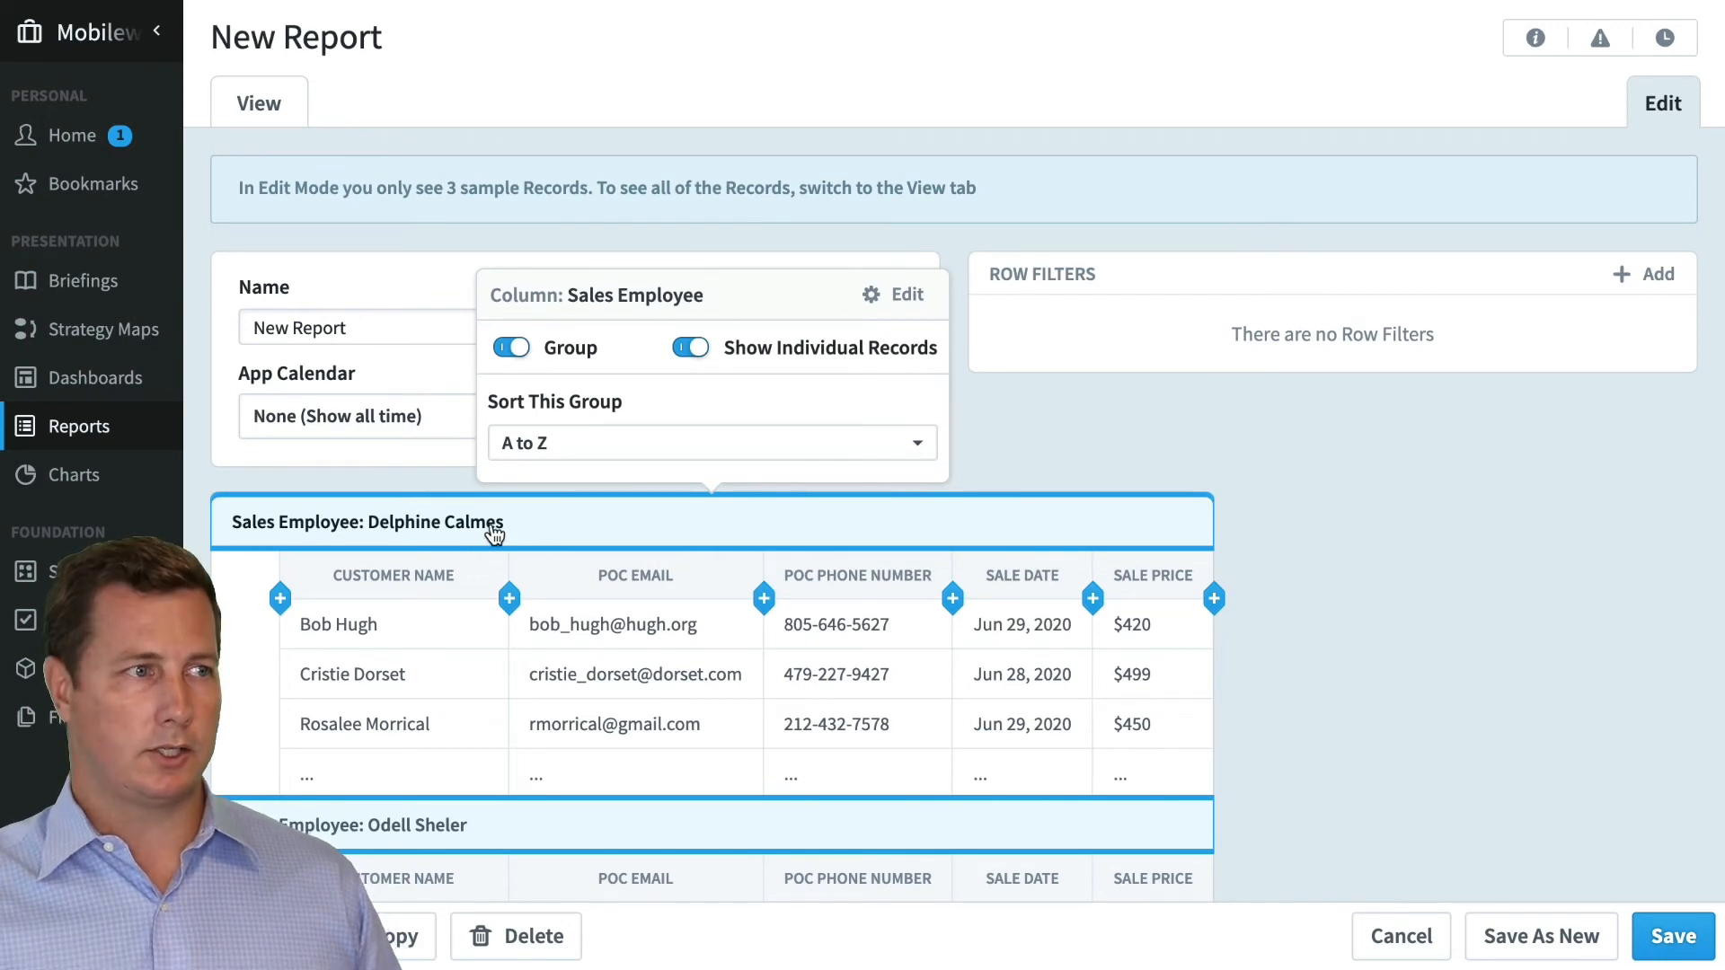
{"action": "left_click", "coordinate": [692, 347]}
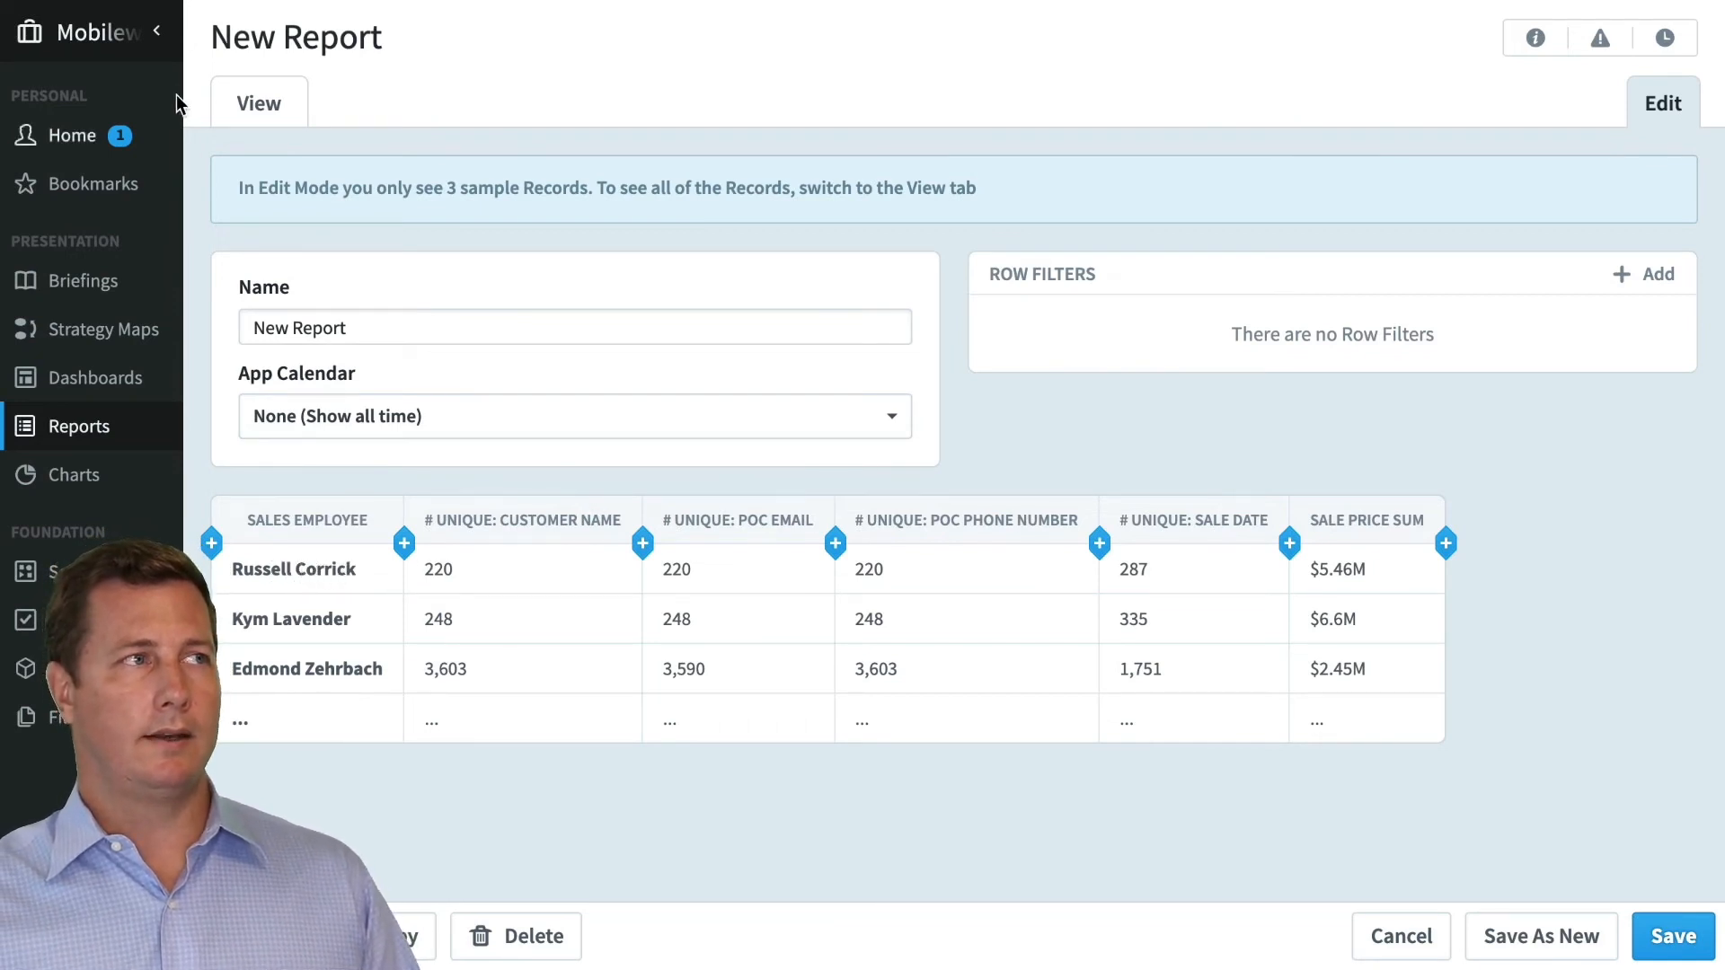
{"action": "left_click", "coordinate": [259, 100]}
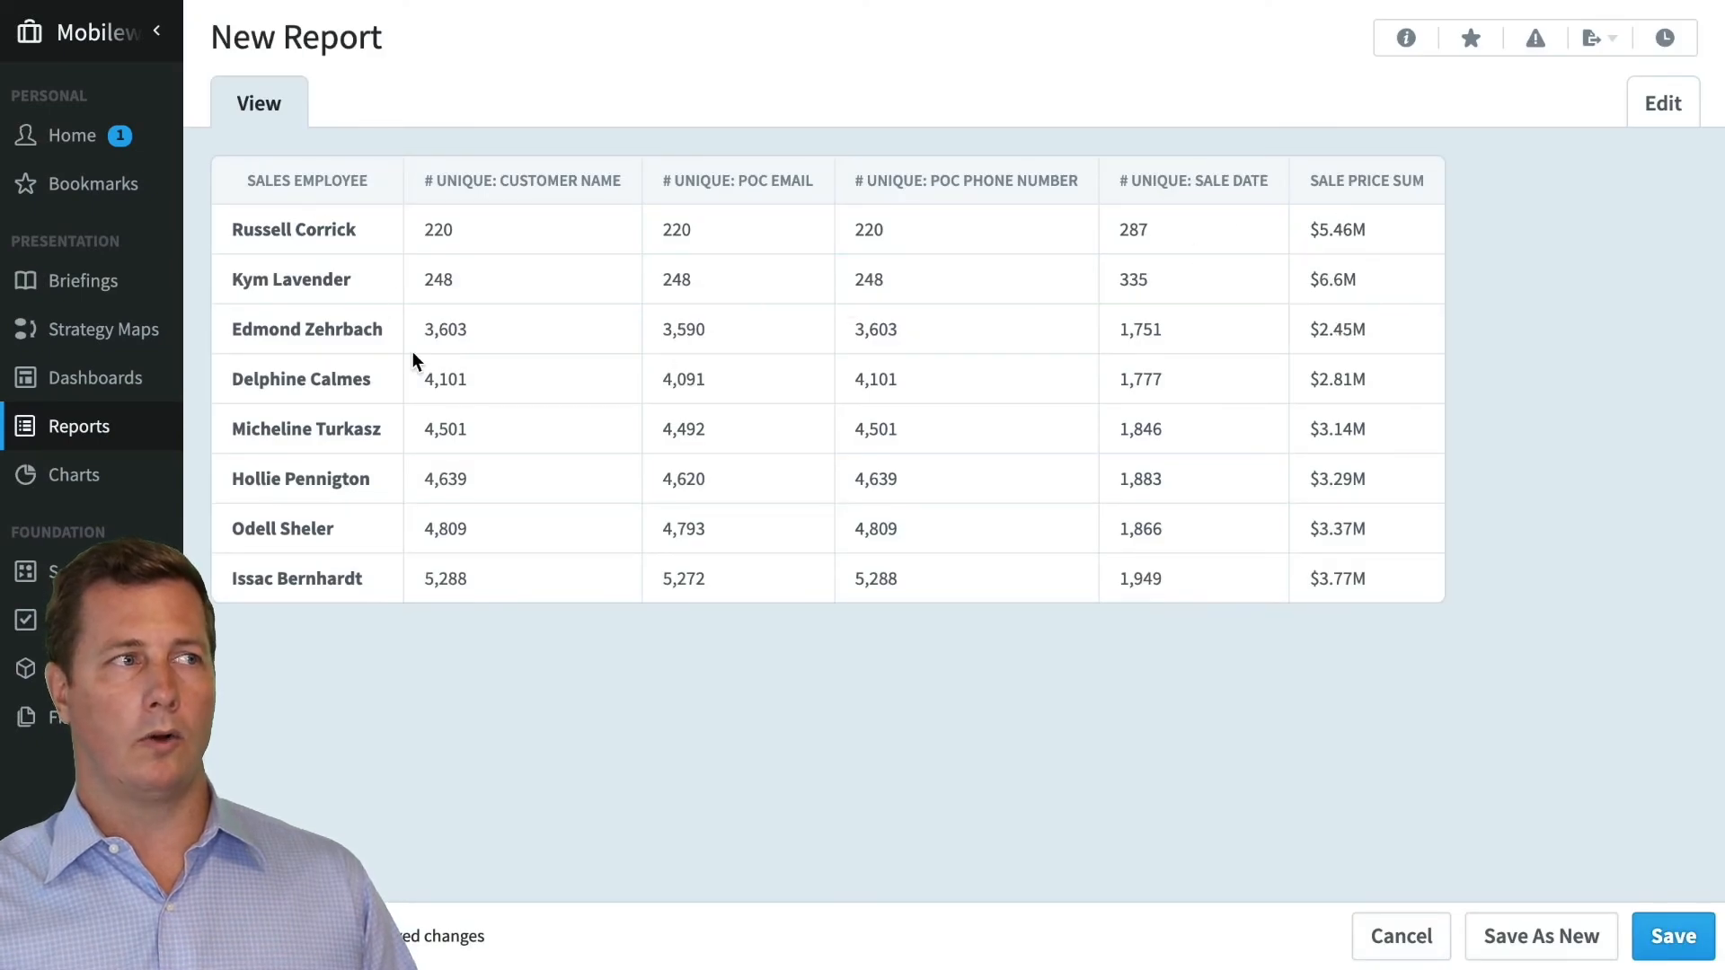
Step: Return to editing and delete the unique-count columns for Customer Name and POC Email
{"action": "left_click", "coordinate": [1695, 123]}
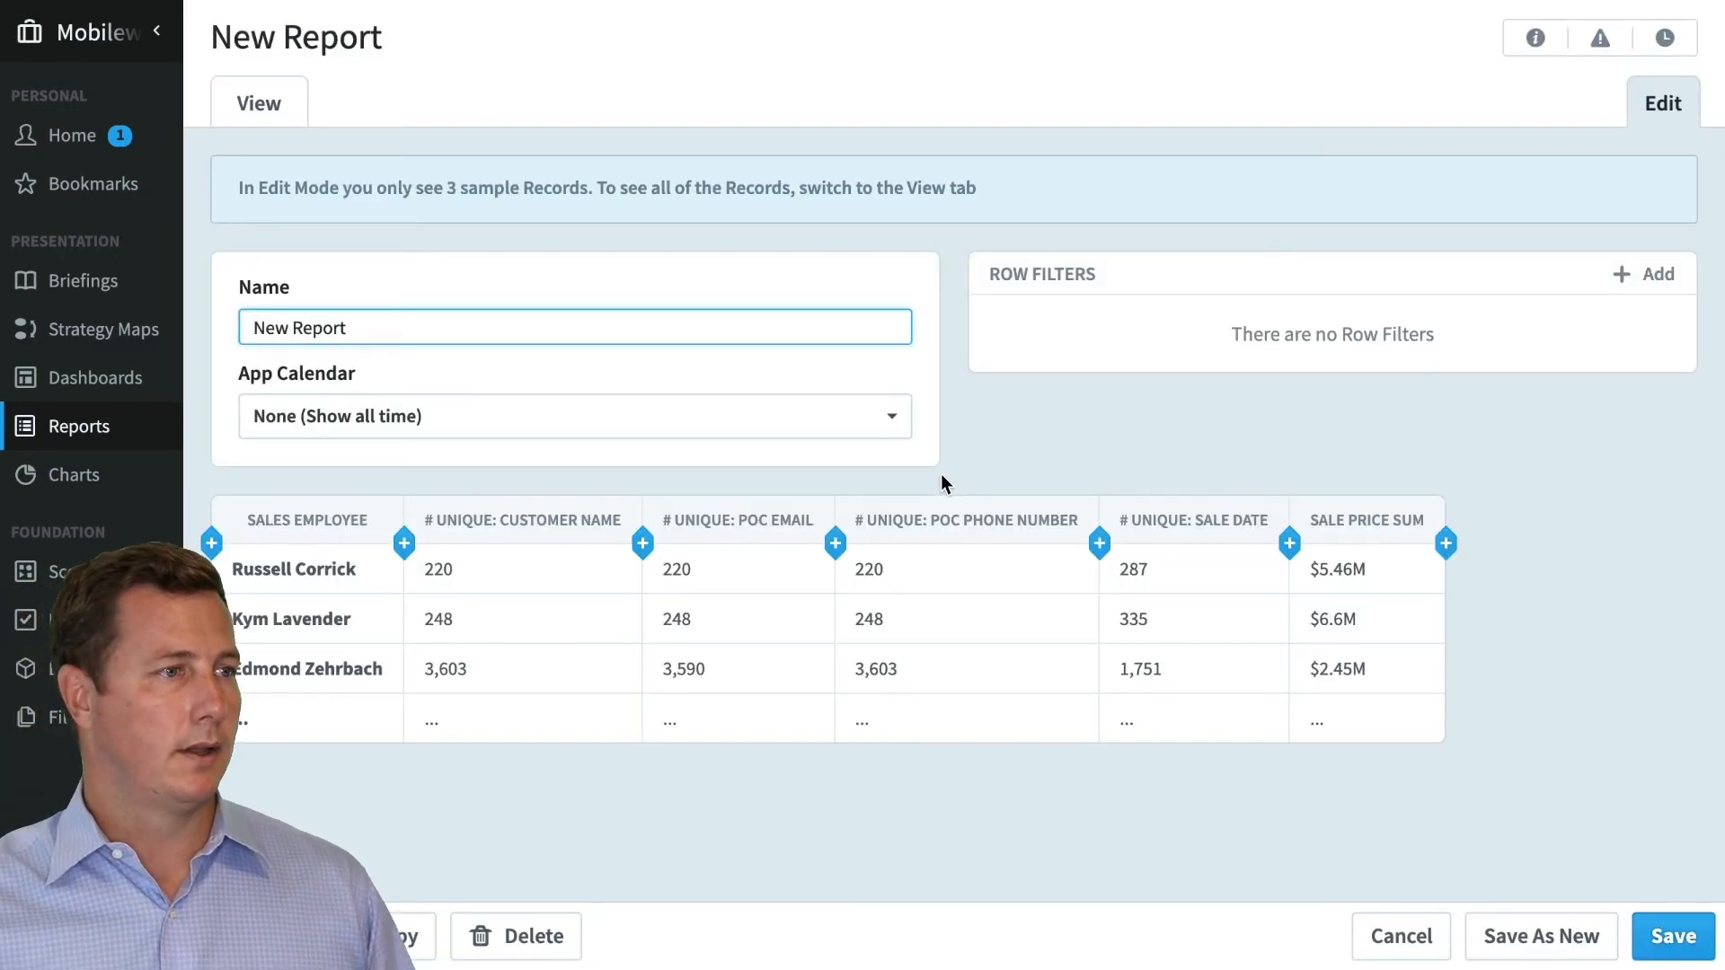
{"action": "left_click", "coordinate": [527, 532]}
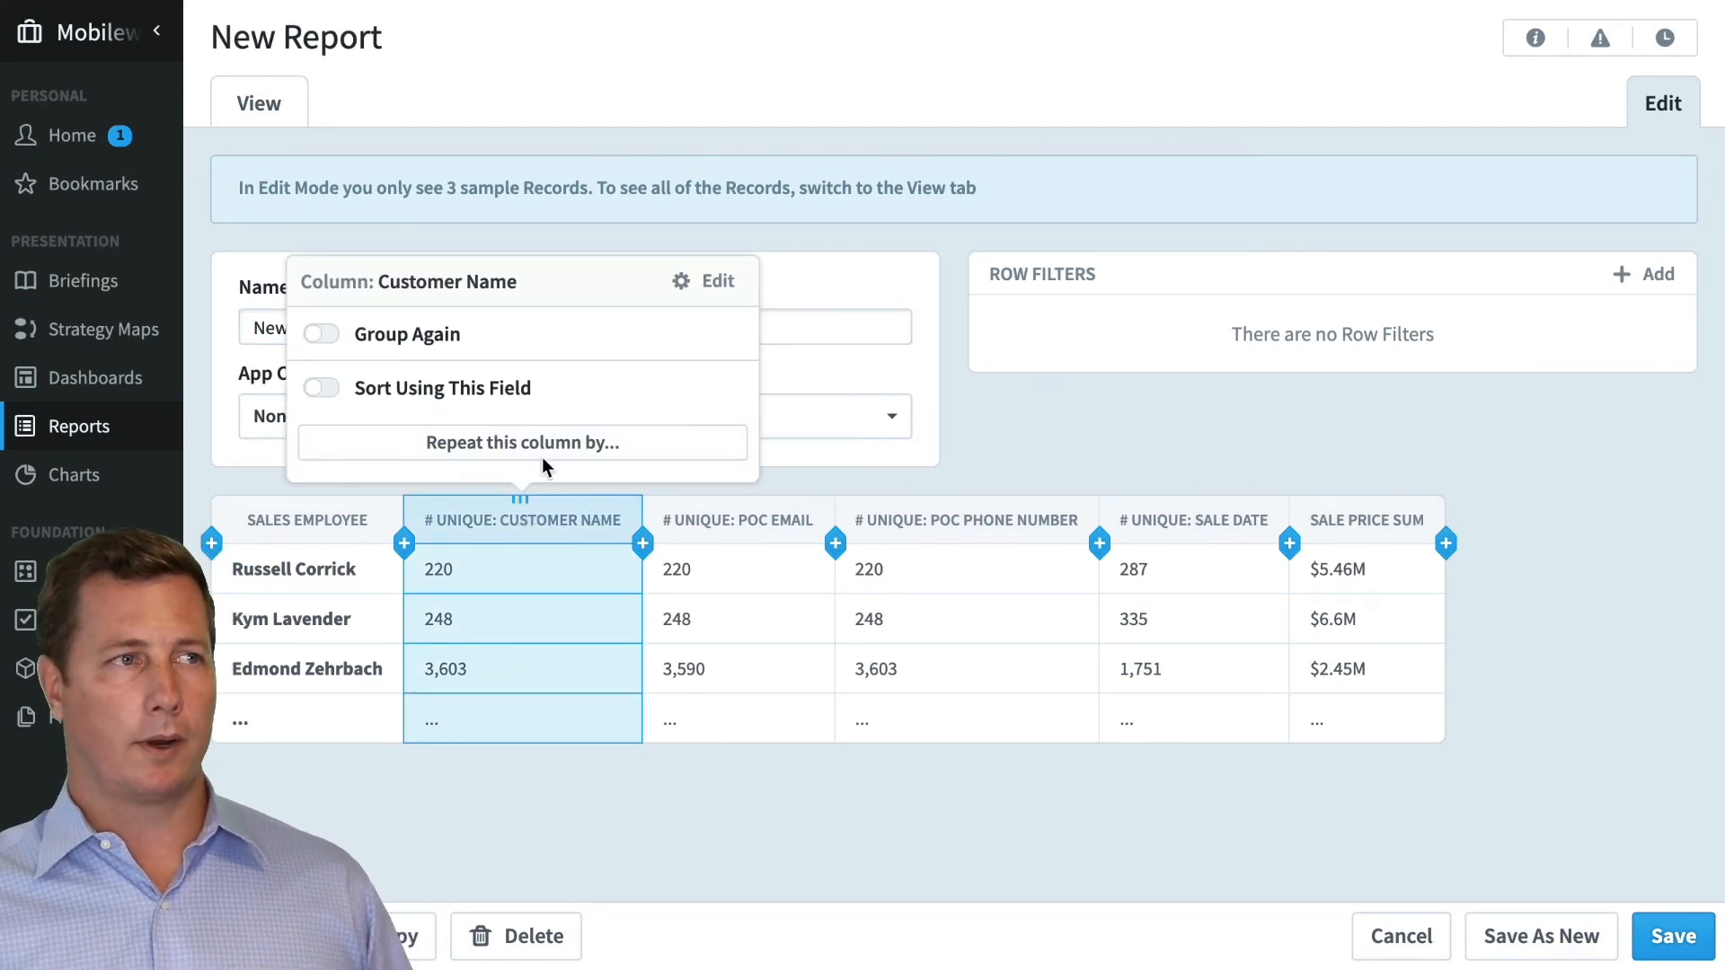
{"action": "left_click", "coordinate": [693, 292]}
{"action": "left_click", "coordinate": [840, 492]}
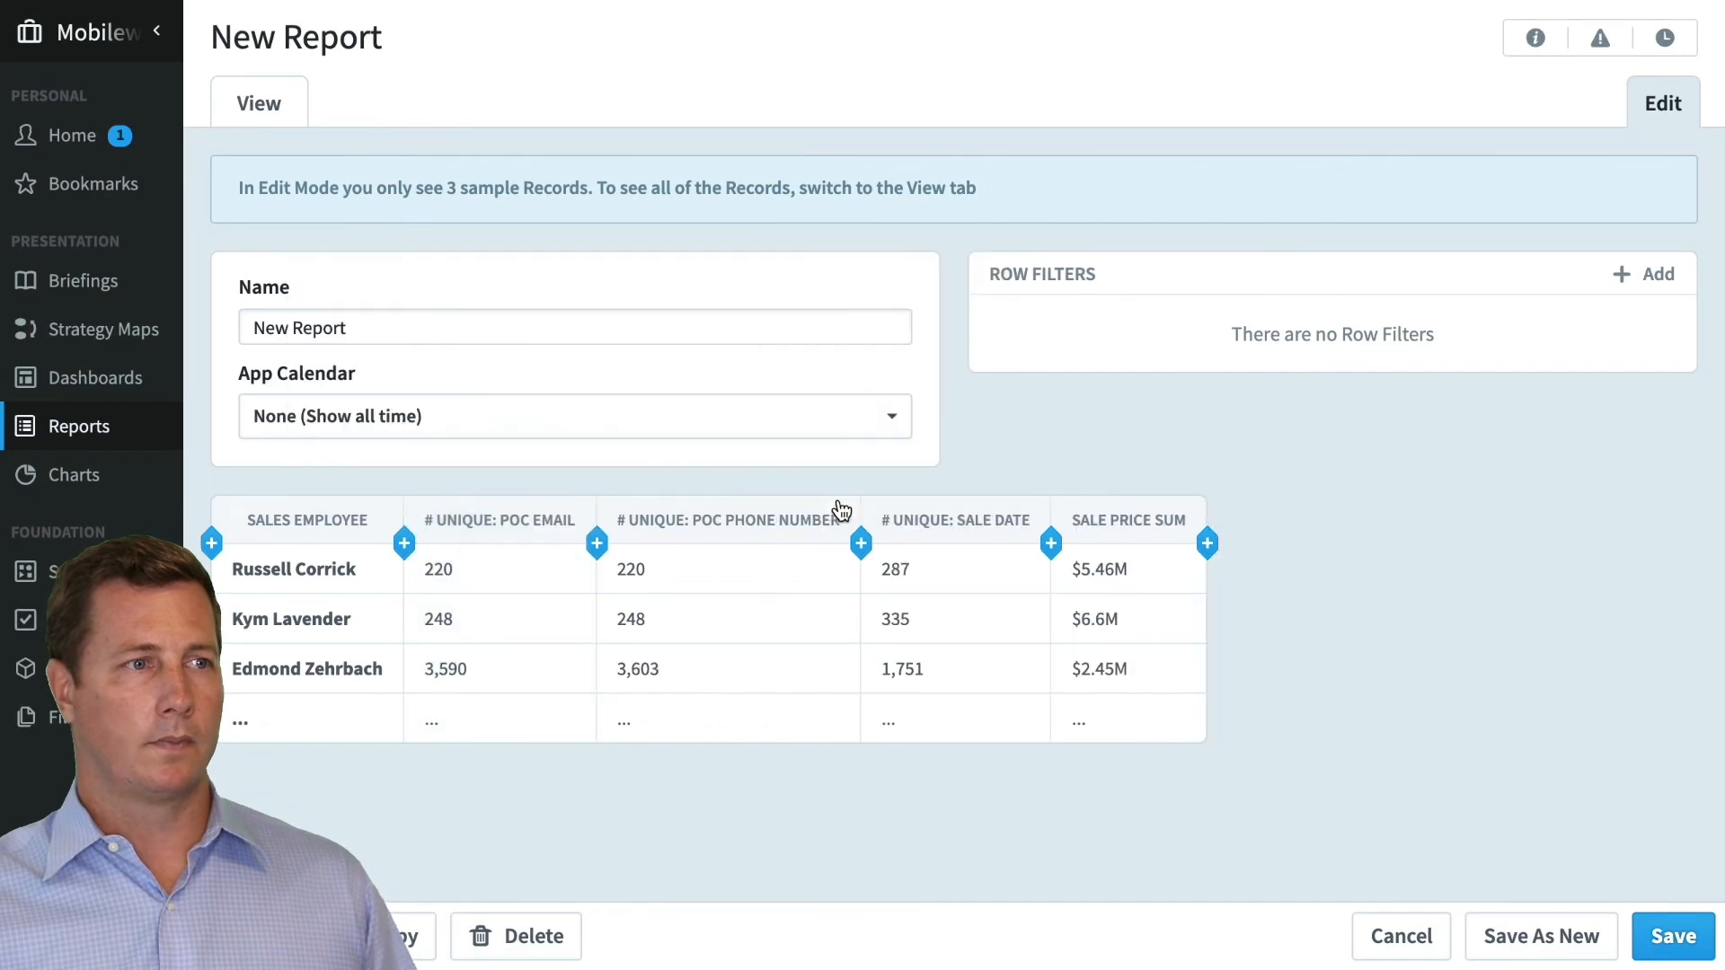
{"action": "left_click", "coordinate": [537, 520]}
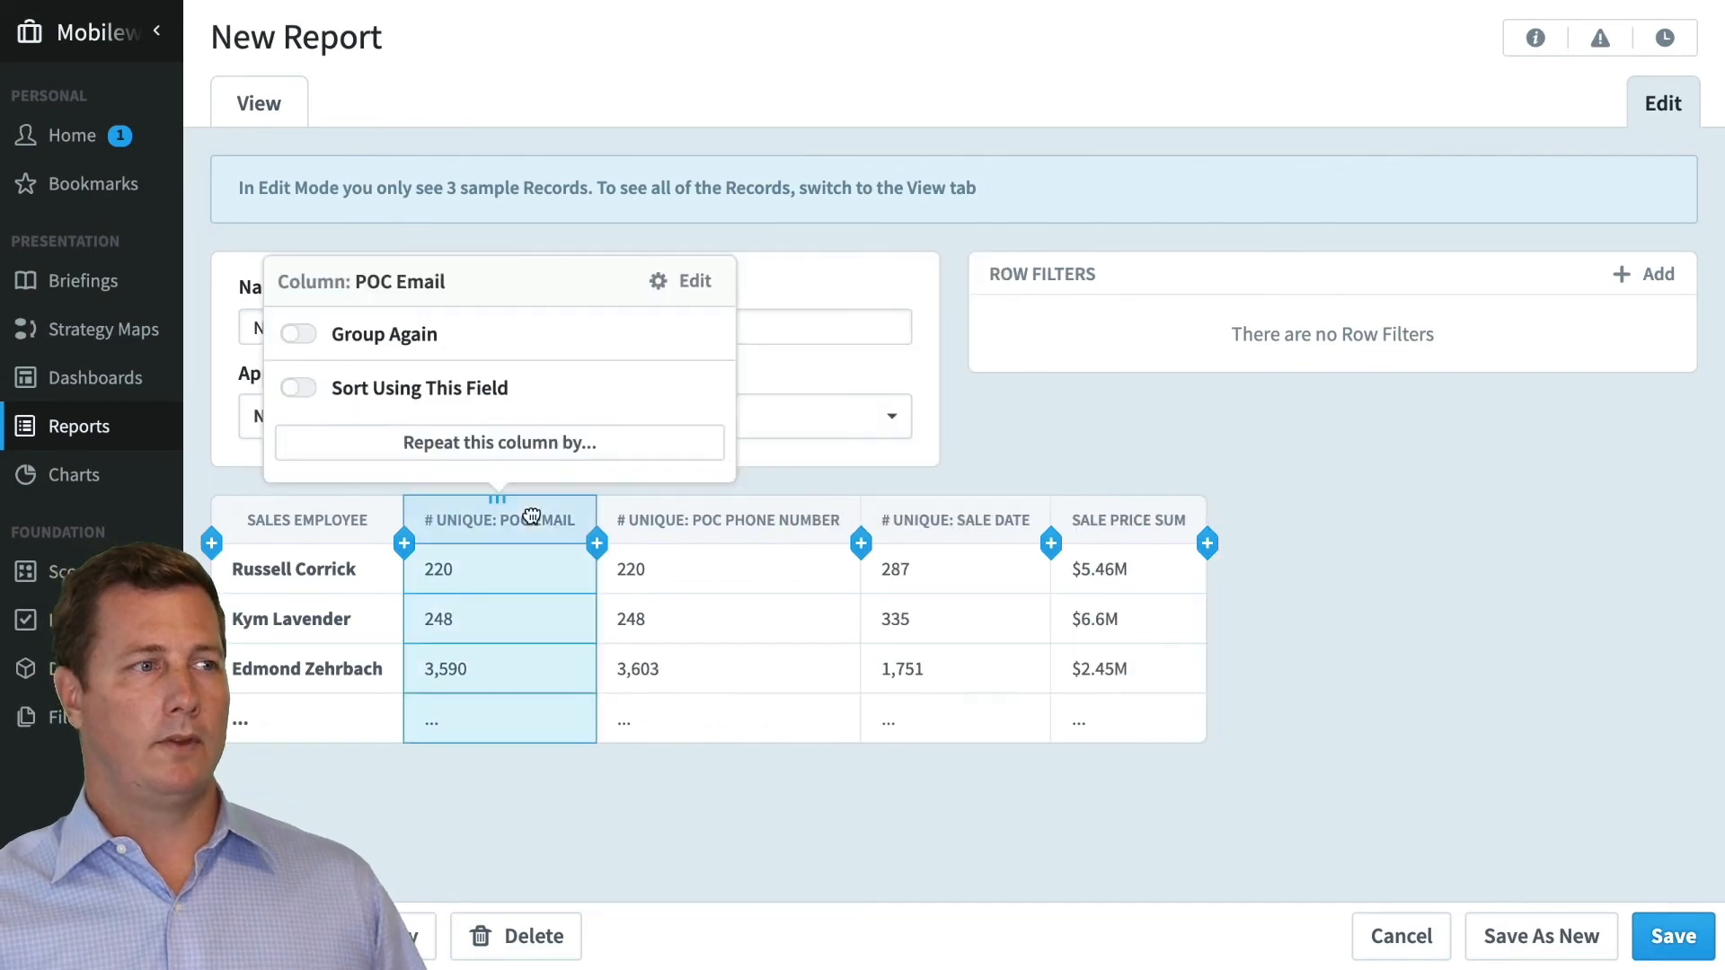
{"action": "left_click", "coordinate": [685, 286]}
{"action": "left_click", "coordinate": [789, 493]}
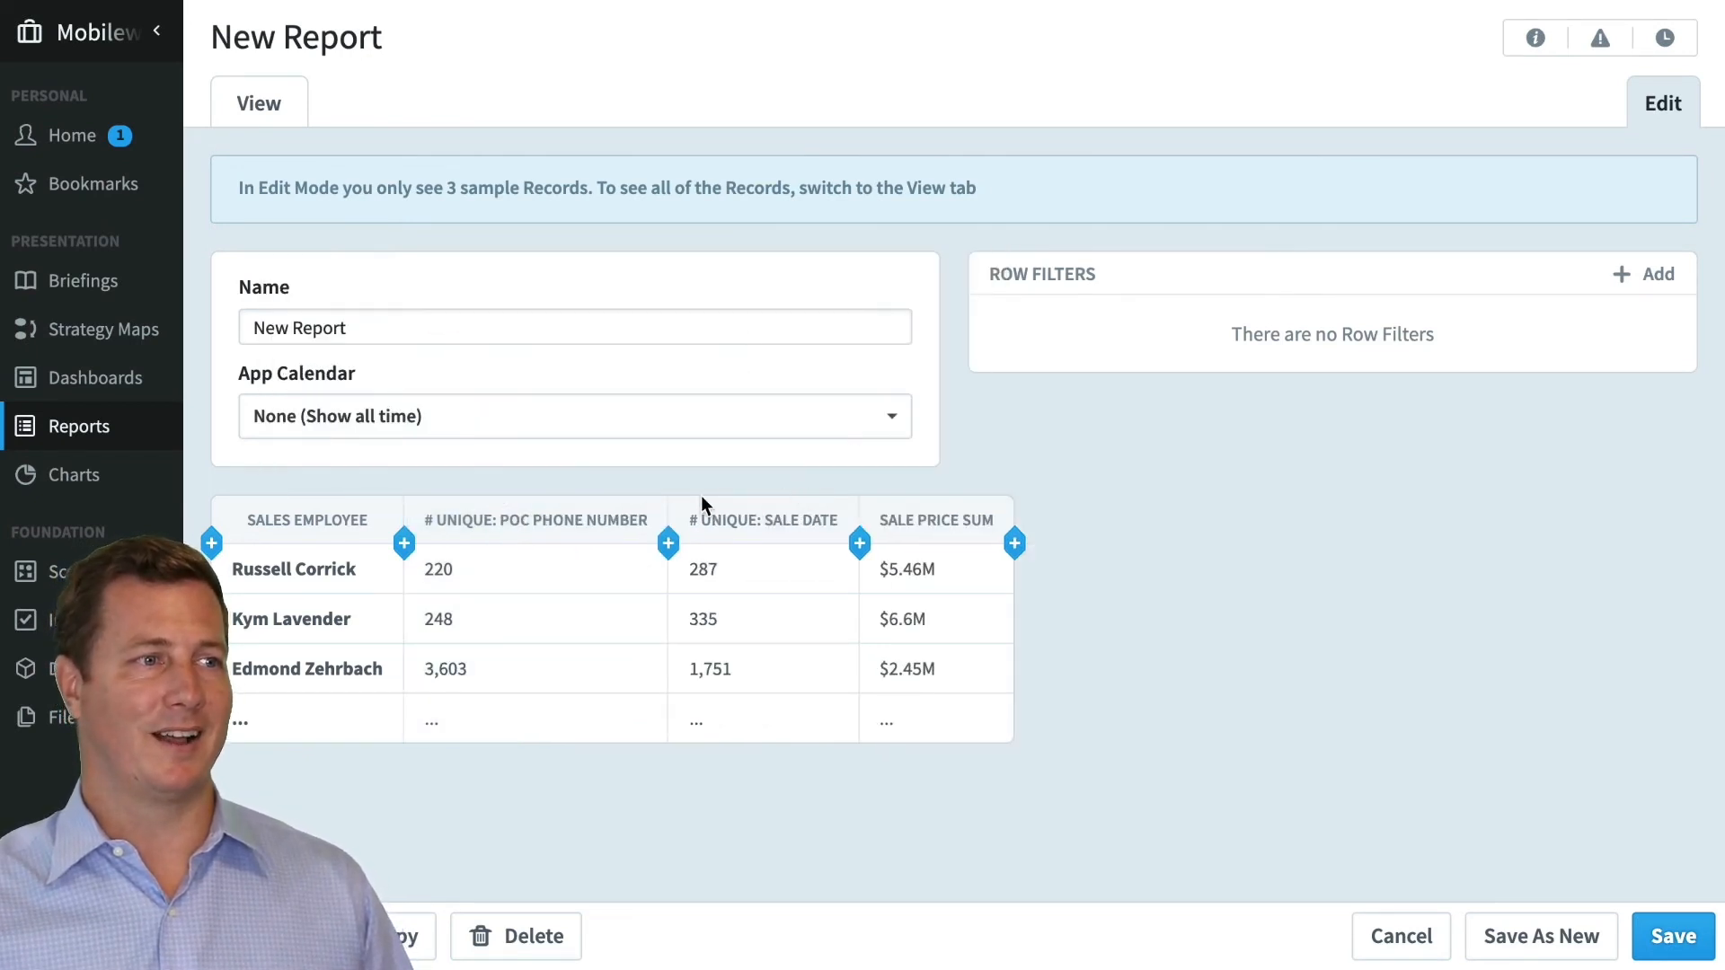
Step: Delete the unique-count columns for POC Phone Number and Sale Date from the report
{"action": "left_click", "coordinate": [595, 520]}
{"action": "left_click", "coordinate": [728, 284]}
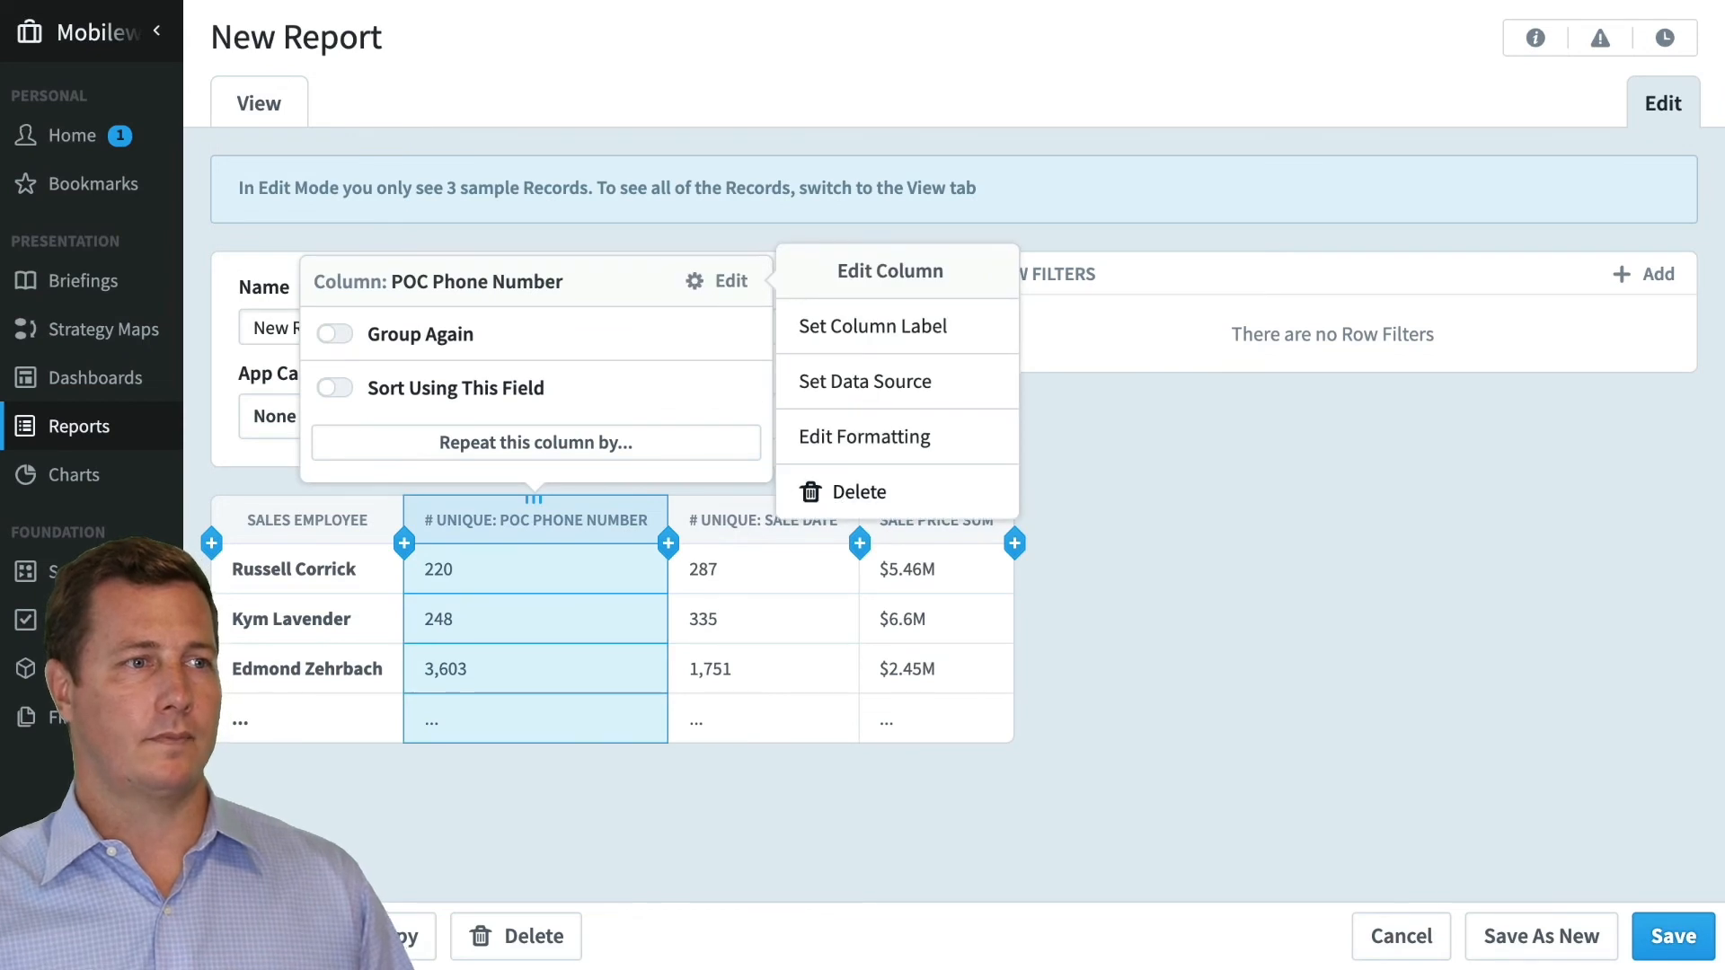
{"action": "left_click", "coordinate": [826, 493]}
{"action": "left_click", "coordinate": [519, 518]}
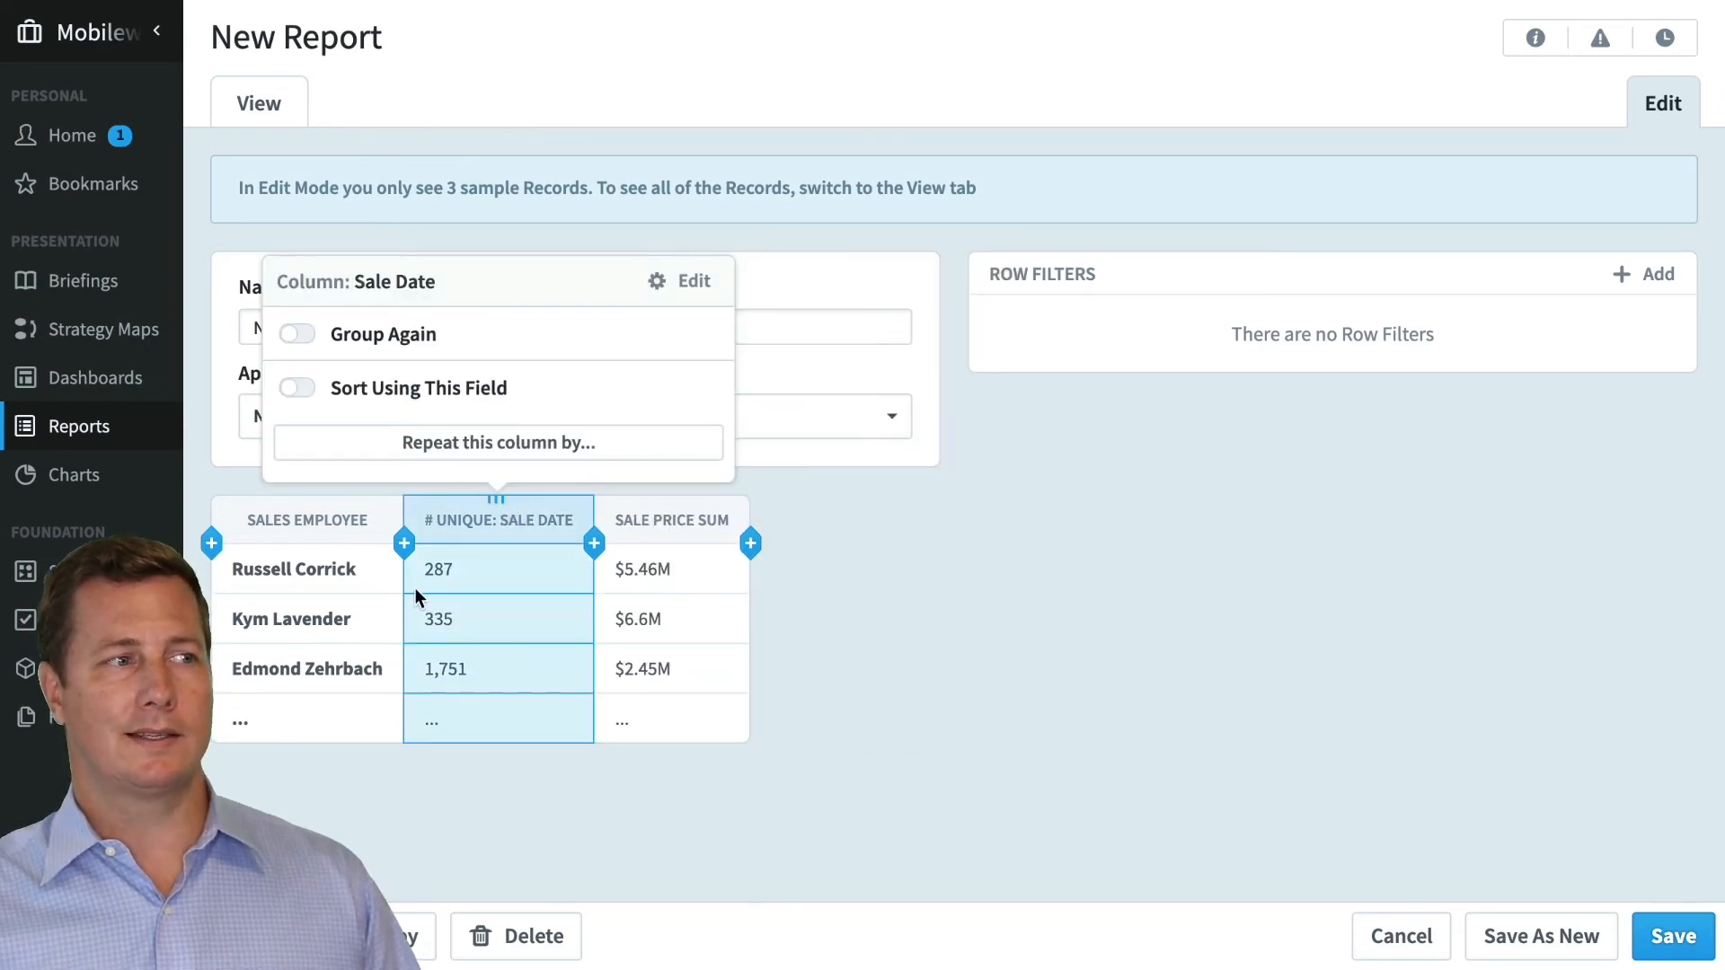
{"action": "left_click", "coordinate": [719, 285]}
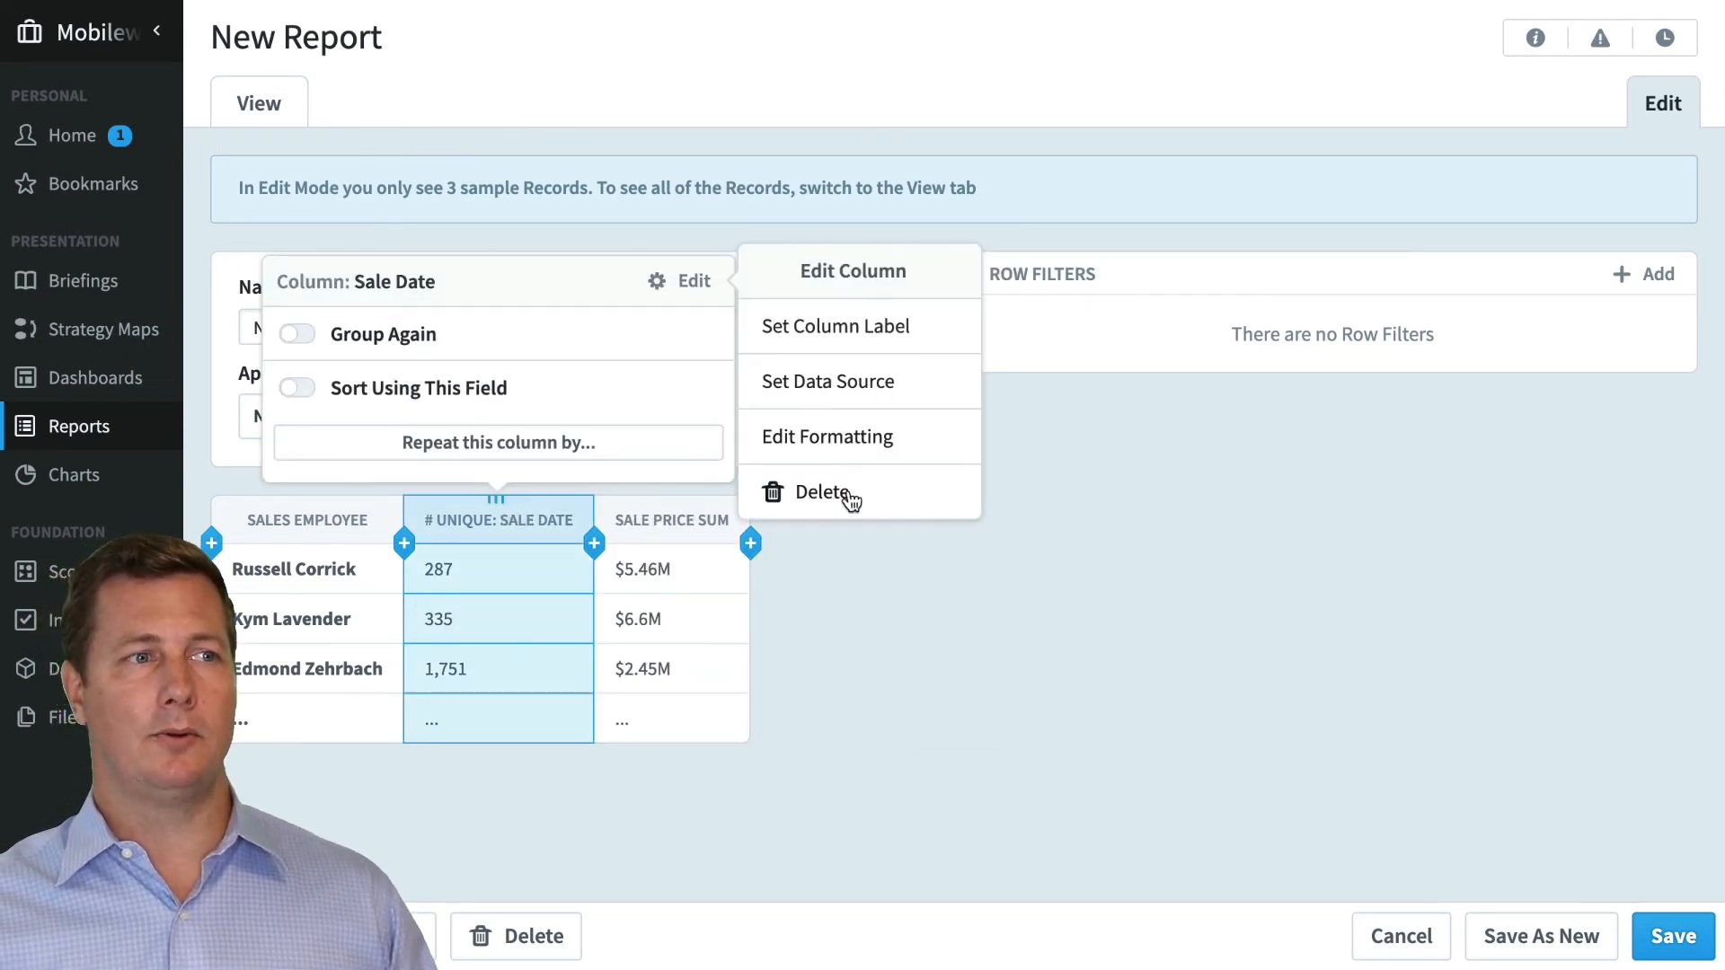
{"action": "left_click", "coordinate": [809, 493]}
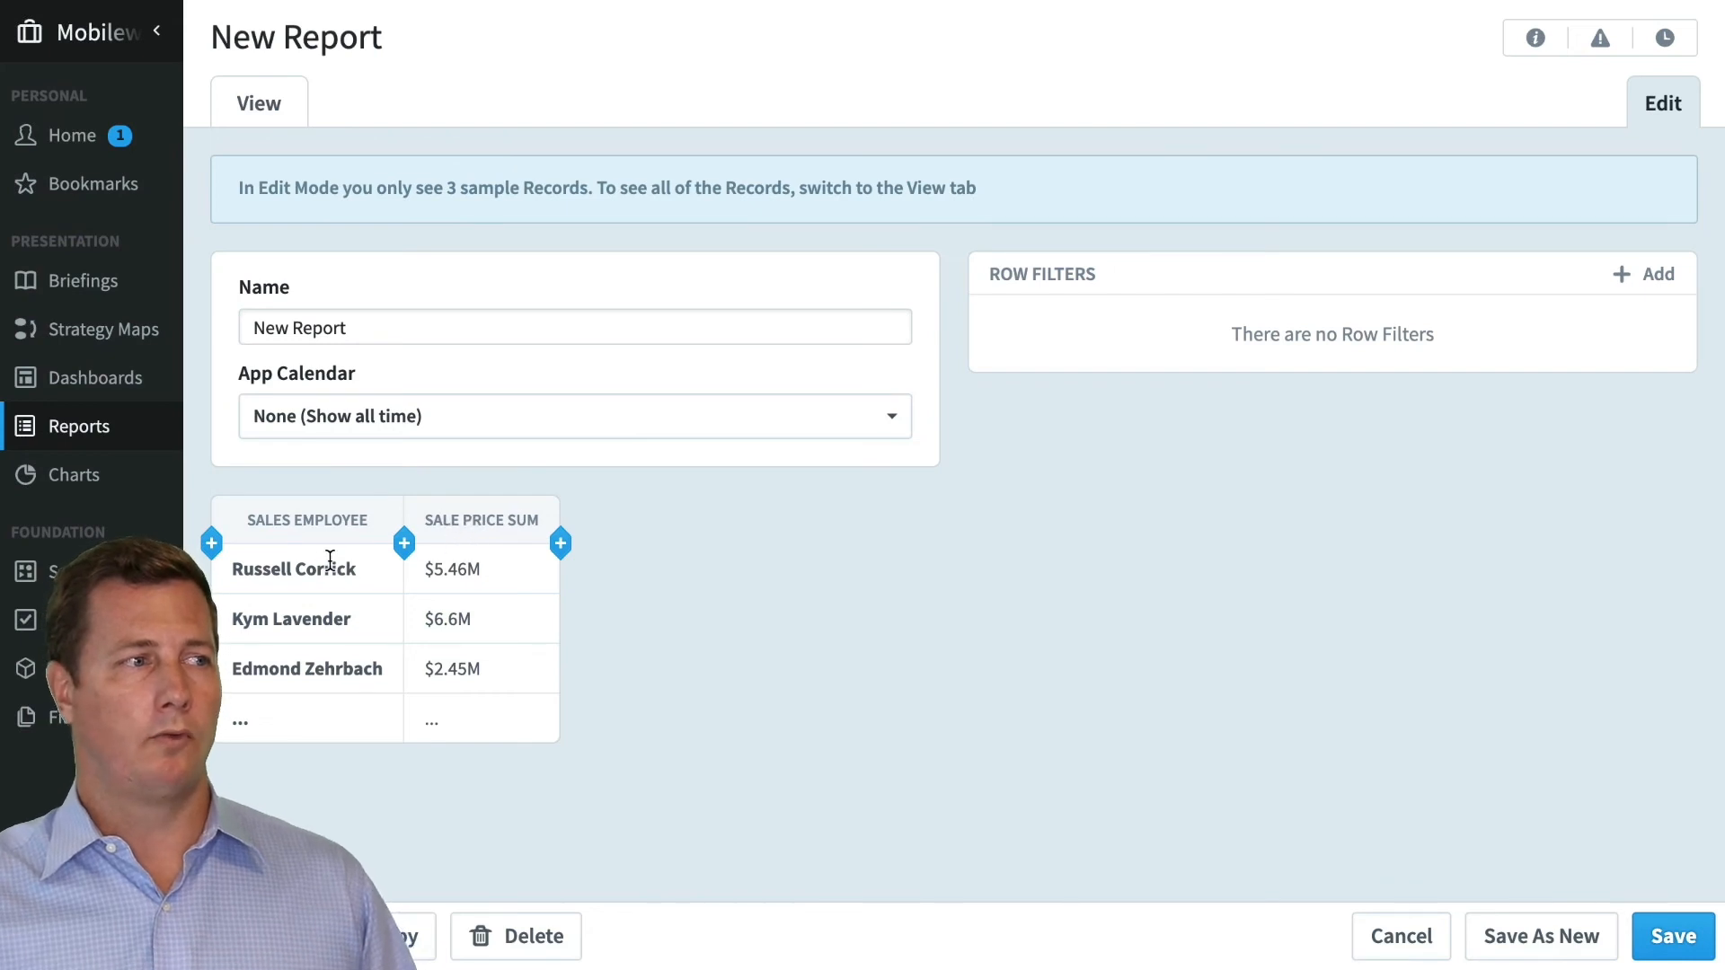
Step: Repeat the Sale Price Sum column by the customers' Country and check the resulting sums in the full view
{"action": "left_click", "coordinate": [464, 528]}
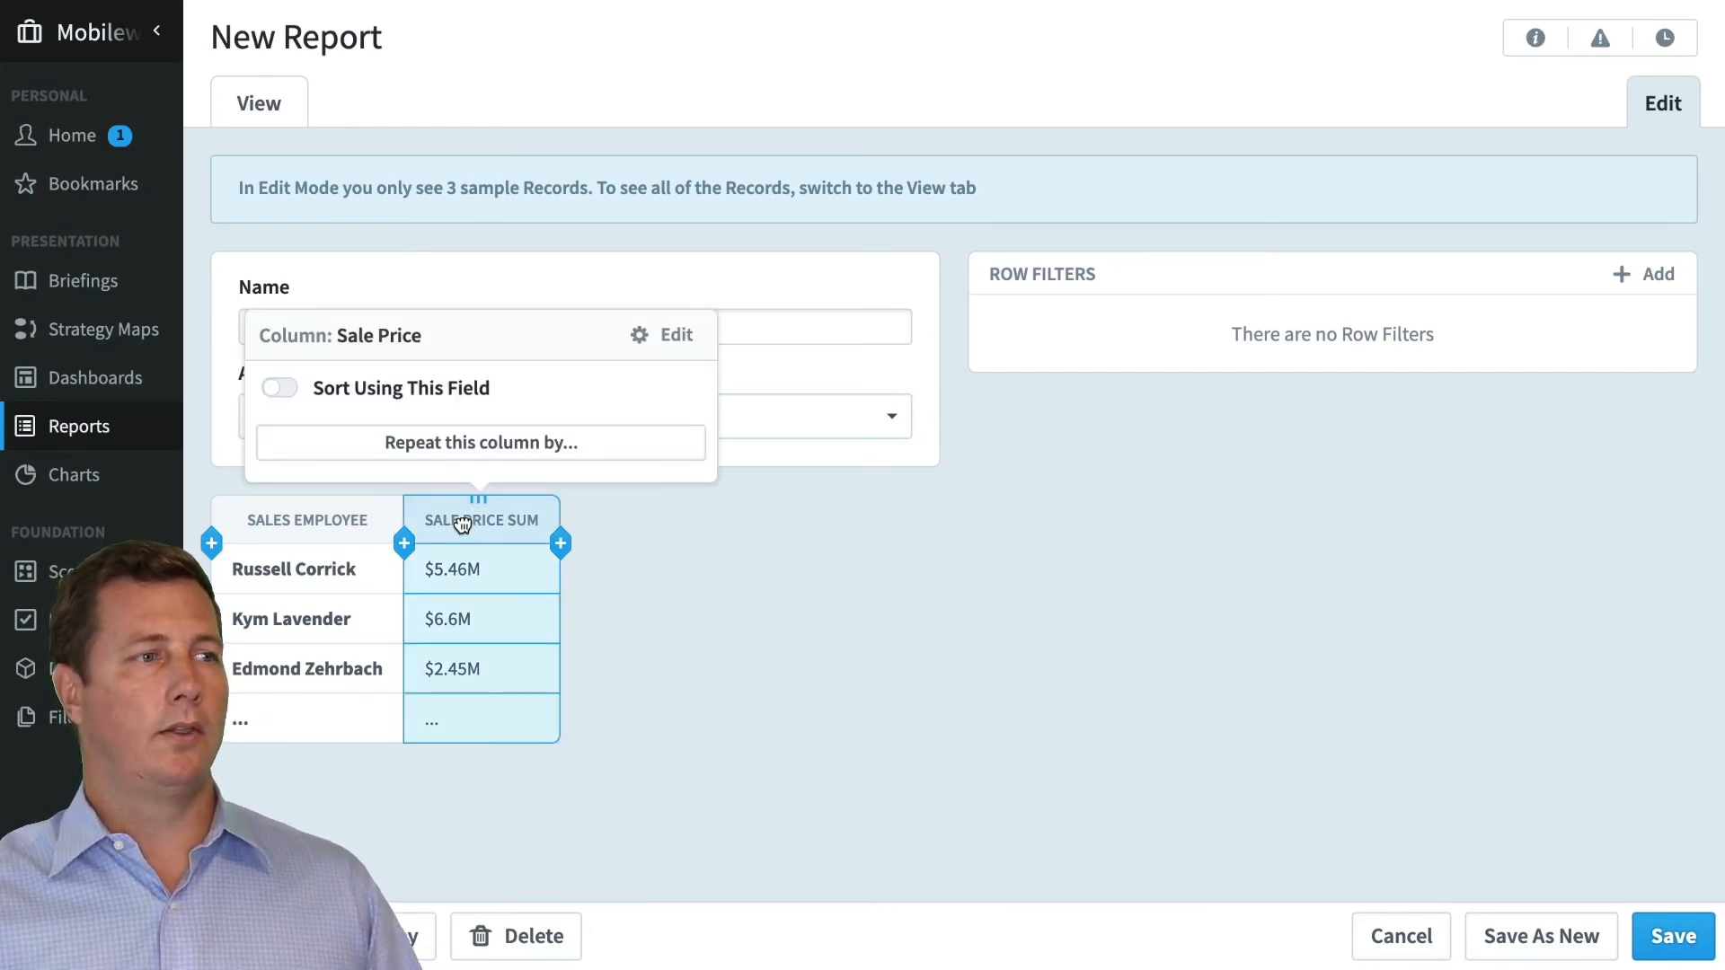
{"action": "left_click", "coordinate": [500, 445]}
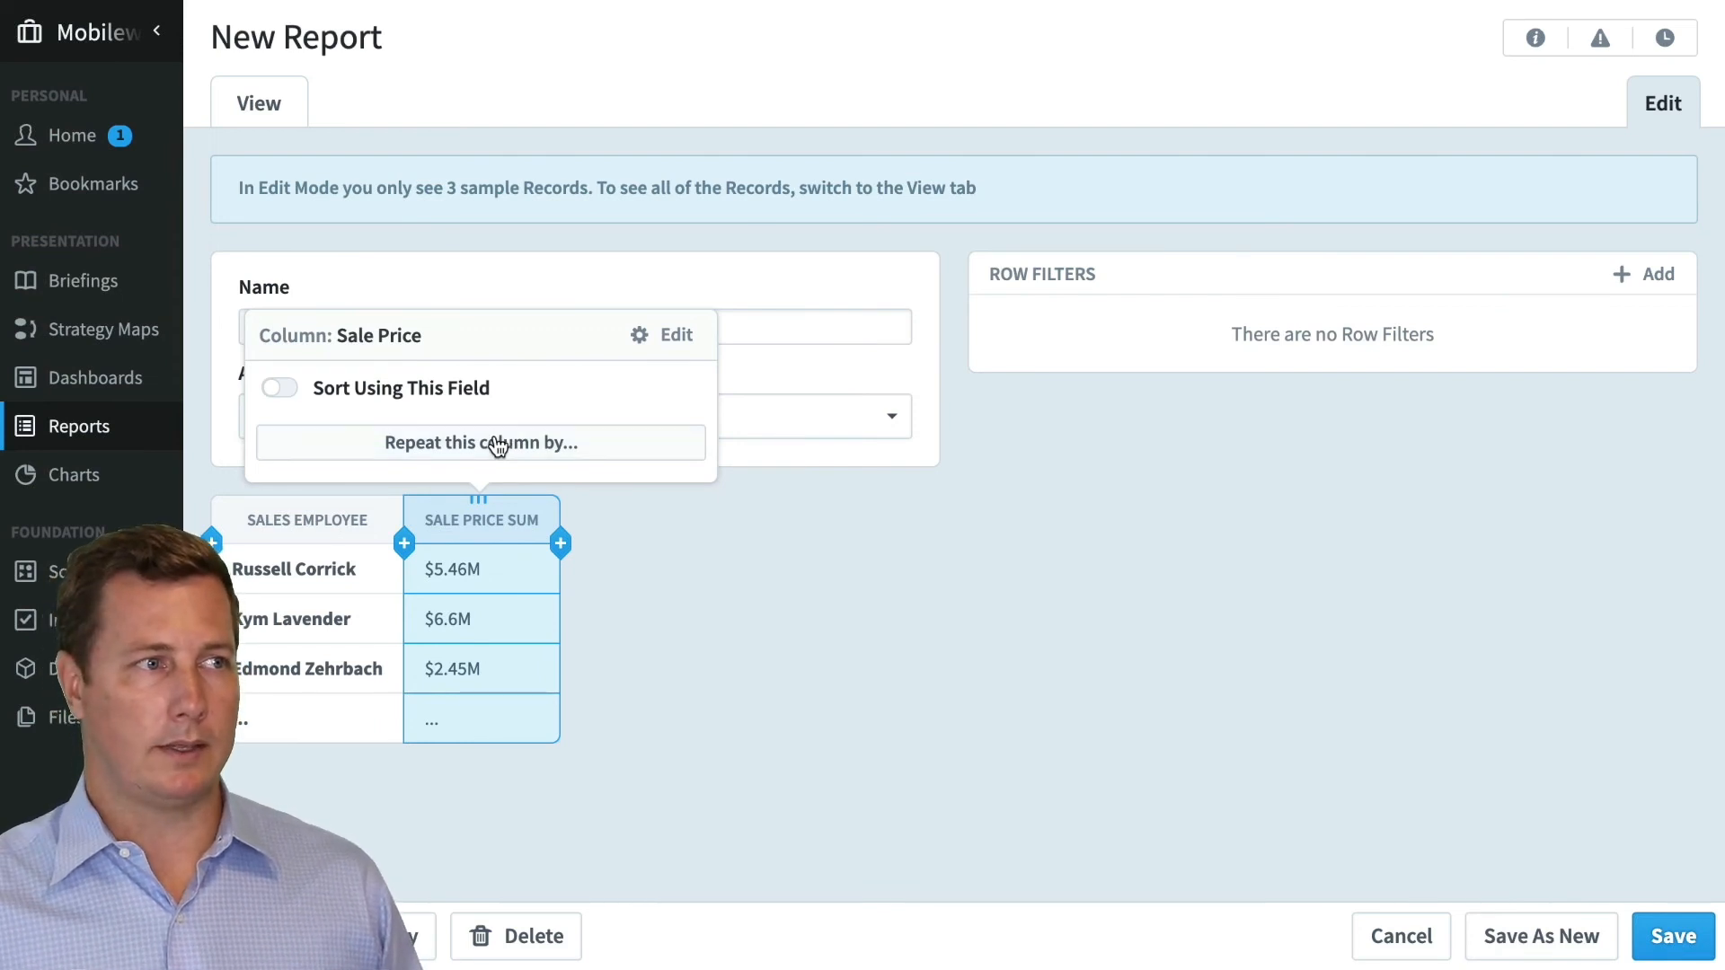
{"action": "scroll", "coordinate": [1032, 655], "scroll_direction": "down", "scroll_amount": 1}
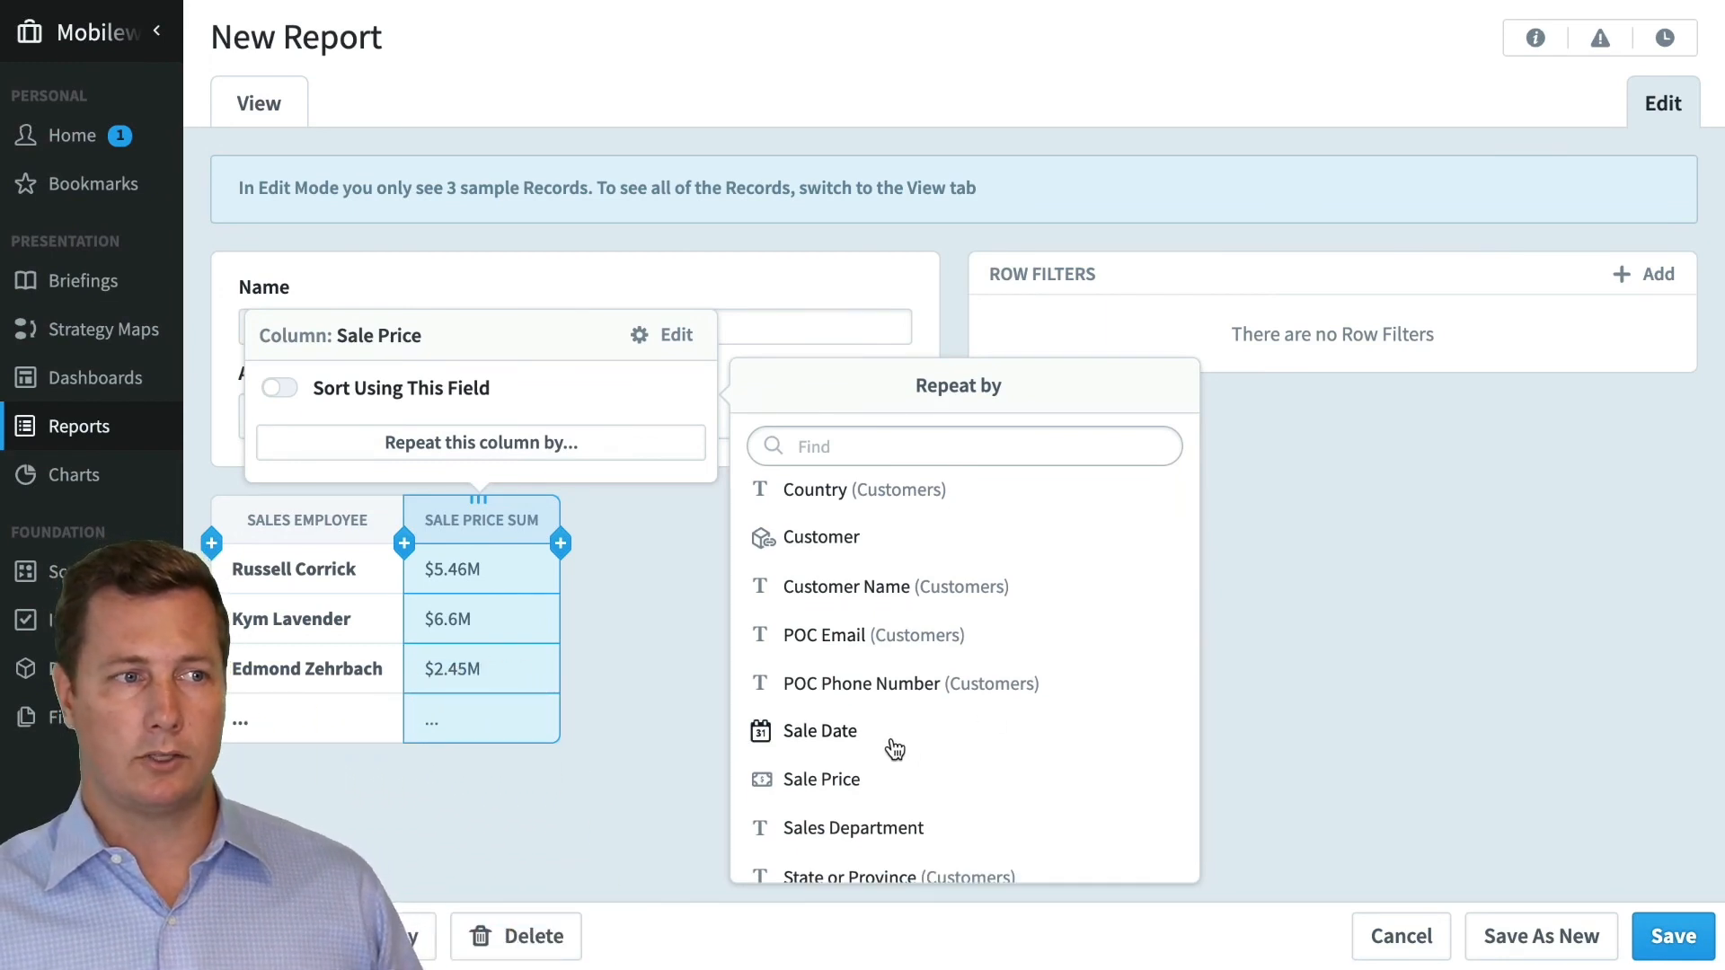
{"action": "scroll", "coordinate": [935, 756], "scroll_direction": "down", "scroll_amount": 1}
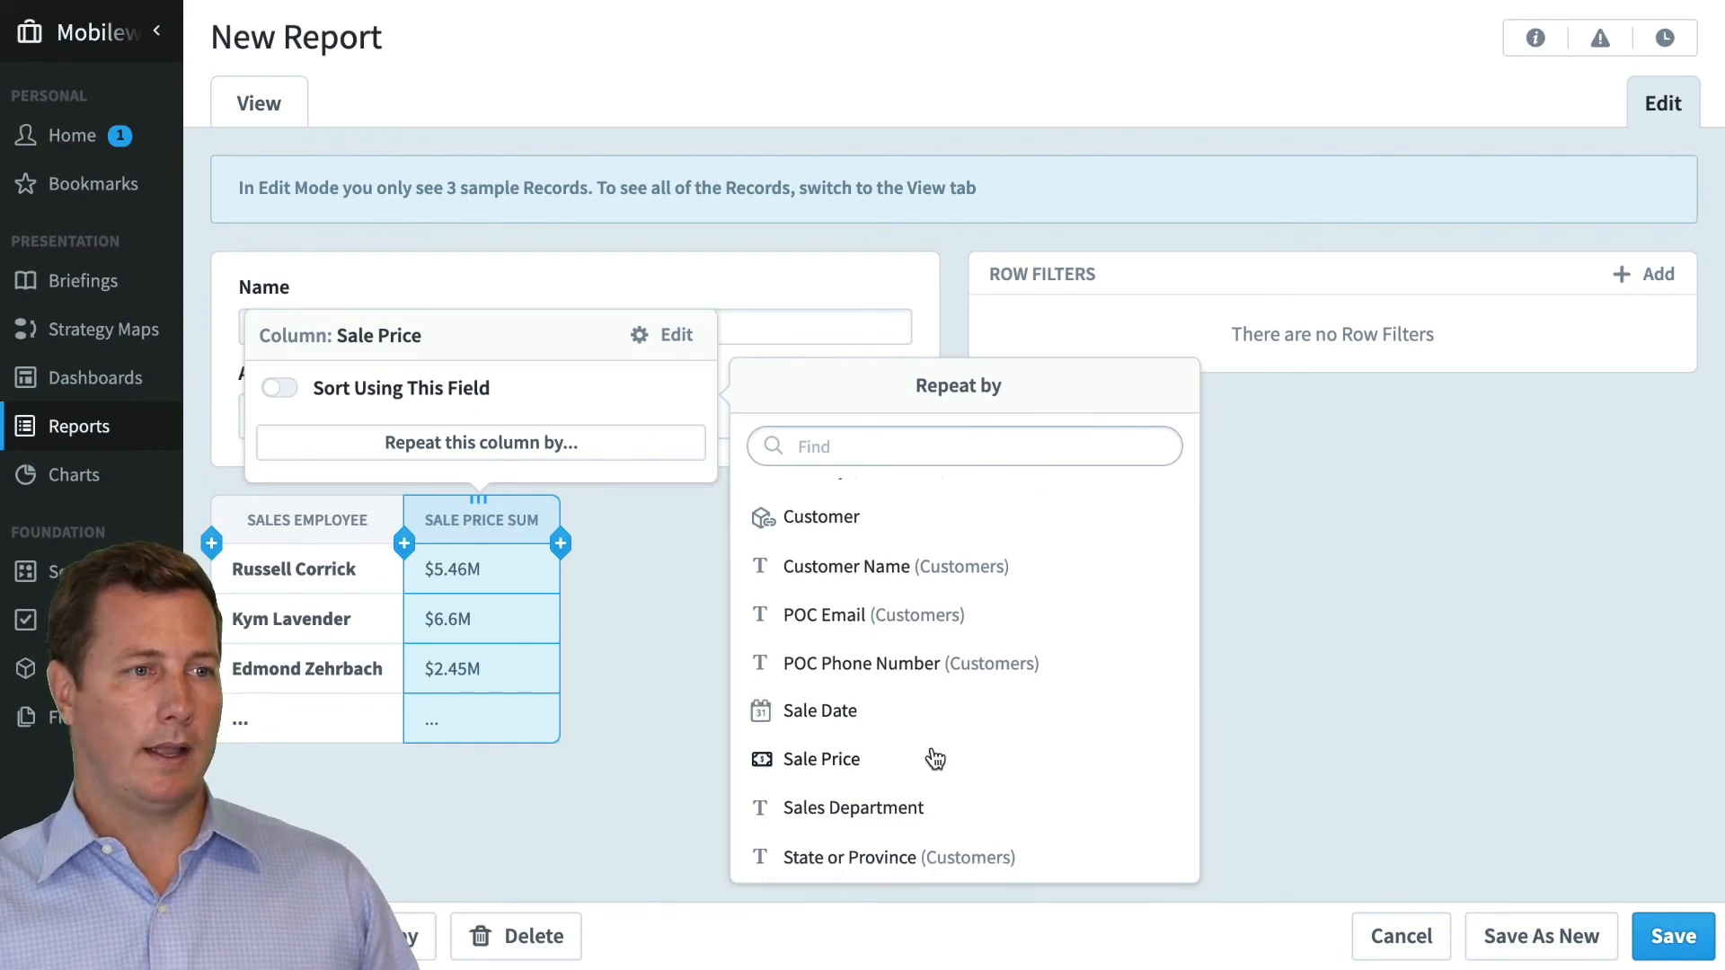
{"action": "scroll", "coordinate": [936, 760], "scroll_direction": "up", "scroll_amount": 1}
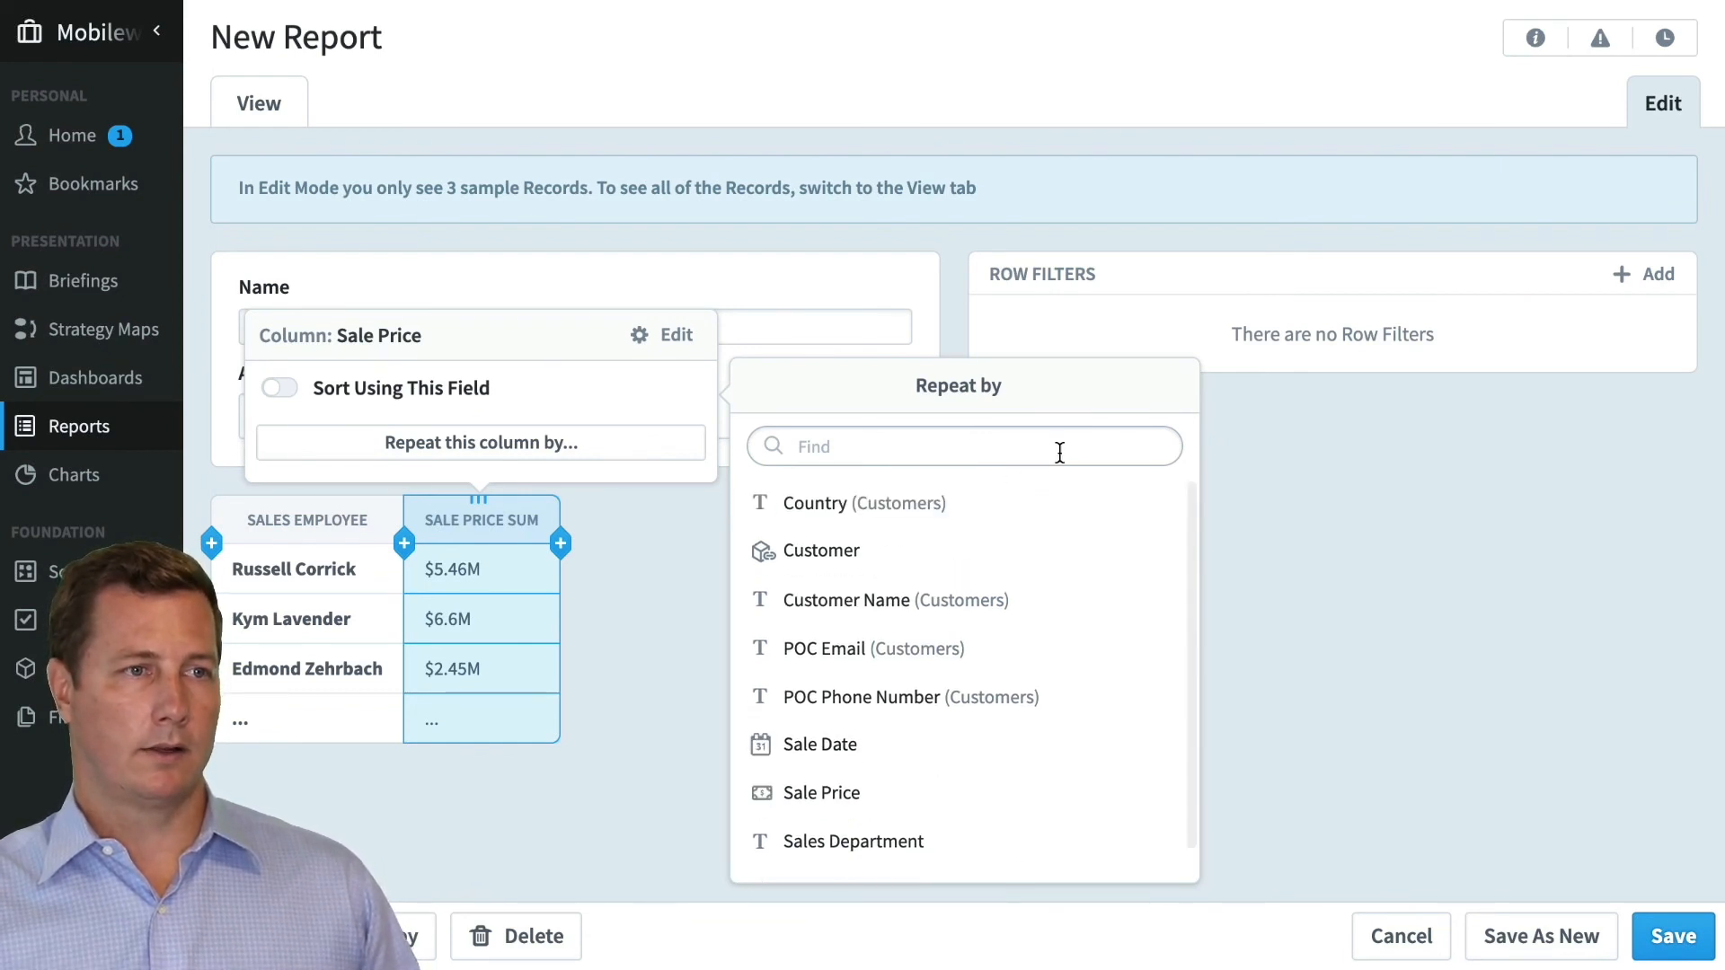
{"action": "left_click", "coordinate": [1135, 507]}
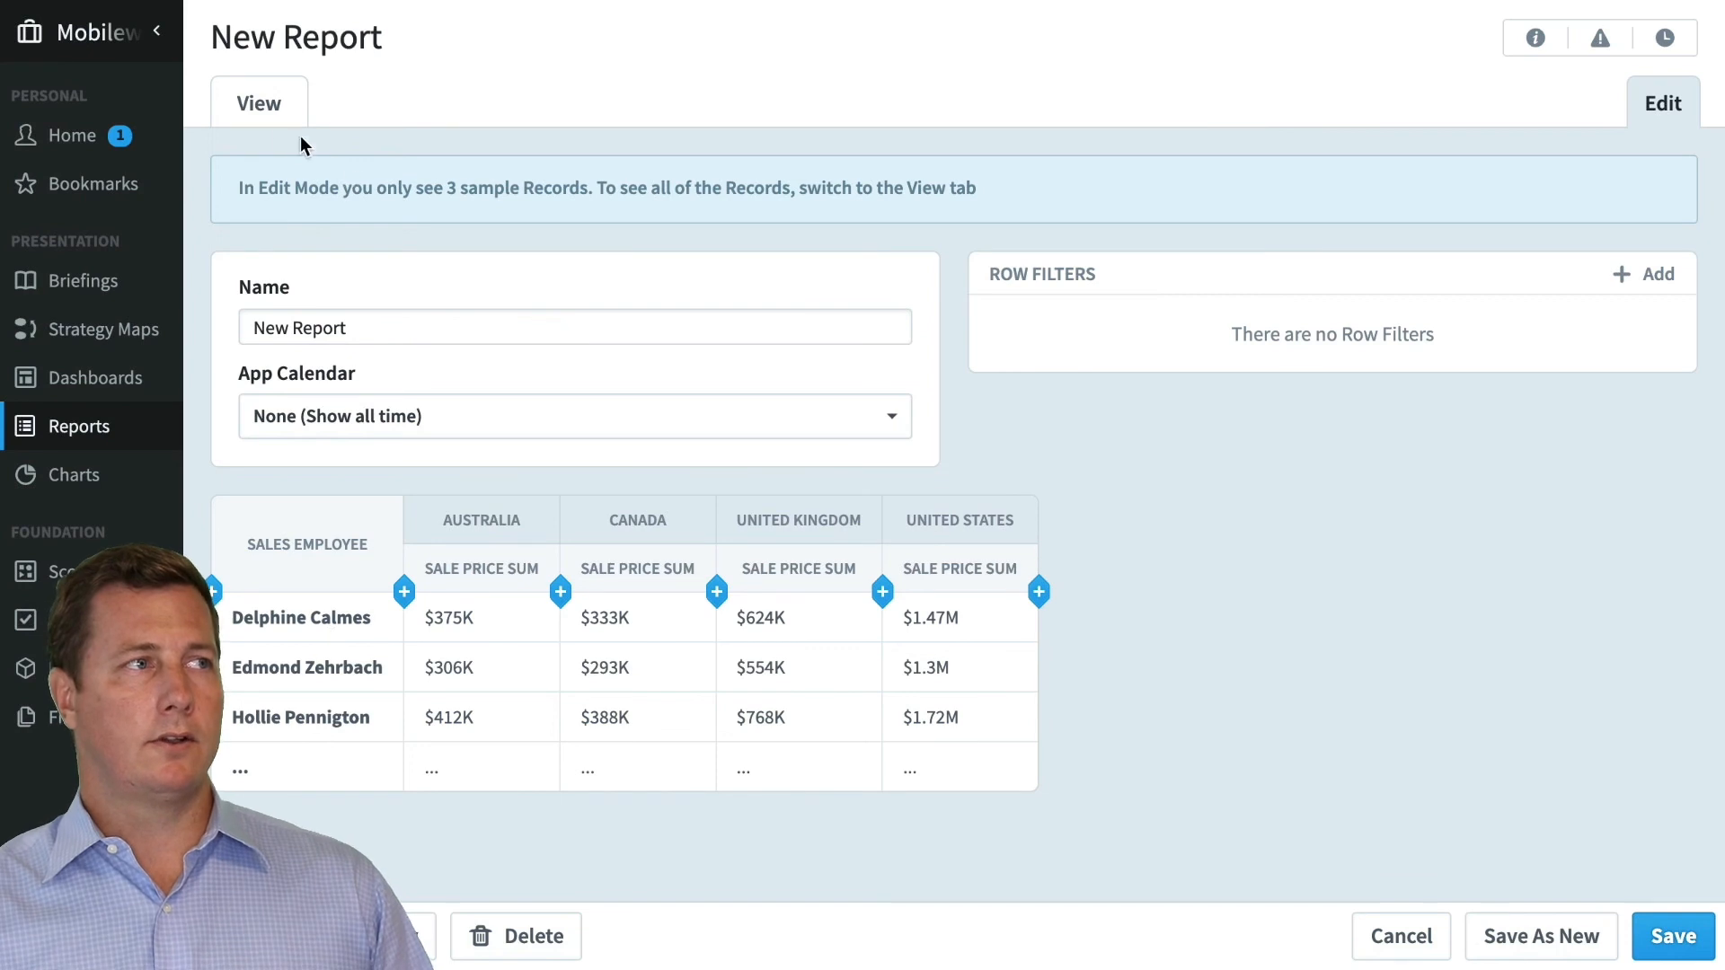
{"action": "left_click", "coordinate": [261, 112]}
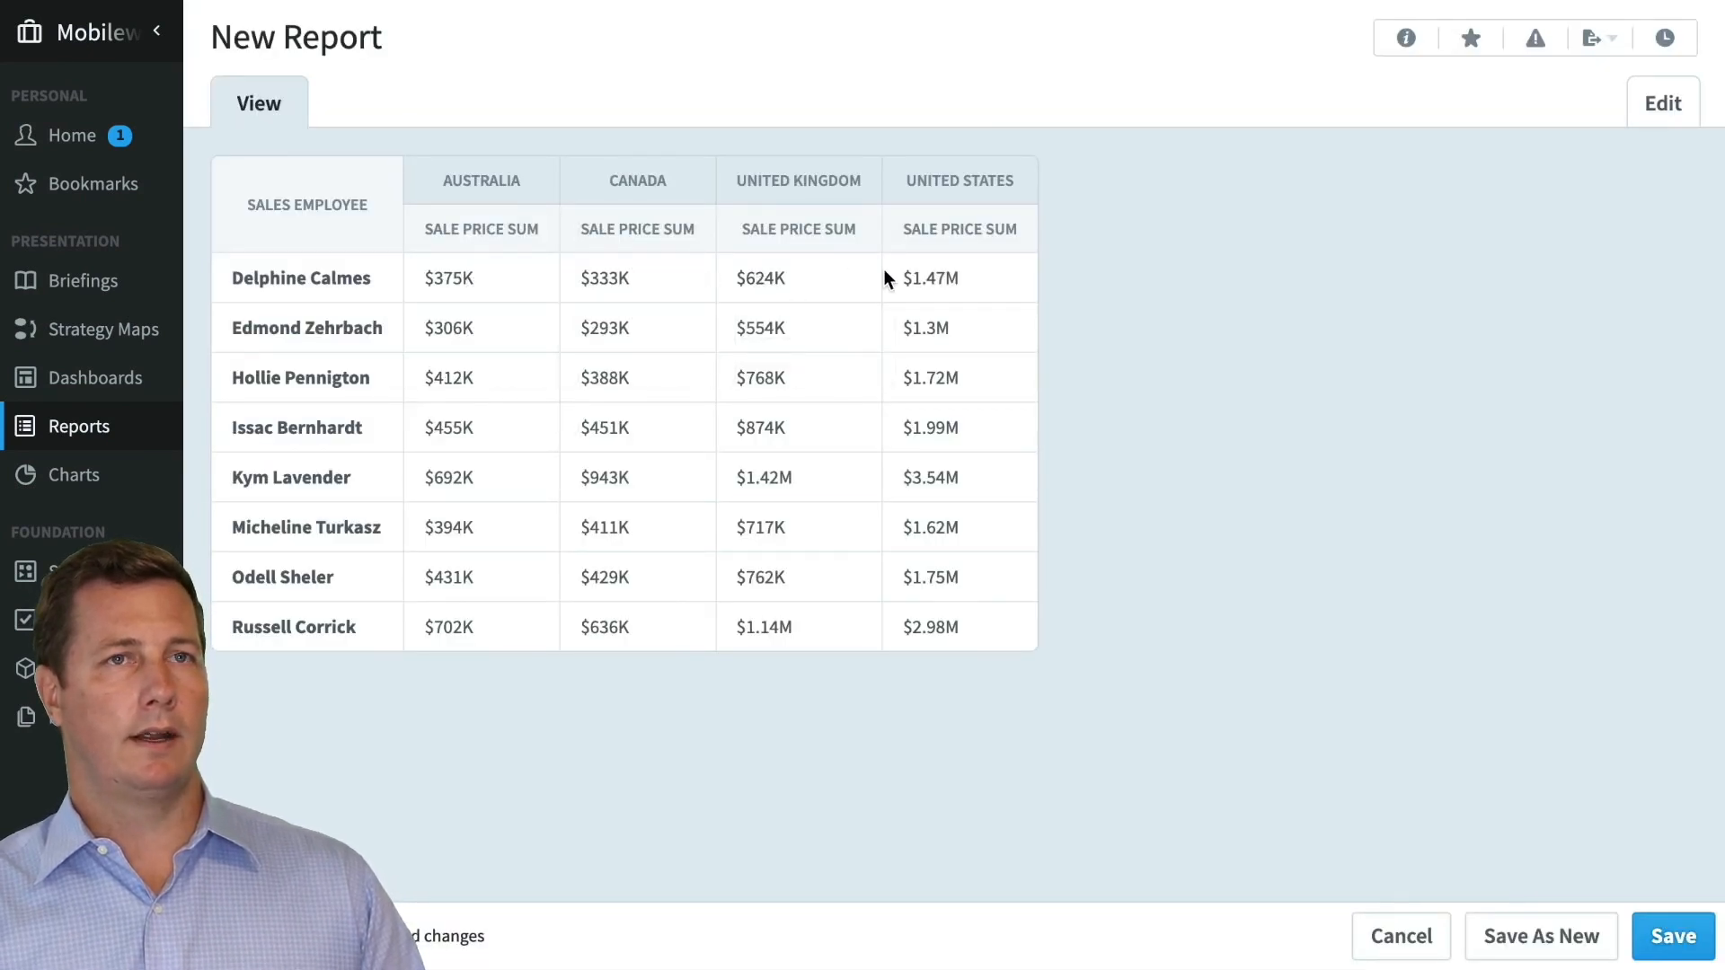
{"action": "mouse_move", "coordinate": [912, 269]}
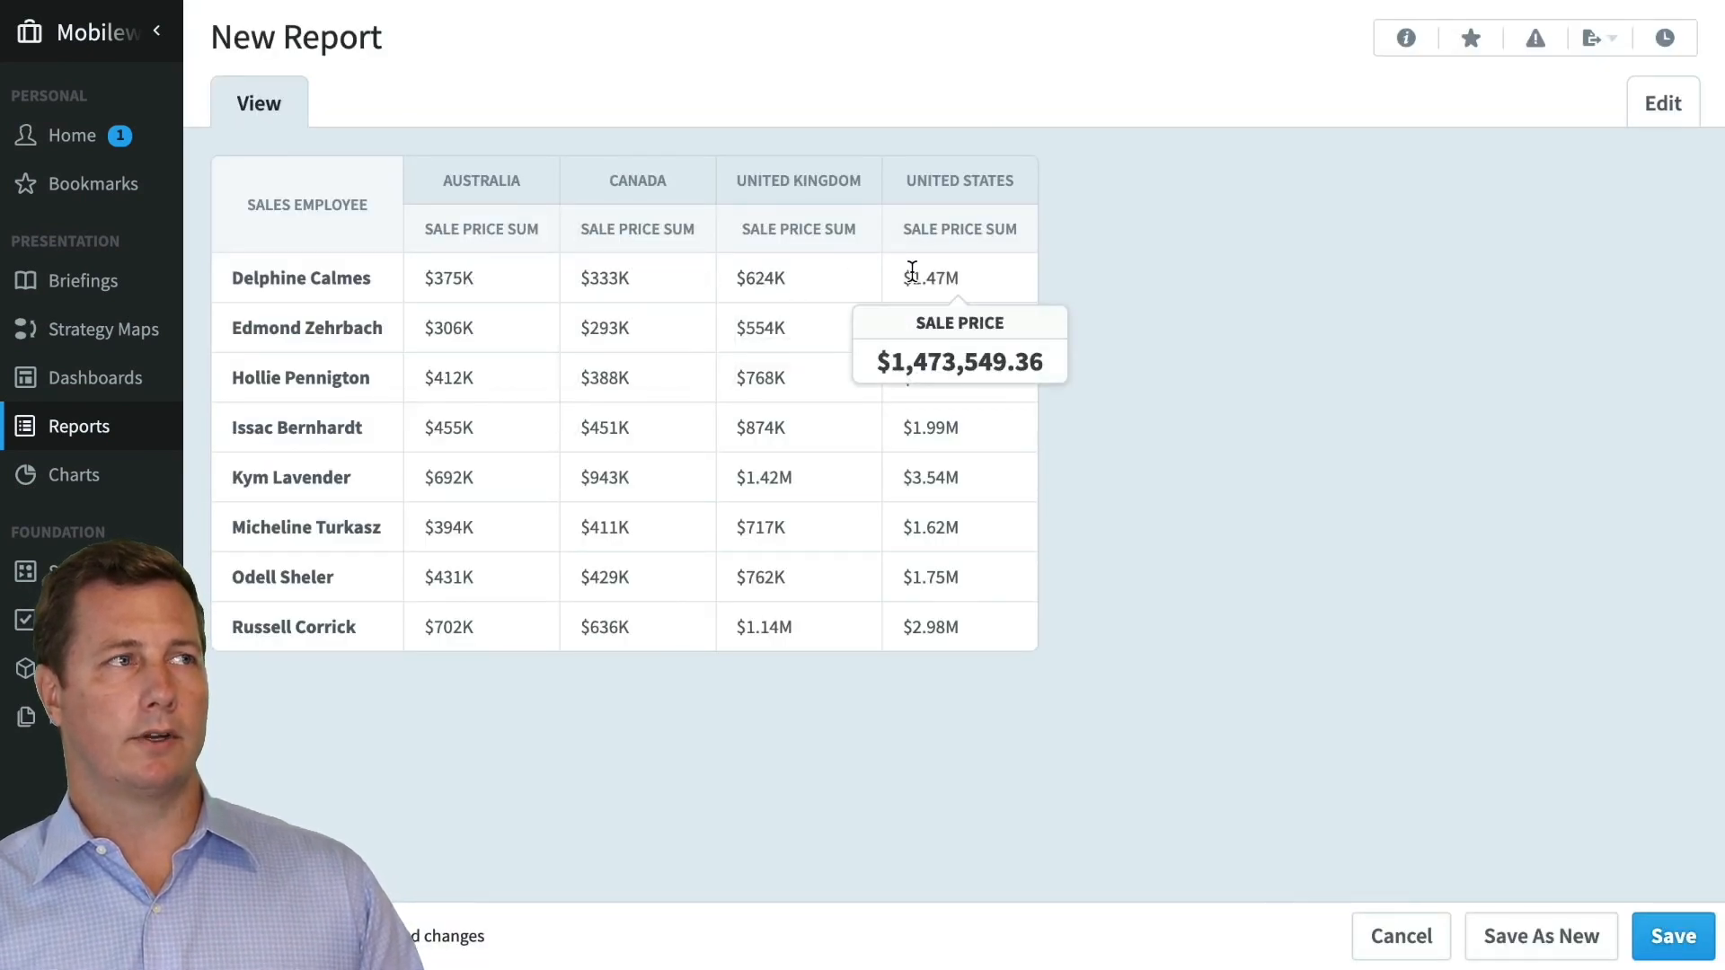
Step: Return to editing and repeat the country columns again by Sale Date
{"action": "left_click", "coordinate": [1668, 126]}
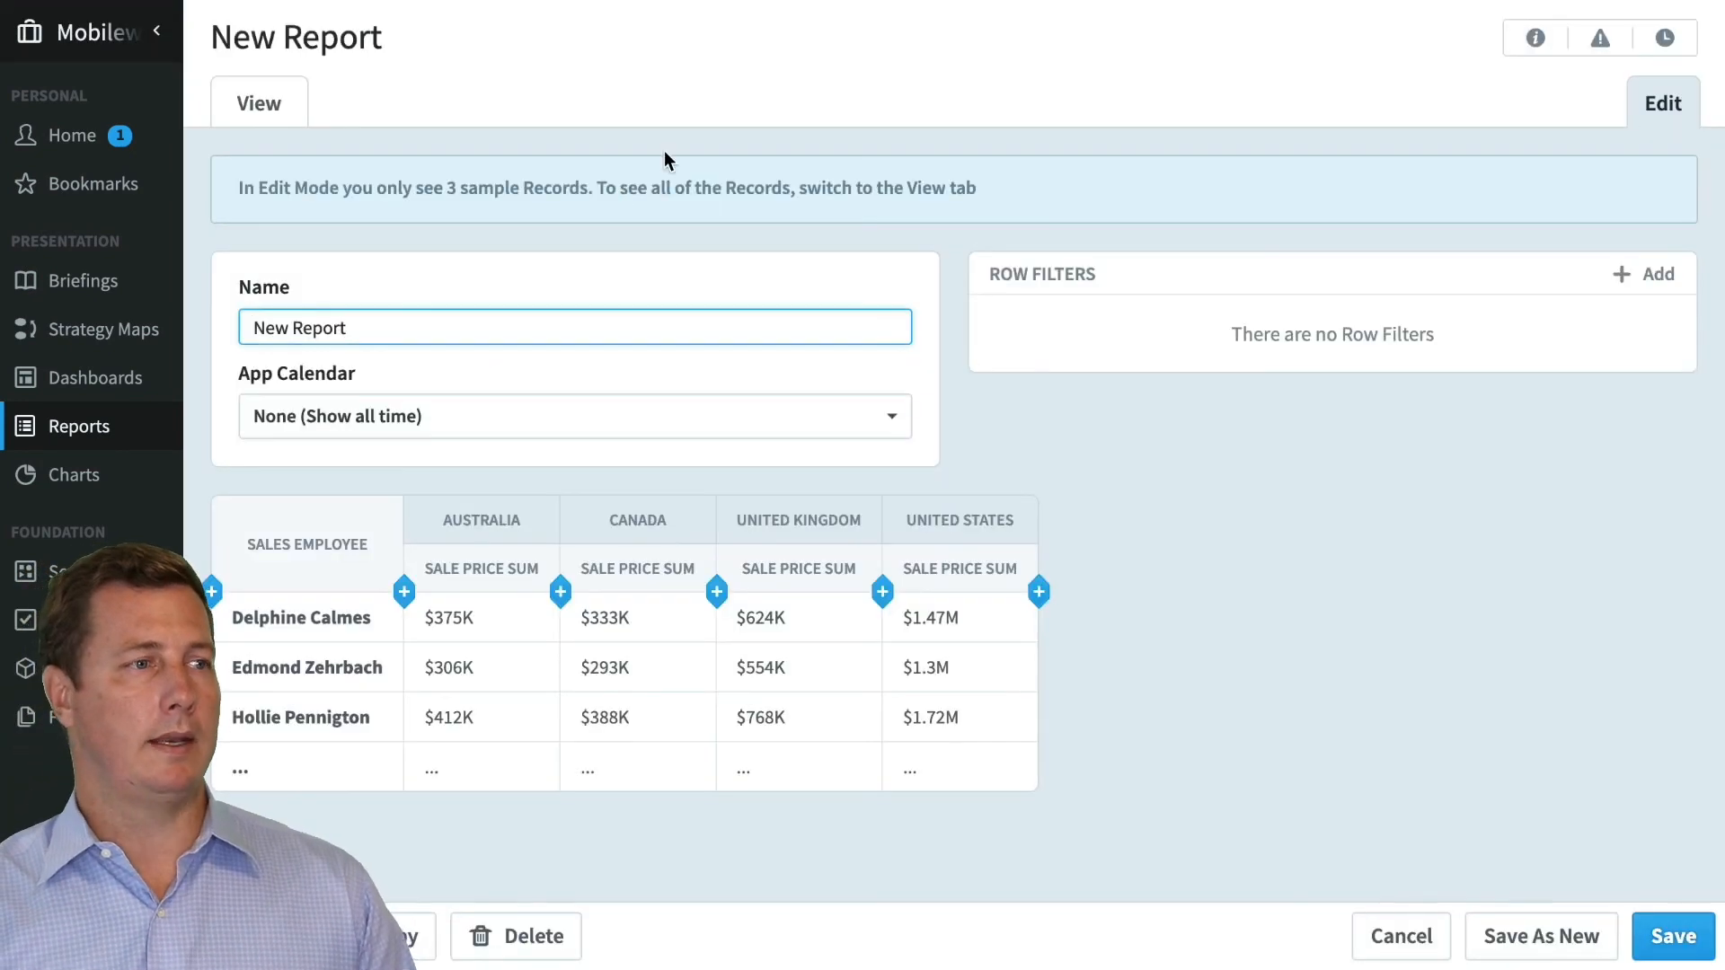
{"action": "left_click", "coordinate": [474, 573]}
{"action": "left_click", "coordinate": [778, 530]}
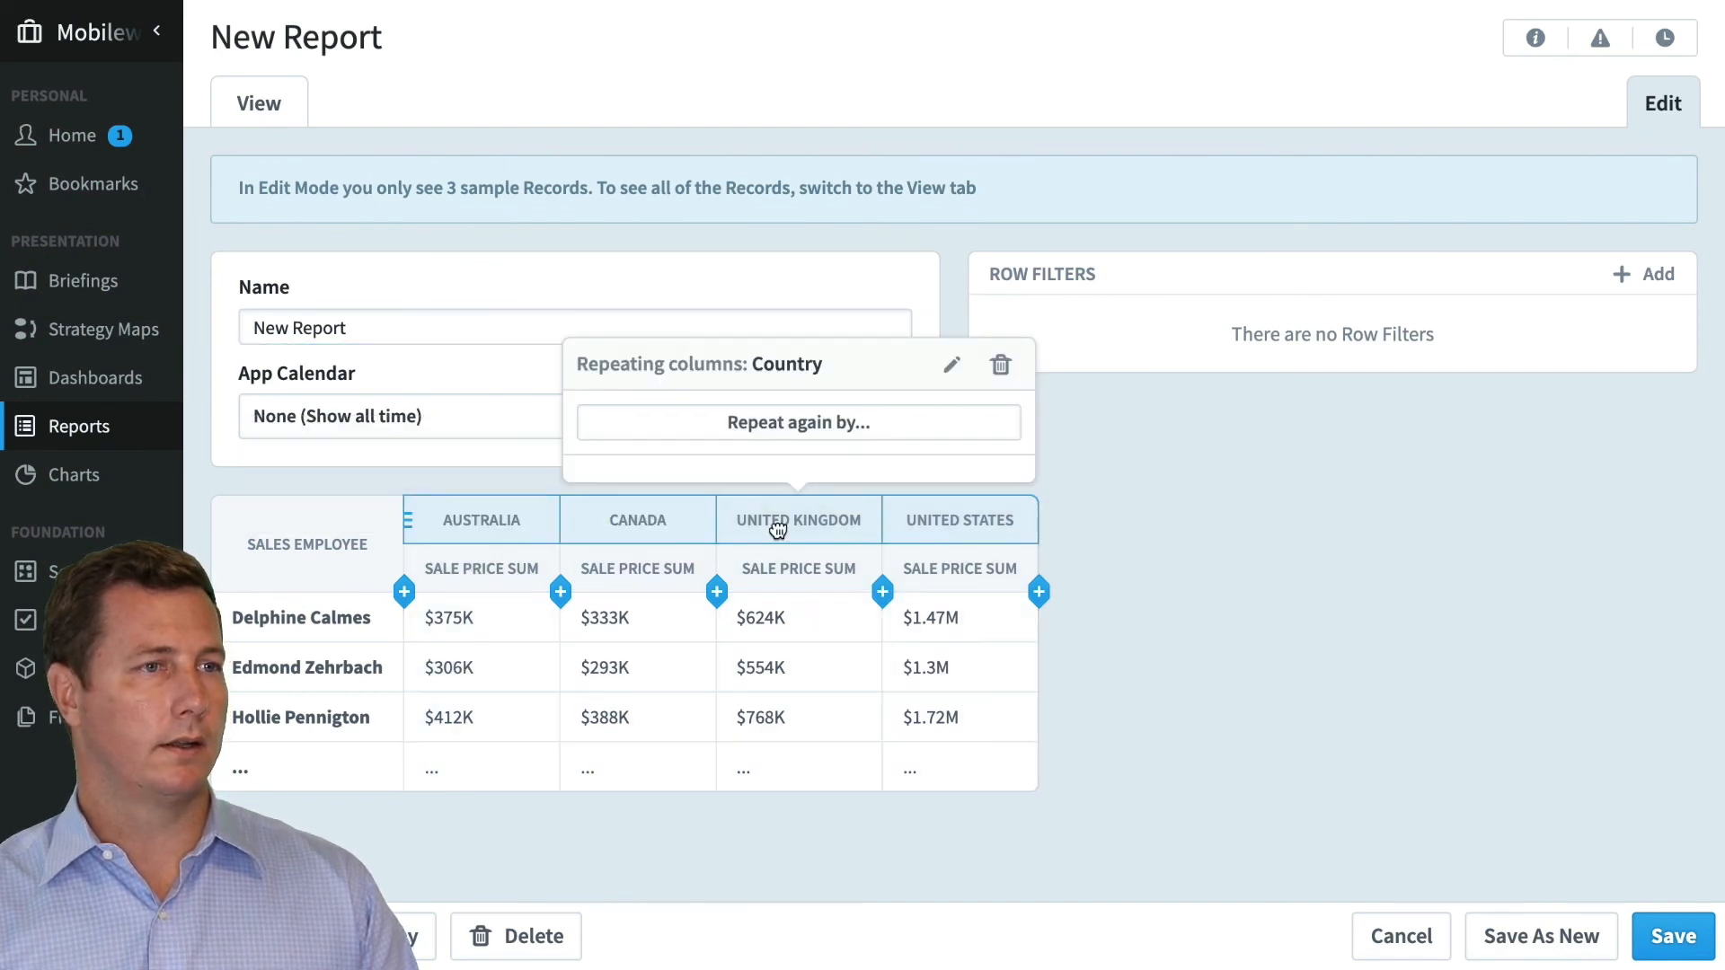
{"action": "left_click", "coordinate": [820, 440]}
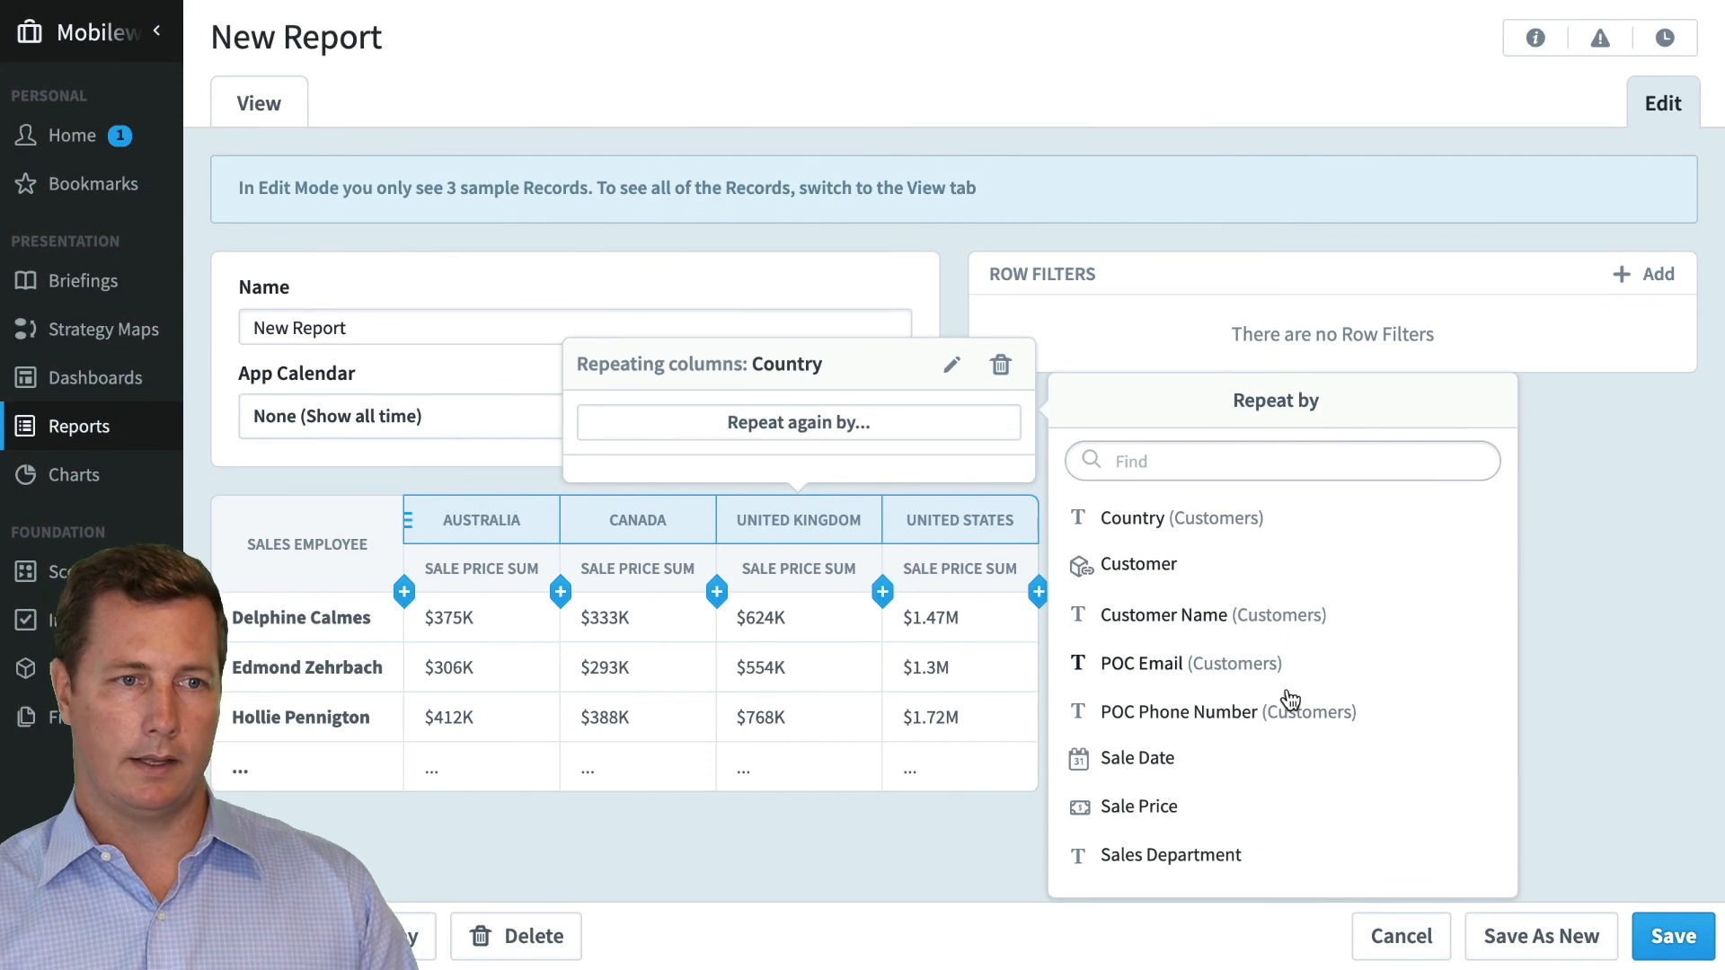
{"action": "mouse_move", "coordinate": [1232, 768]}
{"action": "left_click", "coordinate": [1436, 768]}
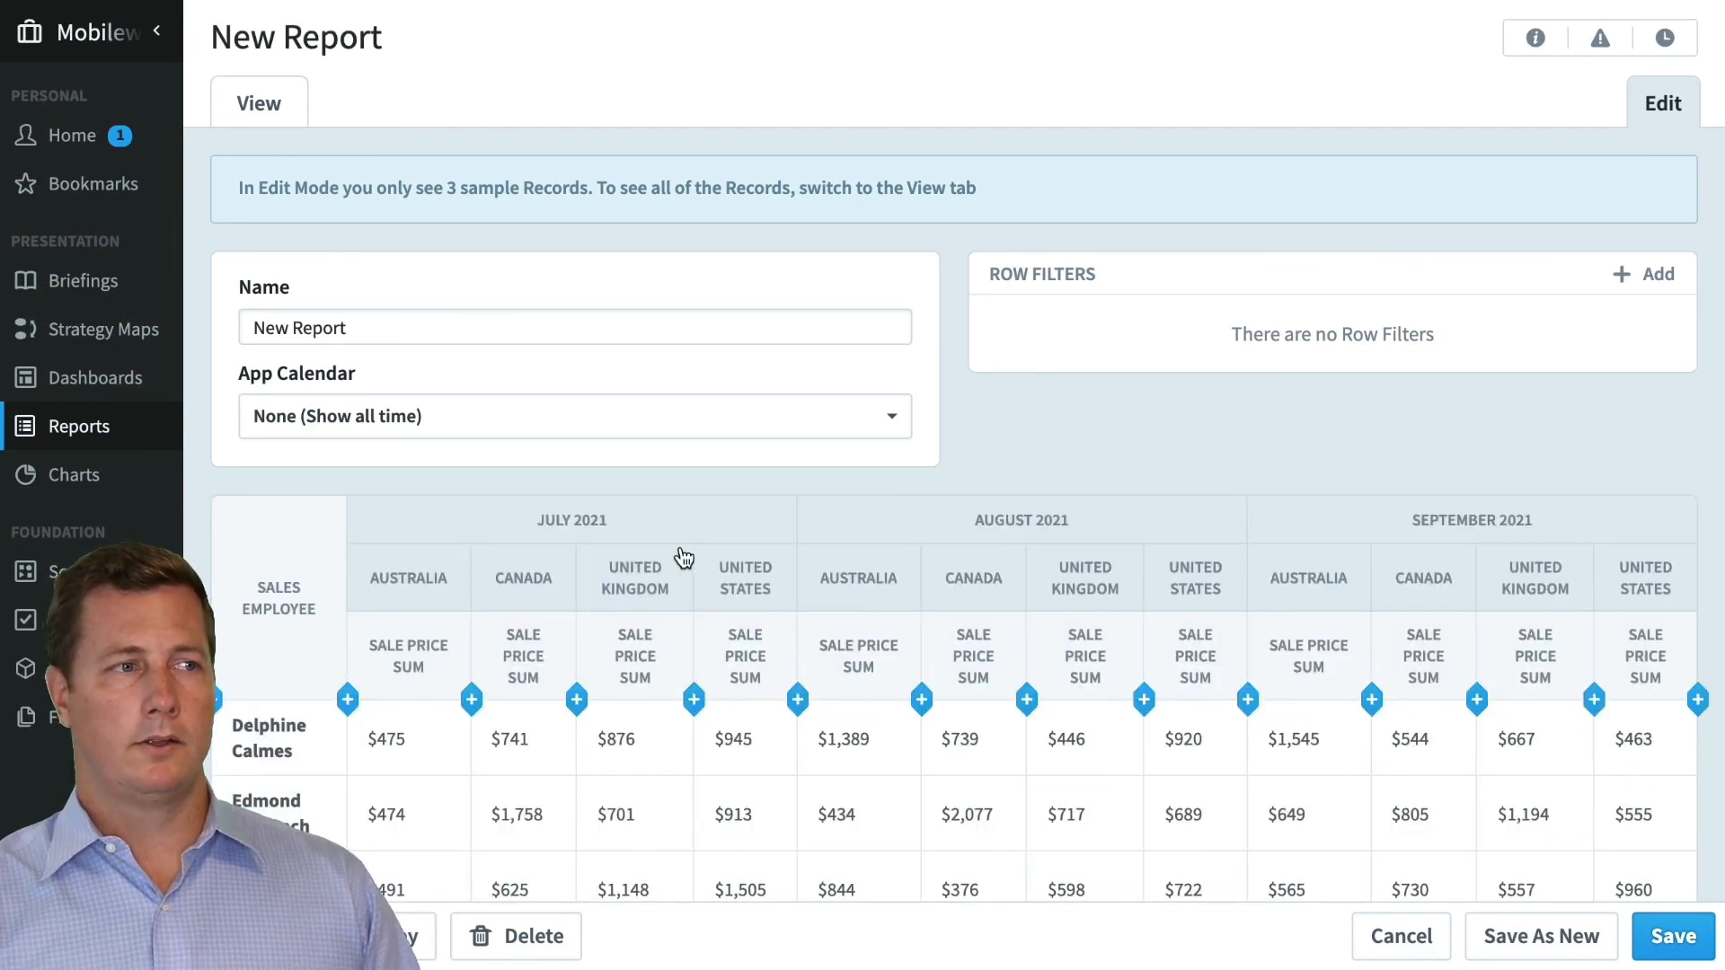
Step: Move the Sale Price Sum header above the month and country headers and hide it
{"action": "left_click", "coordinate": [398, 666]}
{"action": "left_click_drag", "start_coordinate": [403, 661], "coordinate": [377, 512]}
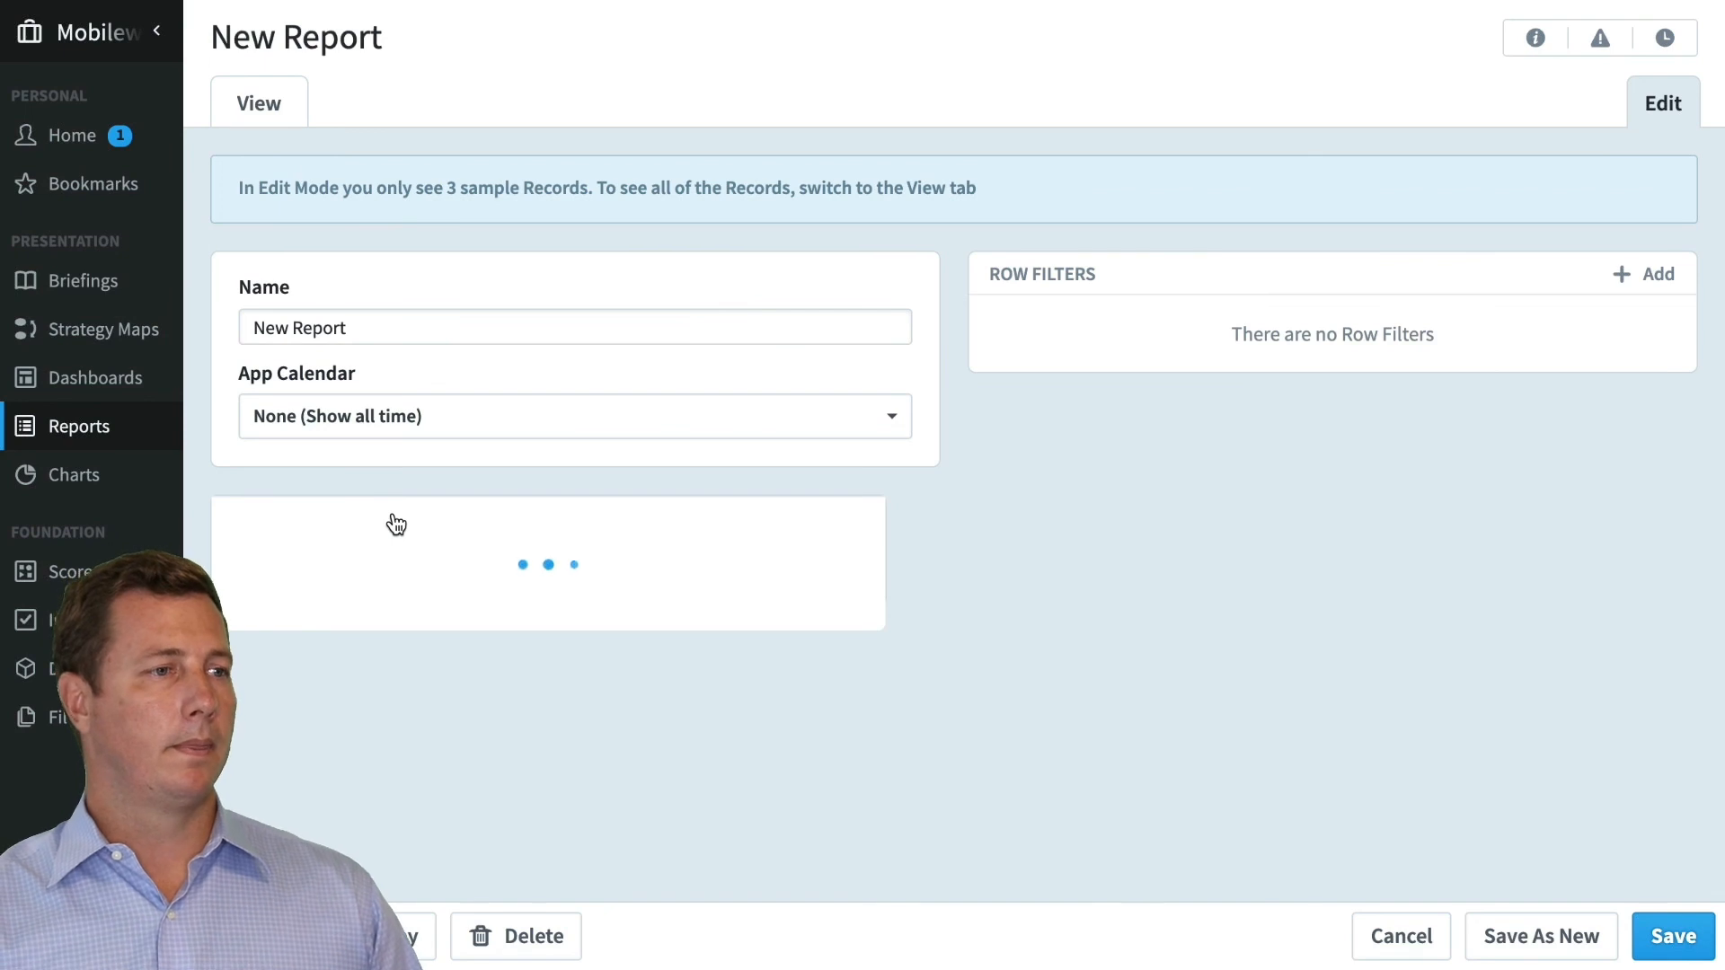
{"action": "left_click", "coordinate": [773, 527]}
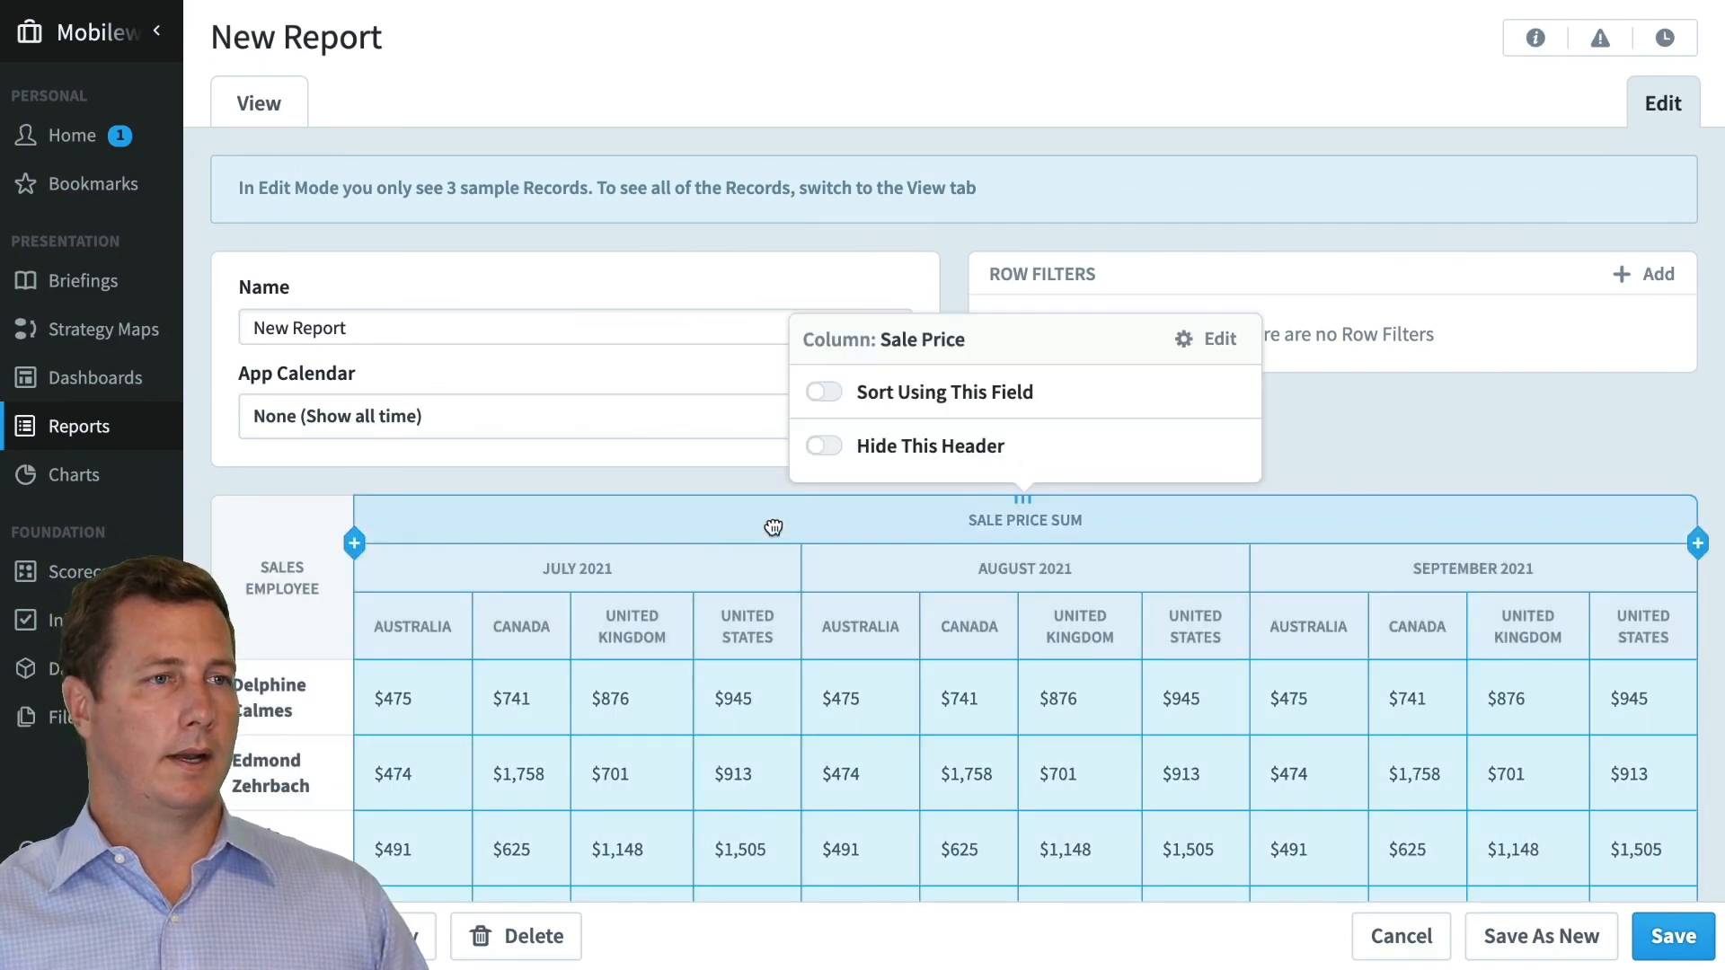
{"action": "left_click", "coordinate": [939, 457]}
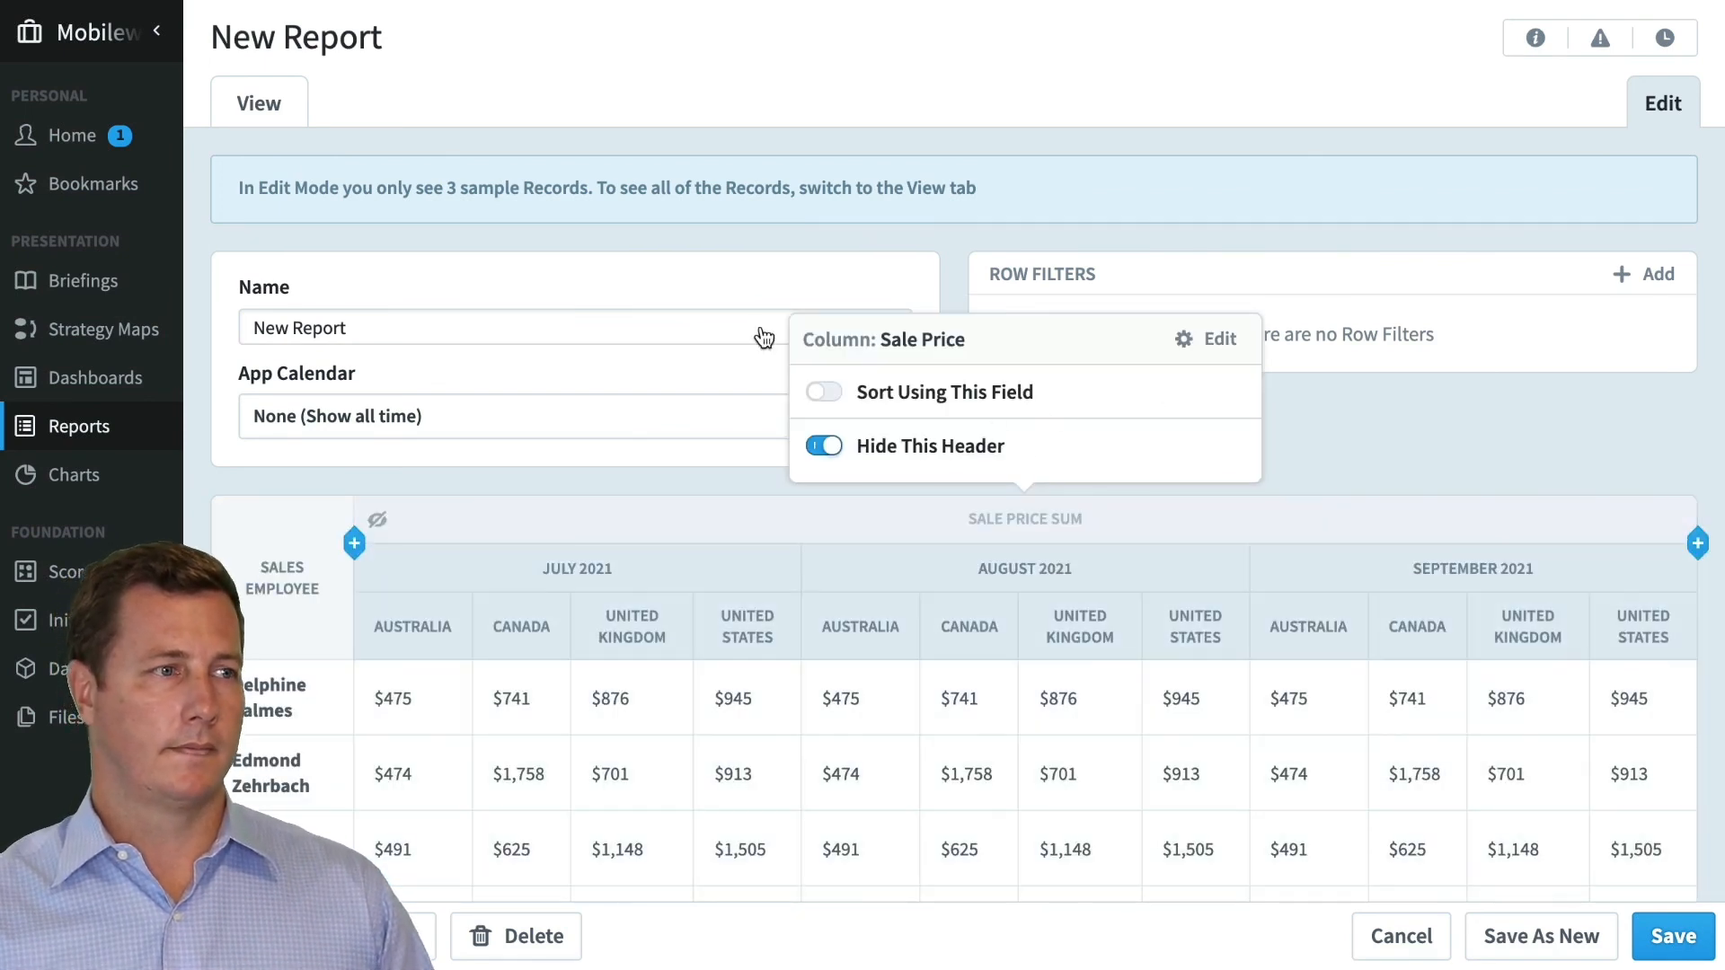
Step: View the full report by month and country, and save it
{"action": "left_click", "coordinate": [274, 104]}
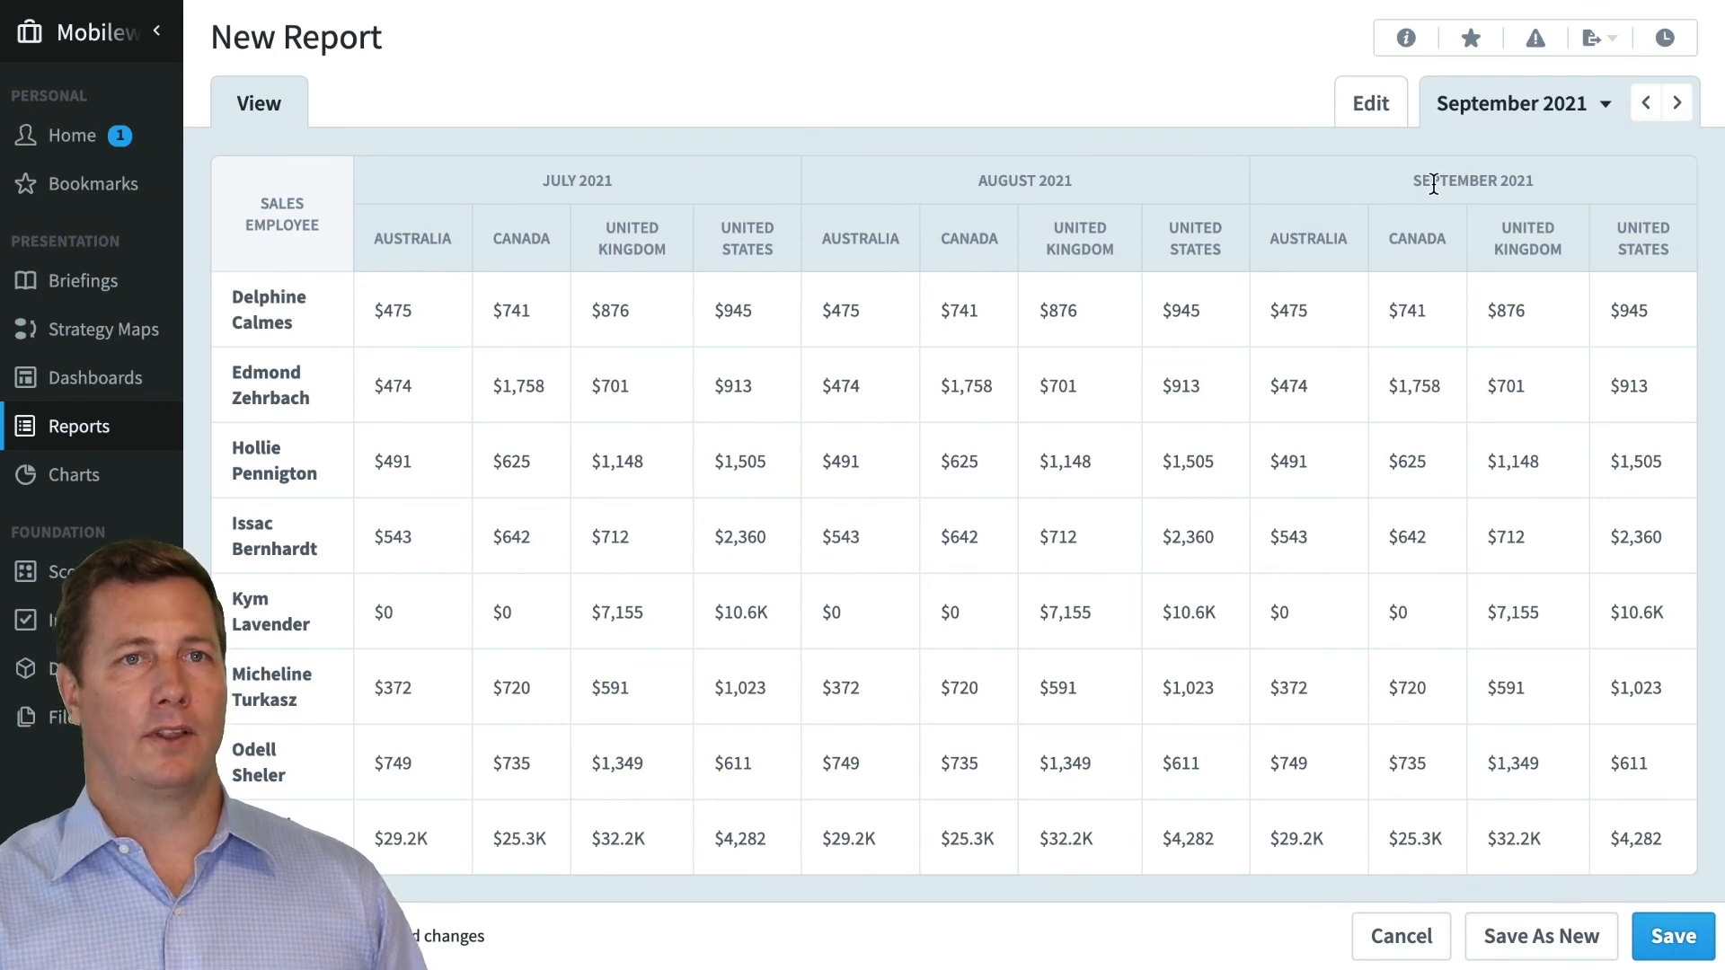
{"action": "left_click", "coordinate": [1673, 938]}
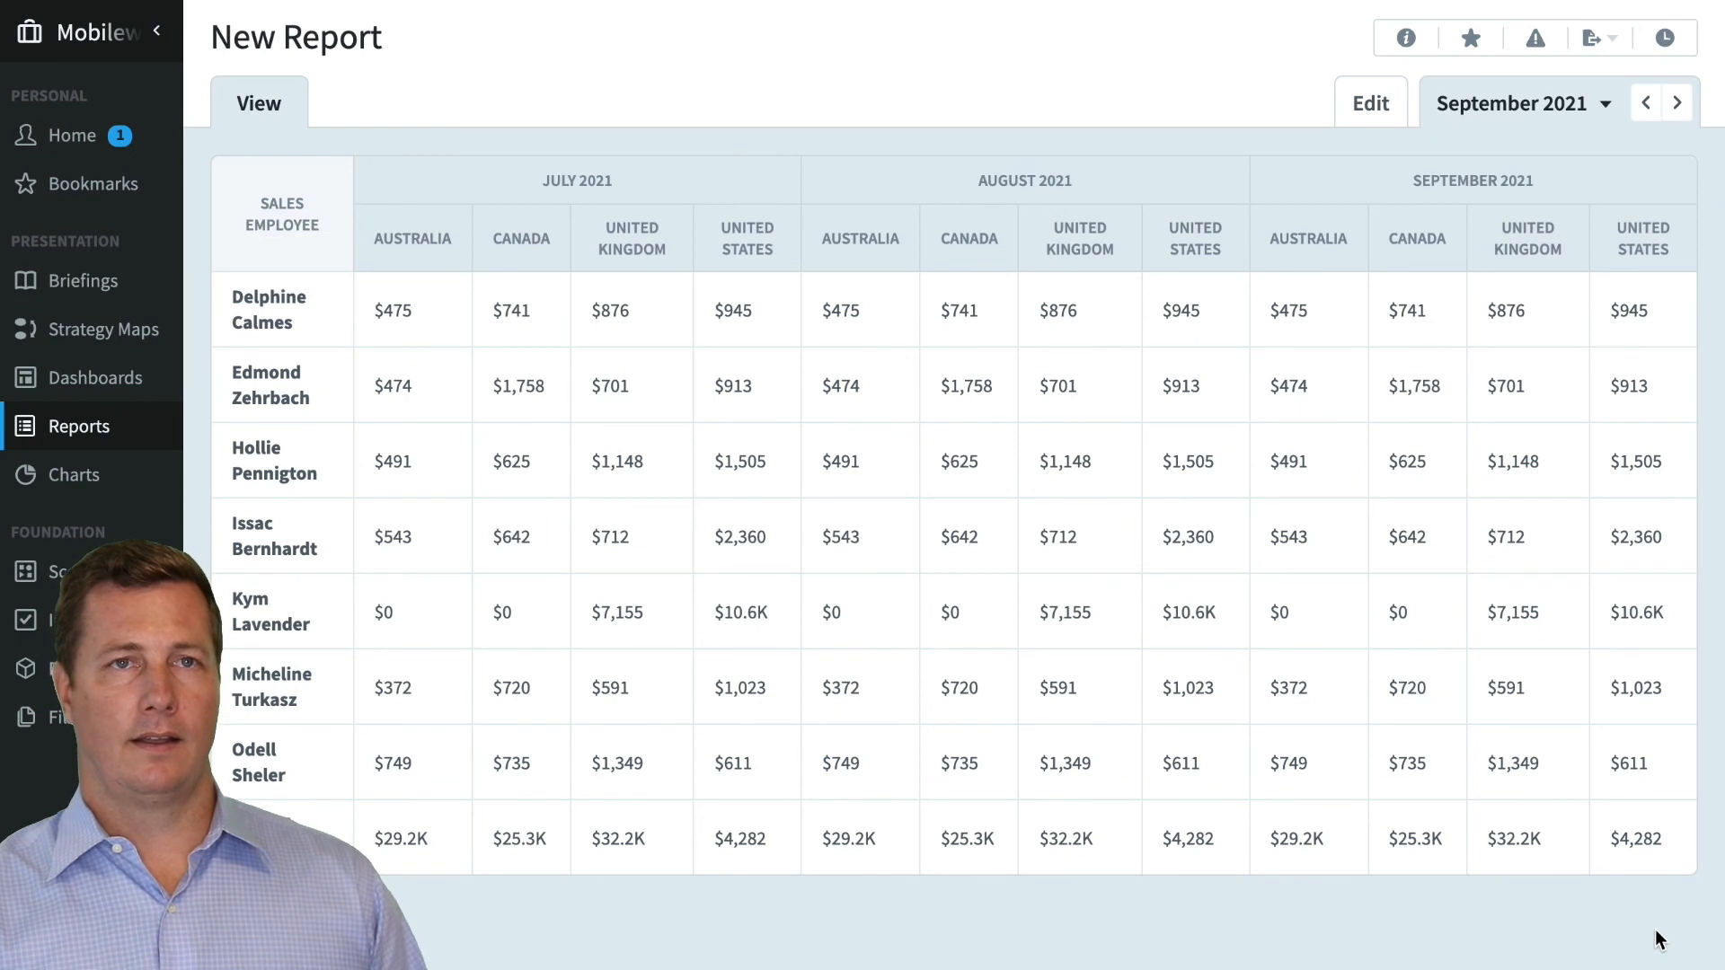